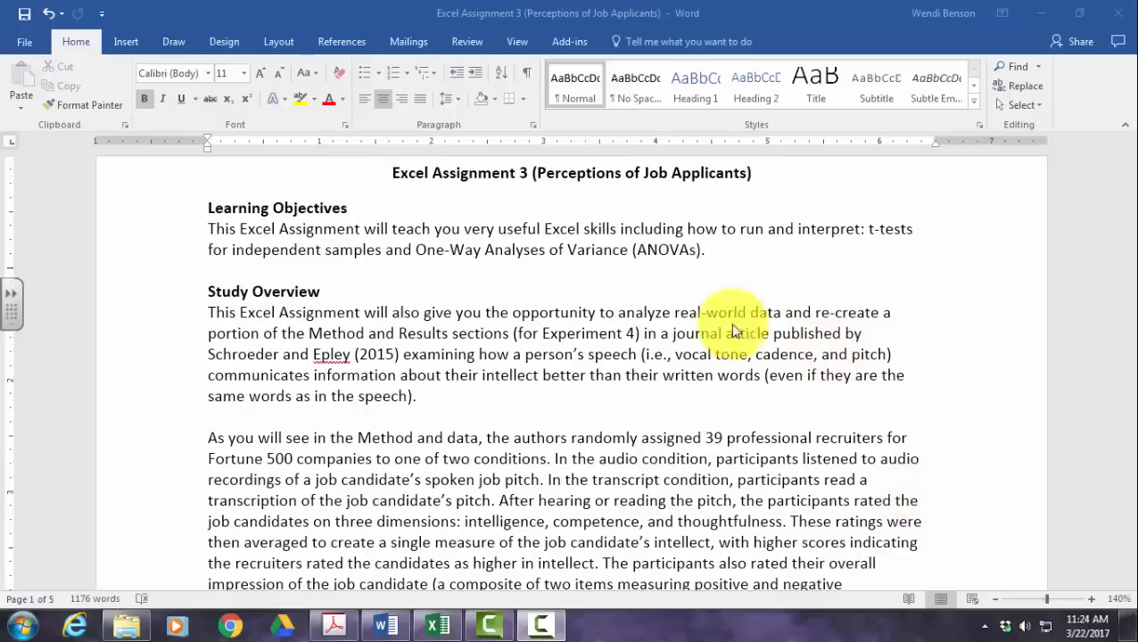
Read the assignment's study overview, switch to the article PDF, and examine Experiment 4's results and Figure 7.
scroll(691, 324, down, 3)
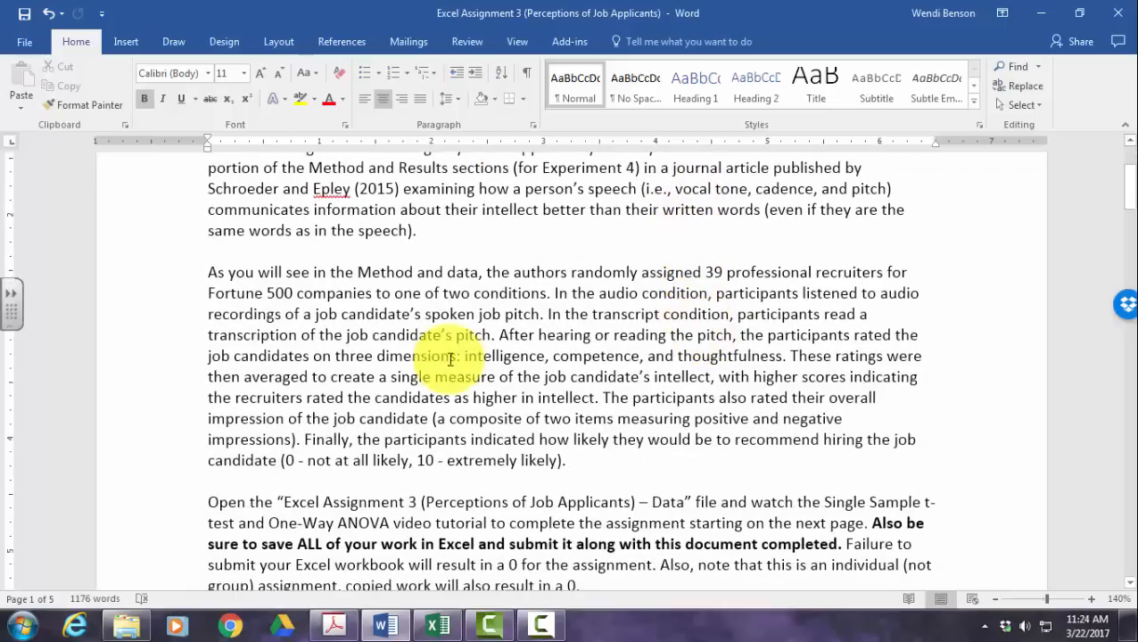
scroll(473, 350, up, 1)
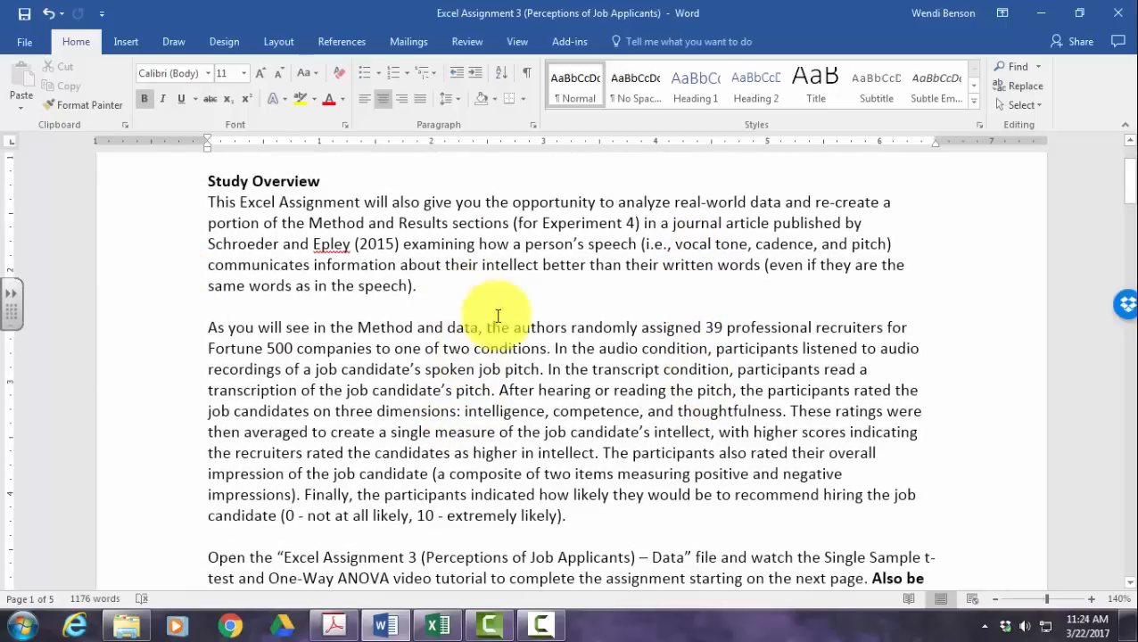
click(333, 622)
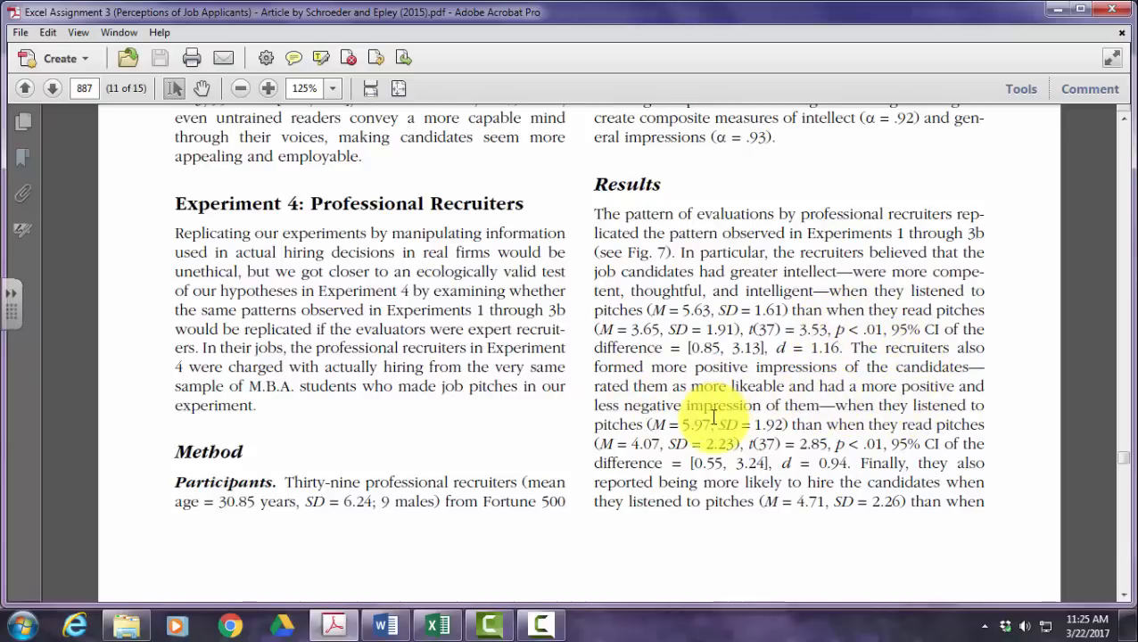
scroll(764, 515, down, 10)
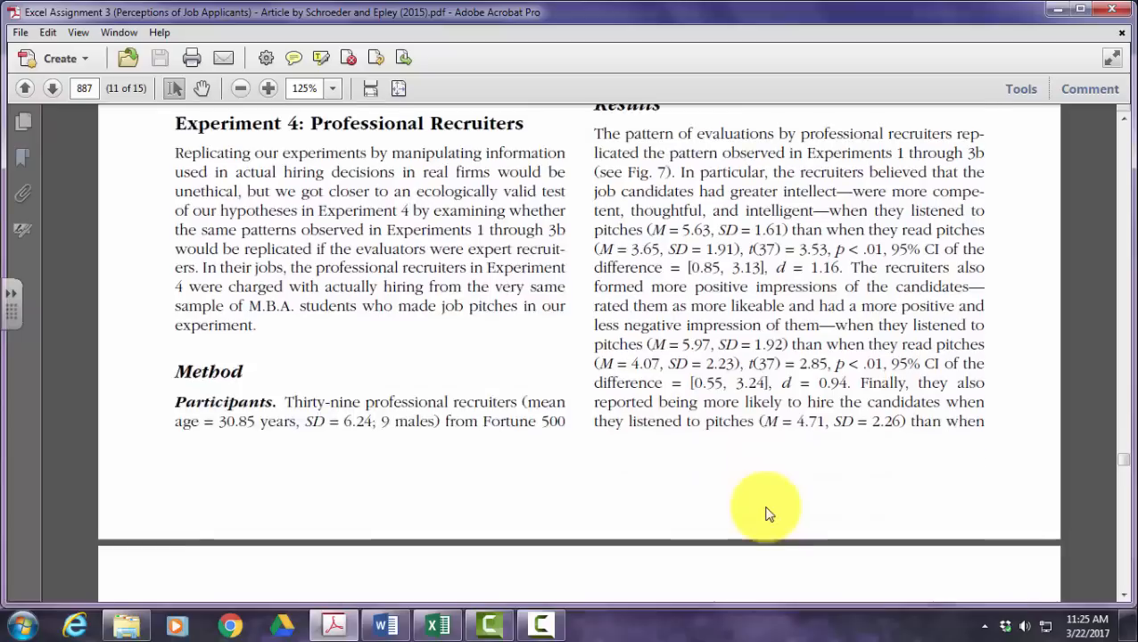
scroll(685, 485, down, 5)
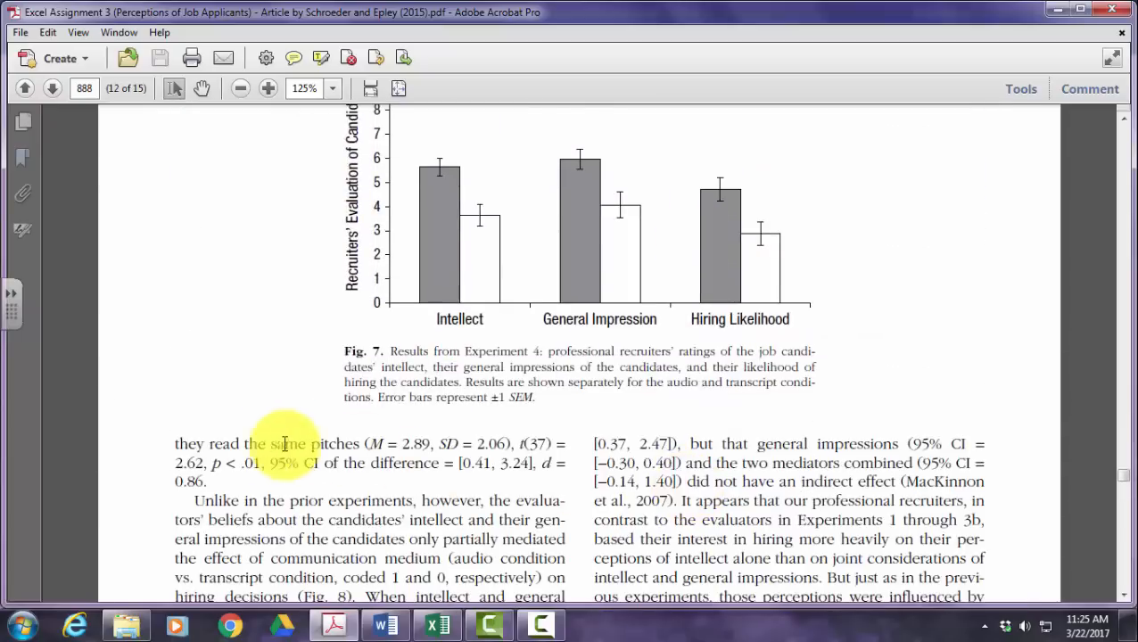
scroll(800, 470, up, 4)
scroll(800, 470, up, 6)
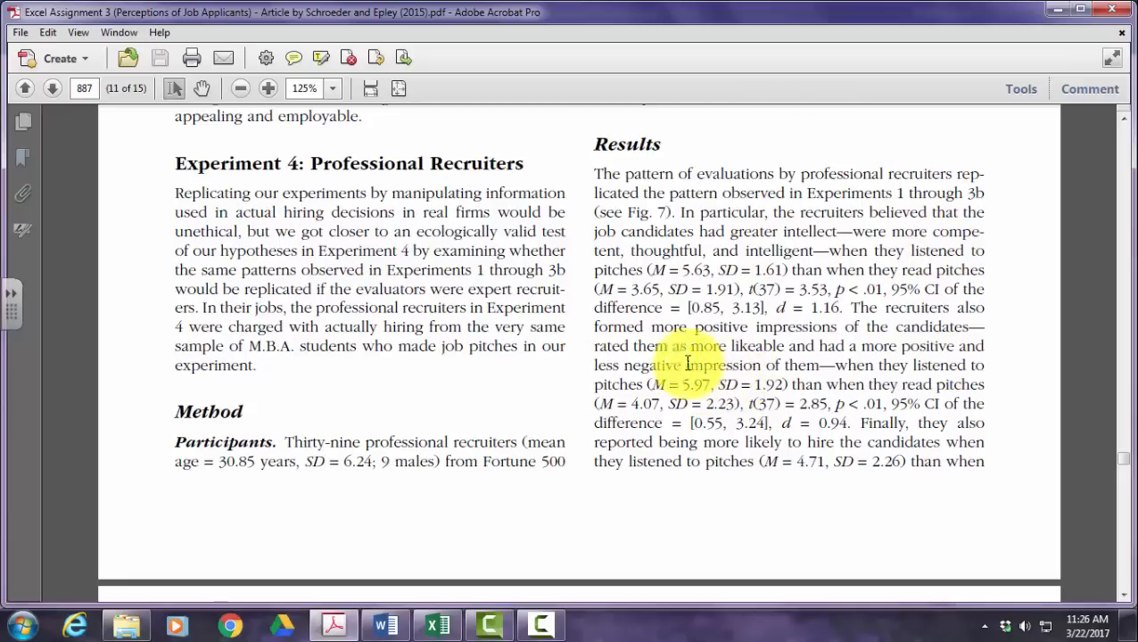
Switch back to the Word assignment and read the instructions for preparing the data and running the first t-test.
click(381, 620)
scroll(571, 397, down, 15)
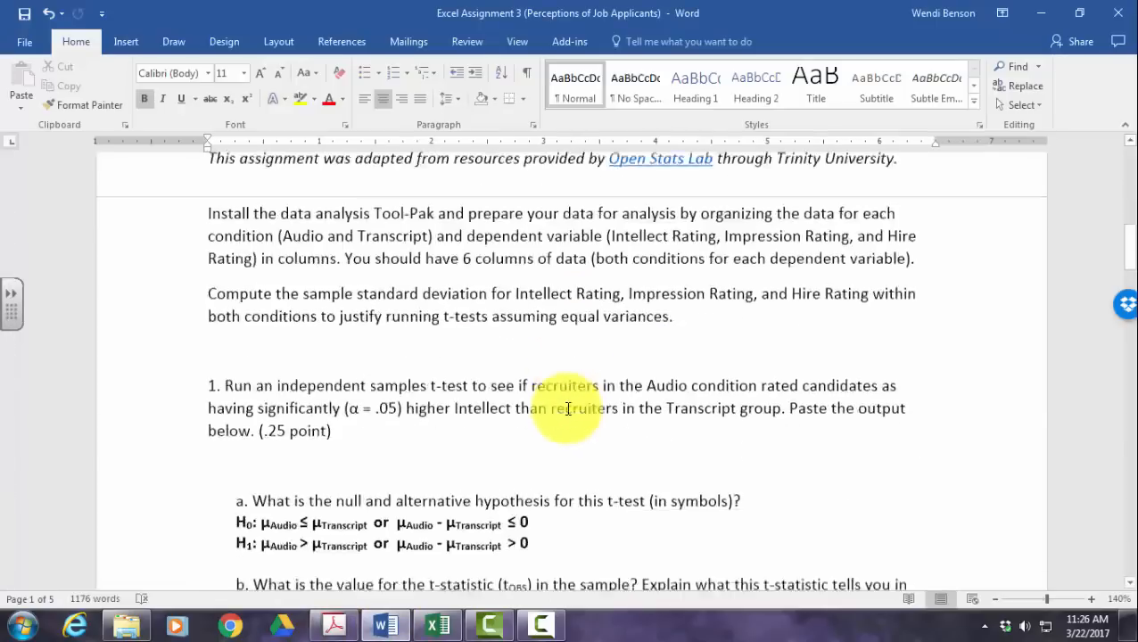
scroll(567, 409, up, 3)
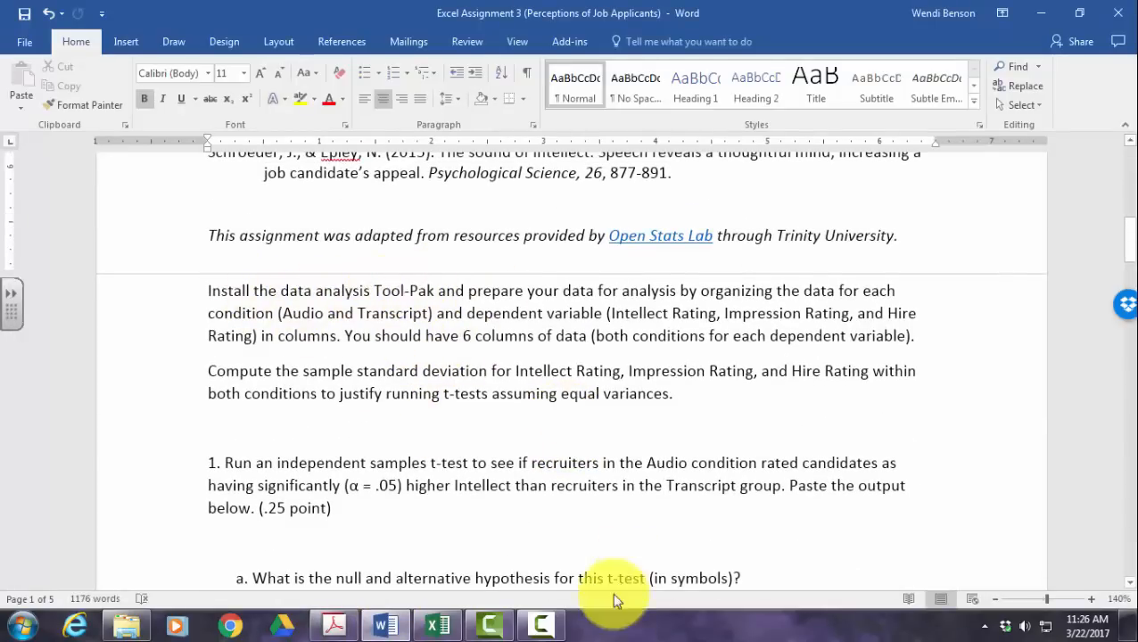
Switch to the Excel data workbook and look through the three rating columns and the CONDITION column.
click(431, 627)
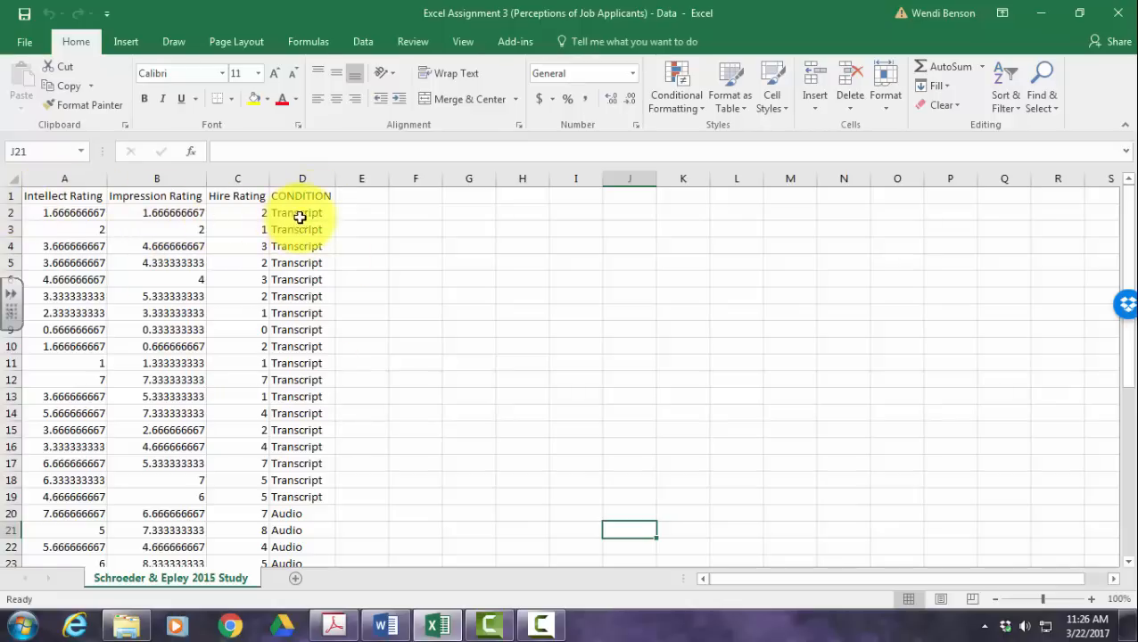
scroll(351, 337, down, 4)
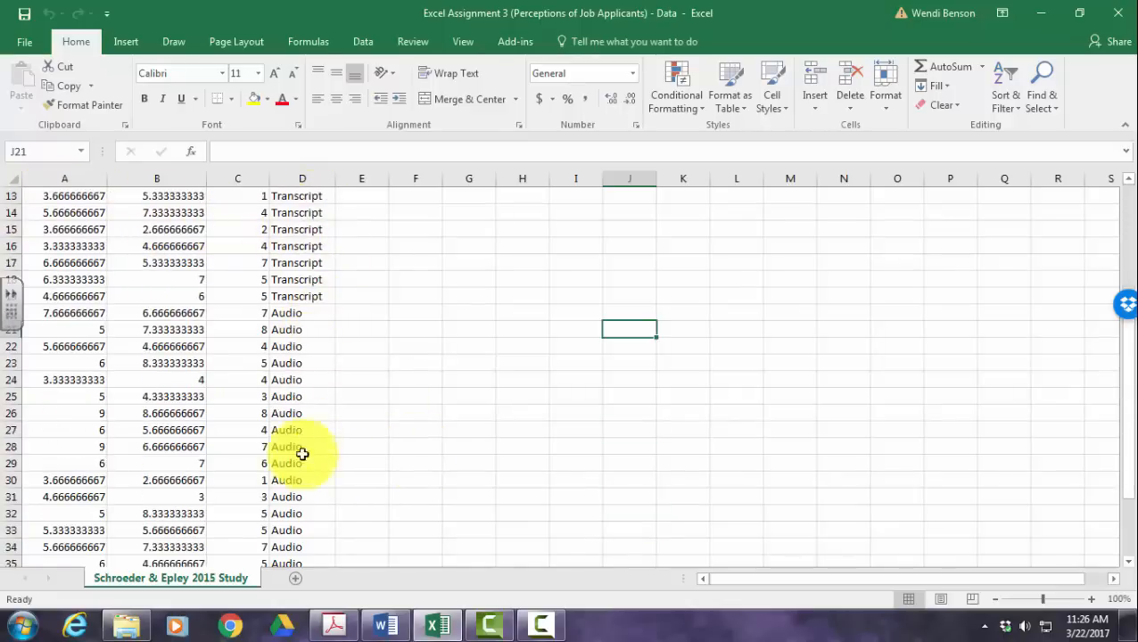
scroll(338, 495, down, 4)
scroll(337, 491, up, 4)
scroll(337, 486, up, 4)
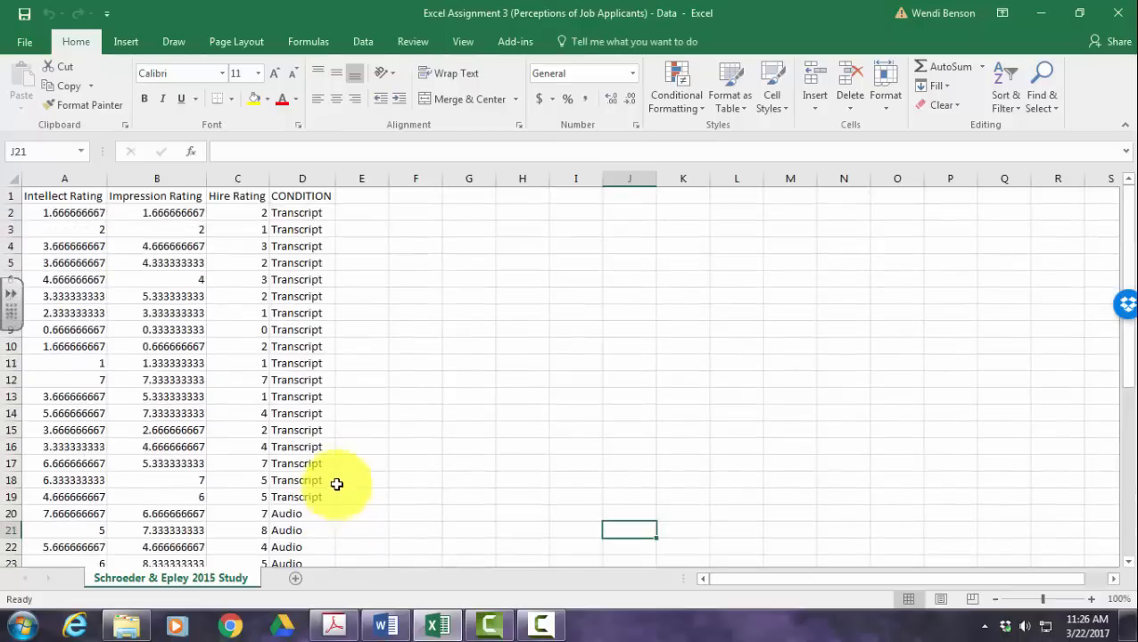
drag(297, 214, 308, 530)
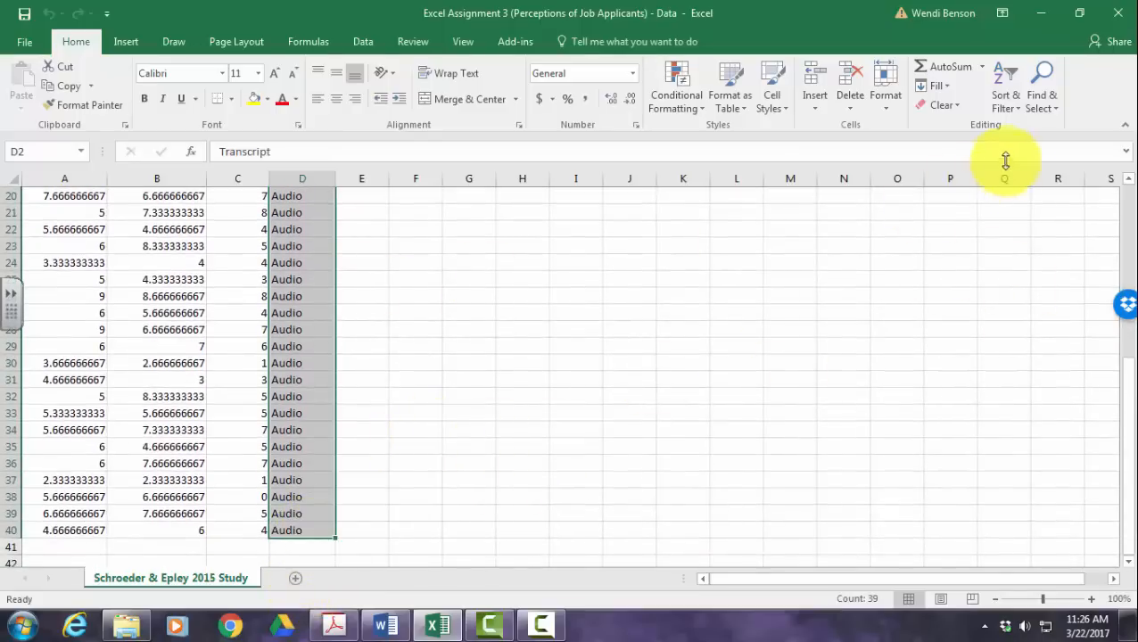
click(1011, 103)
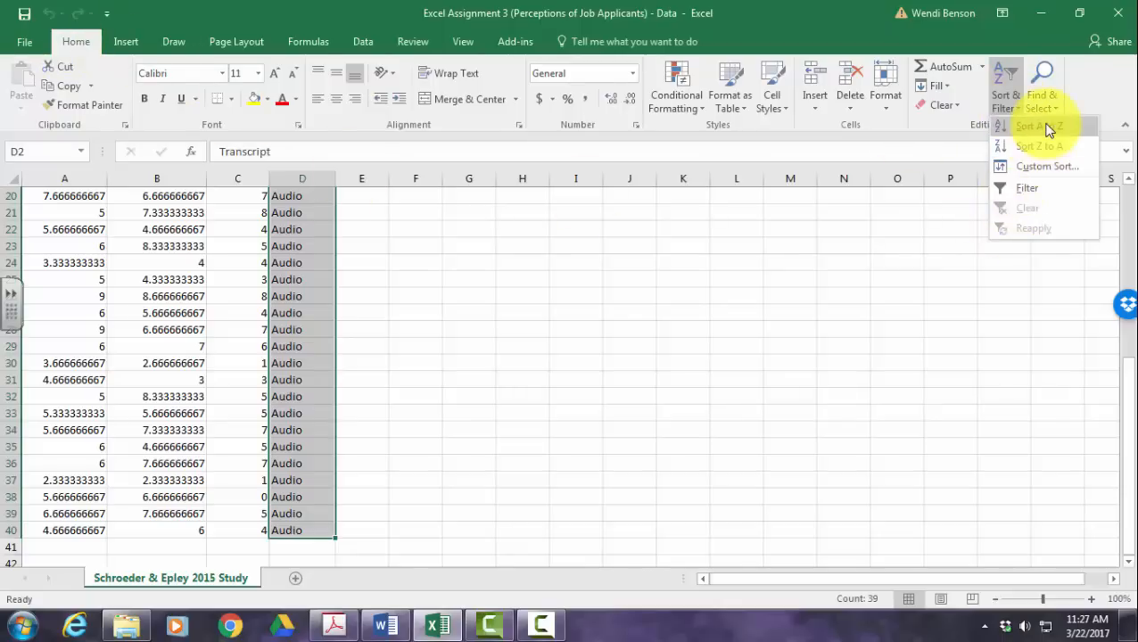
click(884, 355)
scroll(165, 330, up, 5)
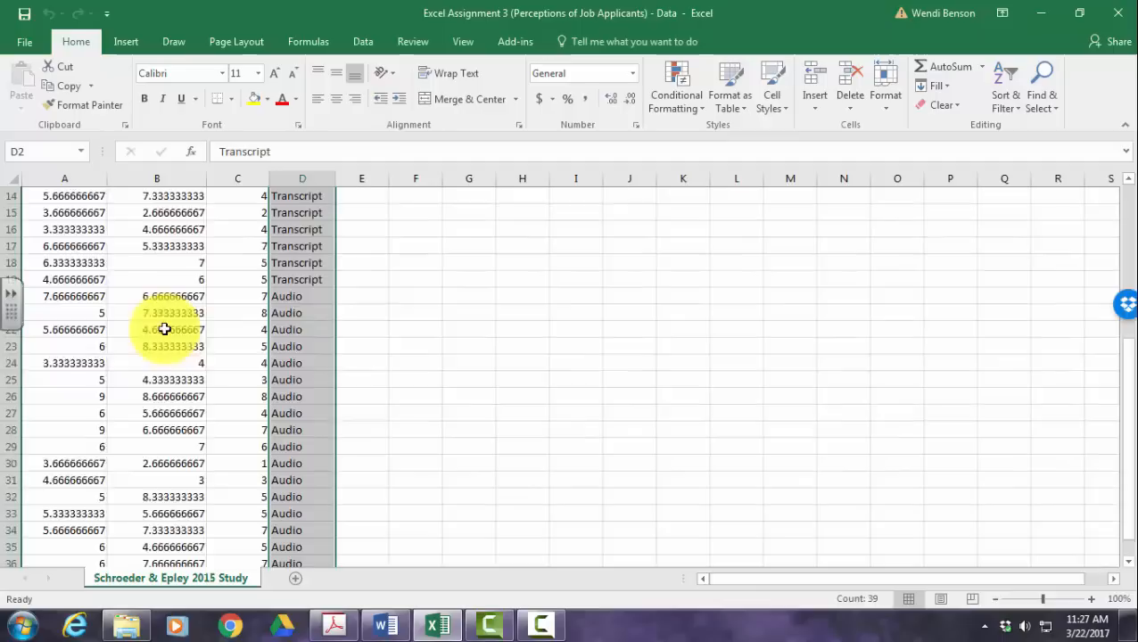
scroll(597, 454, up, 2)
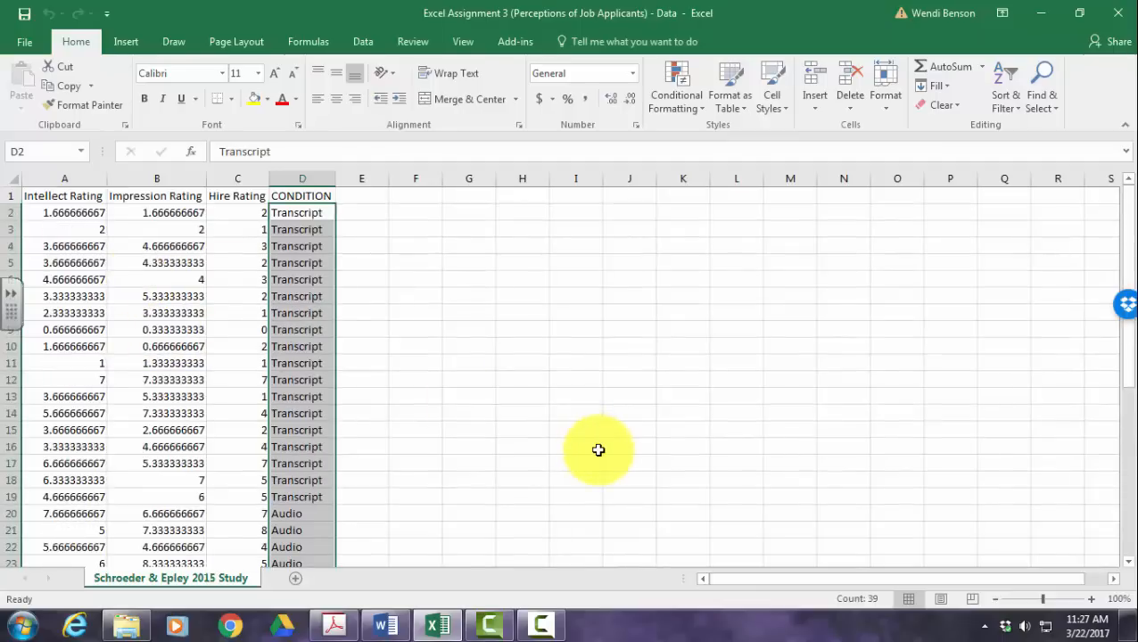
click(576, 411)
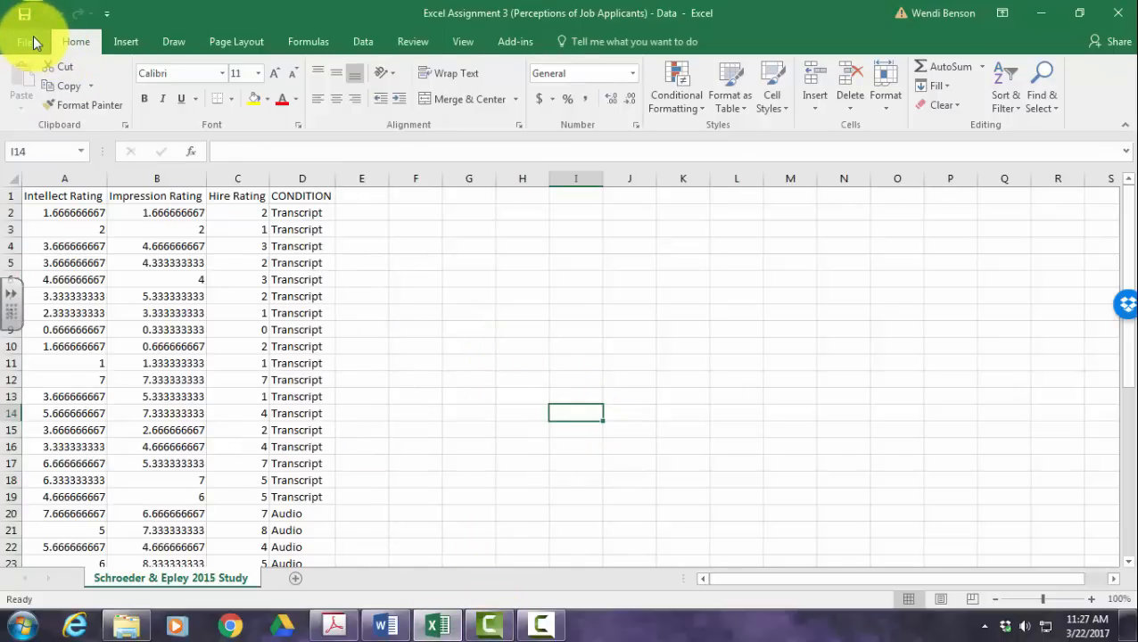
Check the Tool-Pak installation instruction in the Word assignment and return to the Excel worksheet.
key(alt+Tab)
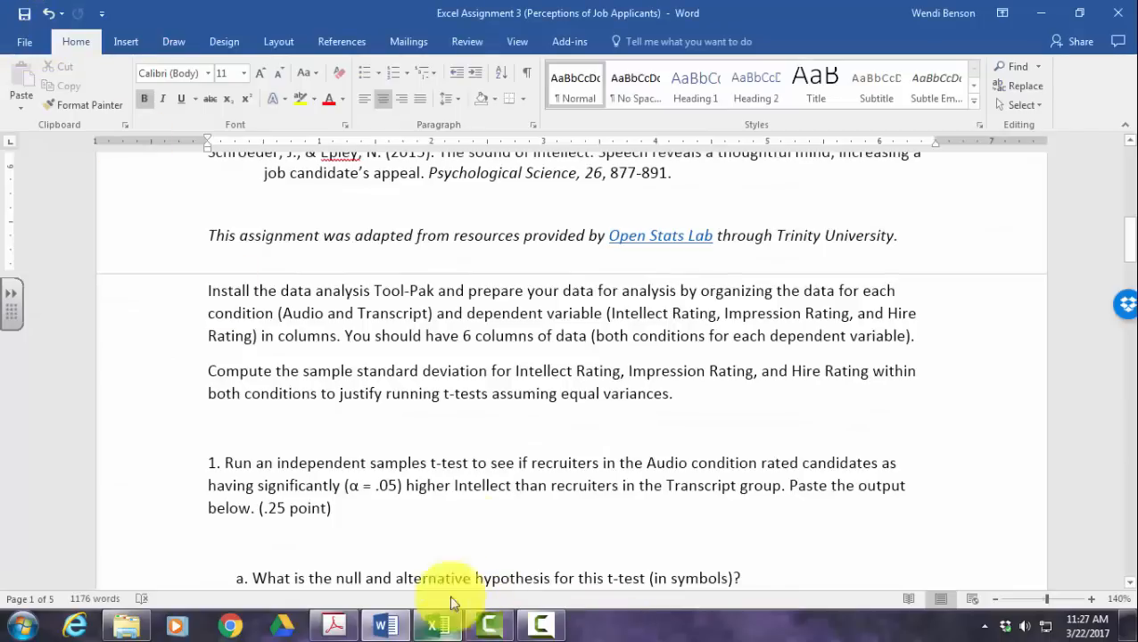
mouse_move(437, 624)
click(450, 538)
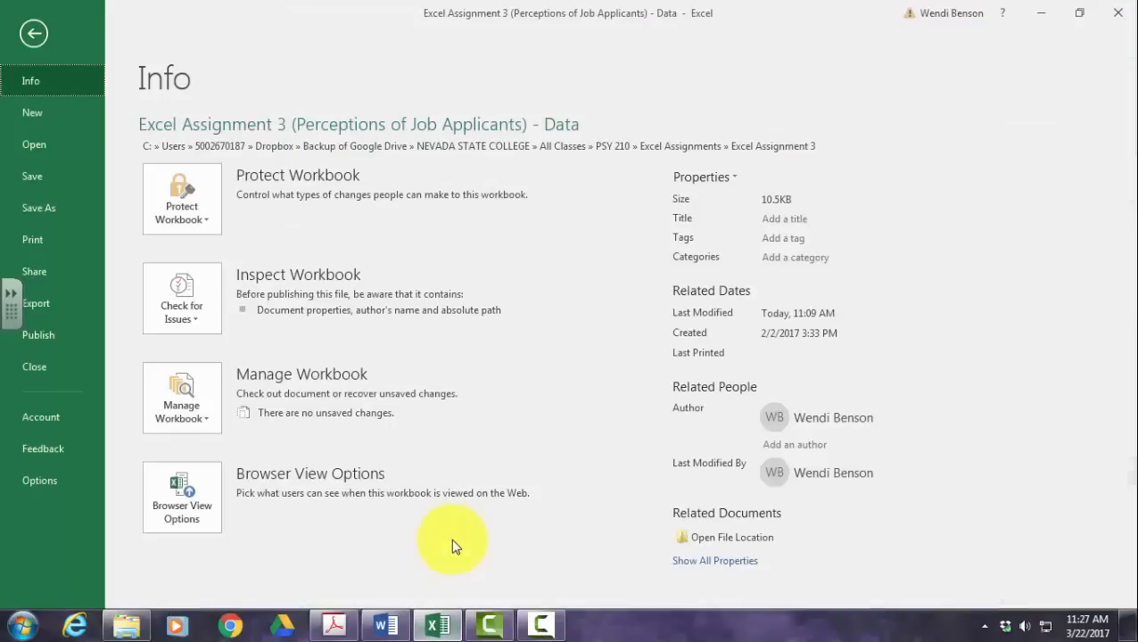
click(27, 40)
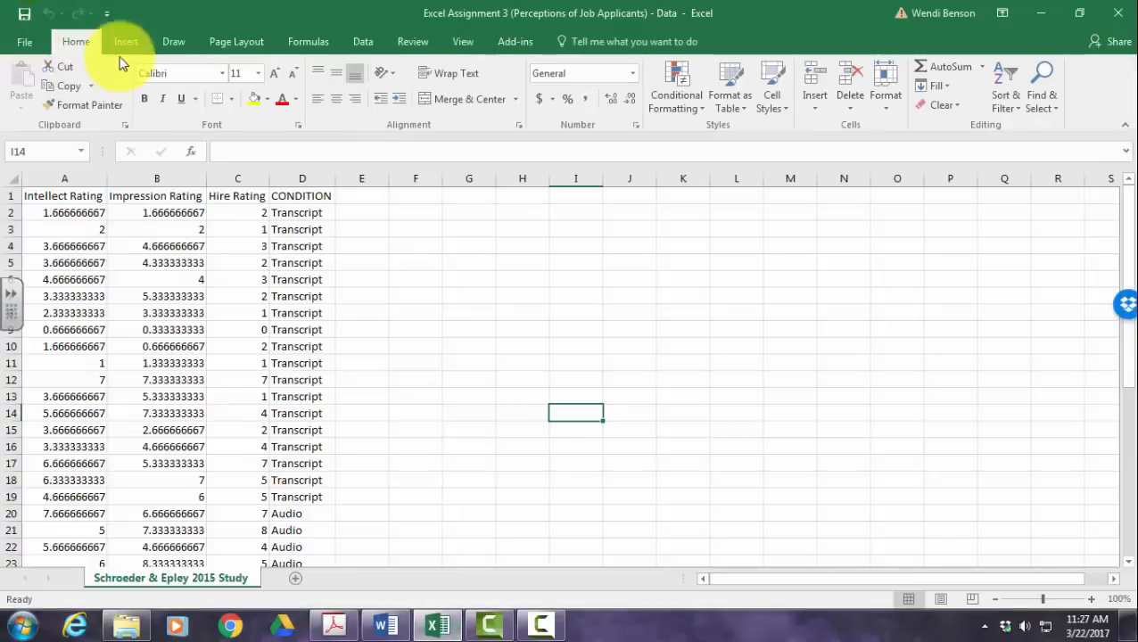
Open the Excel add-in options and make sure the Analysis ToolPak add-in is enabled.
click(28, 45)
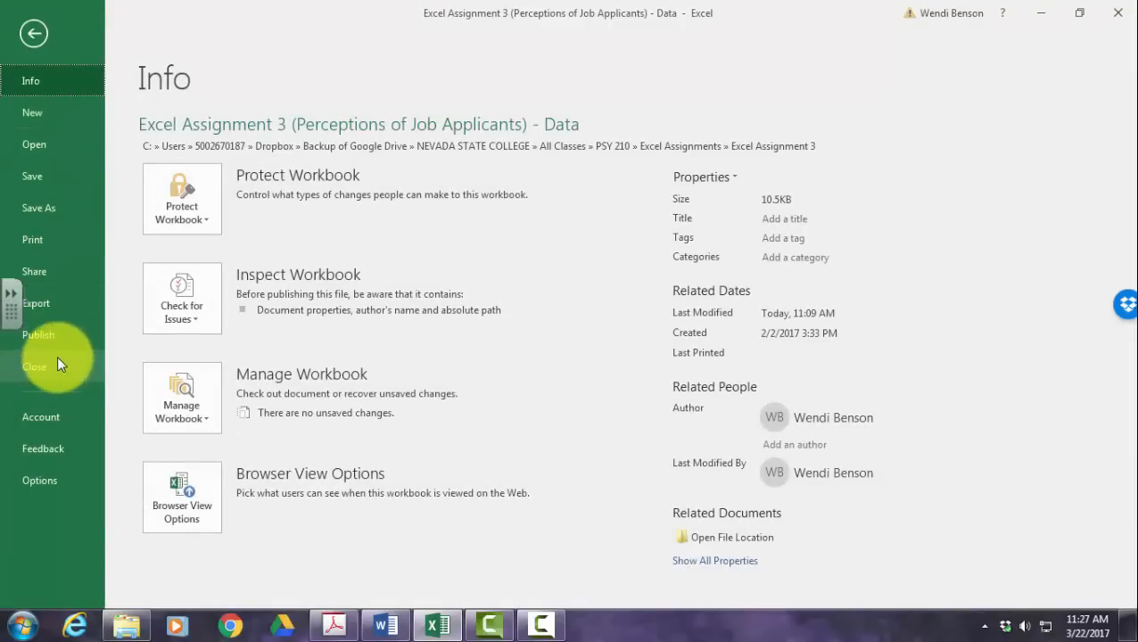
click(59, 480)
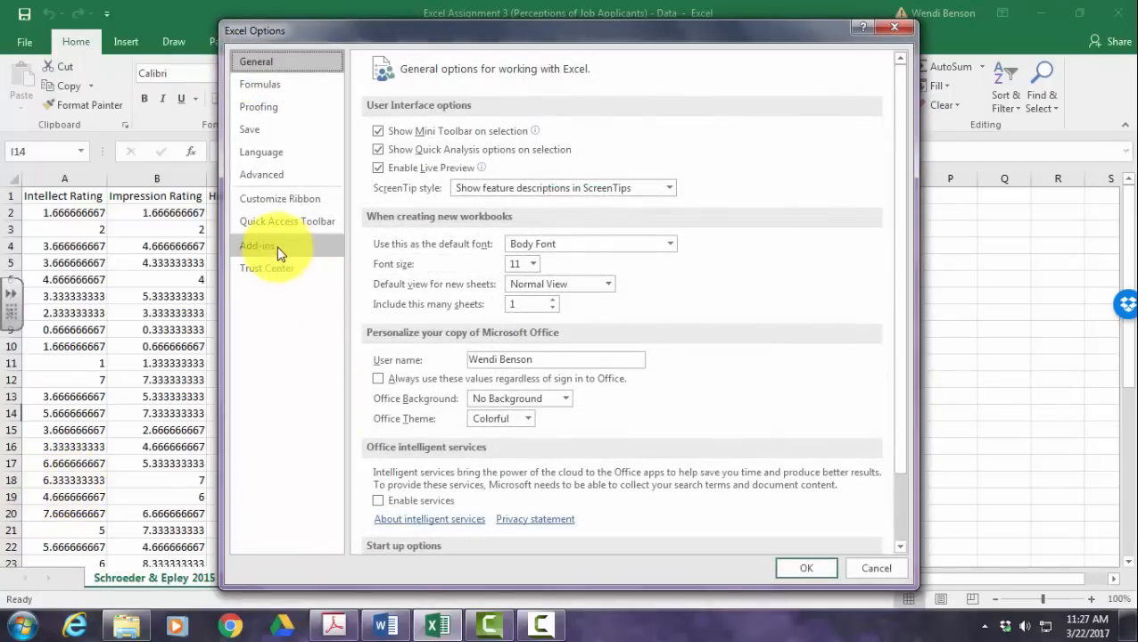
click(277, 246)
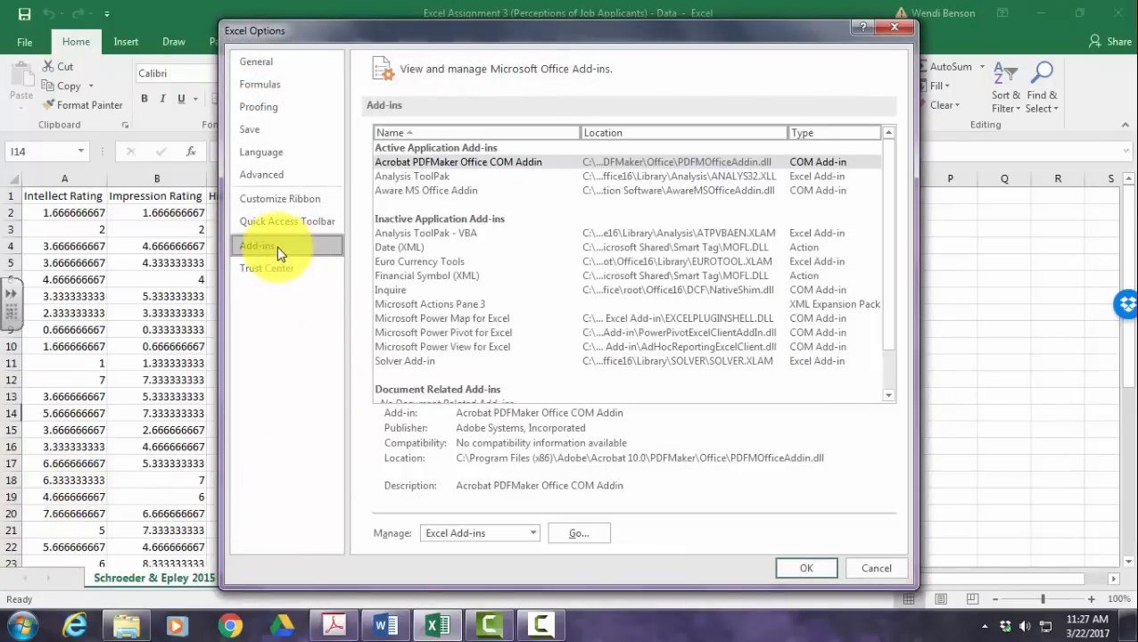
click(425, 176)
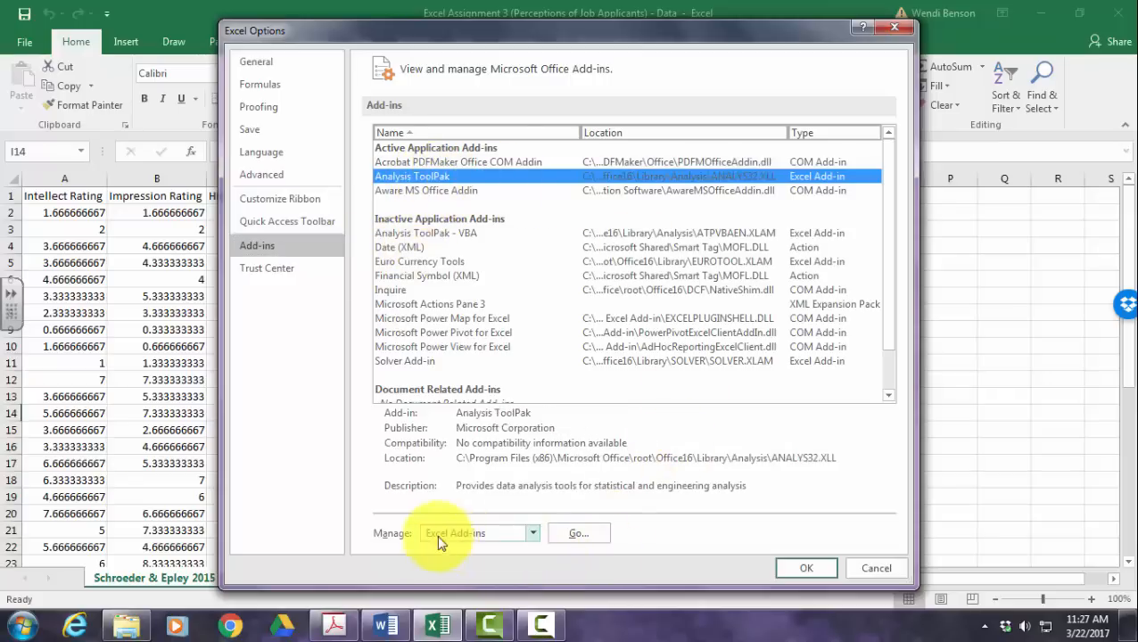
click(569, 535)
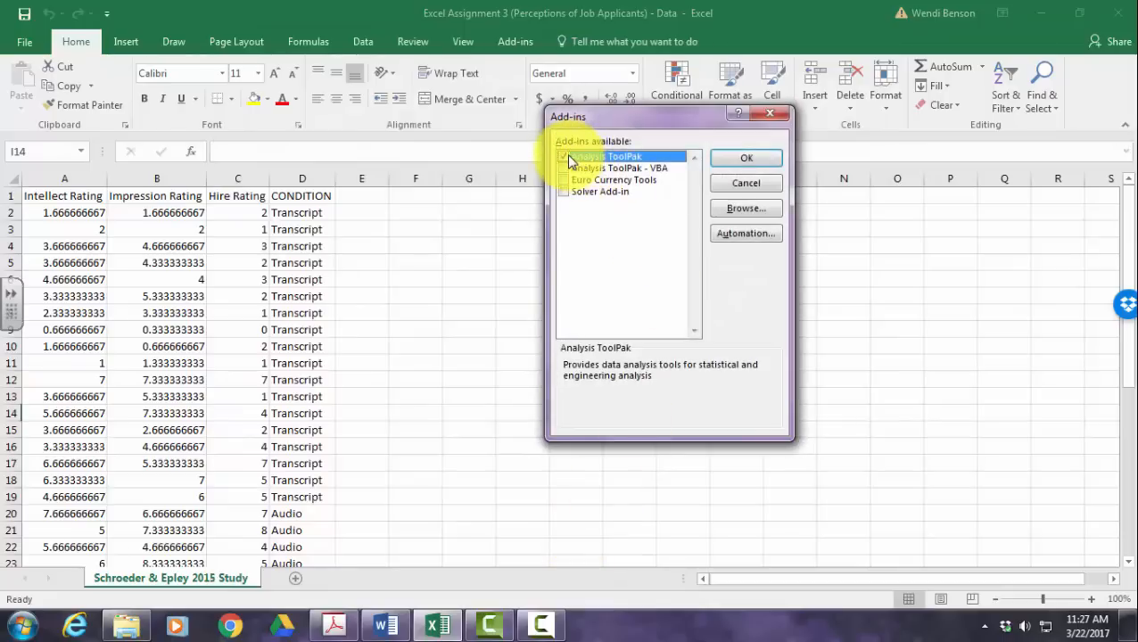
click(743, 160)
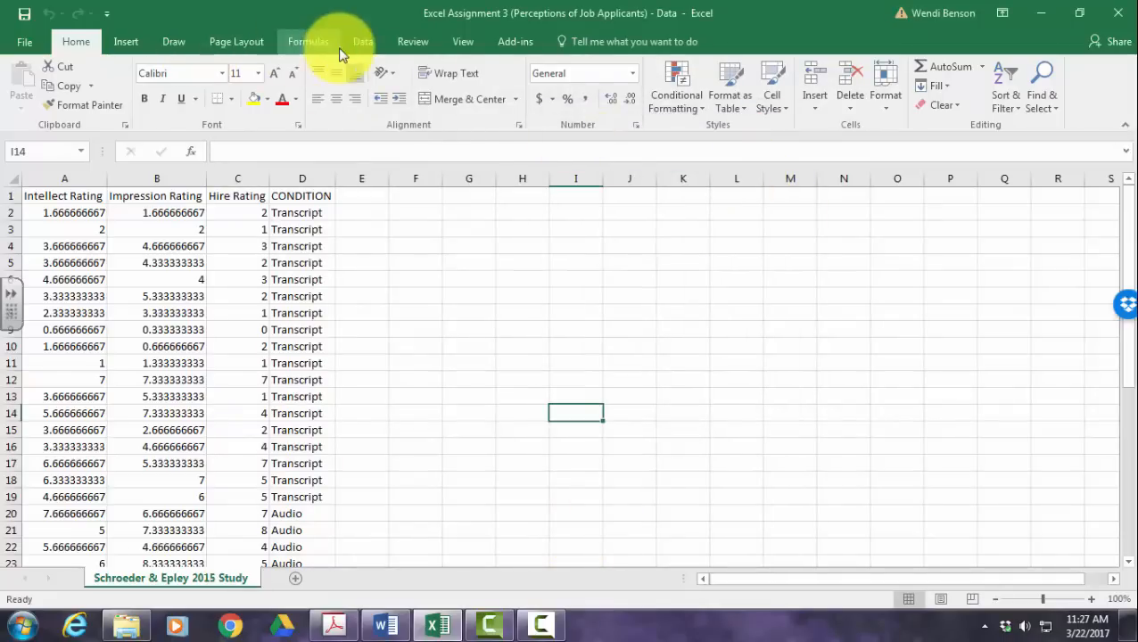
Check that the Data Analysis tool is available, and reread the column-layout instructions in Word before returning to Excel.
click(362, 42)
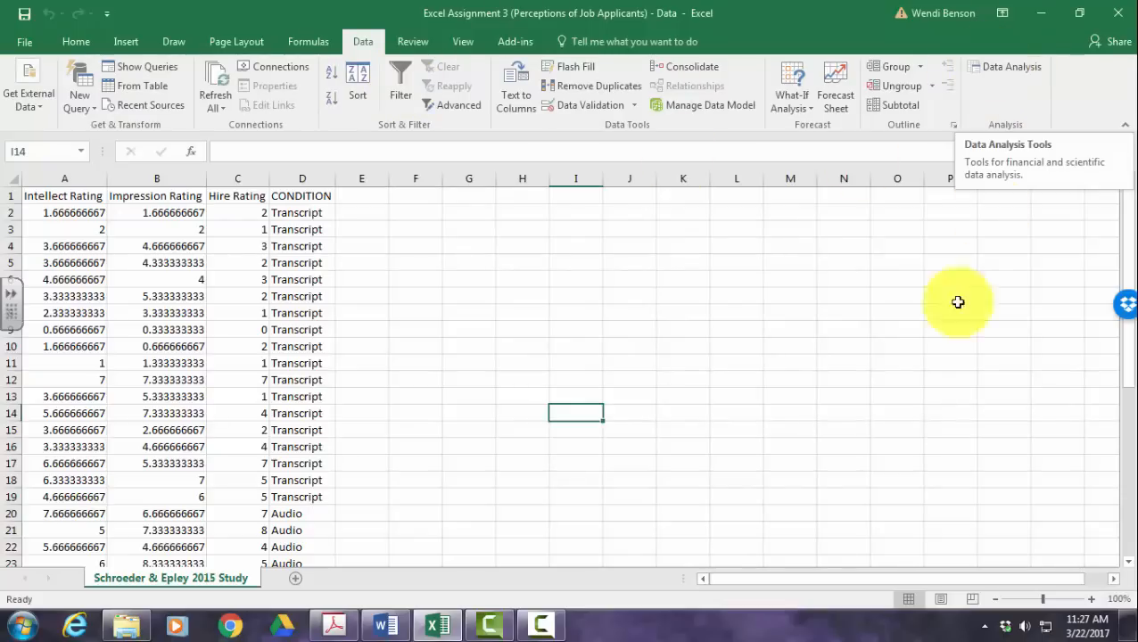
click(403, 629)
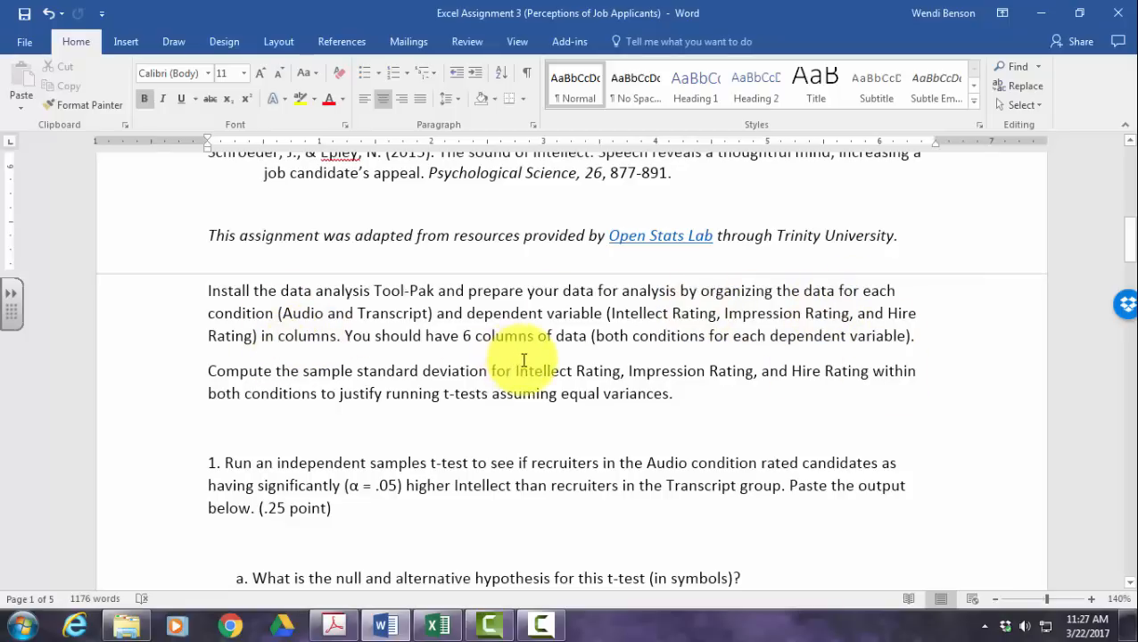
click(446, 625)
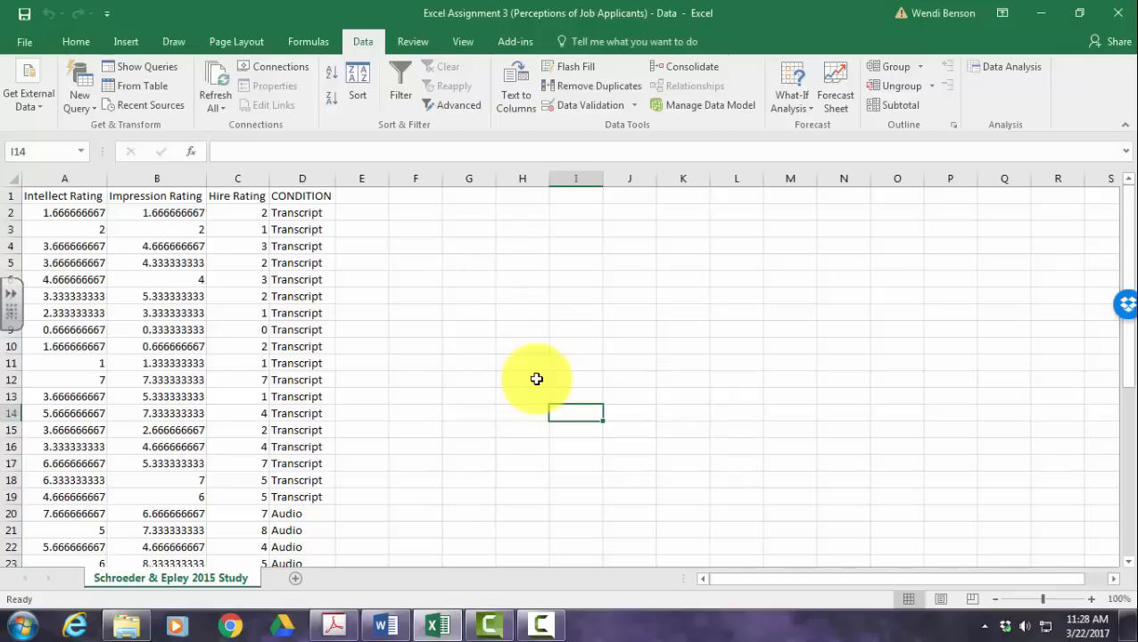
Copy the Intellect Rating header from A1 to G1 and fit column G to the header's width.
click(63, 200)
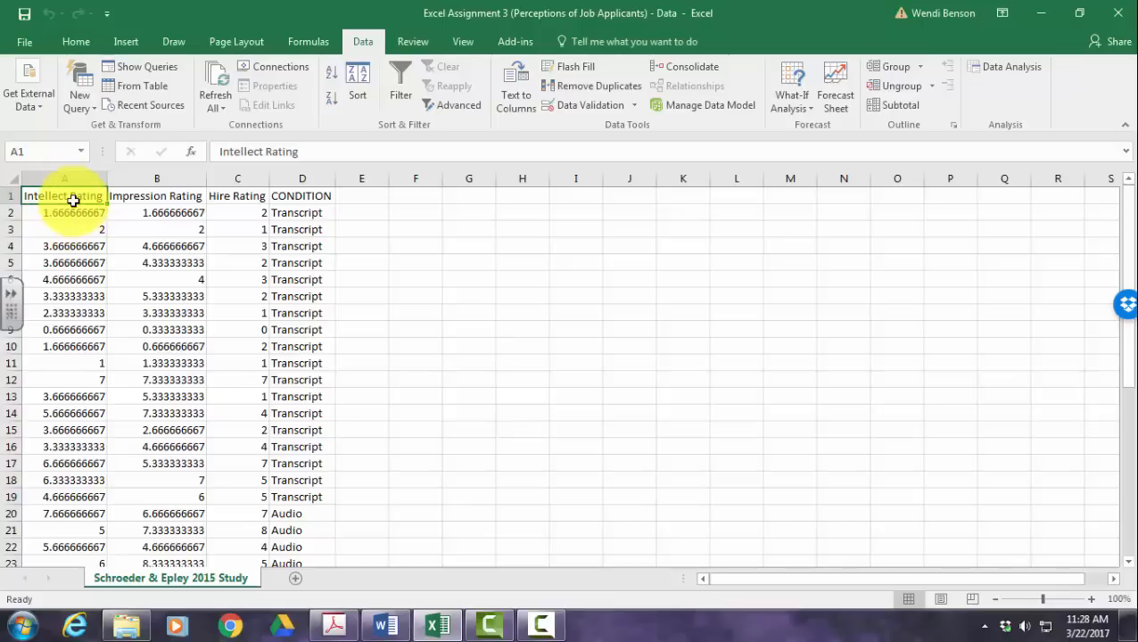
right_click(72, 198)
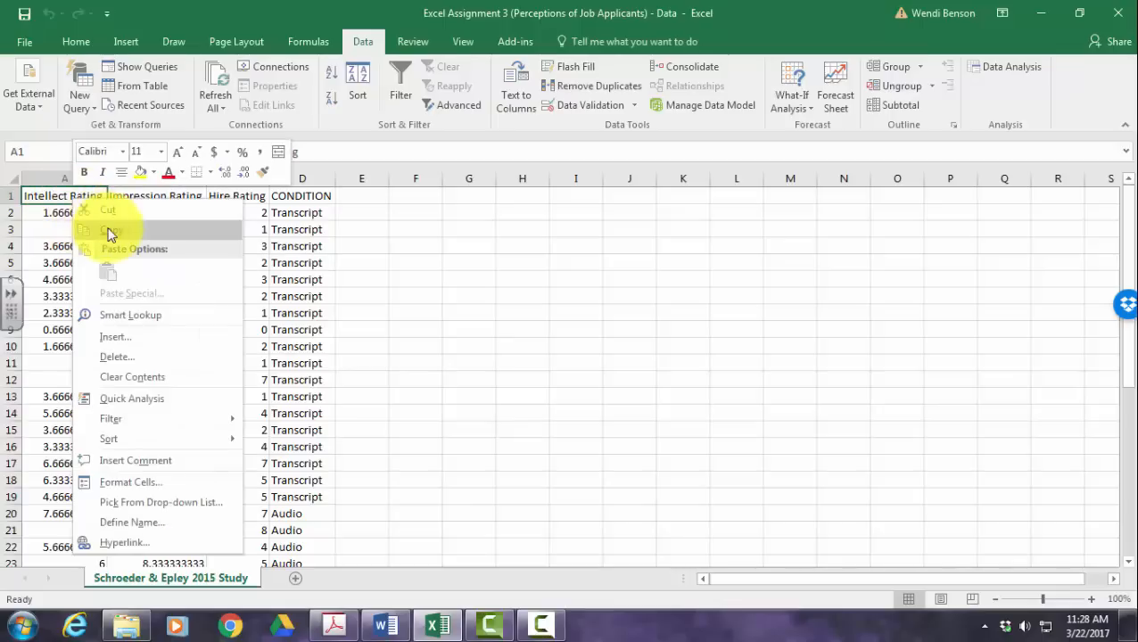
click(110, 233)
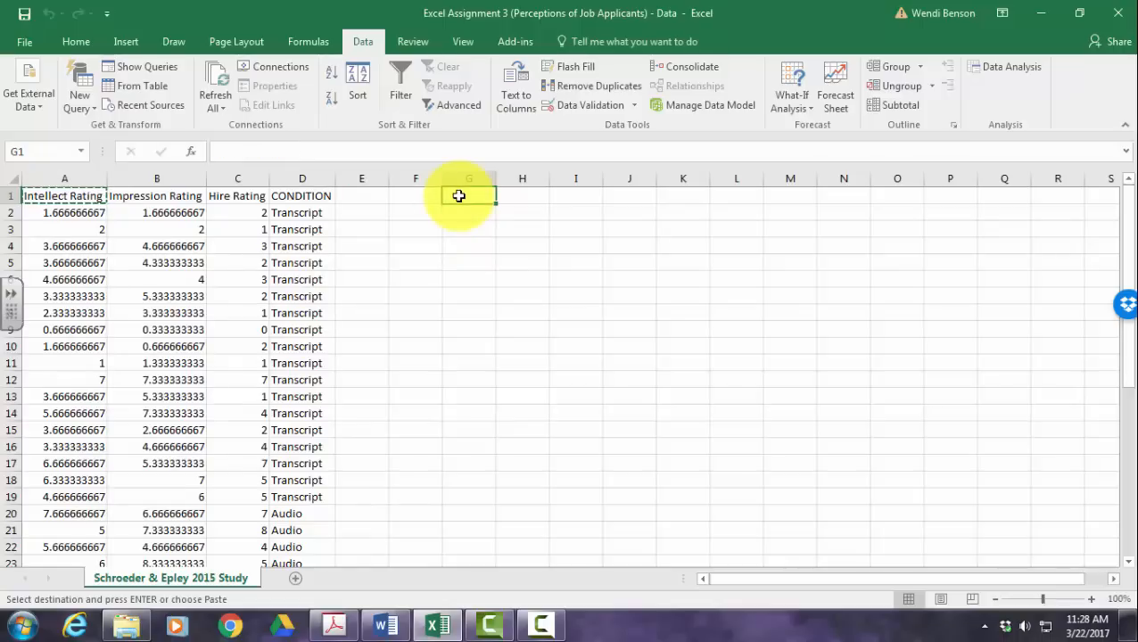
right_click(459, 196)
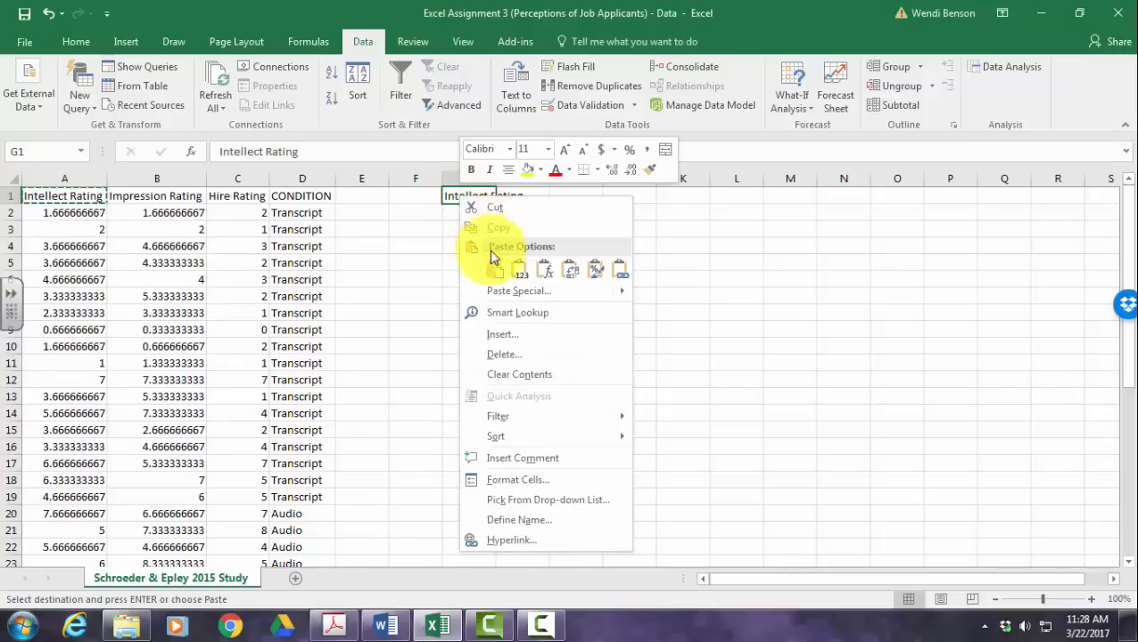
key(Escape)
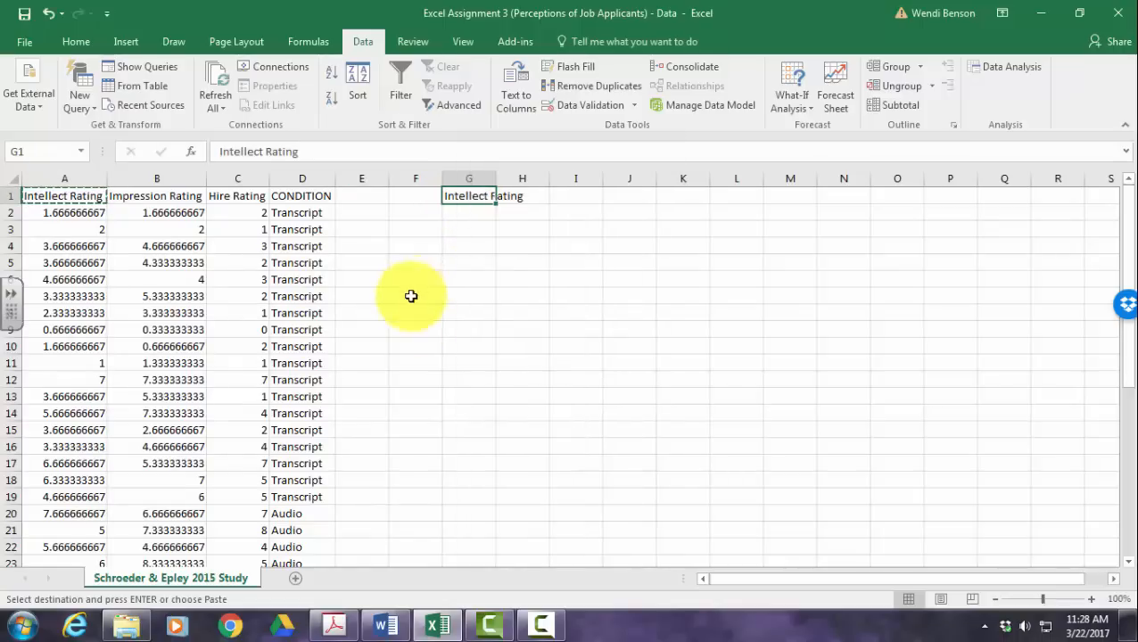
double_click(495, 185)
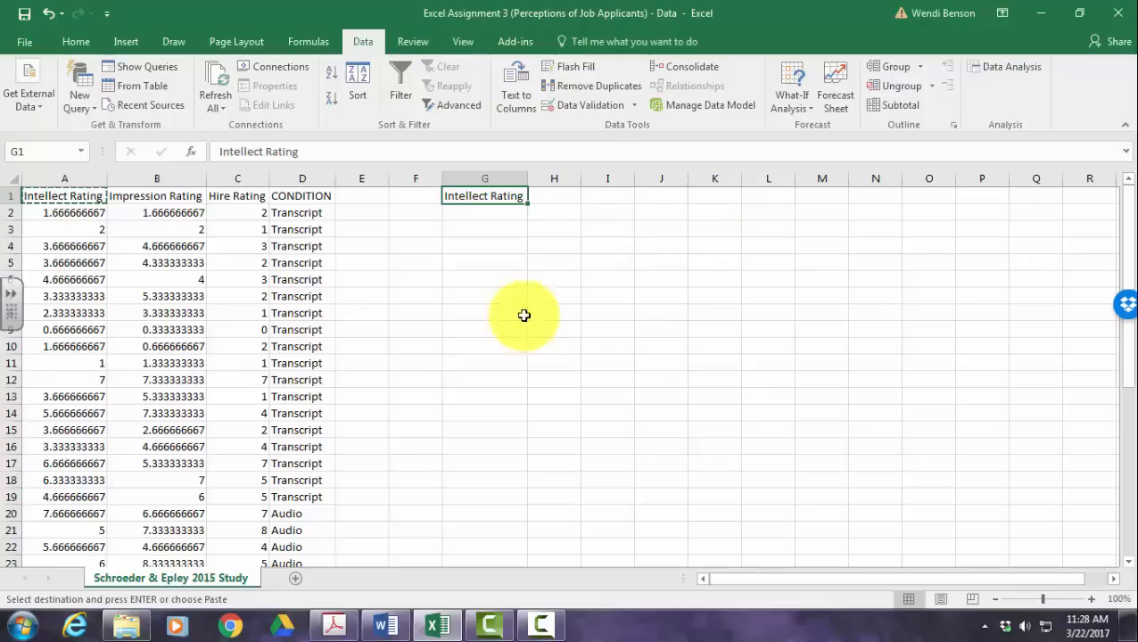
Copy the Impression Rating header from B1 to K1 and fit column K to the header's width.
click(156, 197)
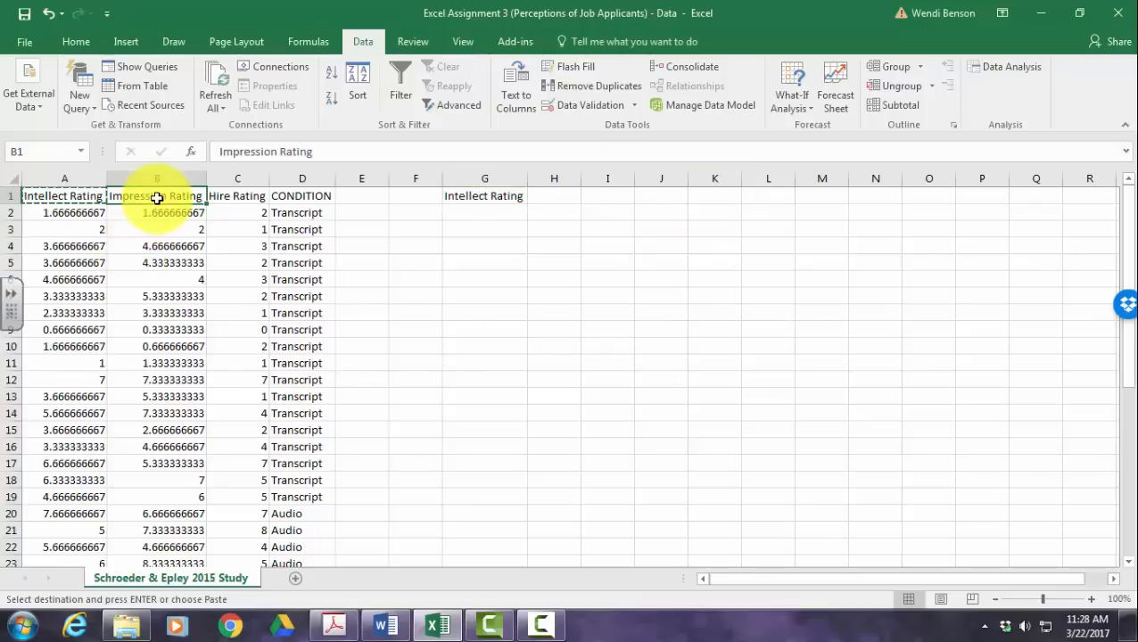
key(ctrl+c)
click(703, 196)
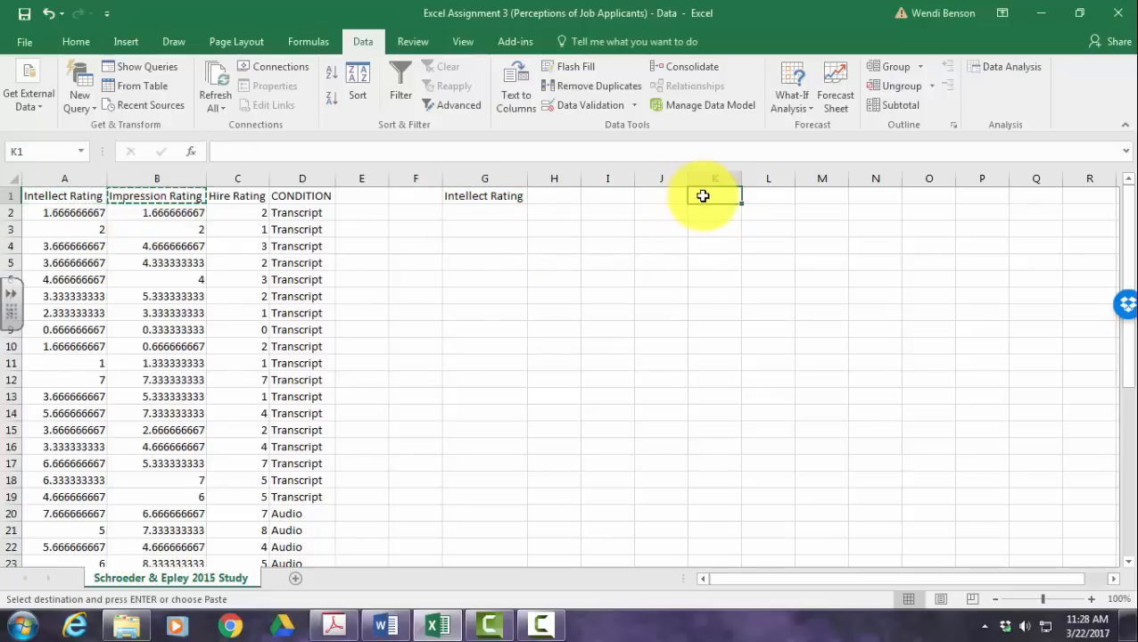
key(ctrl+v)
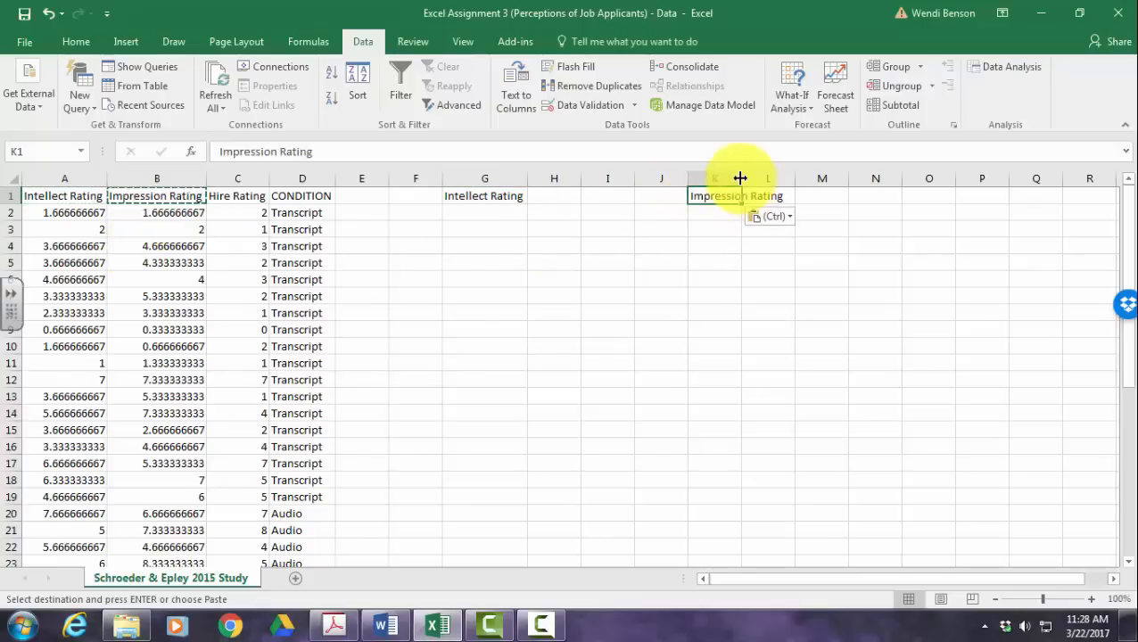
double_click(740, 179)
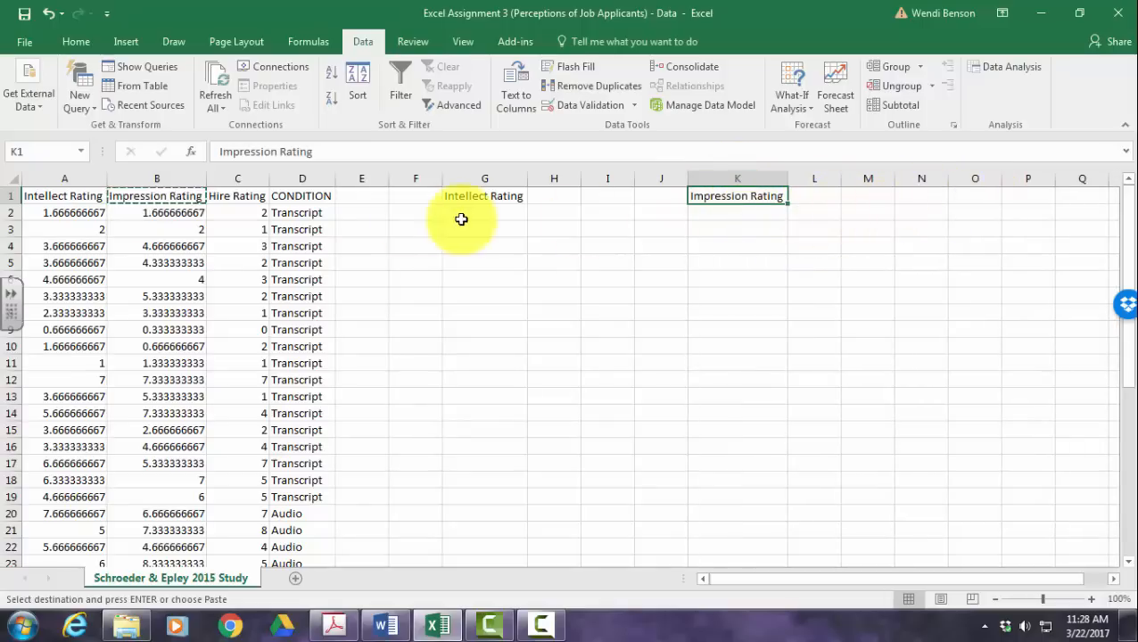
Copy the Hire Rating header from C1 to O1 and fit column O to the header's width.
click(255, 197)
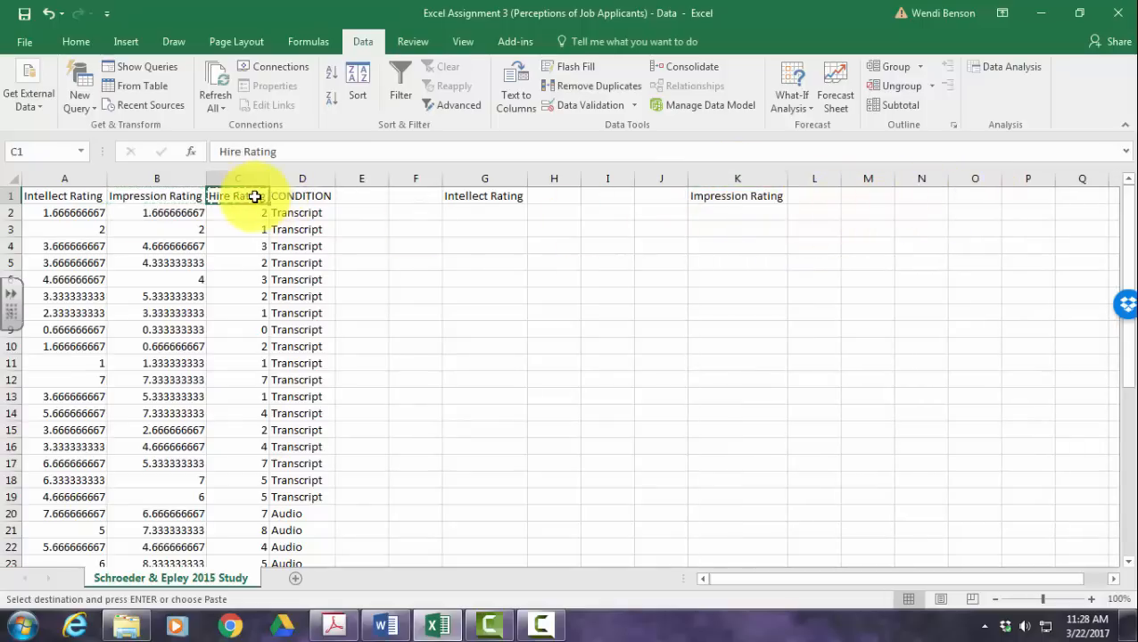
click(970, 196)
key(ctrl+v)
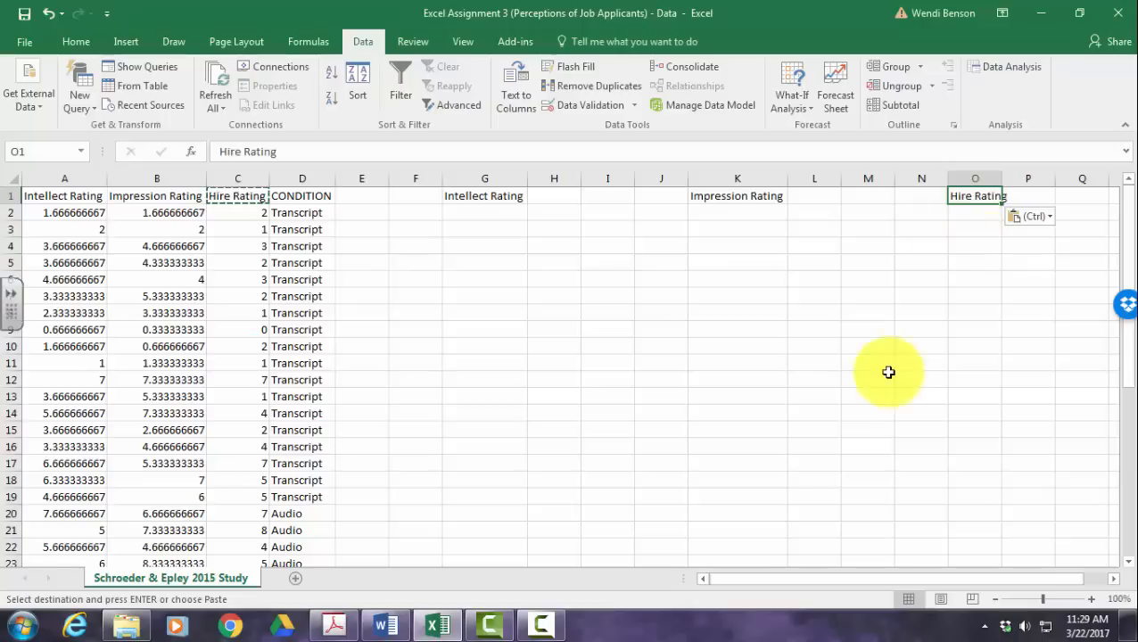
double_click(1001, 179)
click(849, 379)
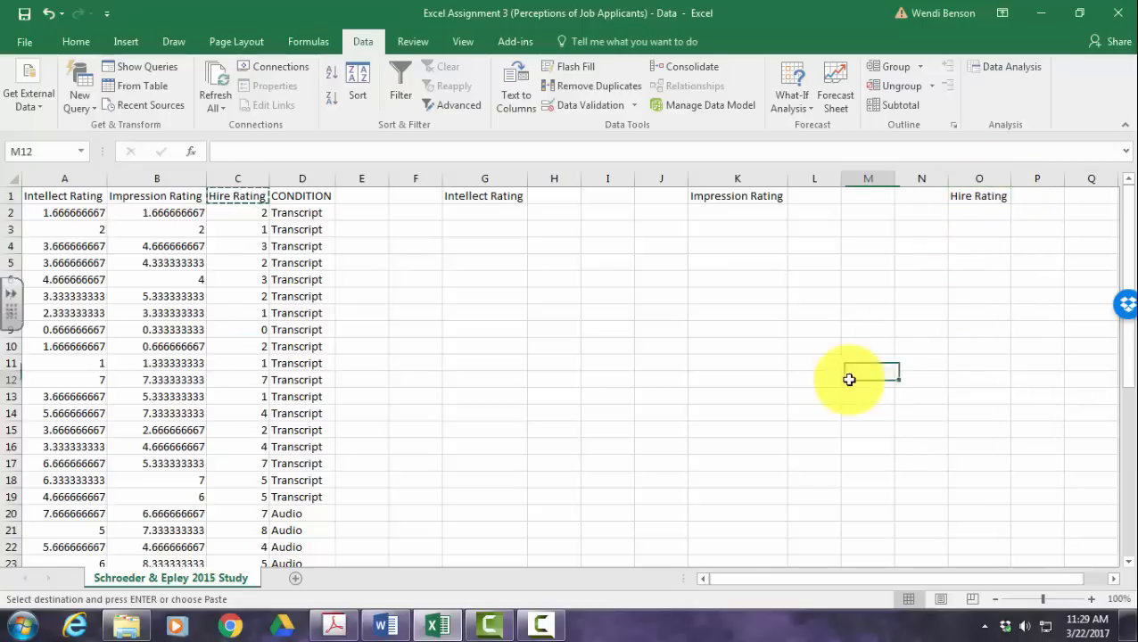
Copy the condition labels under the Intellect Rating header, with Transcript in G2 and Audio in H2.
click(292, 216)
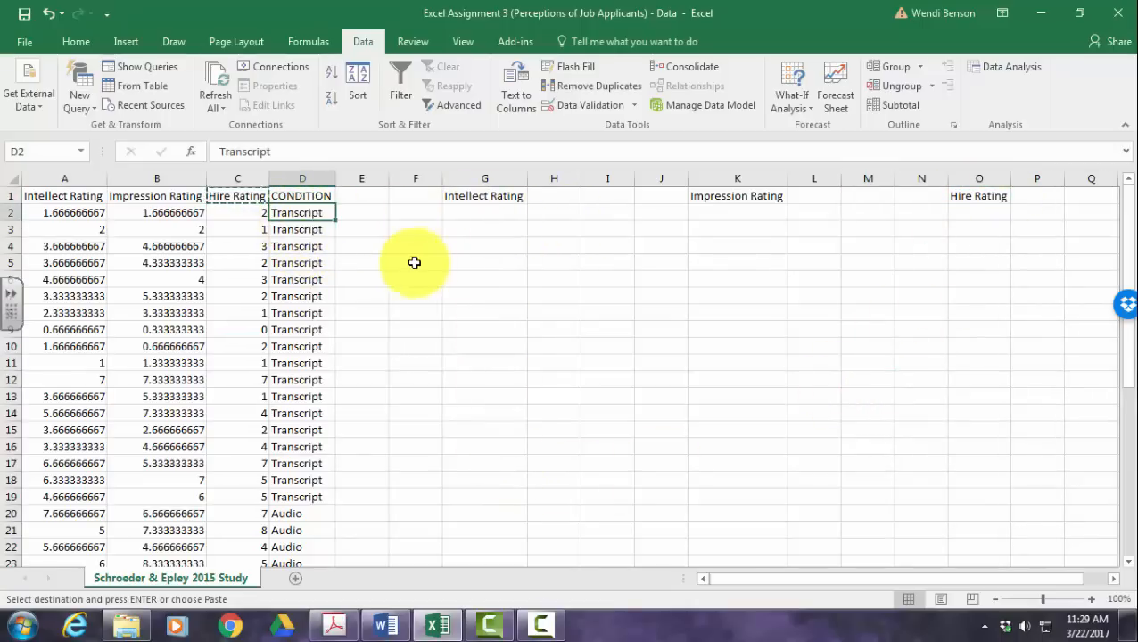
key(ctrl+c)
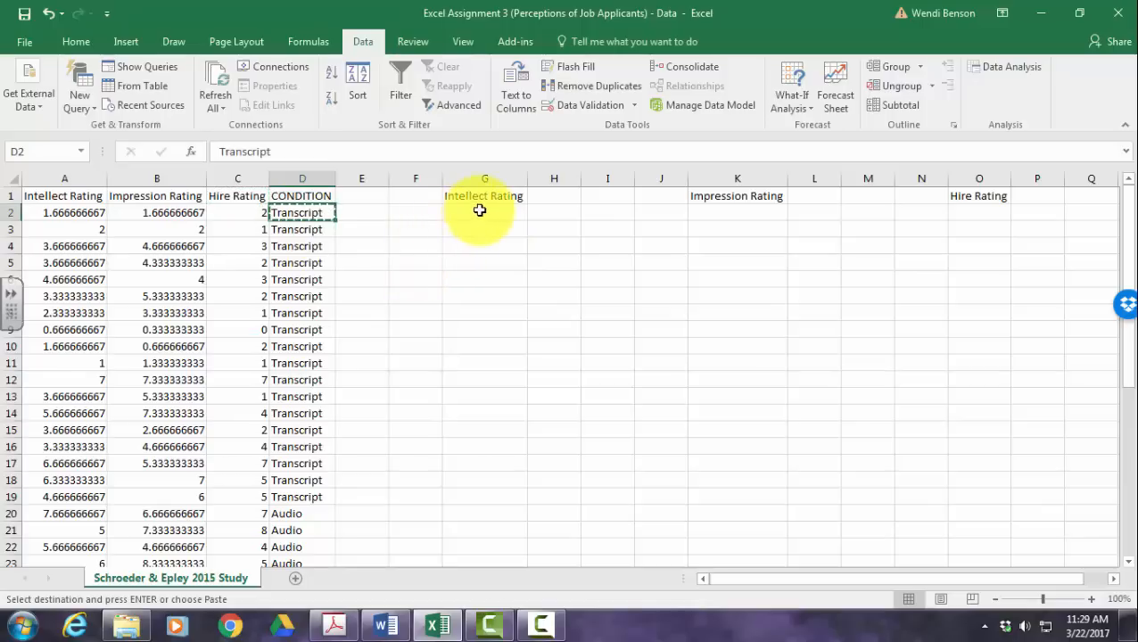
click(479, 211)
key(ctrl+v)
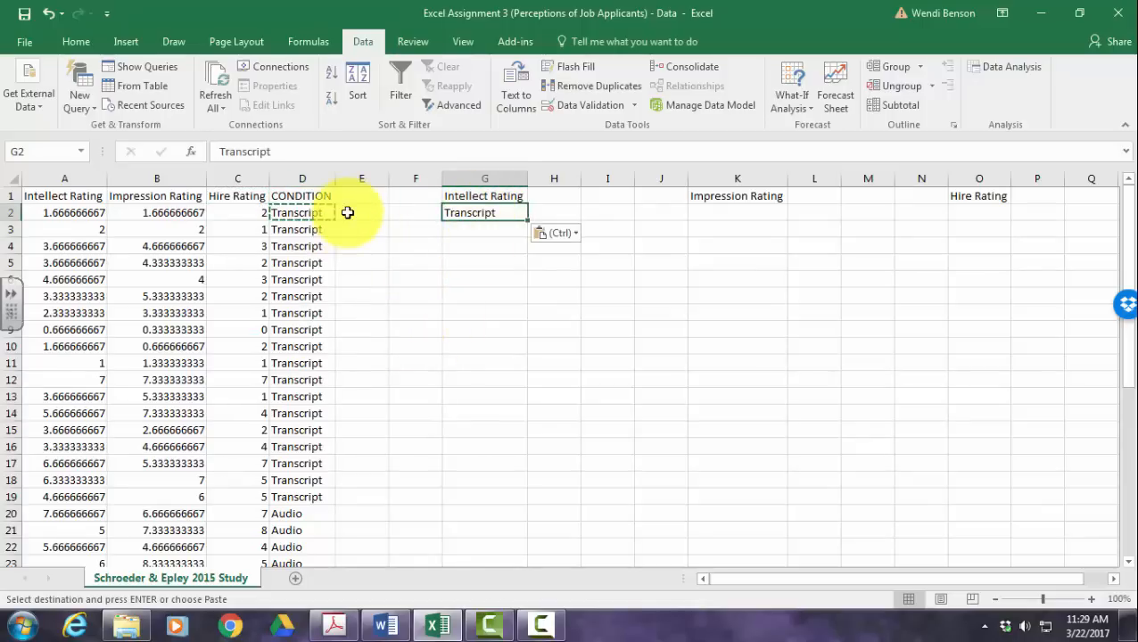
click(290, 512)
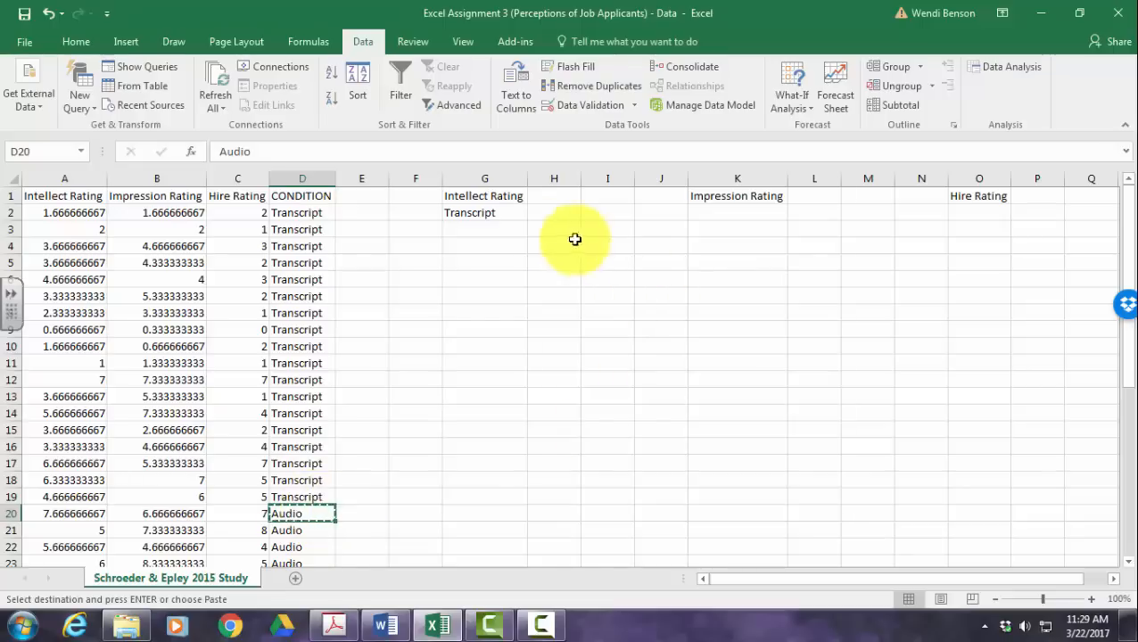
click(546, 217)
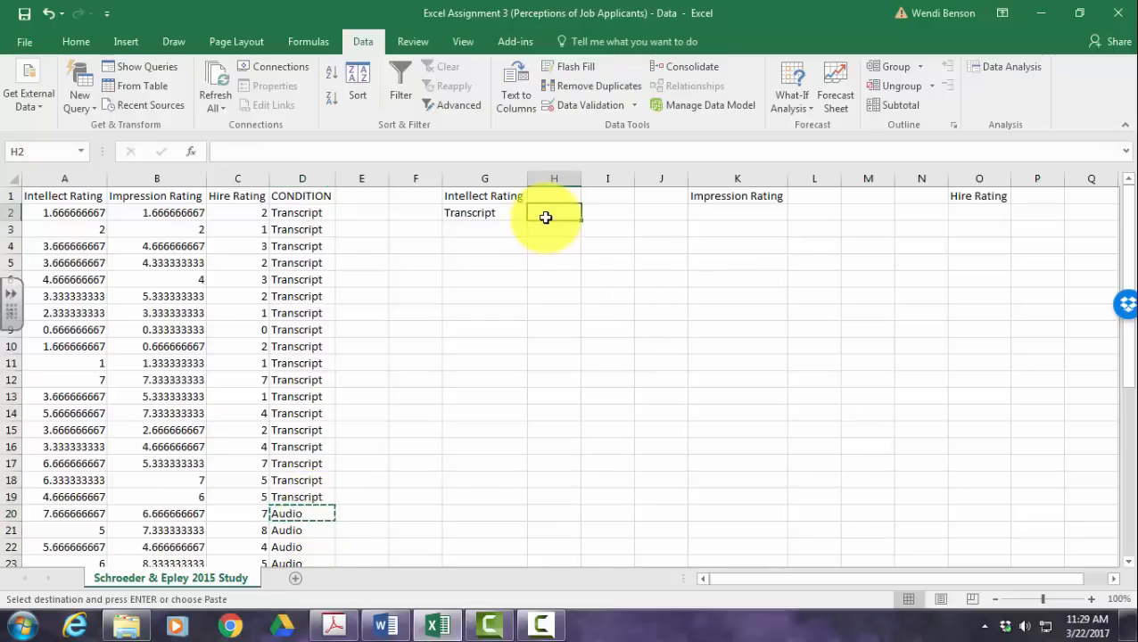
click(551, 309)
Copy the Transcript and Audio labels from G2:H2 to K2:L2 and O2:P2 under the other two rating headers.
click(503, 210)
drag(503, 211, 533, 210)
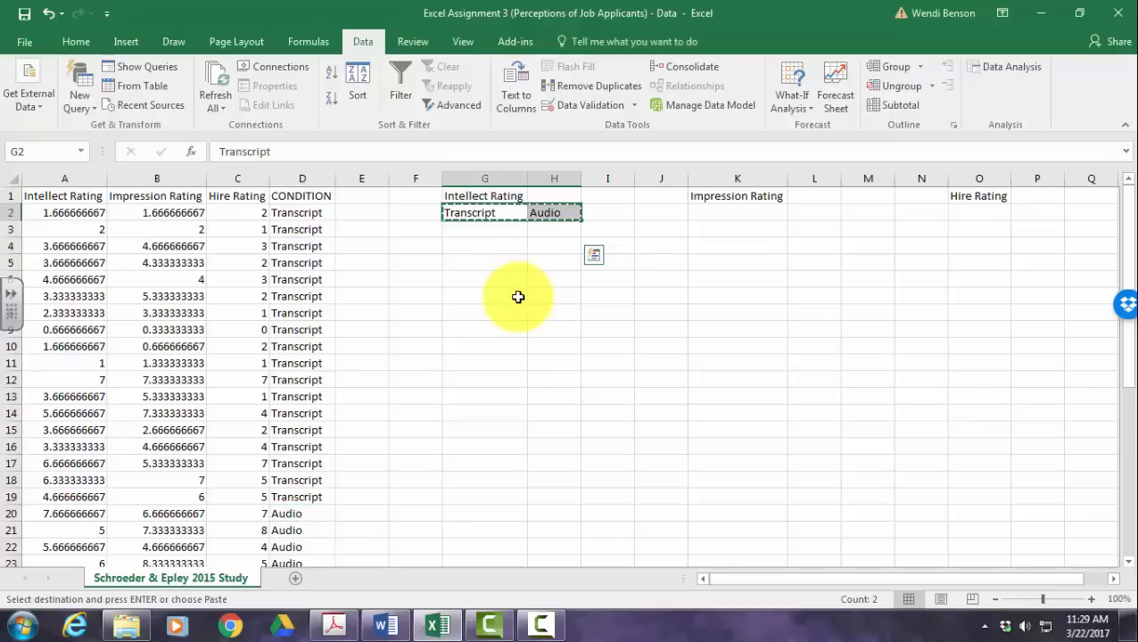
drag(737, 213, 806, 206)
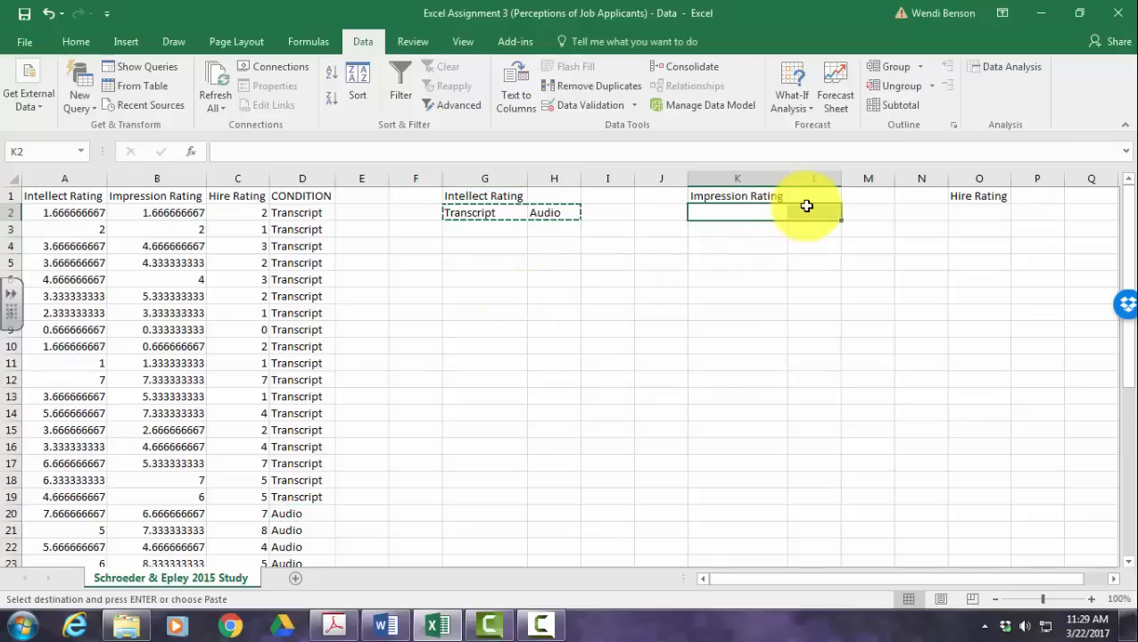
click(979, 212)
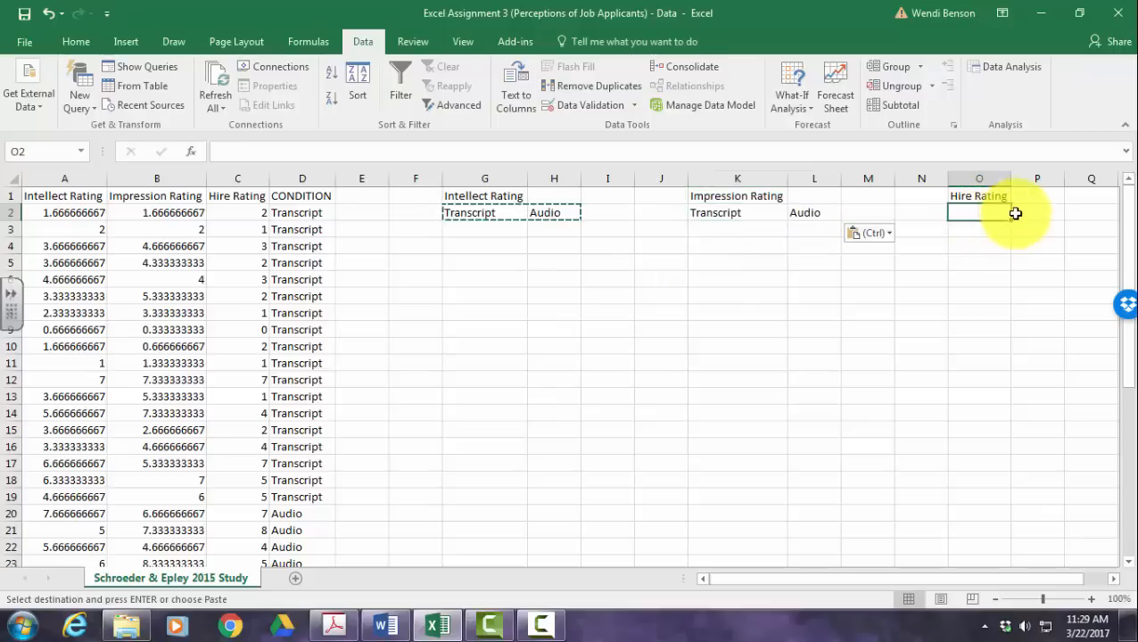
key(ctrl+v)
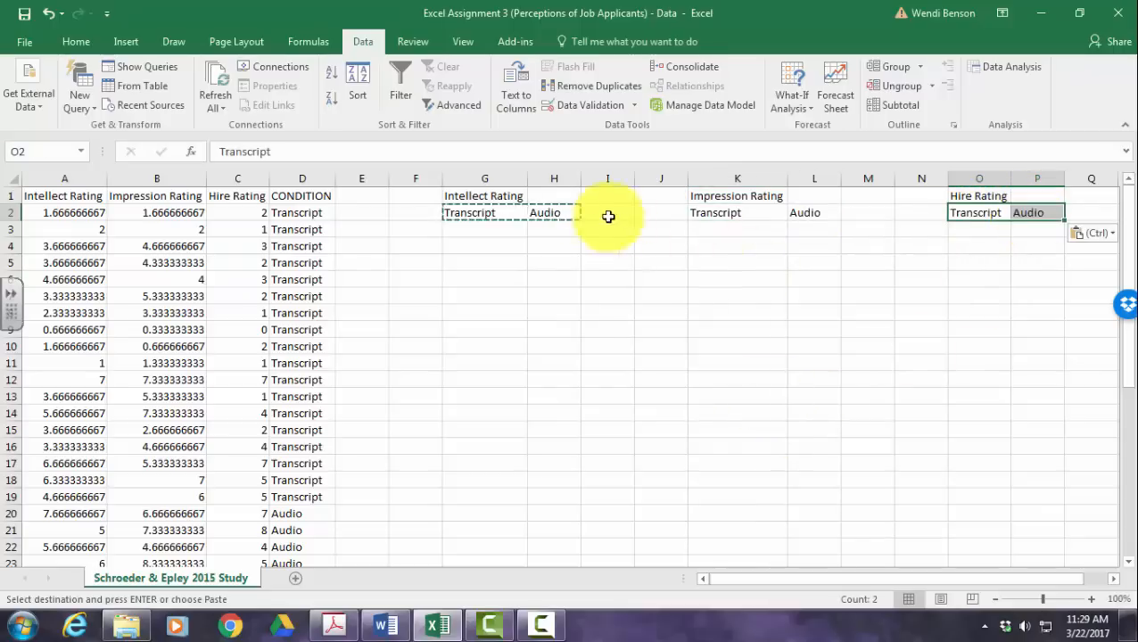
Merge and center the Intellect, Impression and Hire Rating headers across G1:H1, K1:L1 and O1:P1.
drag(566, 197, 490, 193)
click(574, 201)
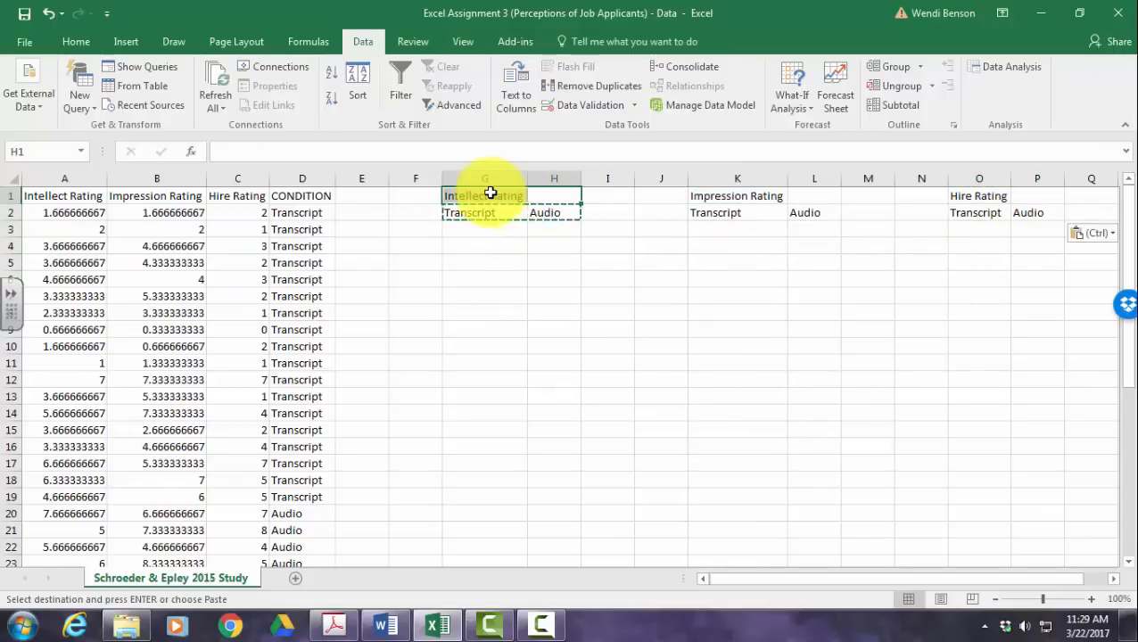
click(72, 40)
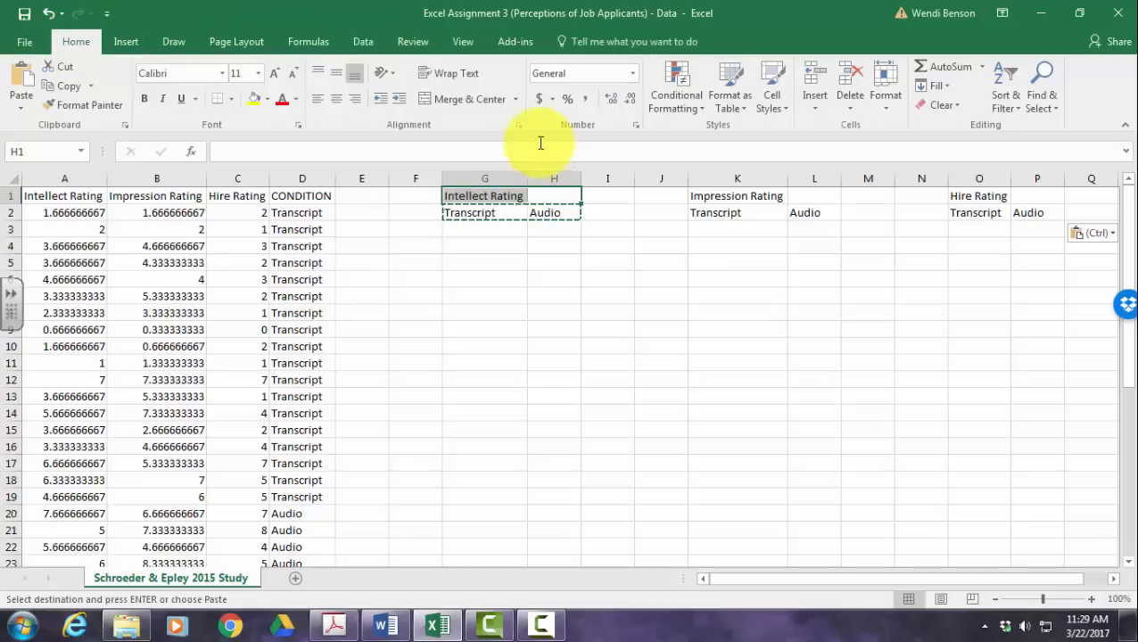
click(477, 98)
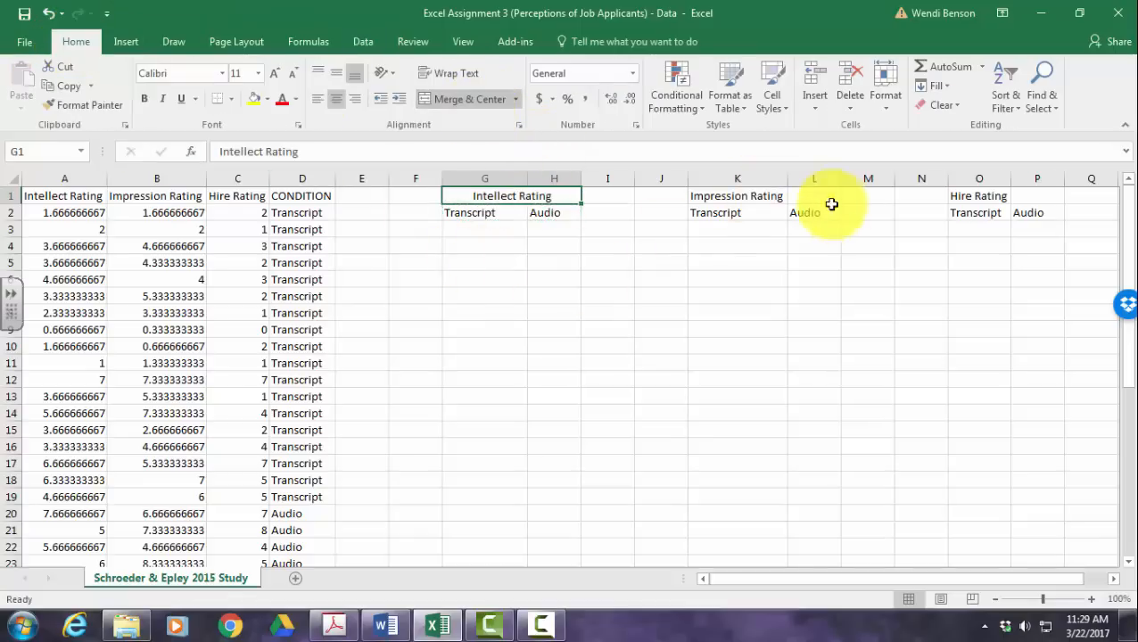
drag(825, 196, 736, 194)
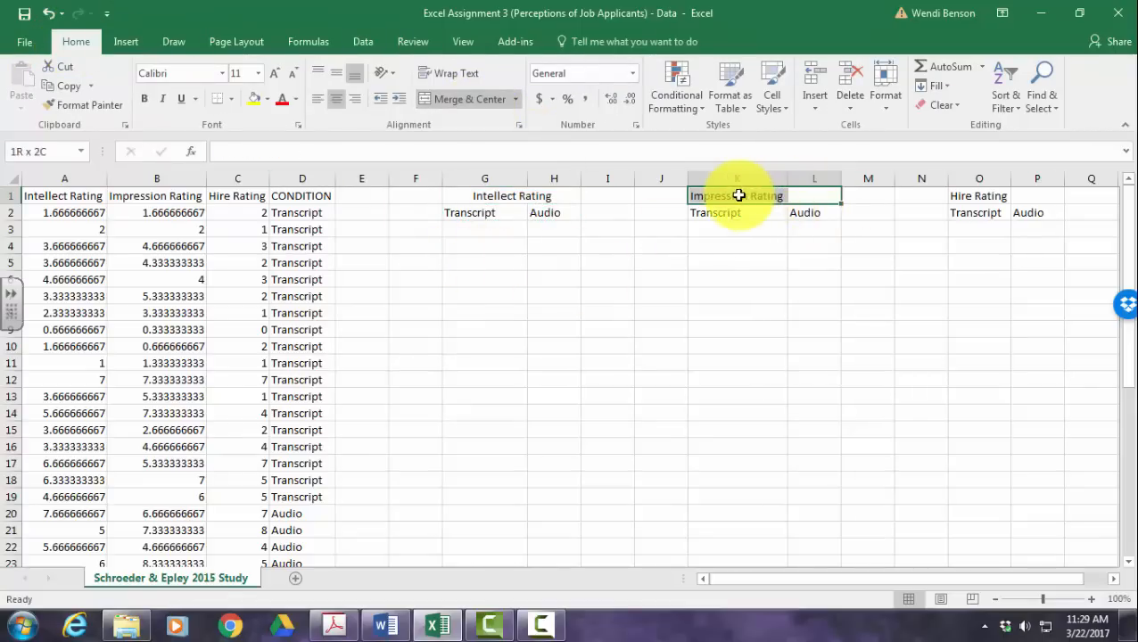
click(459, 100)
drag(1024, 198, 1006, 193)
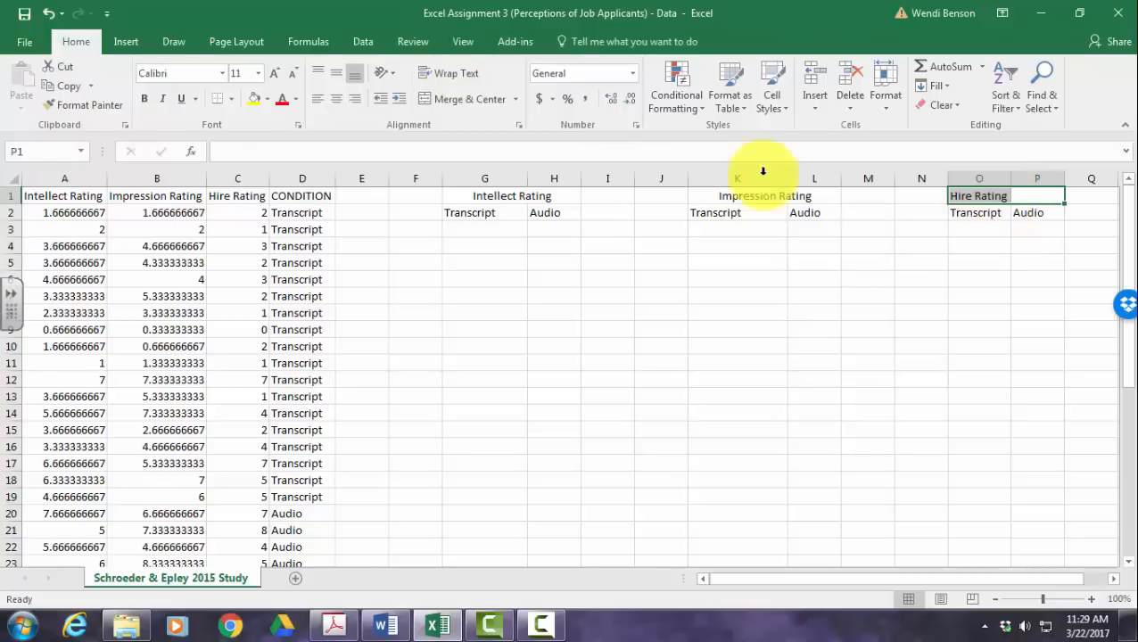
click(455, 98)
click(825, 312)
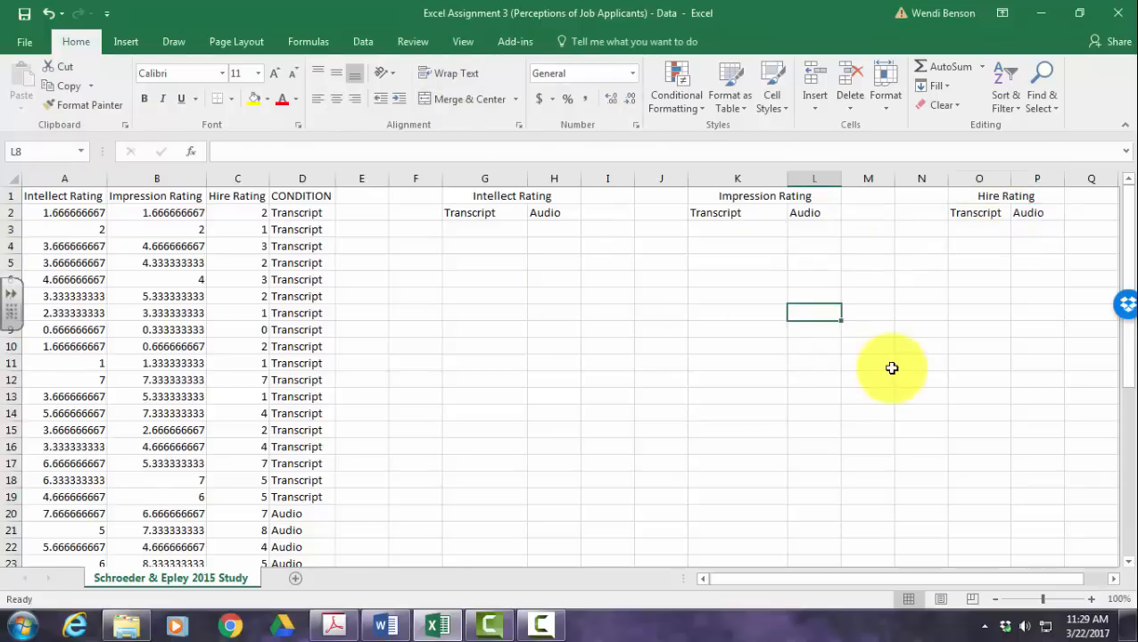
Center the contents of all cells in the worksheet horizontally.
click(14, 180)
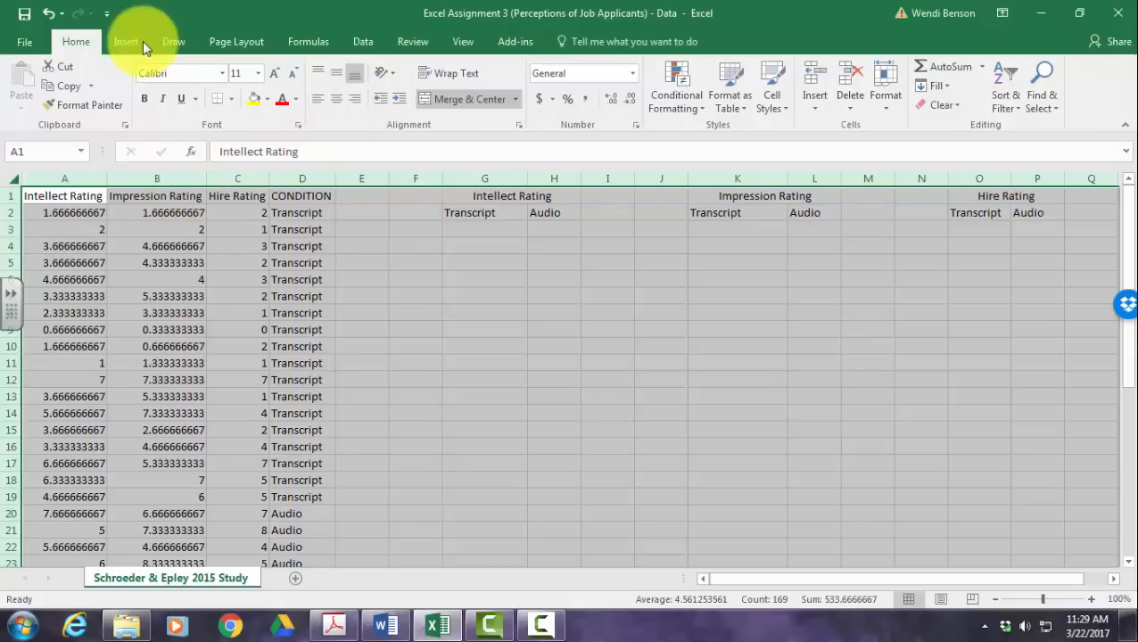
click(338, 105)
click(508, 350)
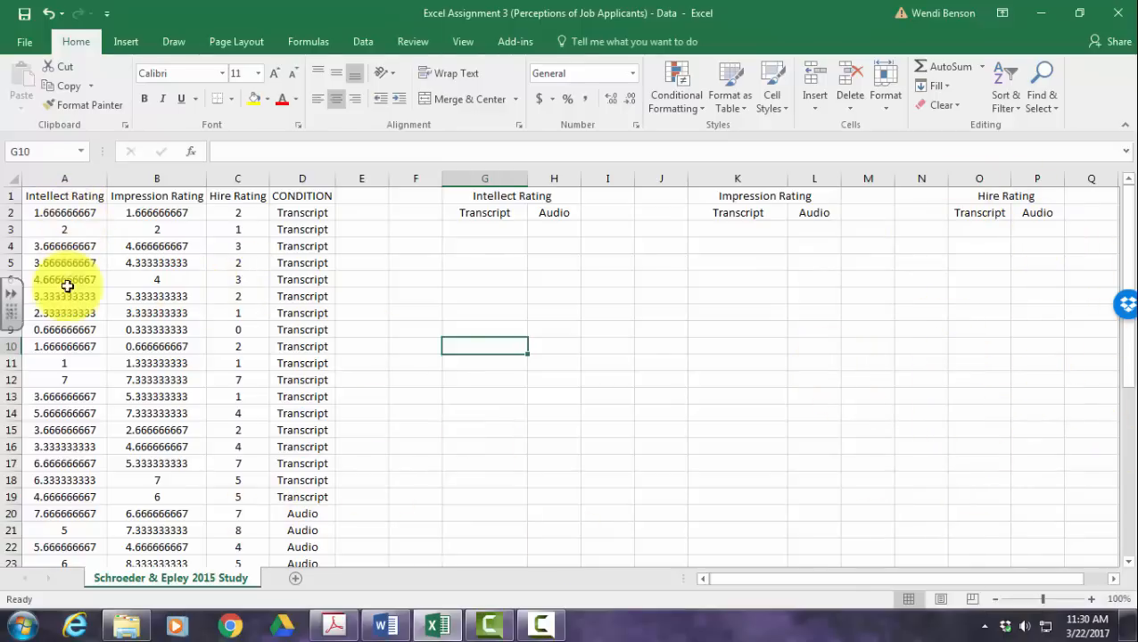
Copy the Transcript condition's intellect ratings from A2:A19 into the Transcript column starting at G3.
drag(84, 212, 62, 504)
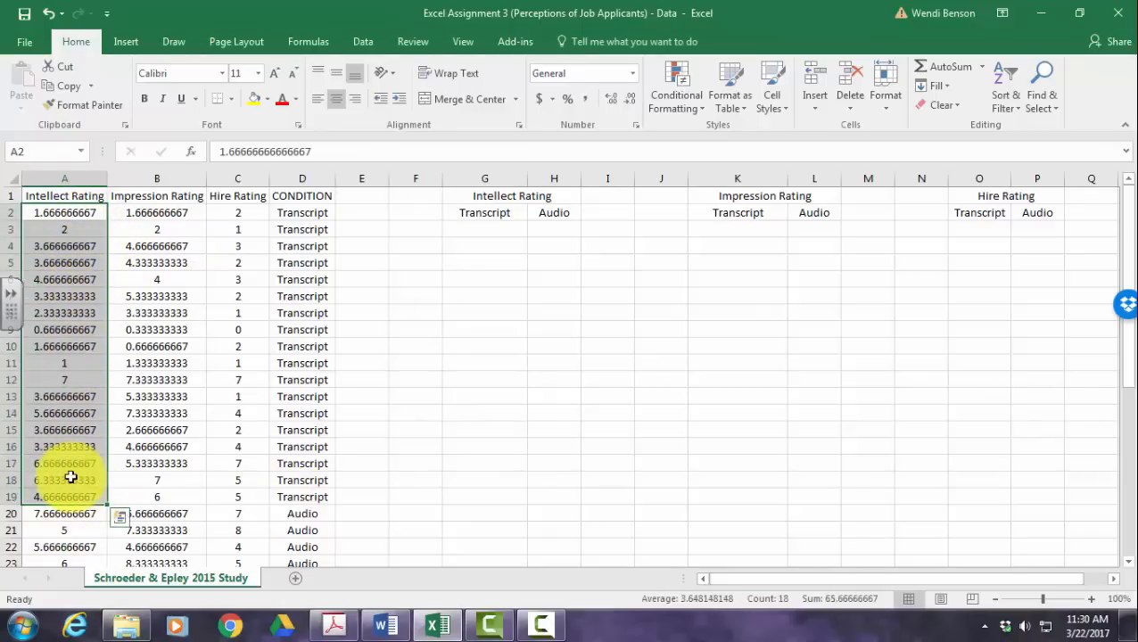
key(ctrl+c)
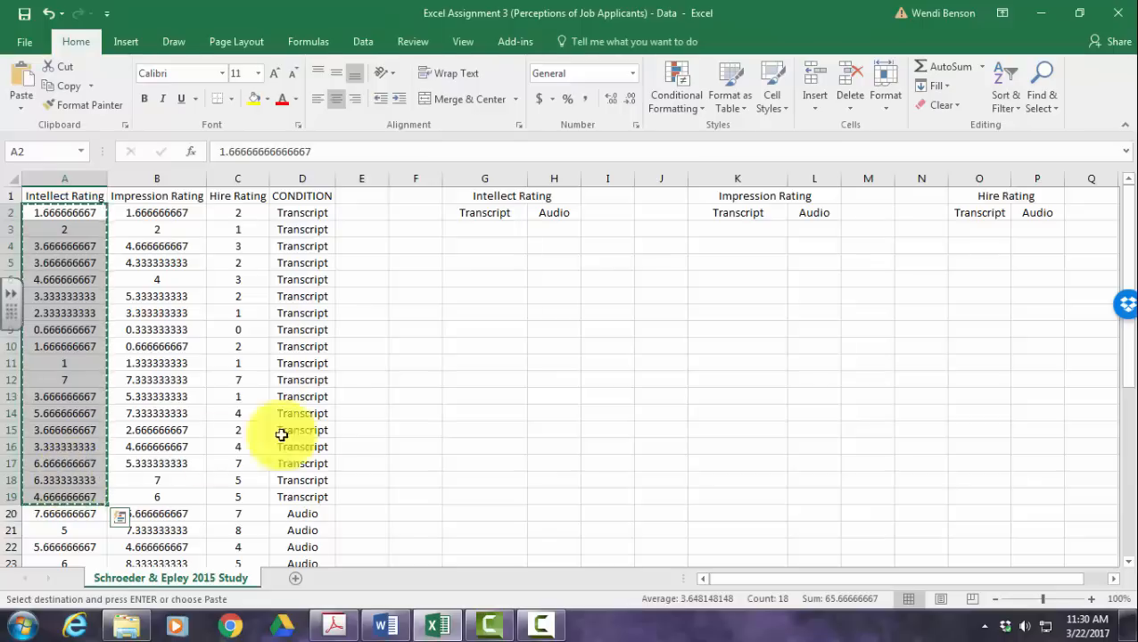
click(485, 230)
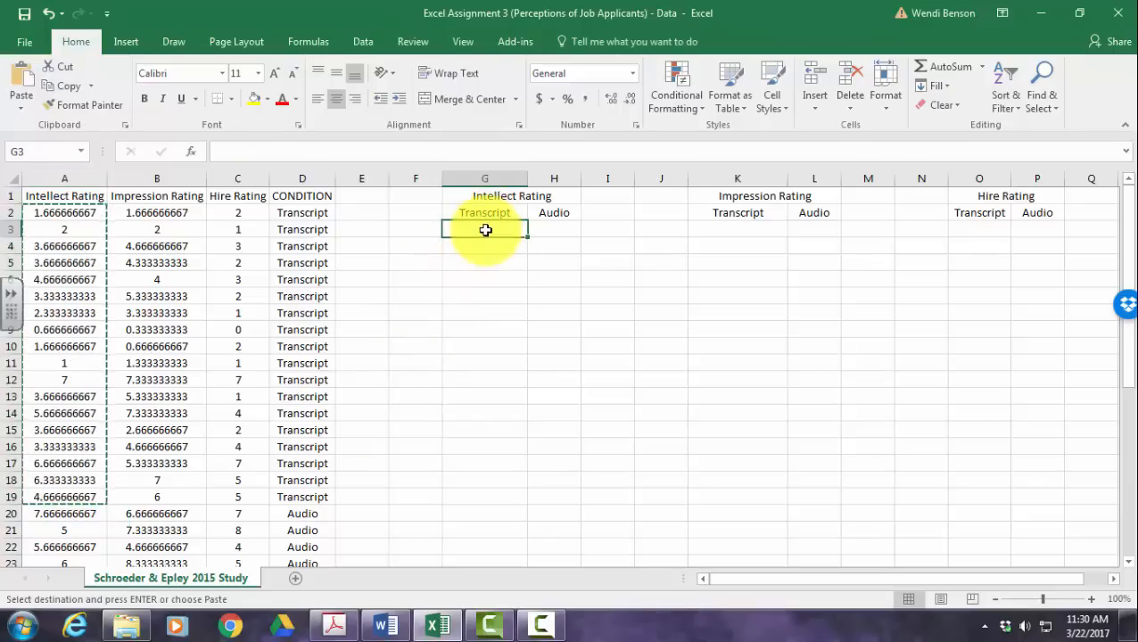
key(ctrl+v)
Copy the Audio condition's intellect ratings from A20:A40 into the Intellect Rating Audio column starting at H3.
scroll(148, 392, down, 5)
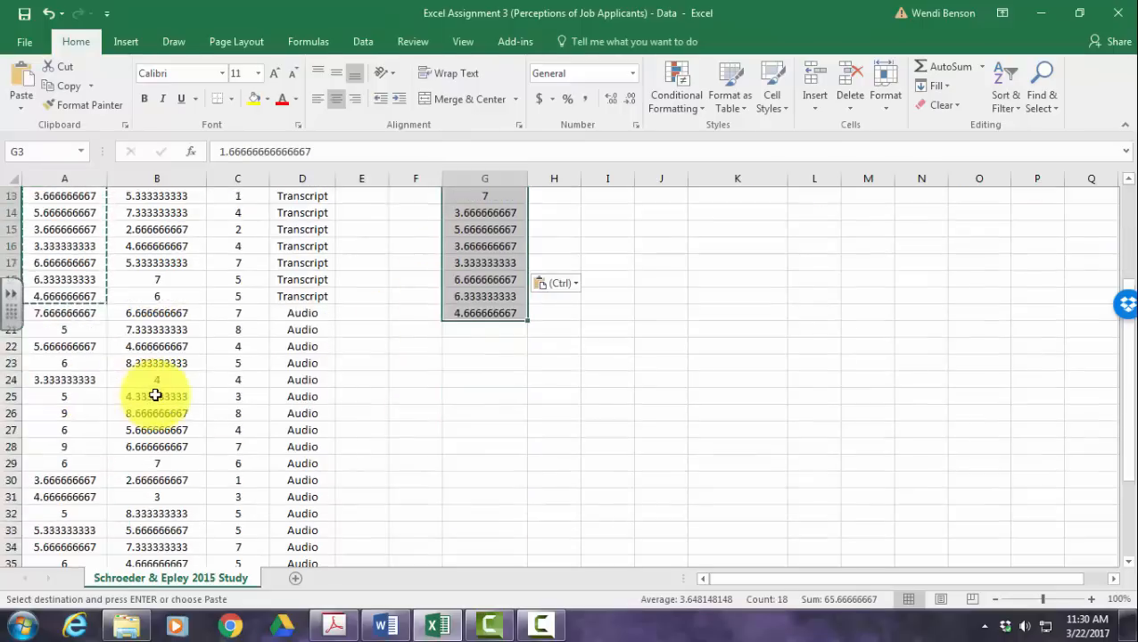
scroll(144, 319, up, 5)
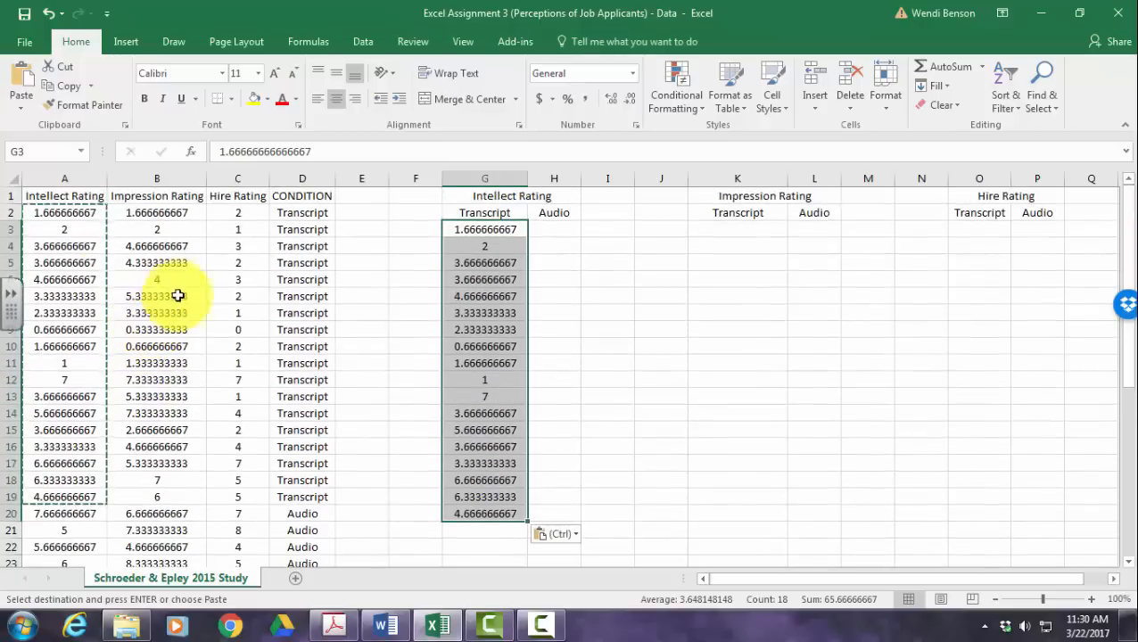
scroll(163, 347, down, 5)
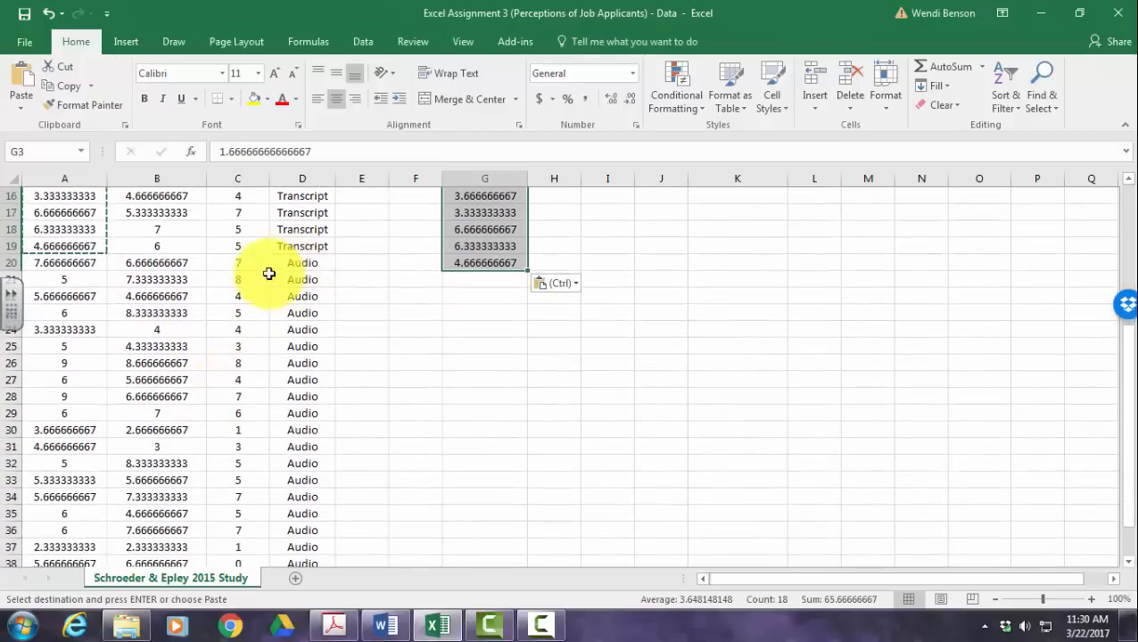
drag(81, 261, 91, 531)
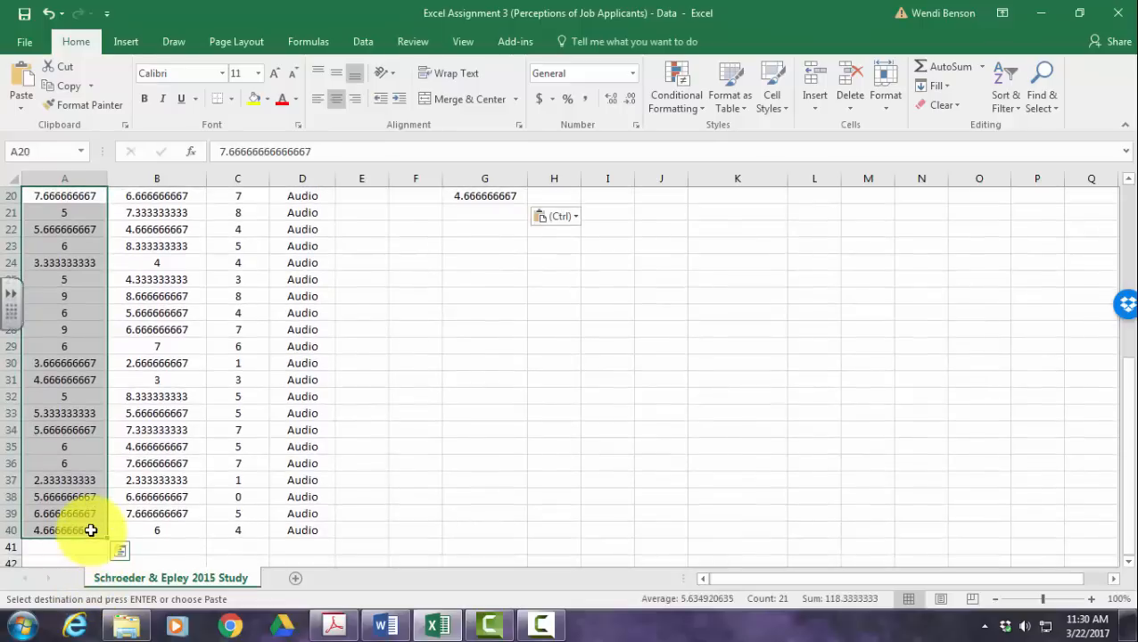
scroll(113, 396, up, 2)
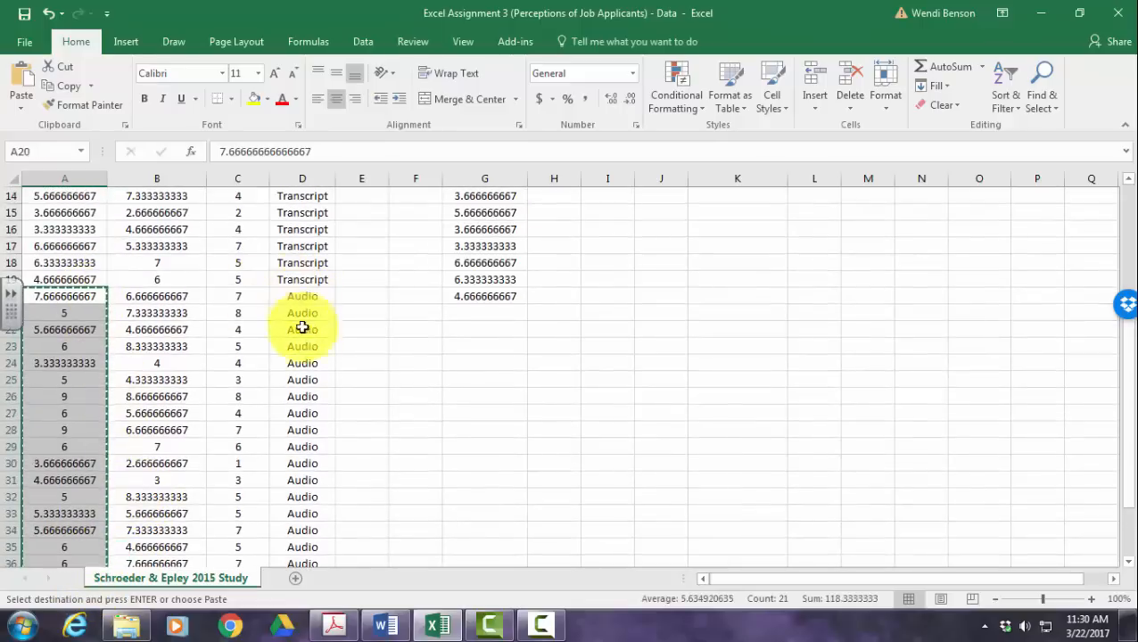
scroll(319, 495, down, 2)
scroll(315, 517, up, 6)
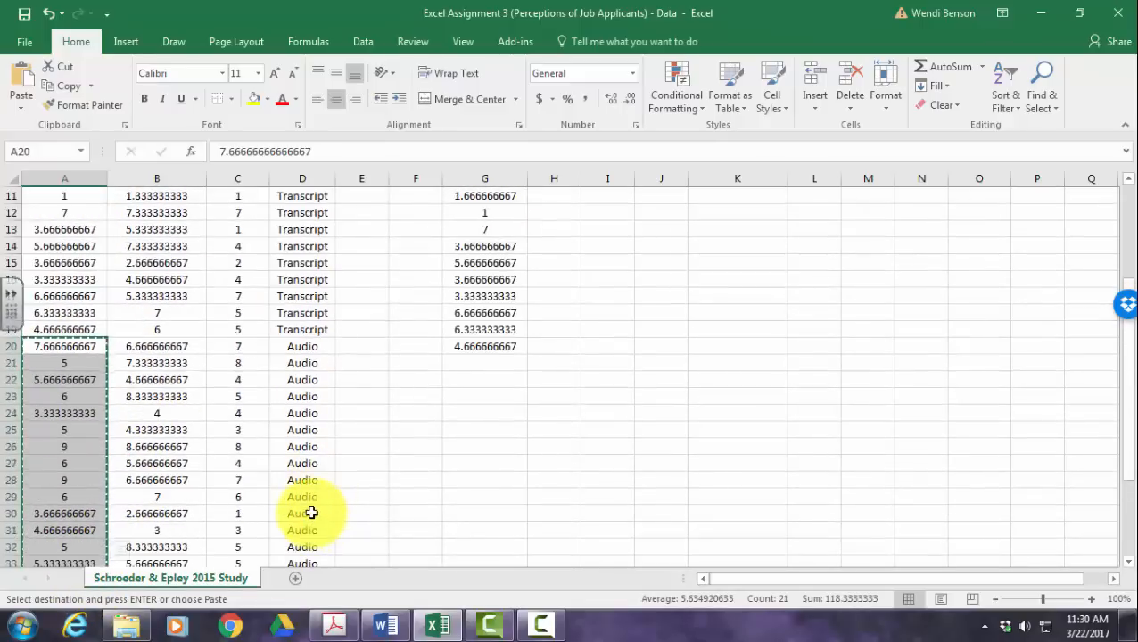
click(565, 230)
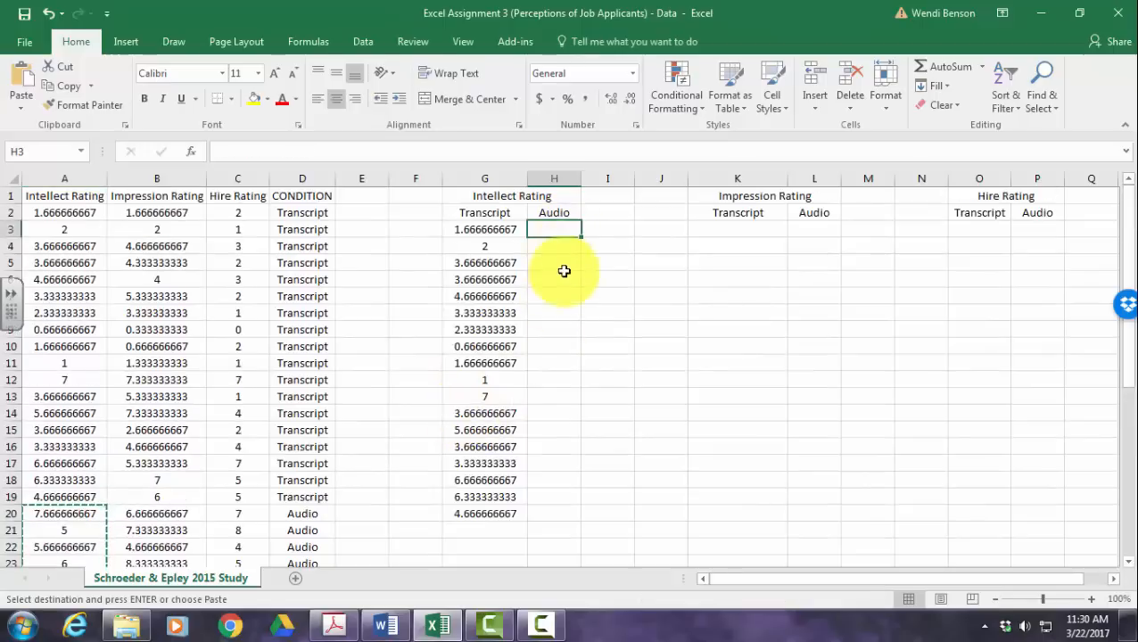
key(ctrl+v)
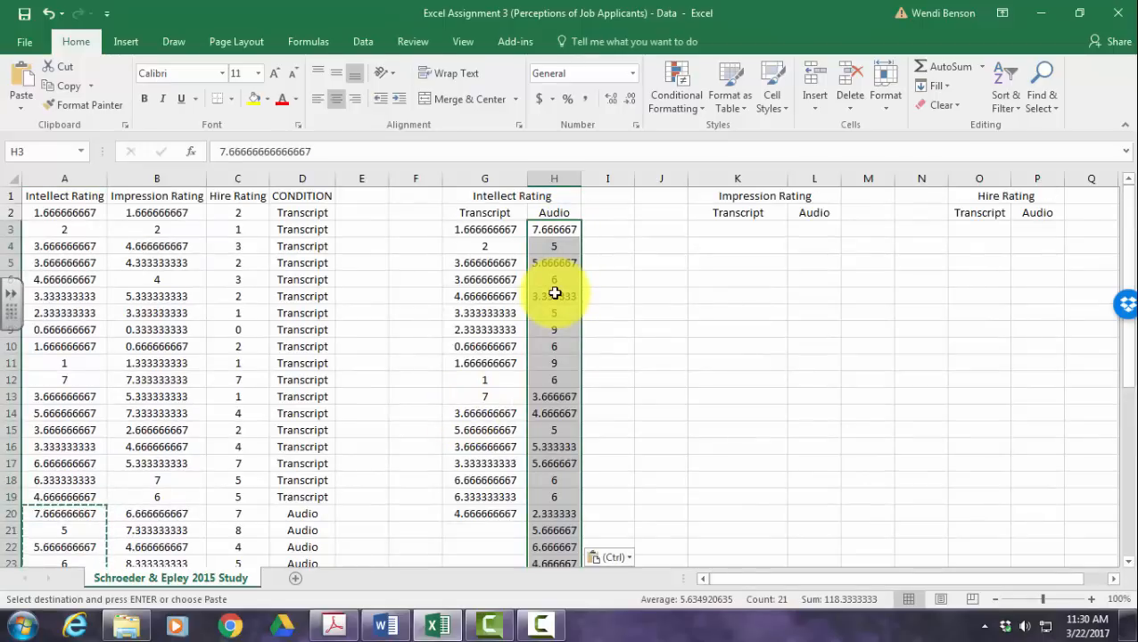
Copy the Transcript condition's impression ratings from B2:B19 into the Impression Rating Transcript column starting at K3.
scroll(707, 330, down, 1)
scroll(724, 305, up, 1)
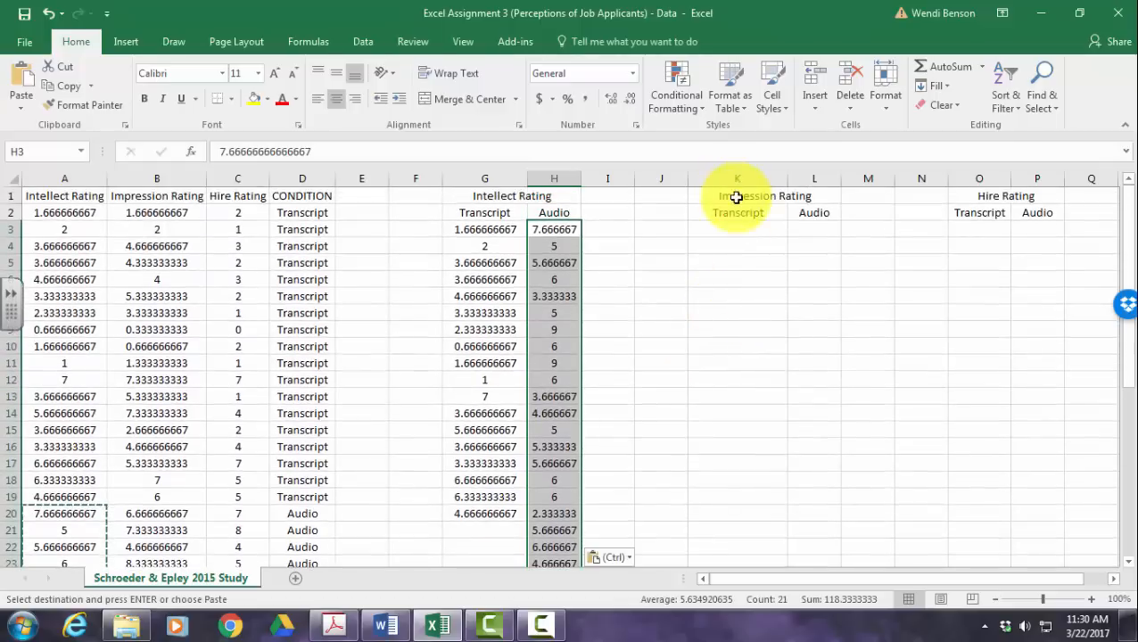
drag(157, 212, 142, 492)
key(ctrl+c)
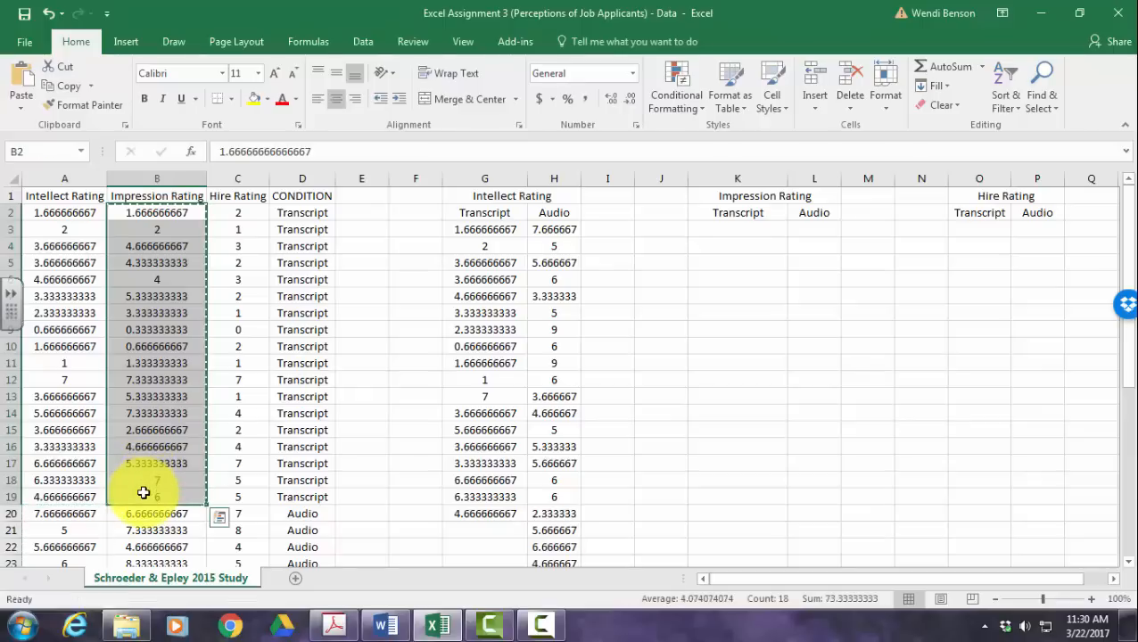
click(708, 231)
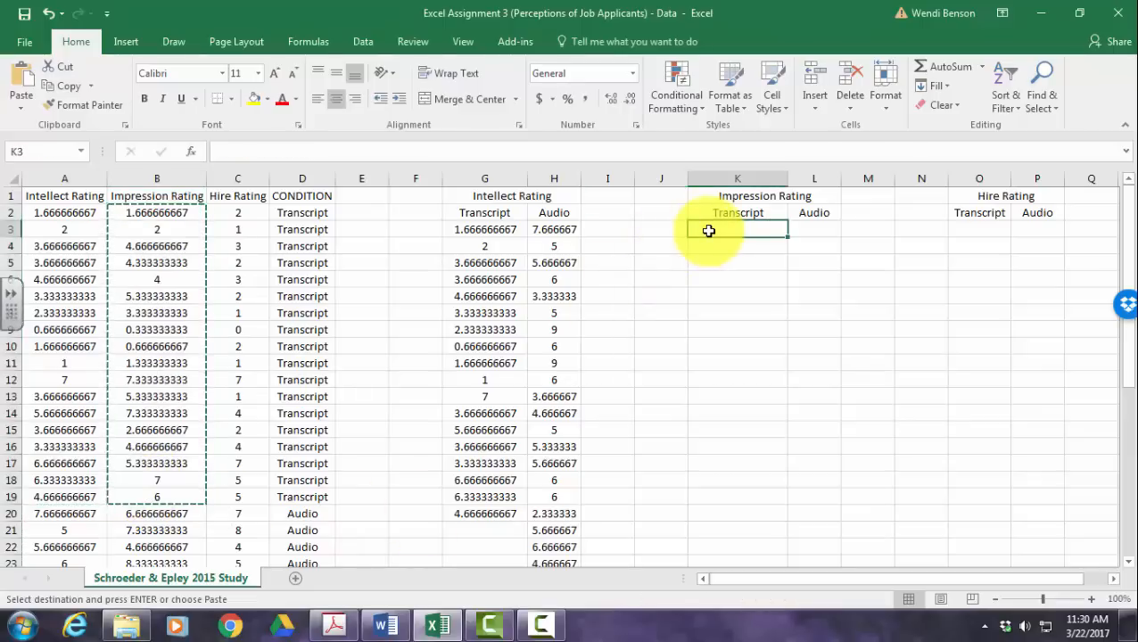
key(ctrl+v)
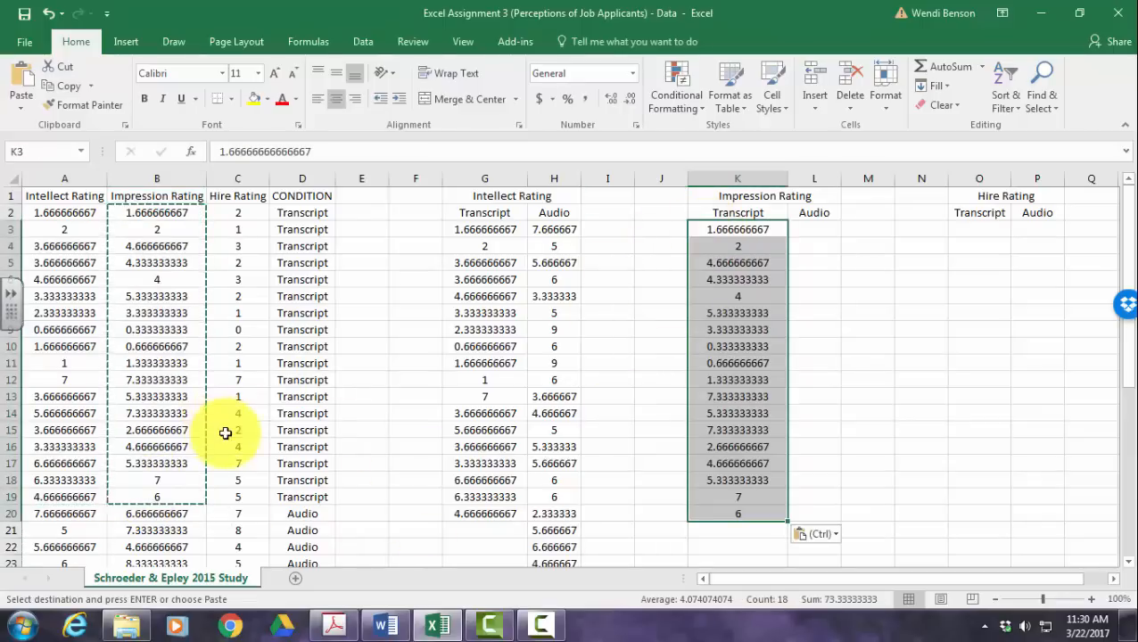
Copy the Audio condition's impression ratings from B20:B40 into the Impression Rating Audio column starting at L3.
scroll(228, 432, down, 5)
drag(171, 267, 176, 531)
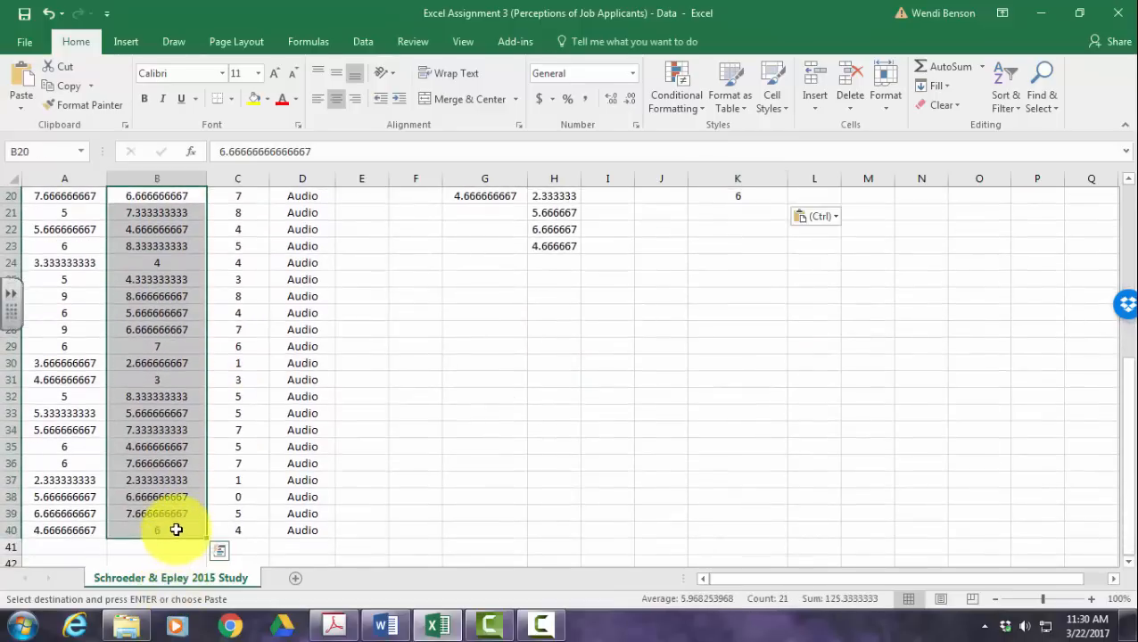
key(ctrl+c)
scroll(482, 475, up, 6)
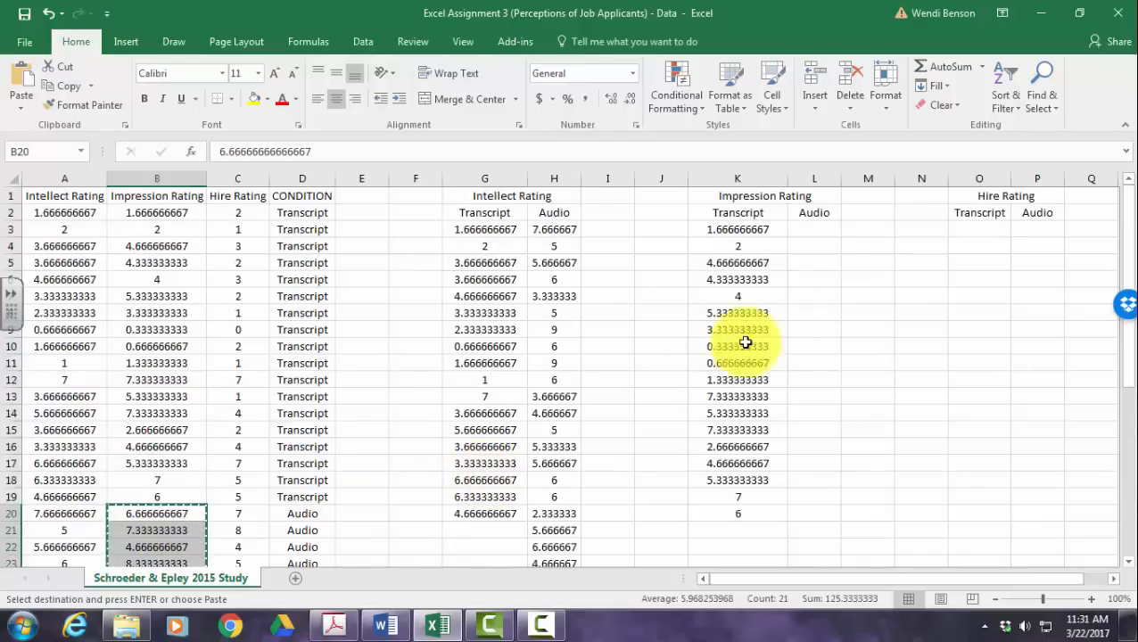
click(811, 228)
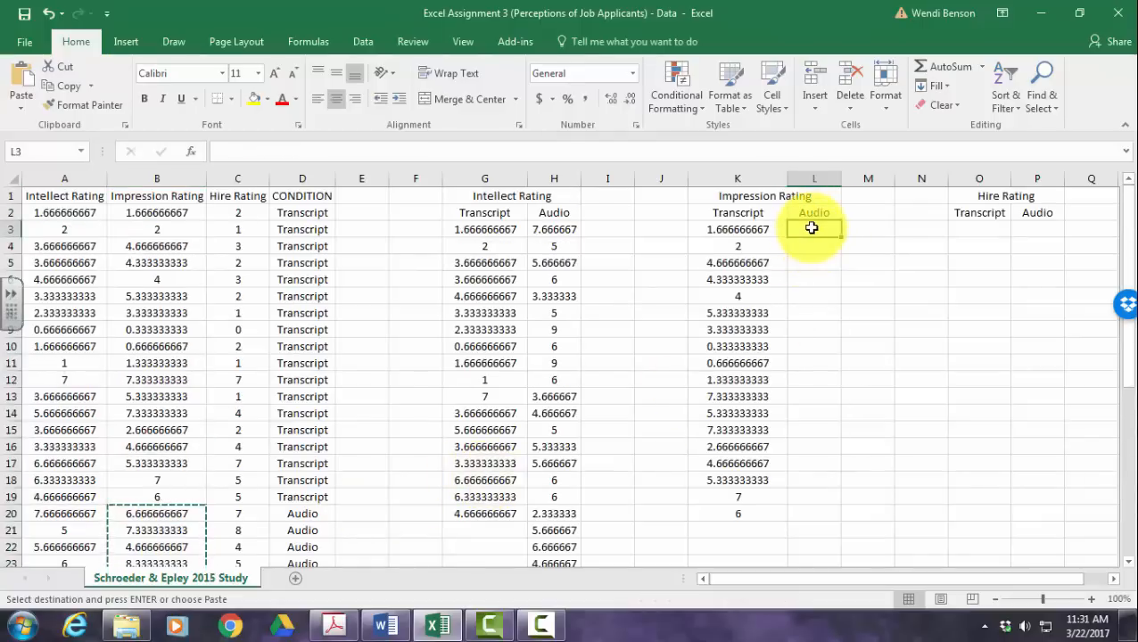
key(ctrl+v)
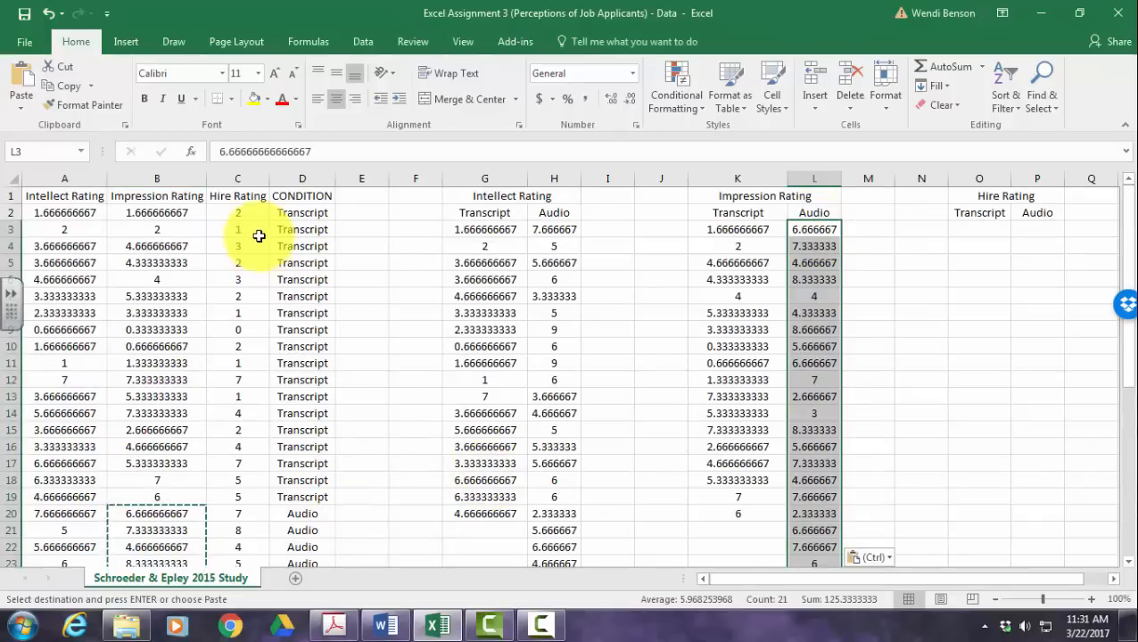
Copy the Transcript condition's hire ratings from C2:C19 into the Hire Rating Transcript column starting at O3.
click(244, 211)
drag(244, 210, 246, 493)
key(ctrl+c)
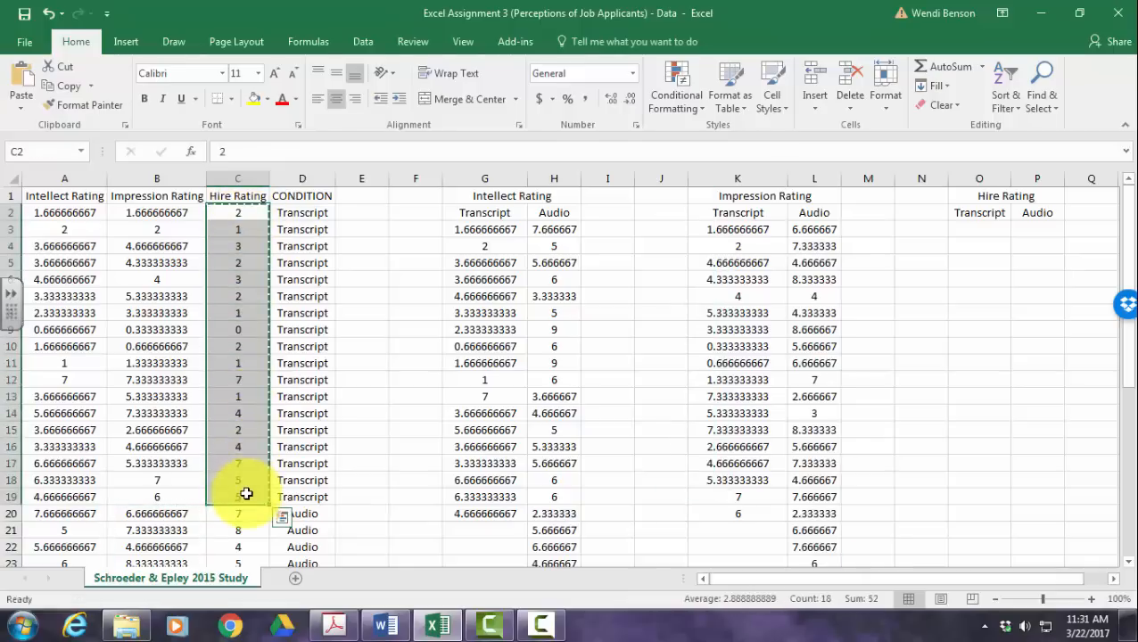
click(971, 233)
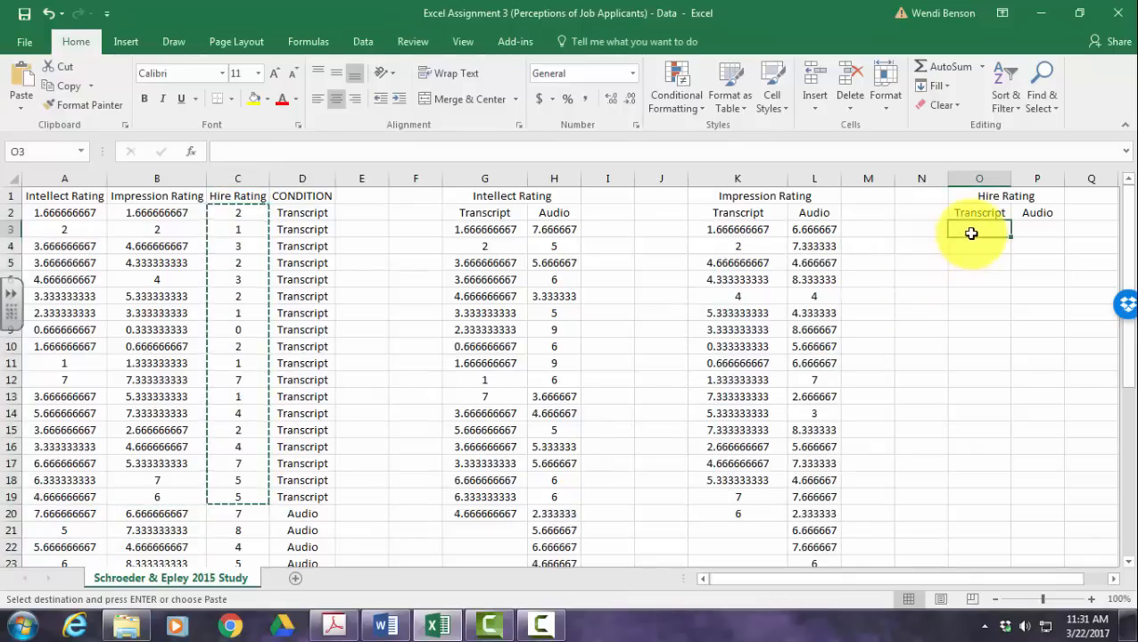
key(ctrl+v)
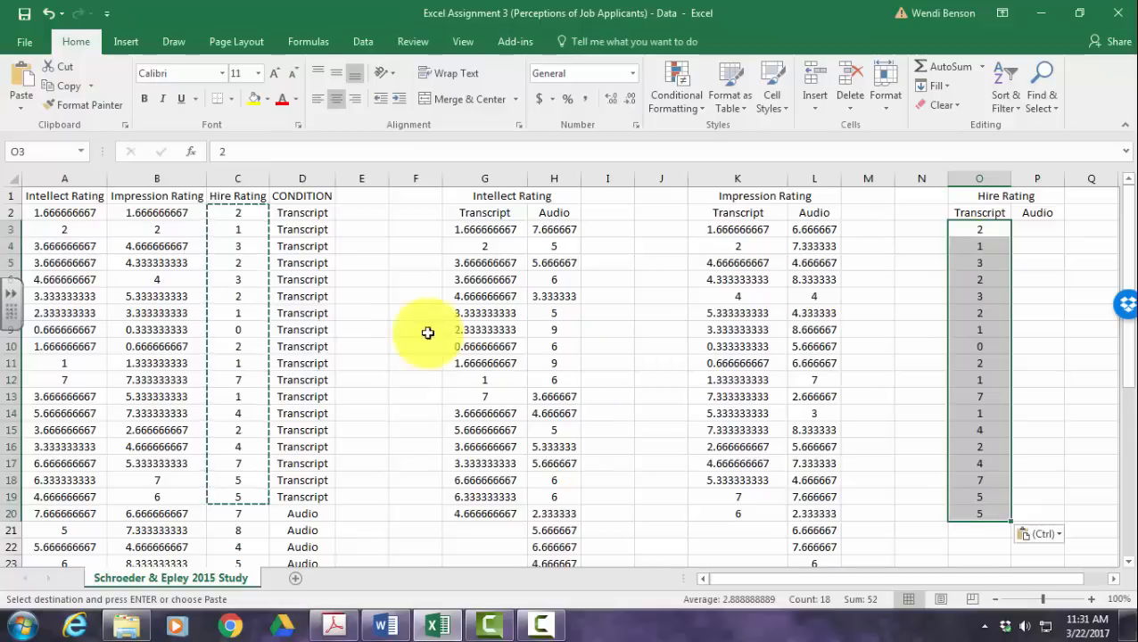
Copy the Audio condition's hire ratings from C20:C40 into the Hire Rating Audio column starting at P3, and check the filled columns.
scroll(266, 335, down, 5)
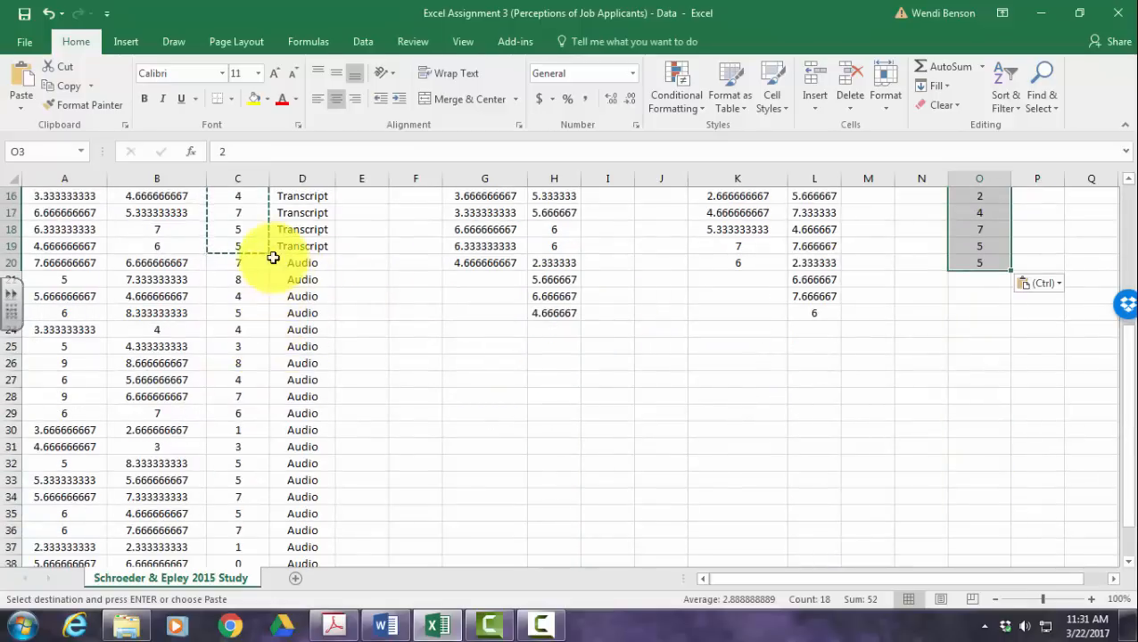
drag(250, 263, 257, 530)
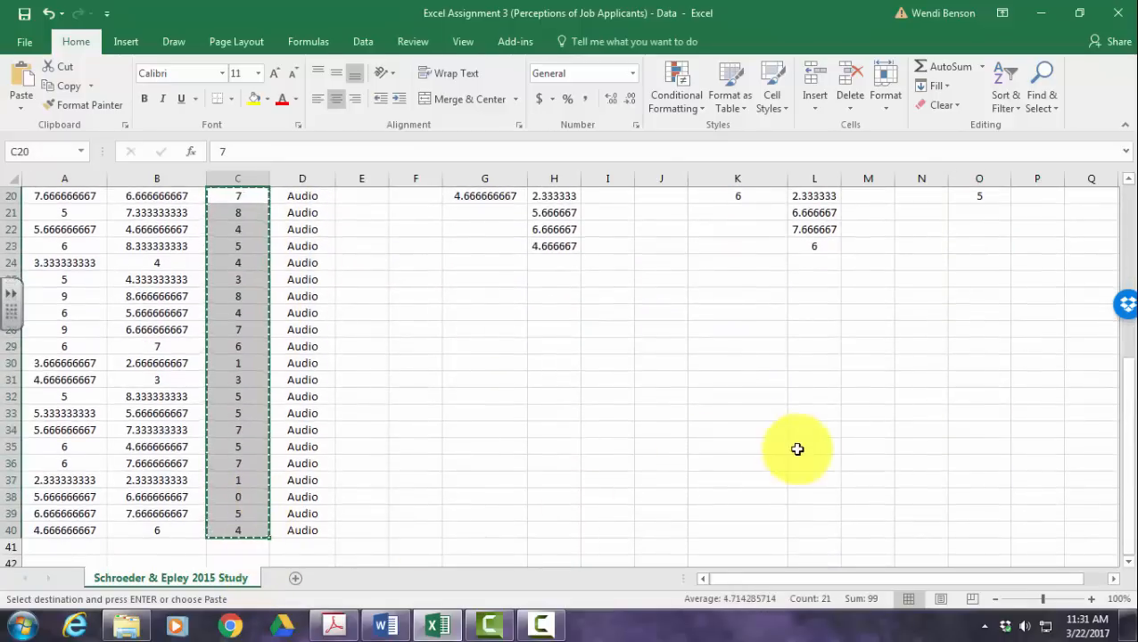
scroll(1017, 285, up, 6)
click(1033, 233)
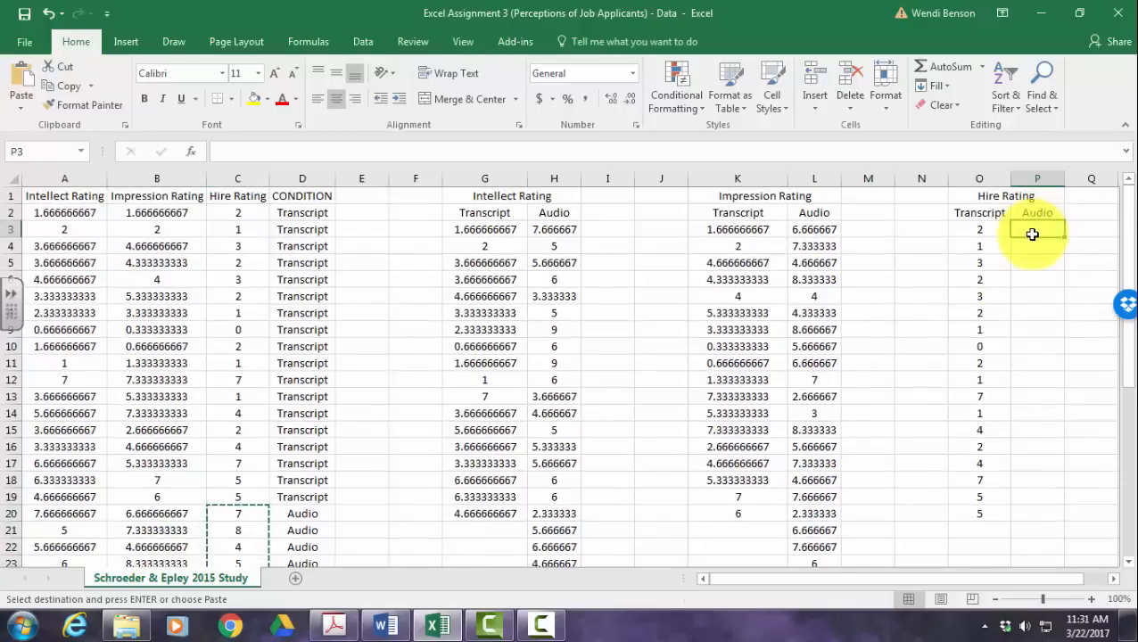
key(ctrl+v)
click(928, 354)
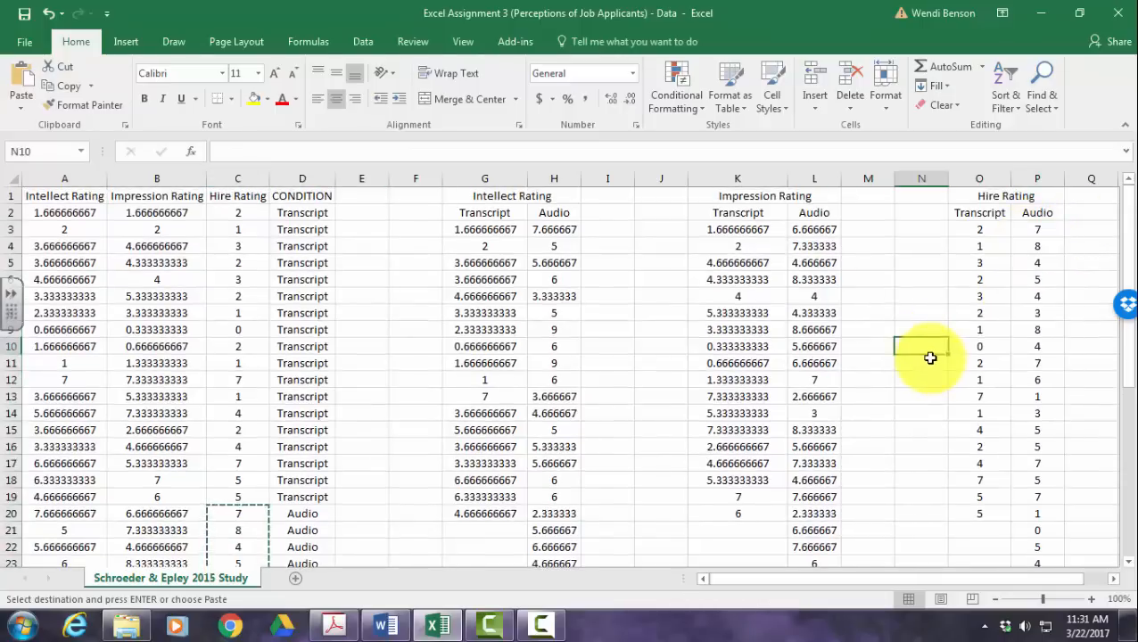
scroll(927, 351, down, 5)
scroll(927, 351, up, 5)
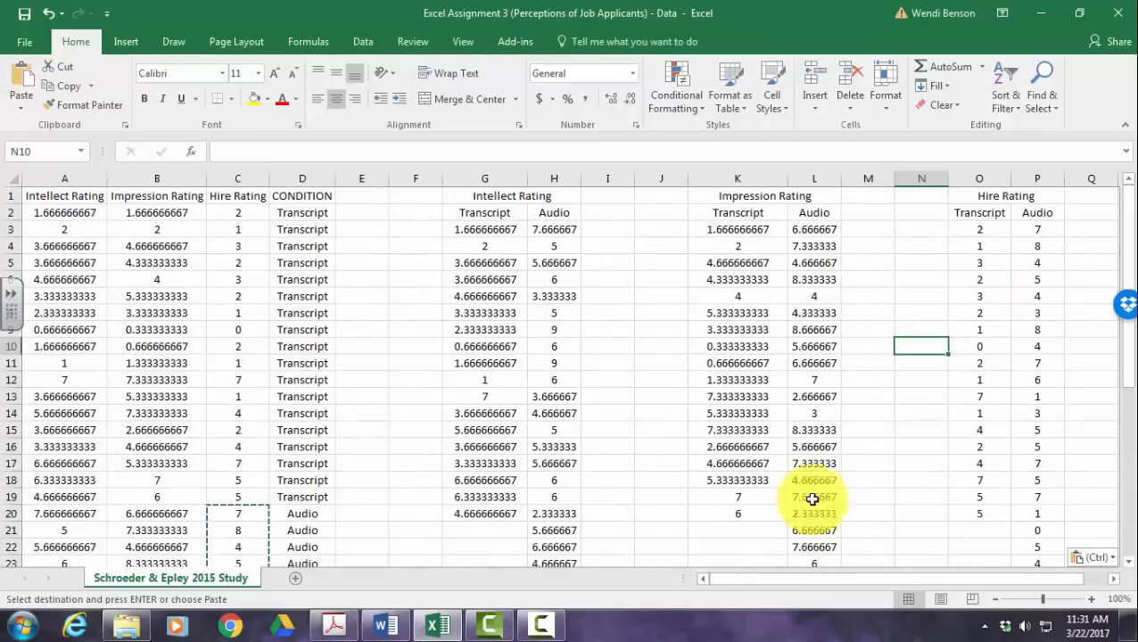
scroll(861, 314, down, 2)
scroll(861, 314, up, 2)
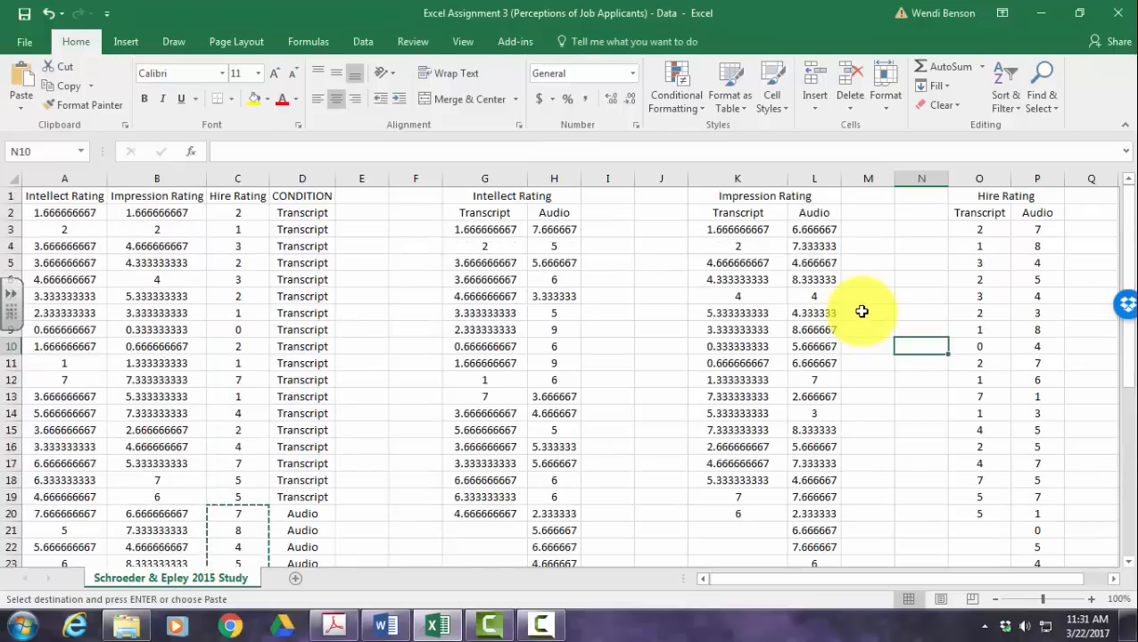
Save the workbook under the new name "Excel Assignment 3 (Perceptions of Job Applicants) - Data KEY video" in the Excel Assignment 3 folder.
click(24, 40)
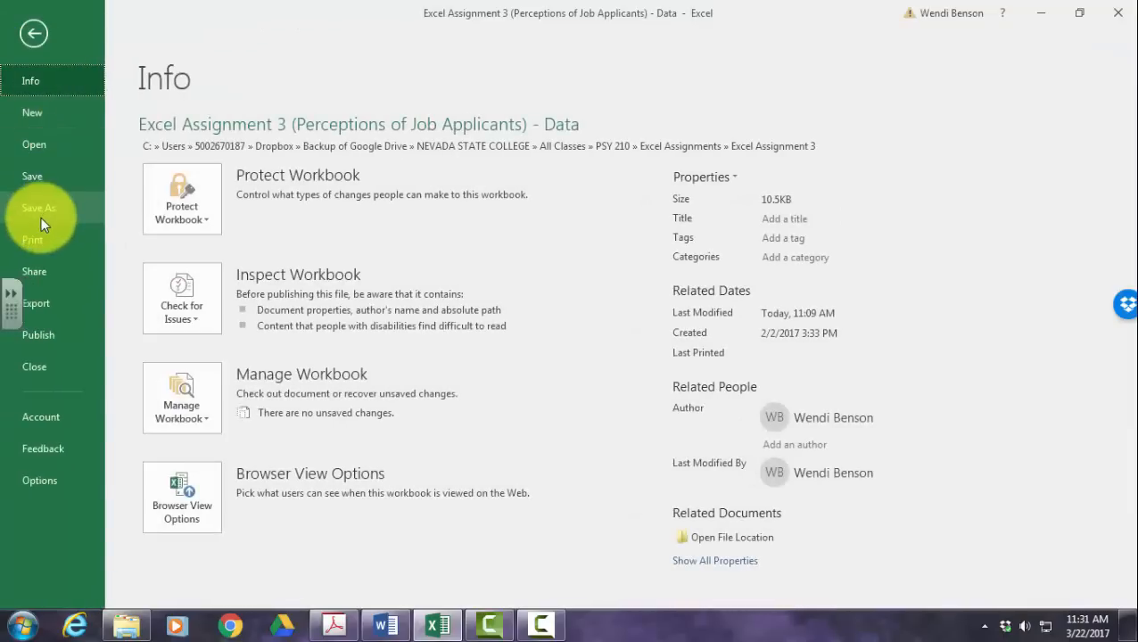
click(41, 216)
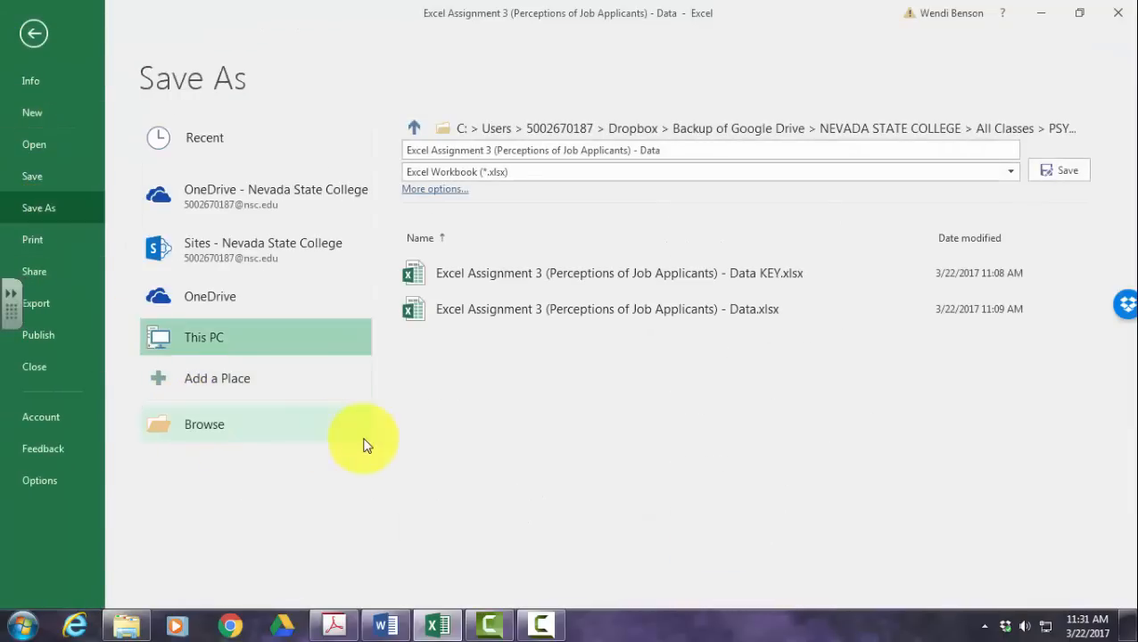
click(364, 441)
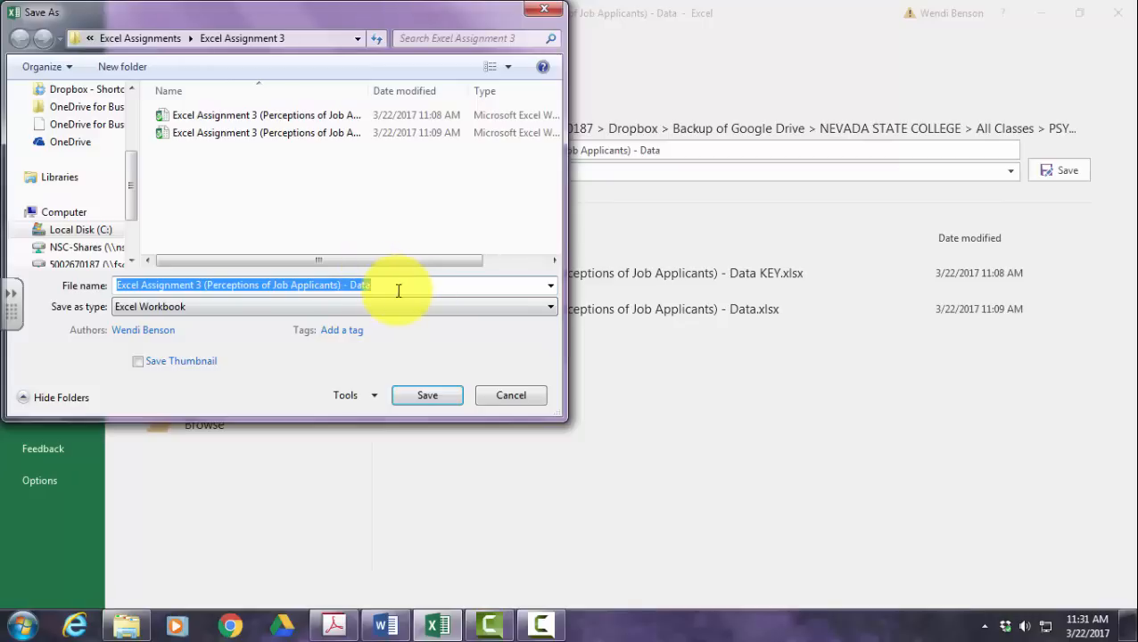
click(398, 289)
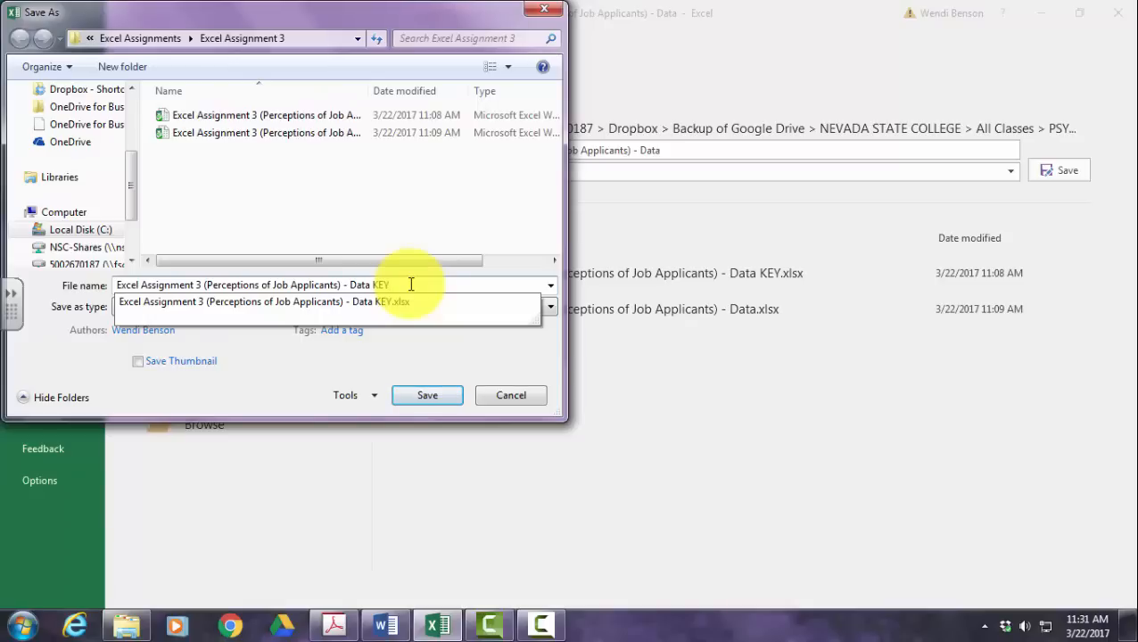
text(KEY)
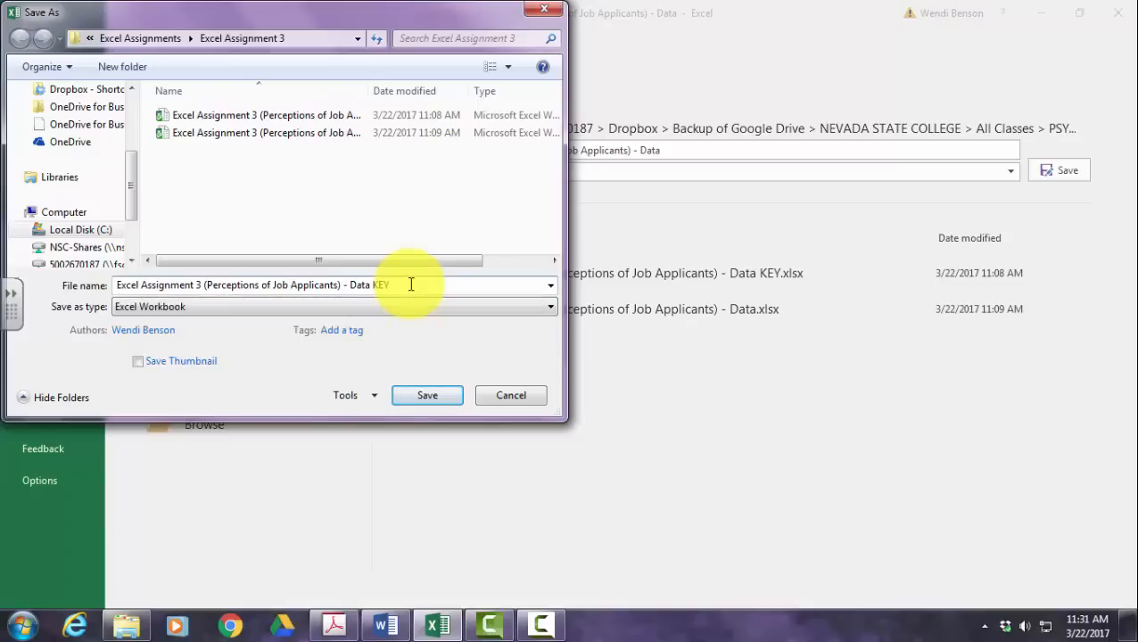
key(Return)
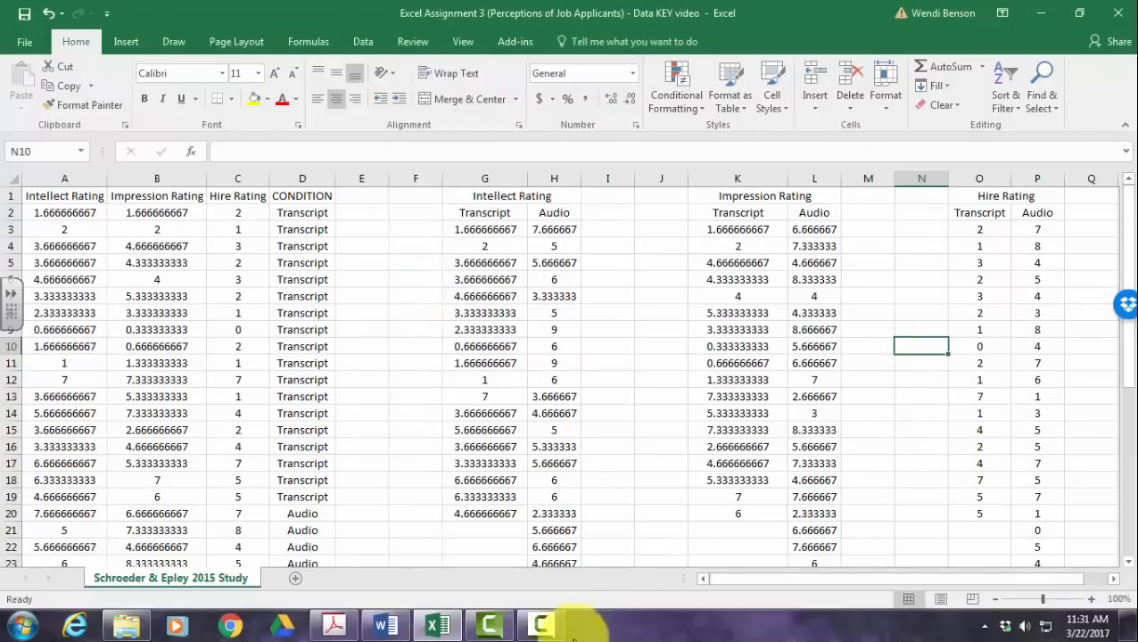
Consult the standard deviation instruction in the Word assignment, return to Excel and enter the label "SD =" in F25.
click(386, 625)
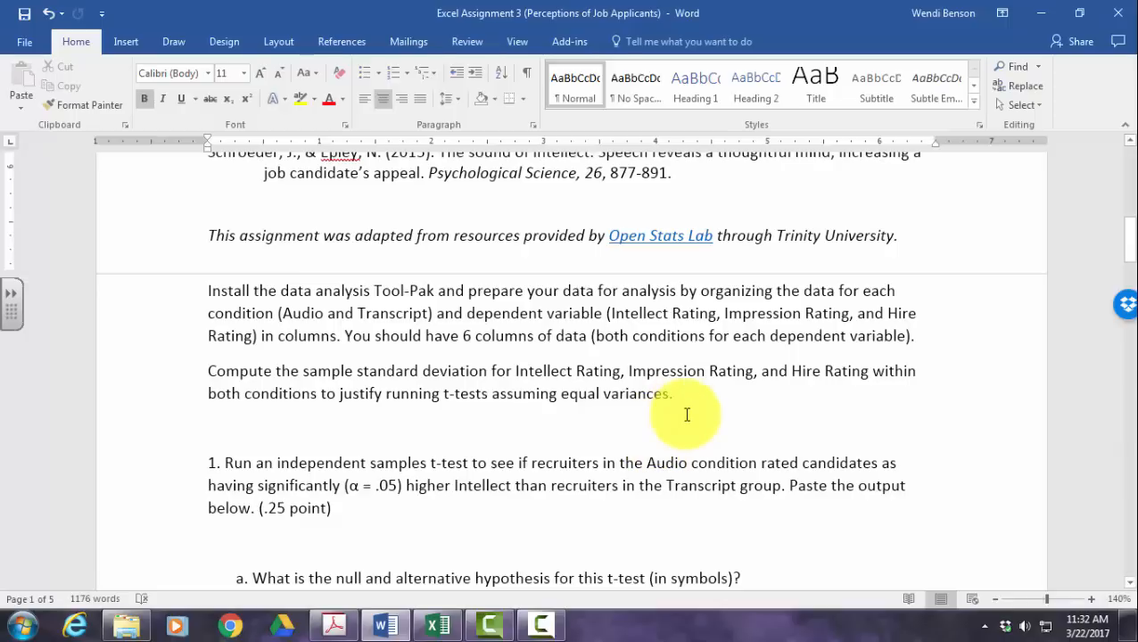
click(457, 613)
scroll(728, 369, down, 3)
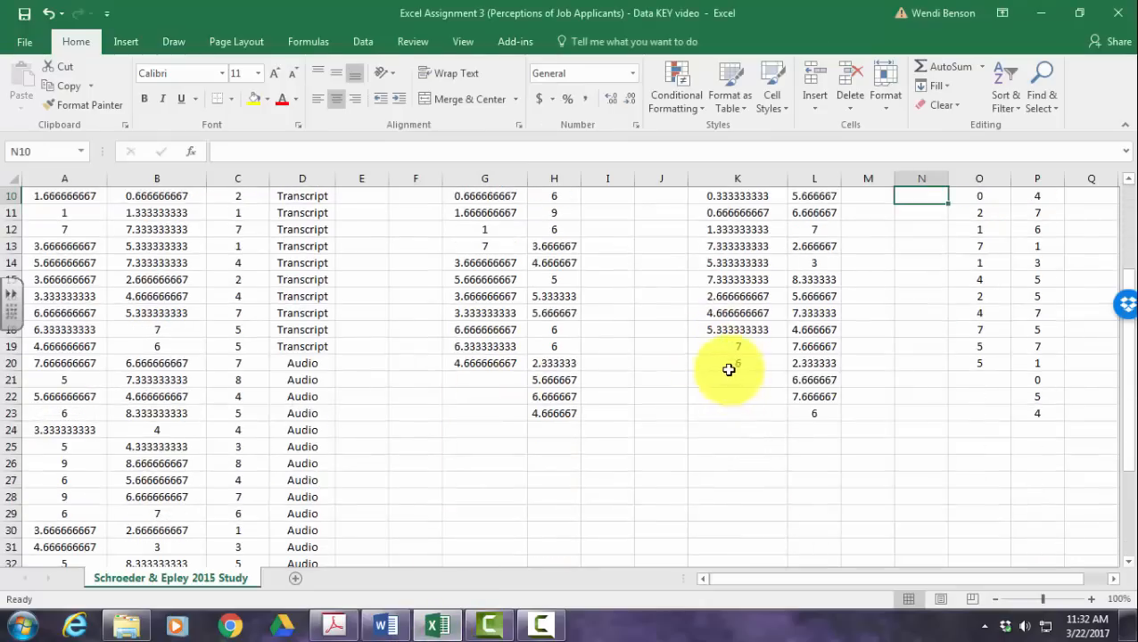
scroll(729, 370, down, 1)
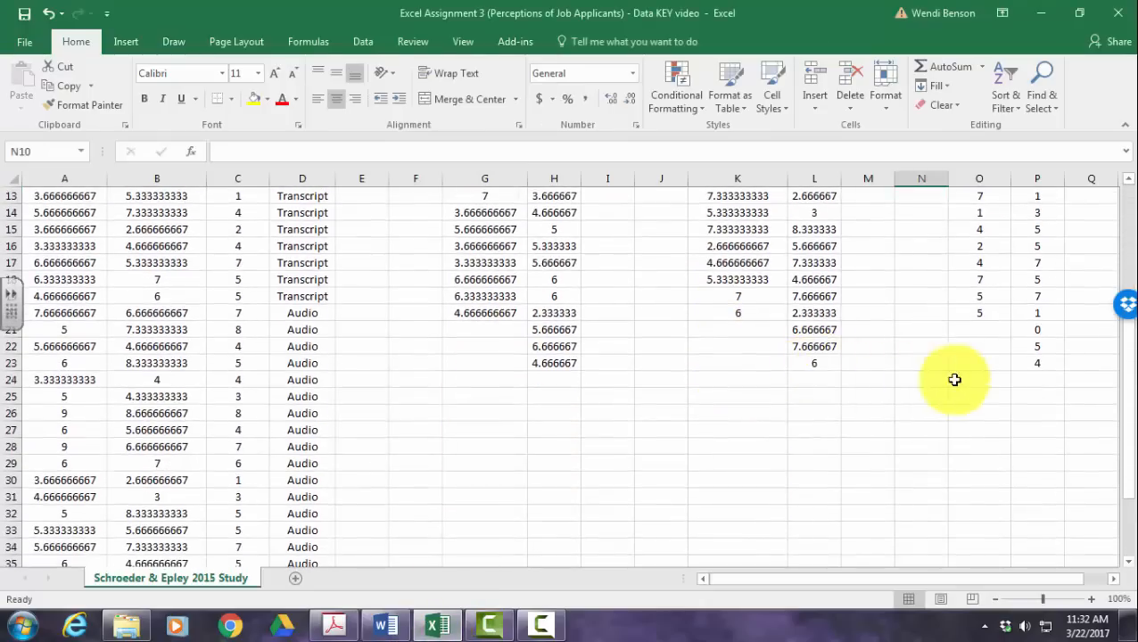
click(437, 384)
click(432, 396)
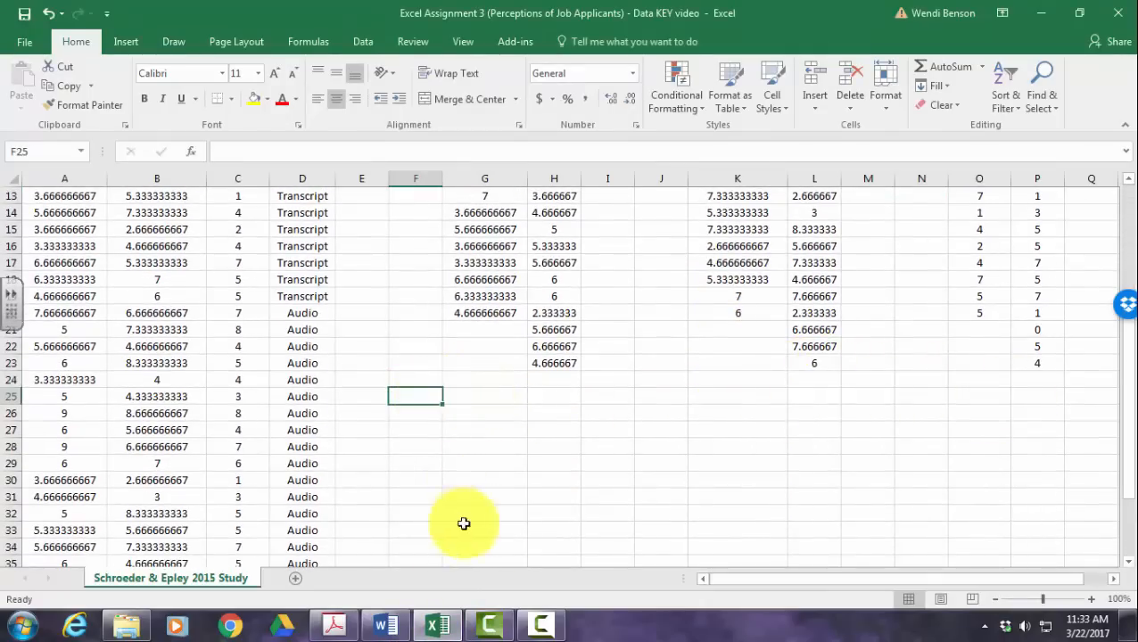
text(SD)
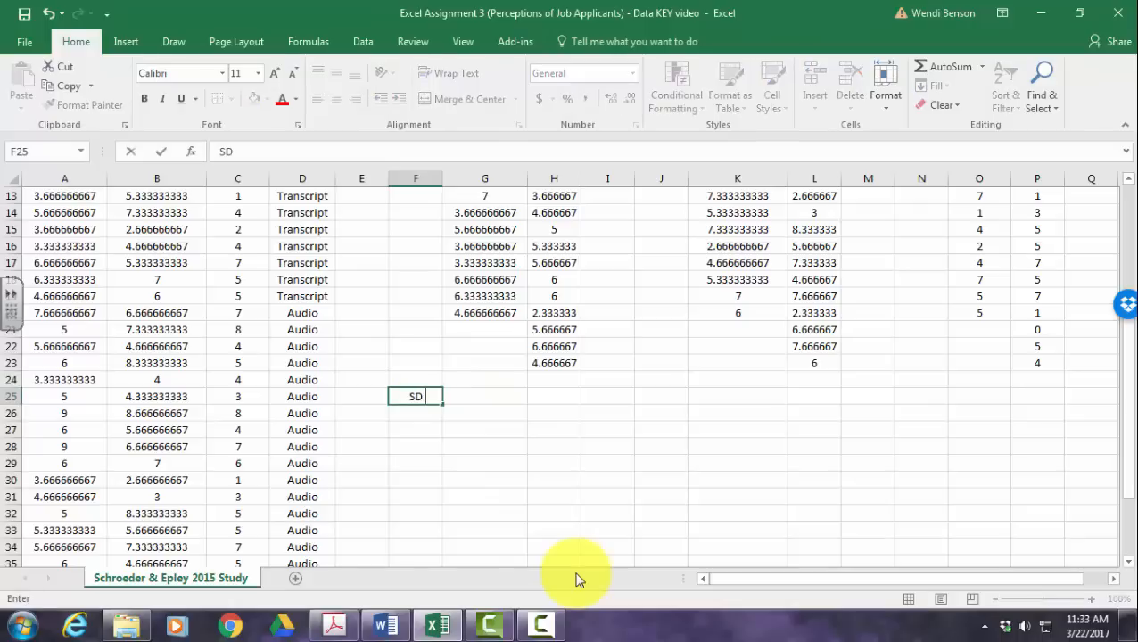
text( =)
click(508, 398)
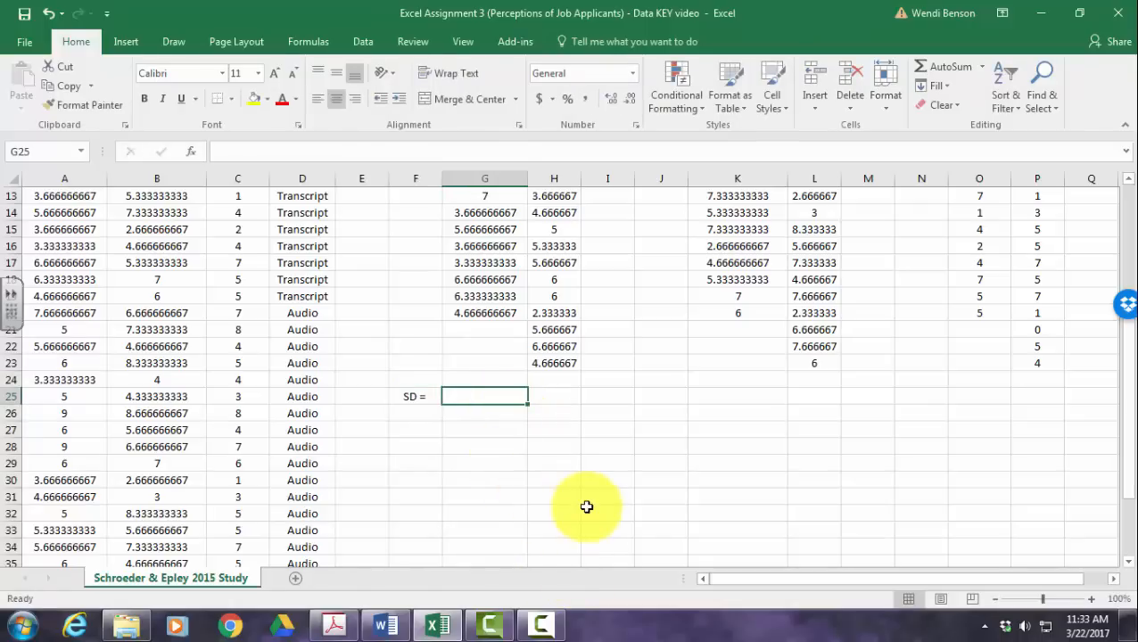
Freeze the worksheet's top row so the rating headers stay in view above the SD row.
scroll(553, 472, up, 4)
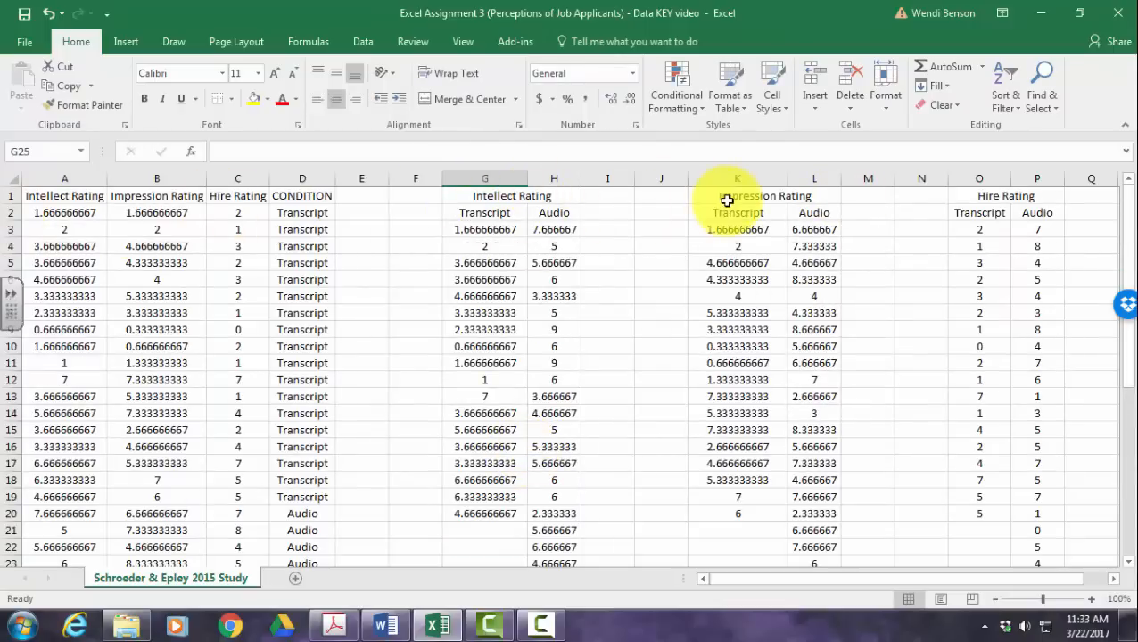
click(454, 44)
click(548, 104)
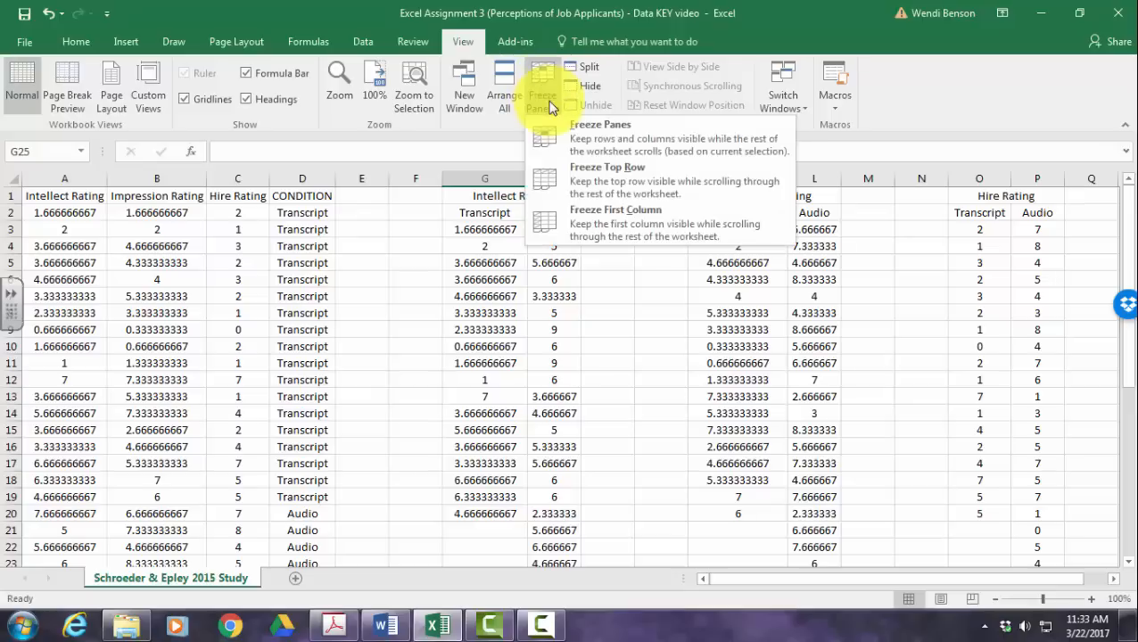
click(604, 173)
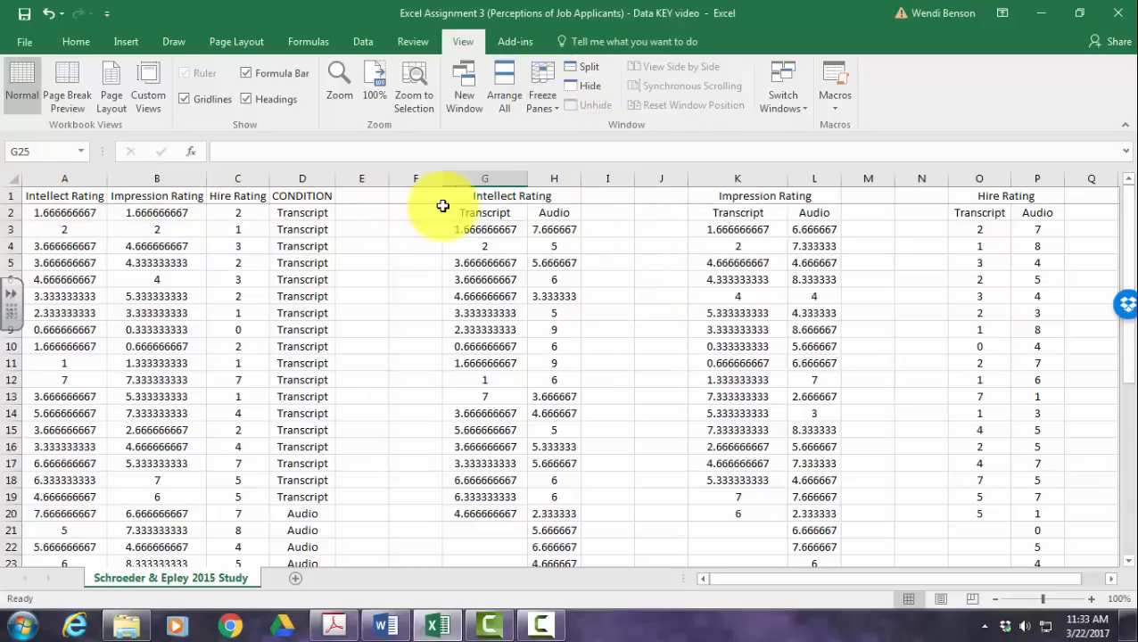
scroll(624, 348, down, 7)
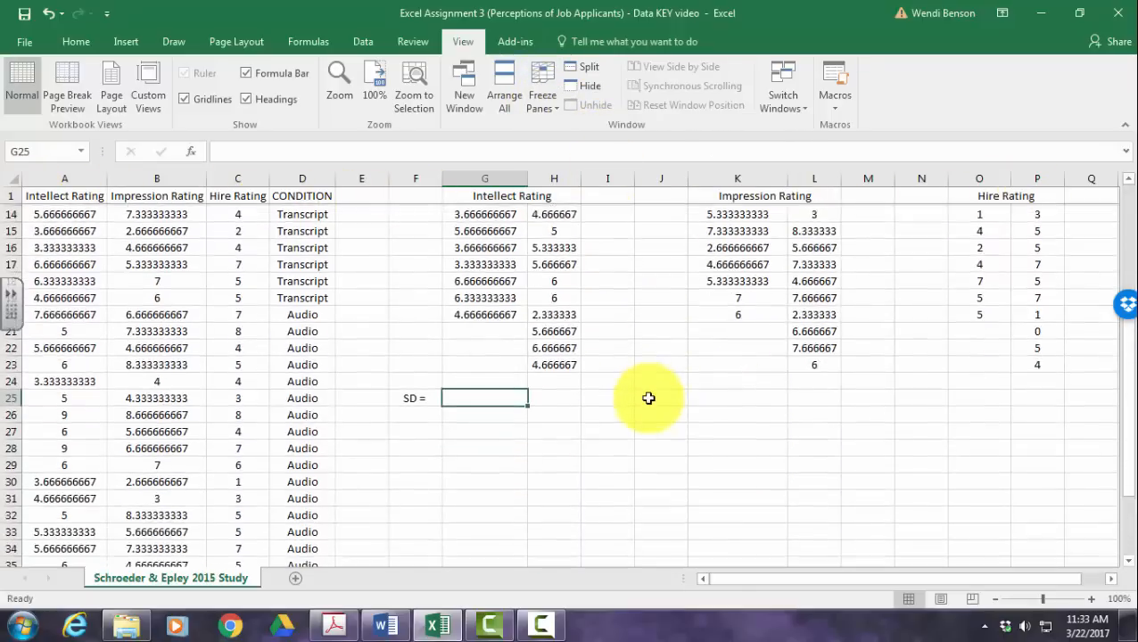
scroll(650, 405, up, 7)
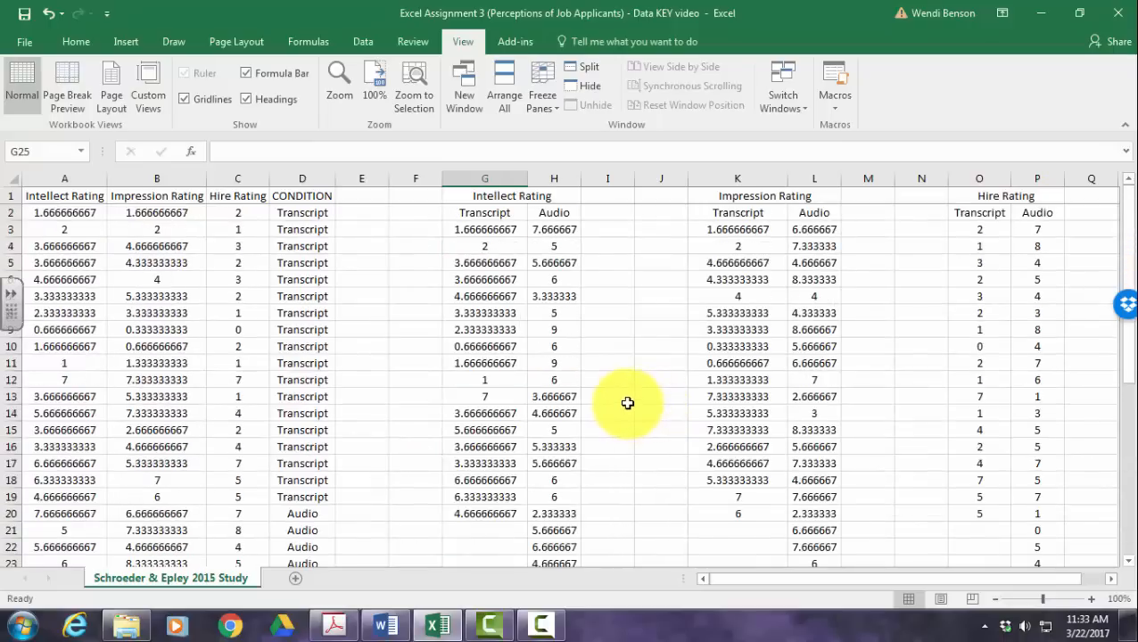
scroll(627, 402, down, 3)
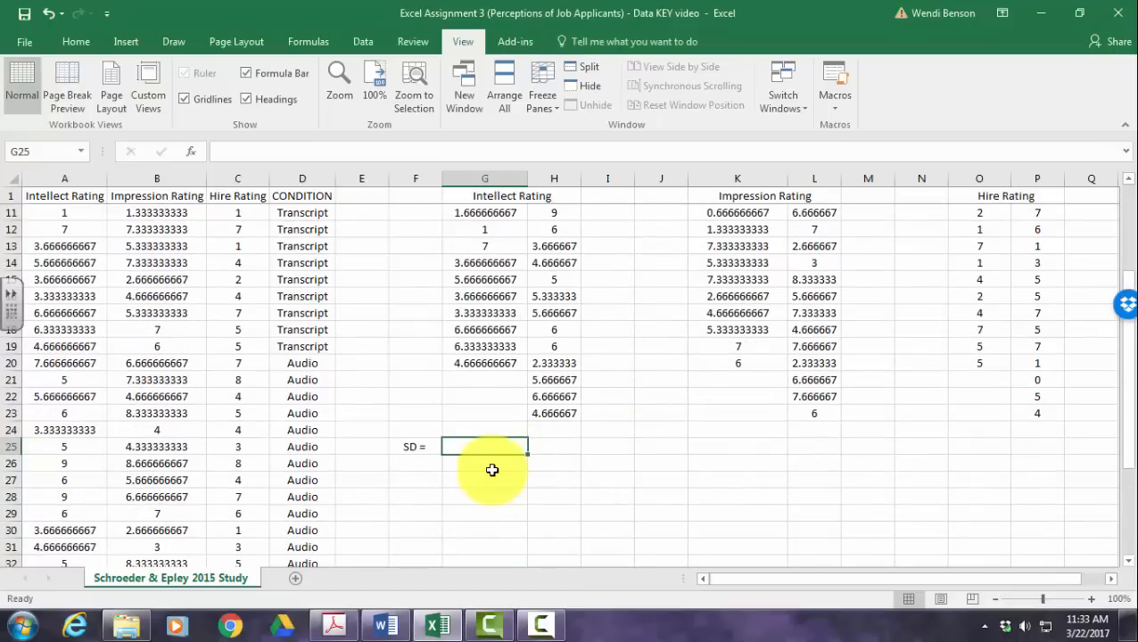
Compute the sample standard deviation of the Transcript intellect ratings in G25 with =STDEV.S(G3:G23).
text(=)
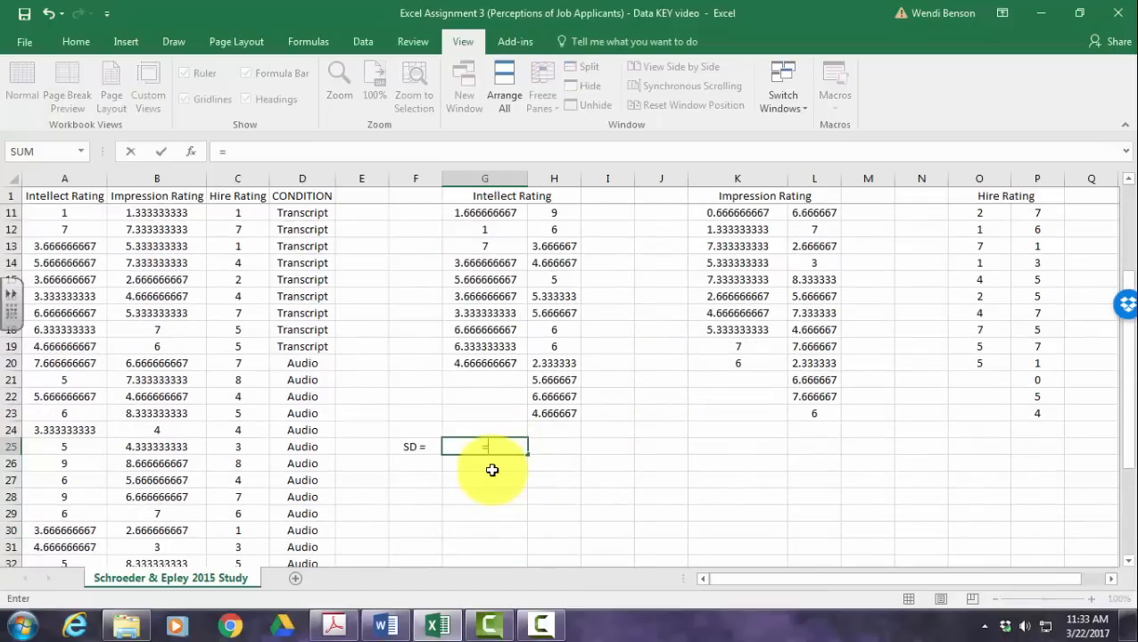
text(std)
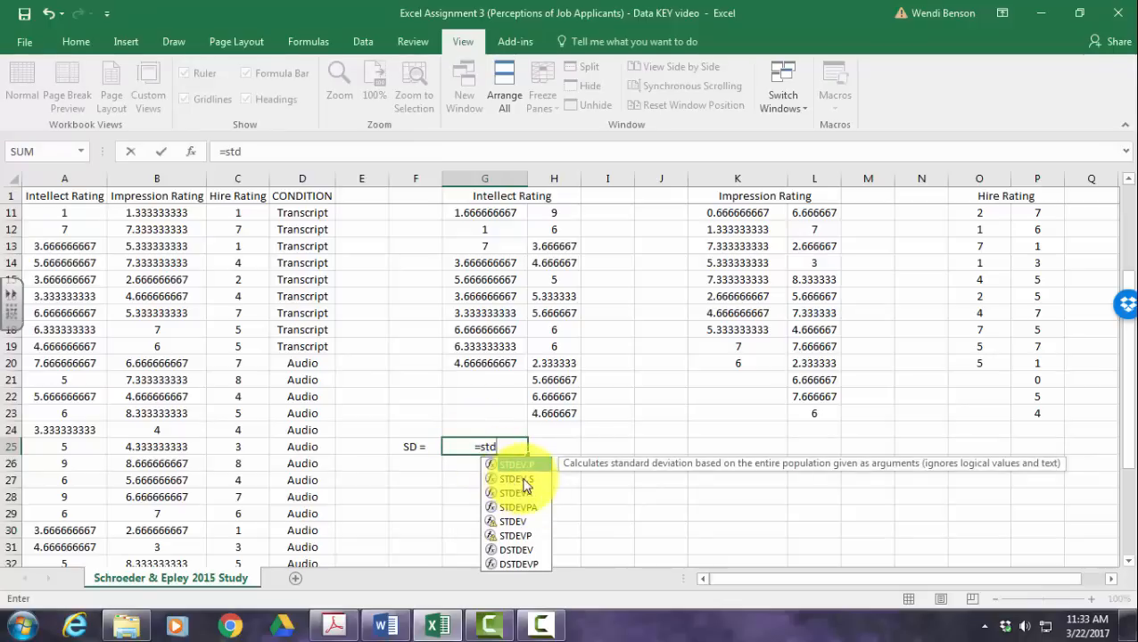
double_click(524, 482)
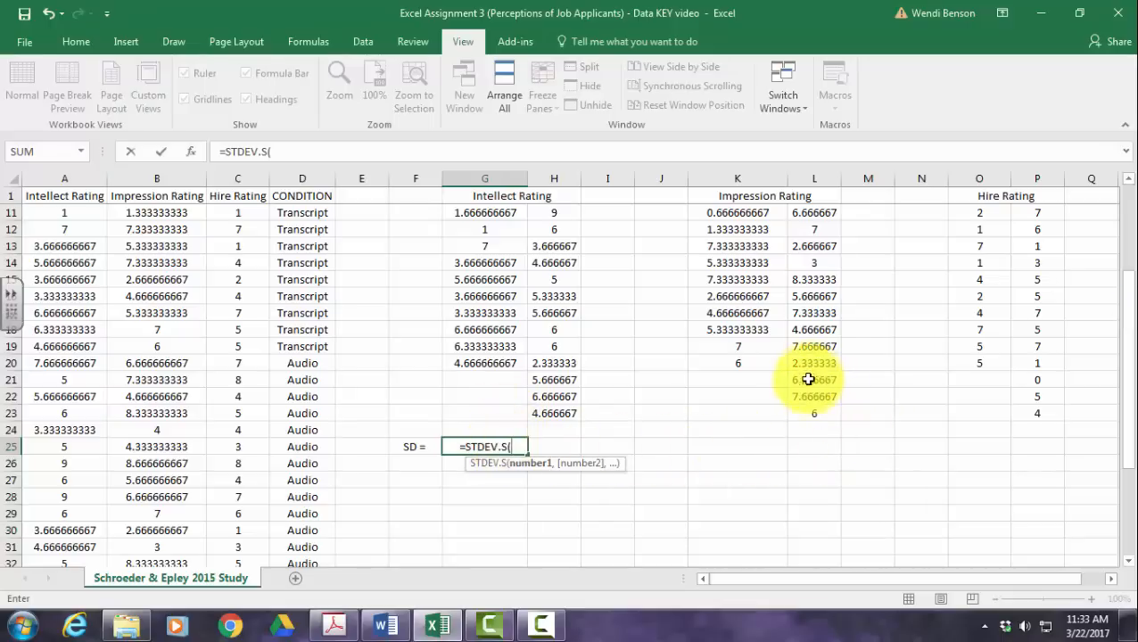
click(491, 411)
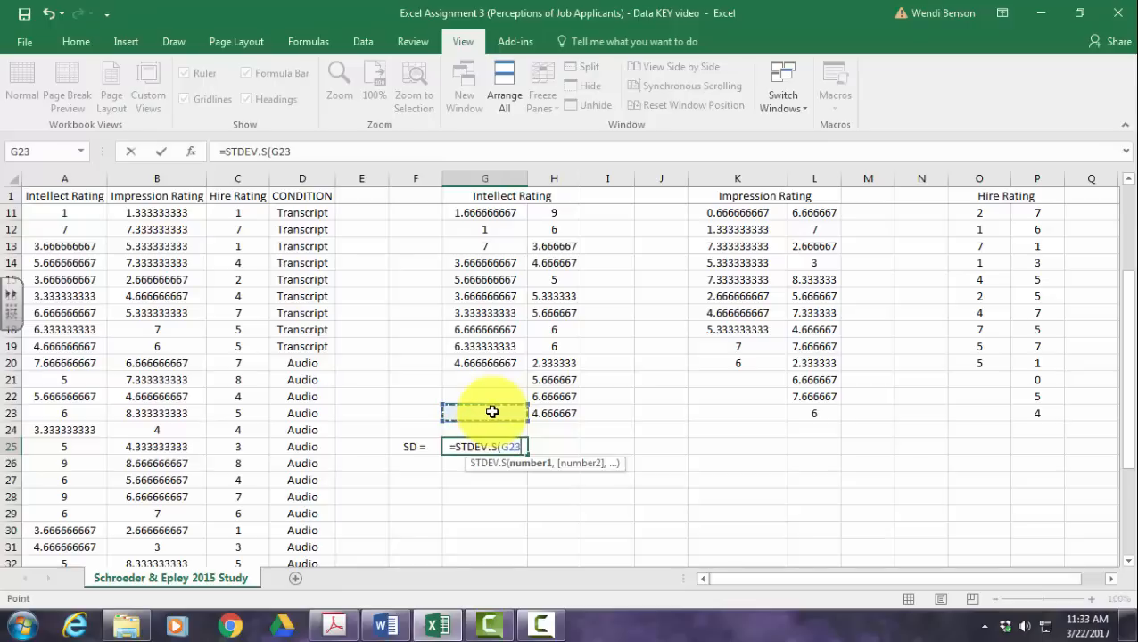
drag(492, 411, 504, 230)
key(Return)
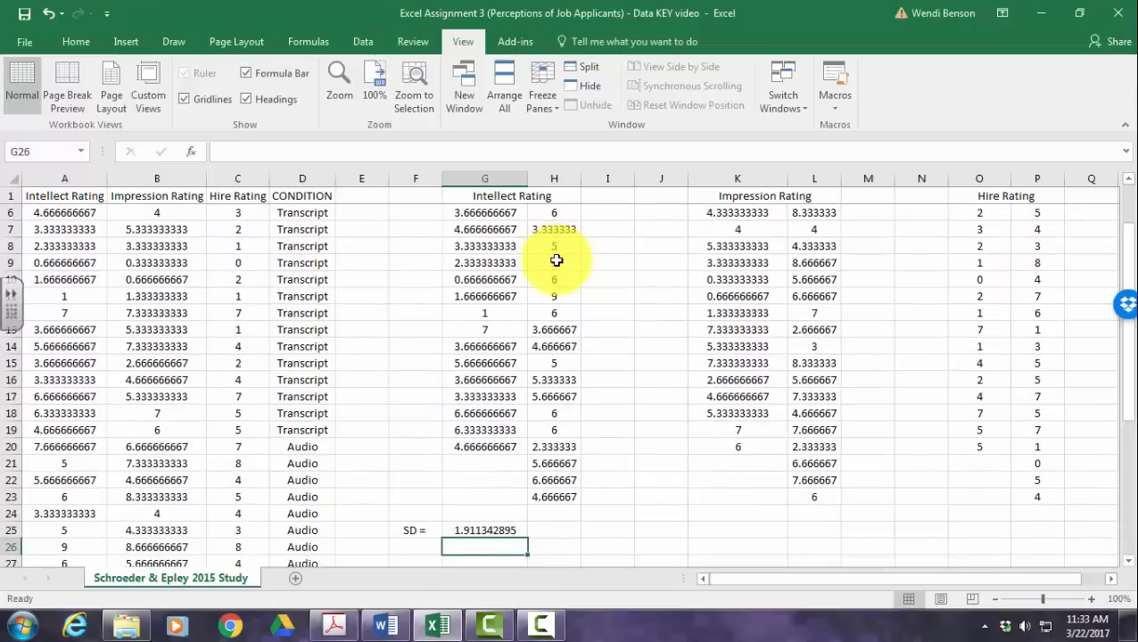
Fill the G25 standard deviation formula across to P25 and clear it from the empty columns' cells I25, J25, M25 and N25.
click(502, 532)
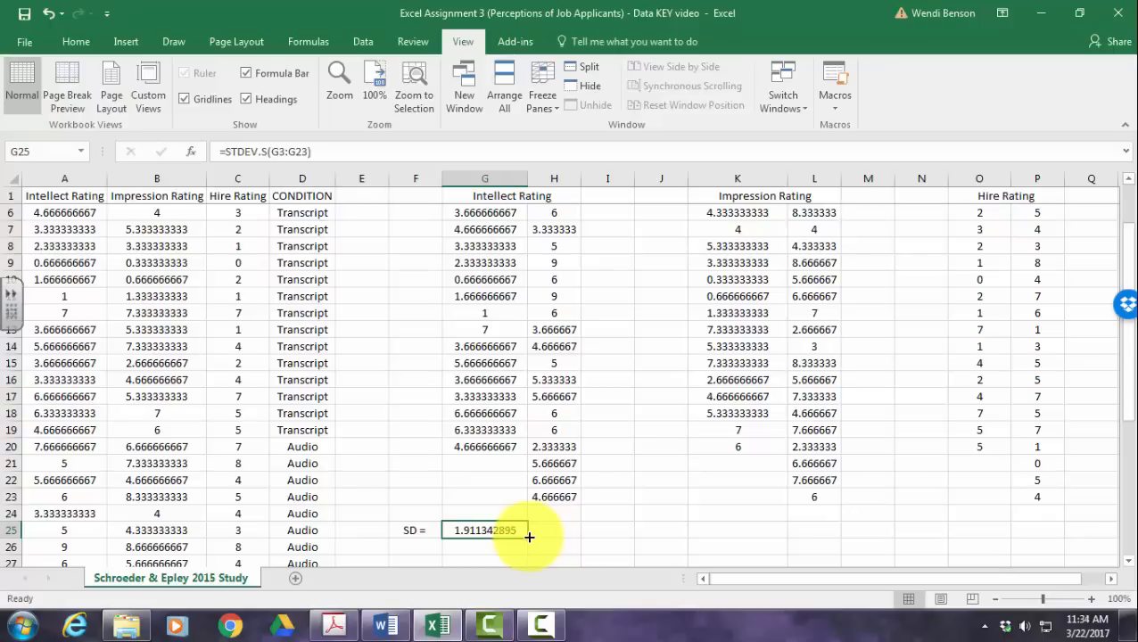
drag(528, 536, 1051, 511)
click(607, 532)
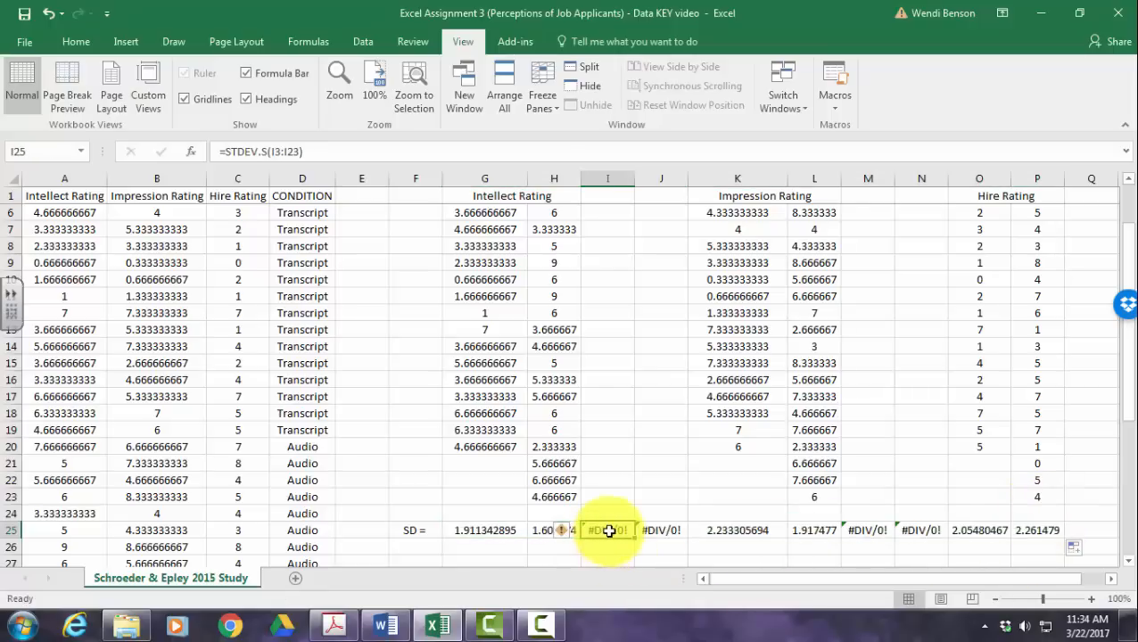
key(Delete)
click(659, 528)
key(Delete)
click(873, 533)
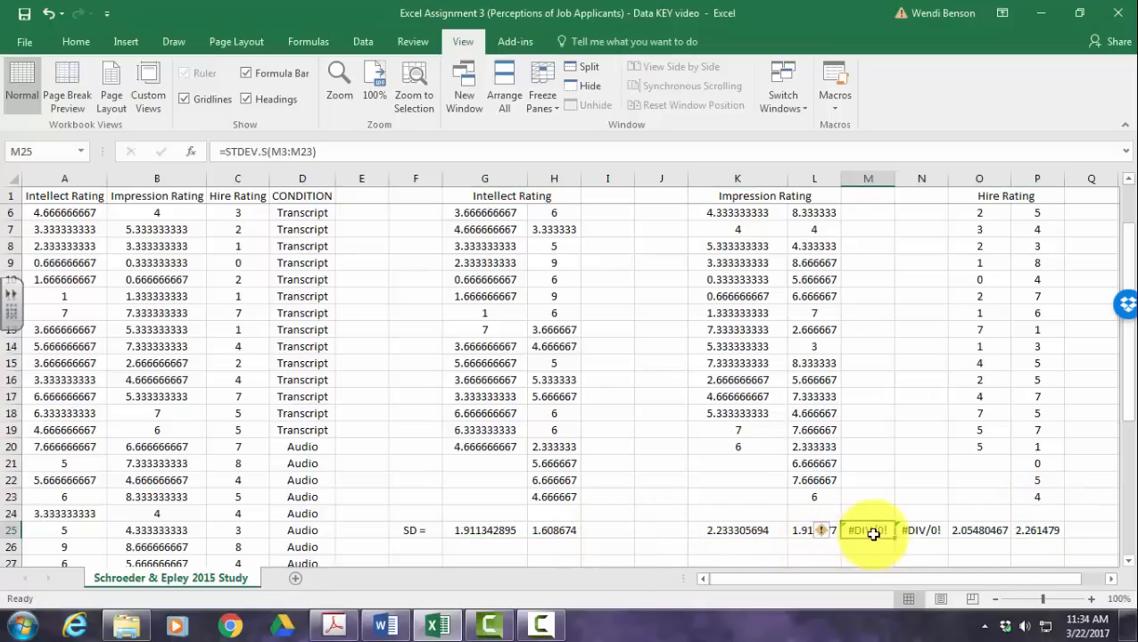
key(Delete)
click(919, 530)
key(Delete)
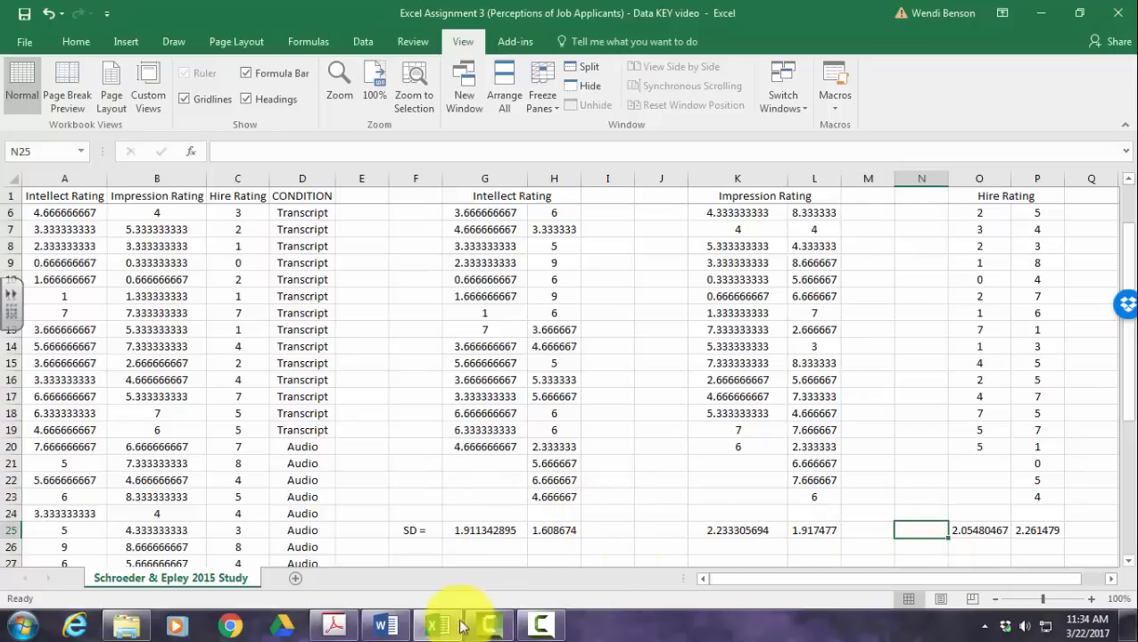
Switch to the Schroeder and Epley article in Acrobat to compare its Experiment 4 SDs, and return to the Excel rating columns.
click(326, 626)
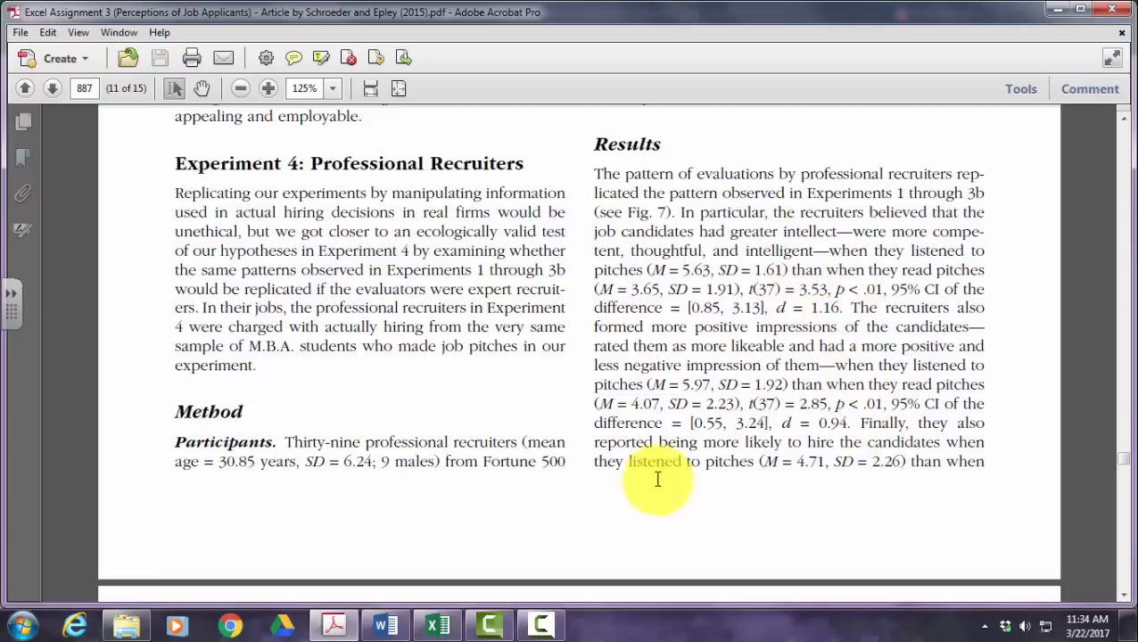
mouse_move(455, 629)
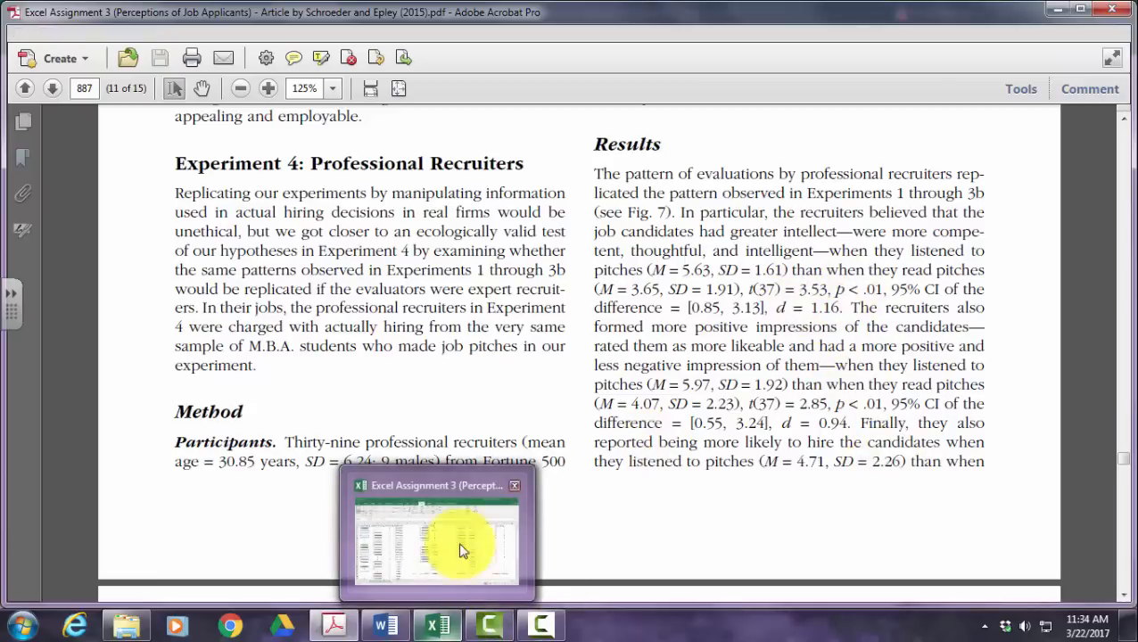
click(452, 546)
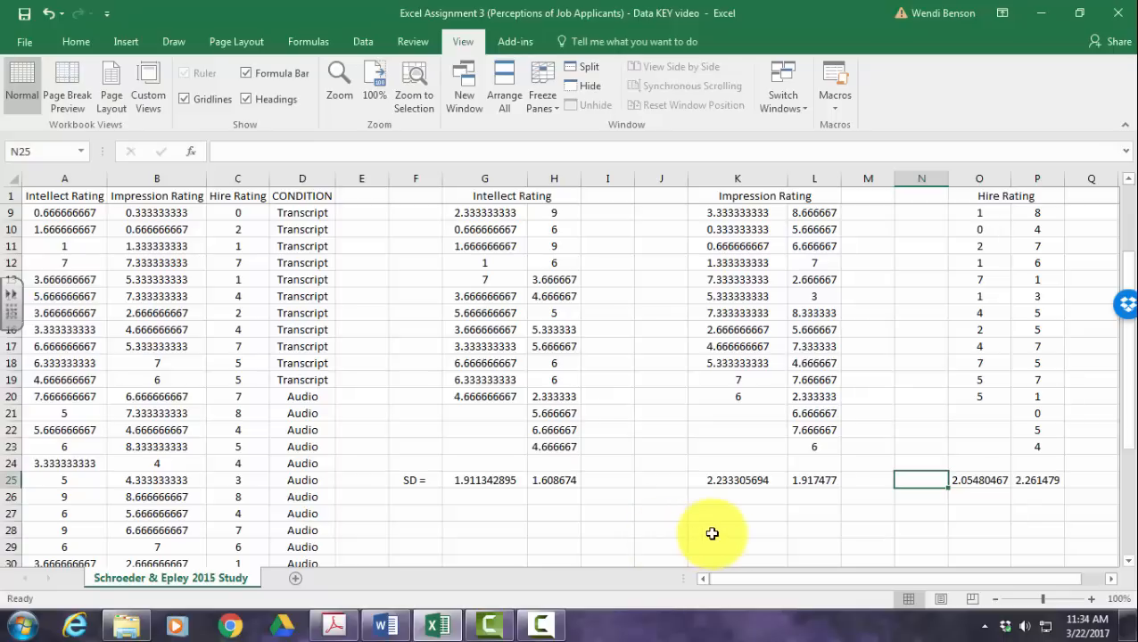
scroll(642, 483, up, 3)
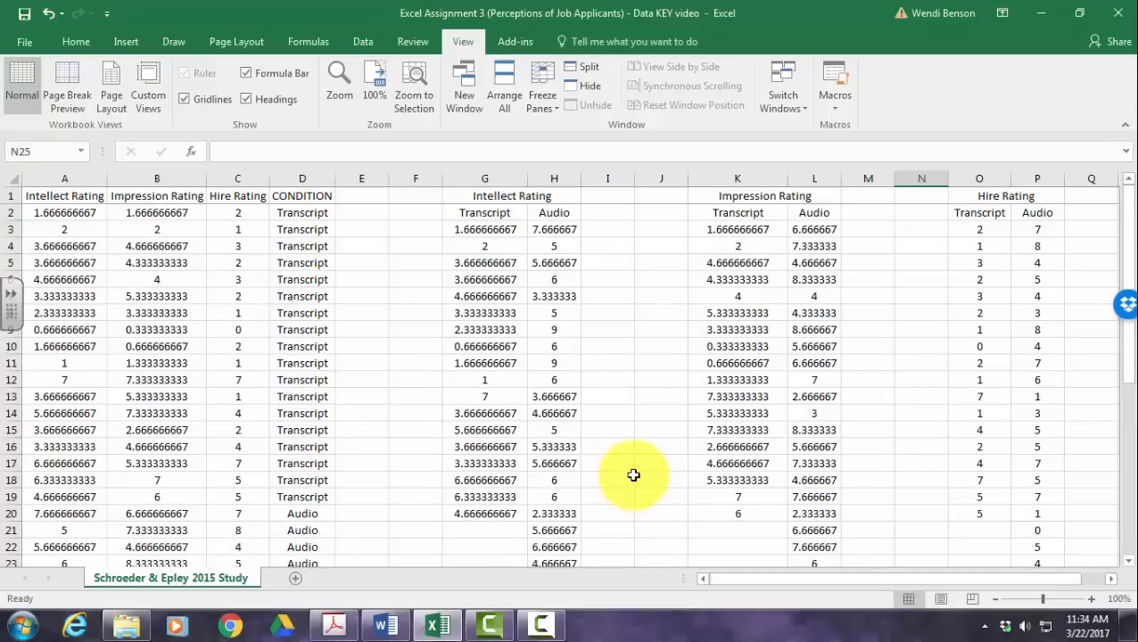
Switch to the Word assignment and review the independent samples t-test questions 1 to 3 with their hypotheses and sub-questions.
click(385, 624)
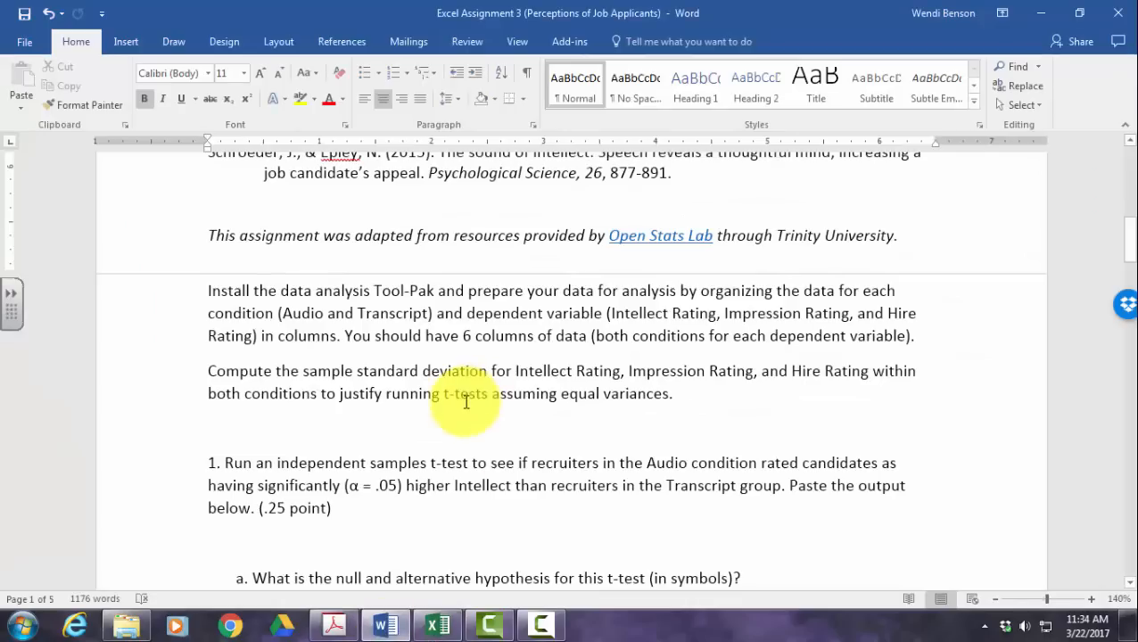
scroll(466, 401, down, 5)
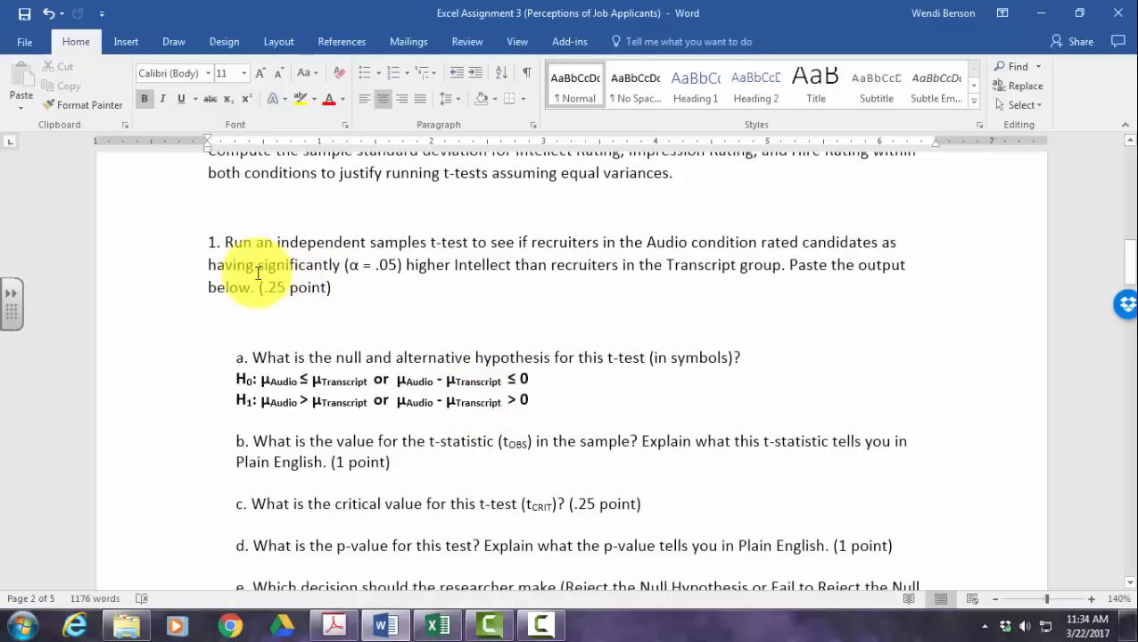
scroll(446, 321, down, 10)
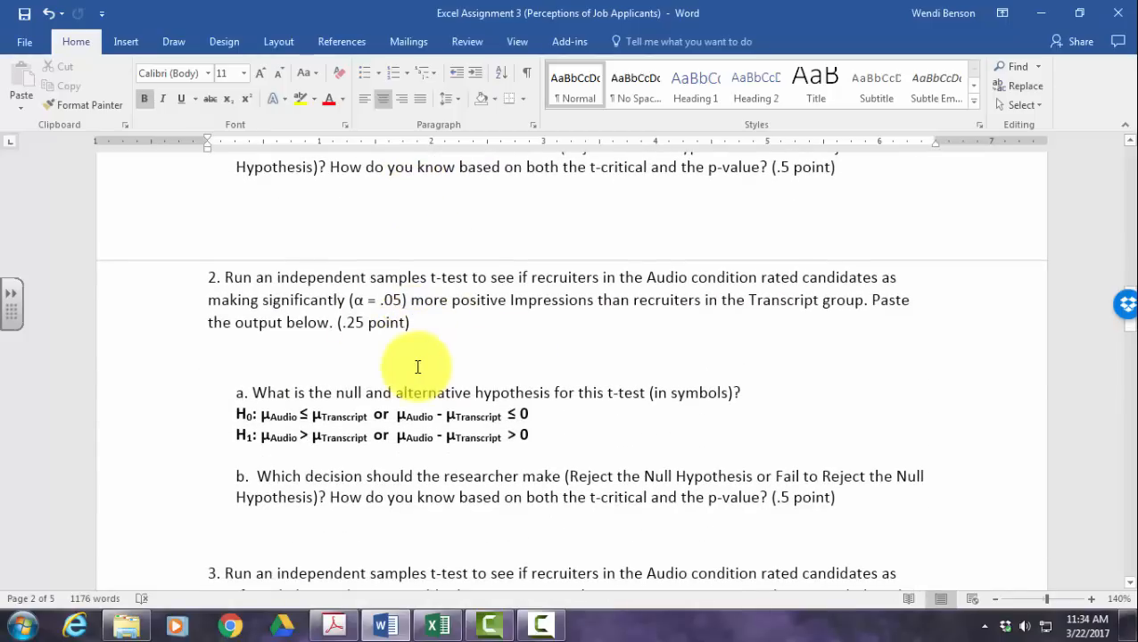
scroll(417, 368, down, 8)
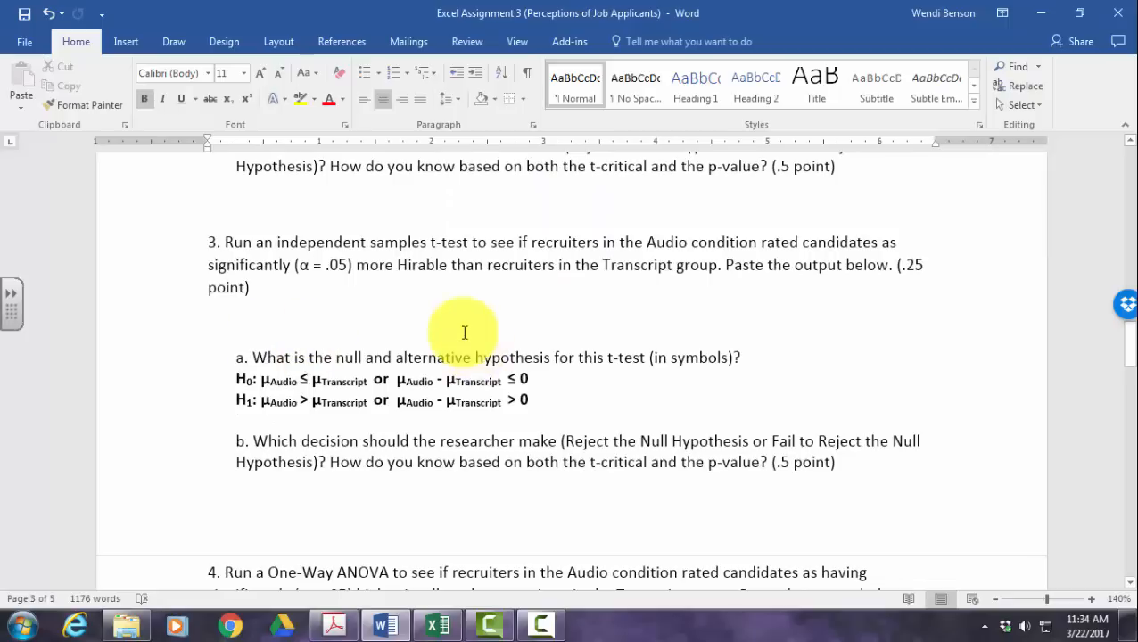
scroll(464, 333, up, 15)
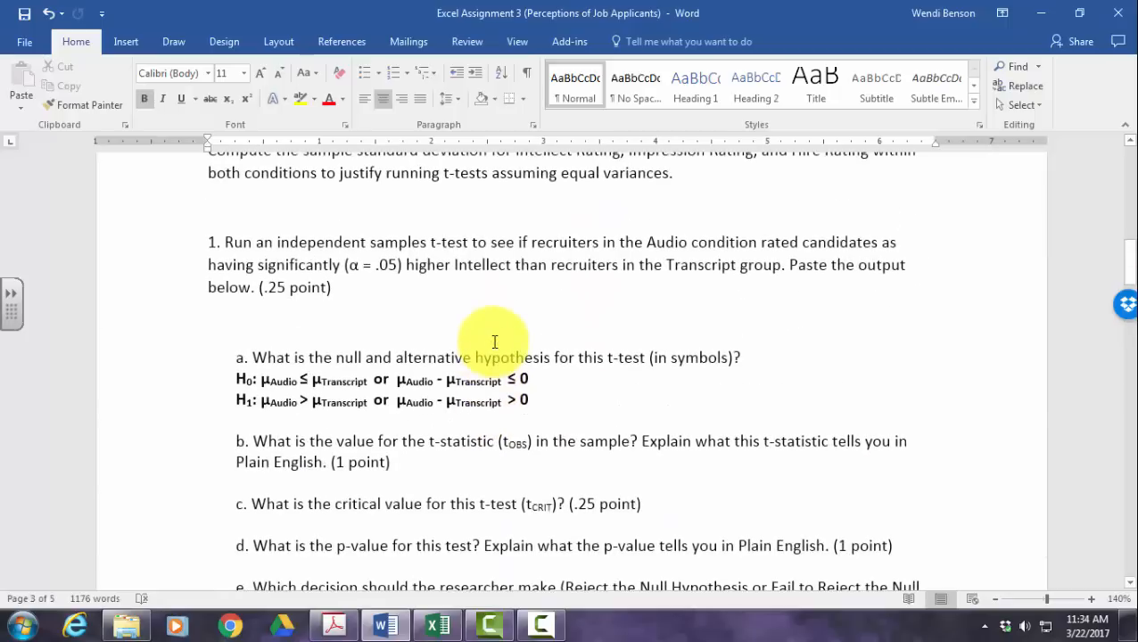
scroll(487, 269, down, 3)
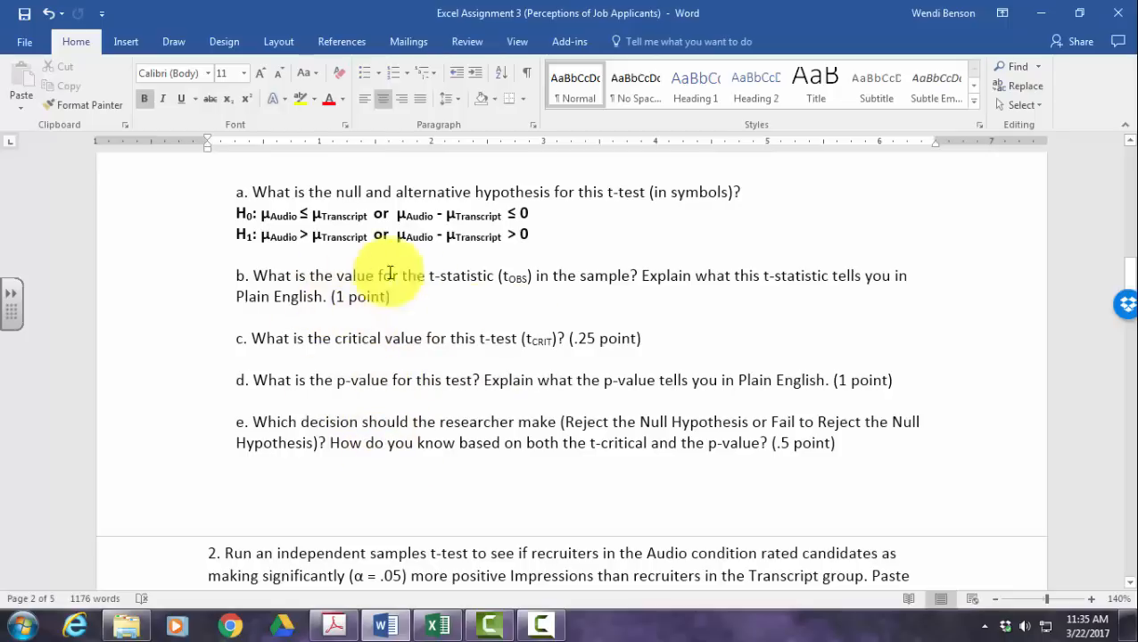
scroll(374, 415, down, 6)
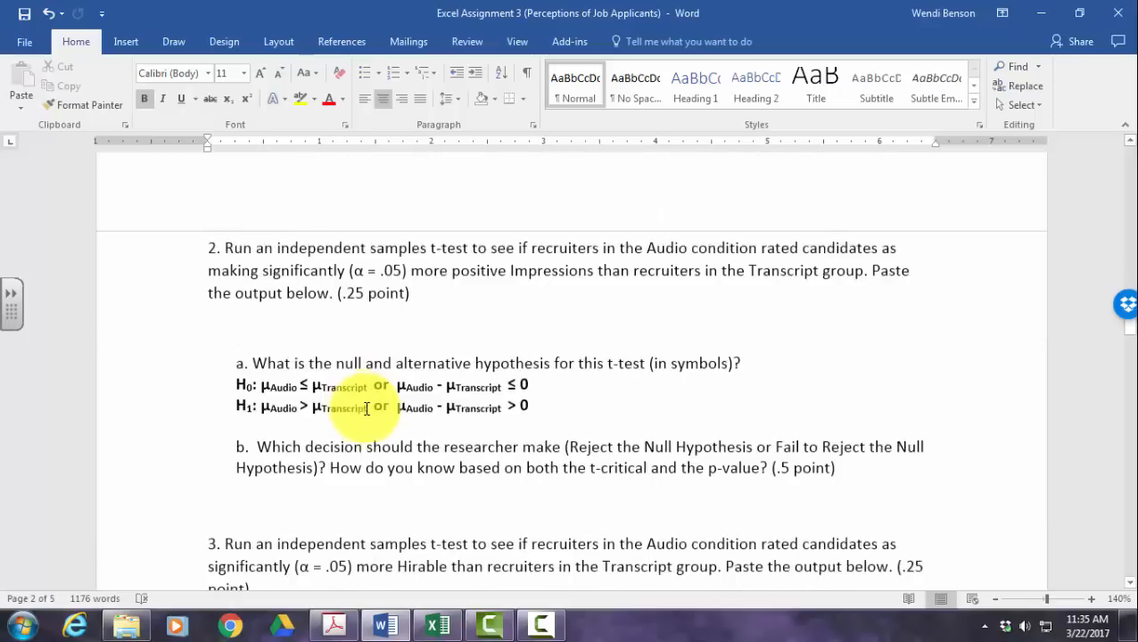
scroll(451, 446, up, 5)
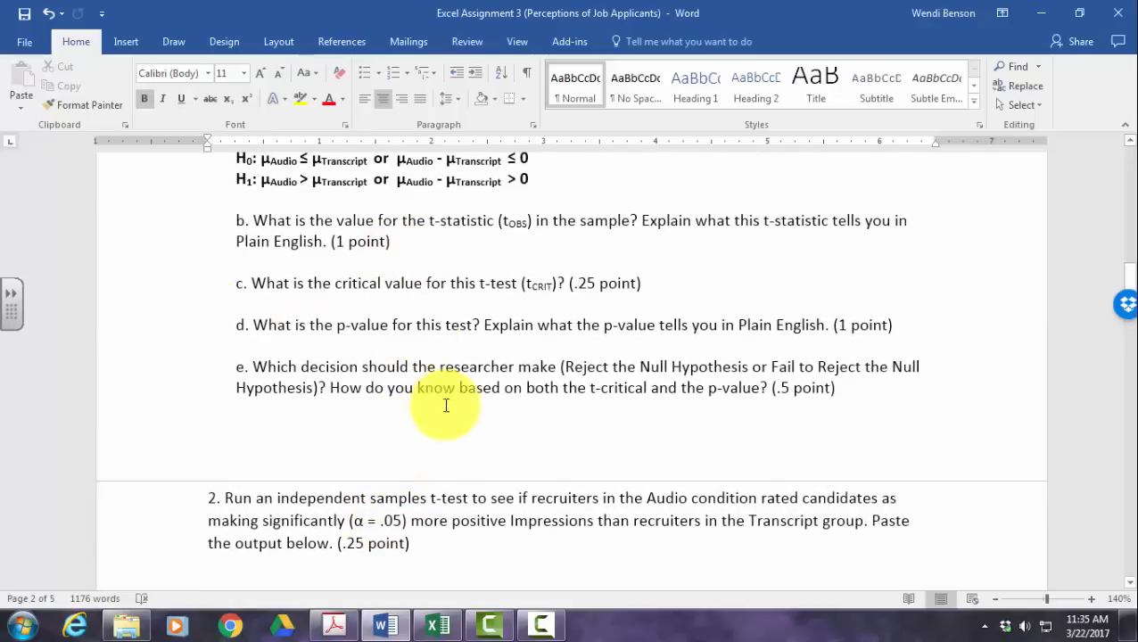
scroll(437, 397, down, 6)
scroll(432, 393, up, 6)
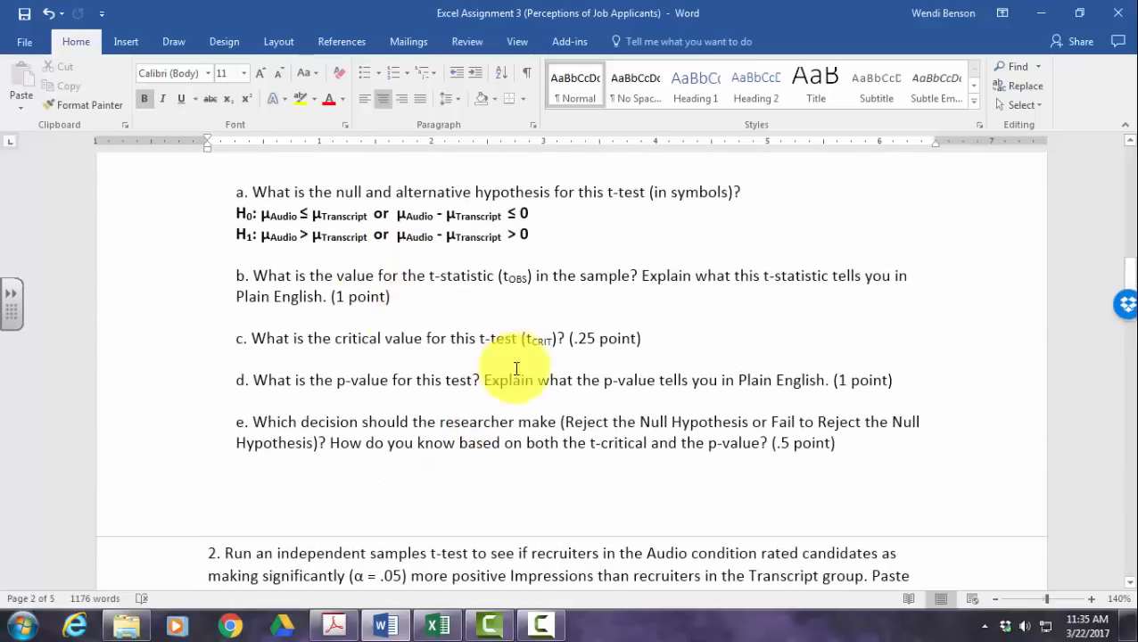
scroll(407, 254, down, 5)
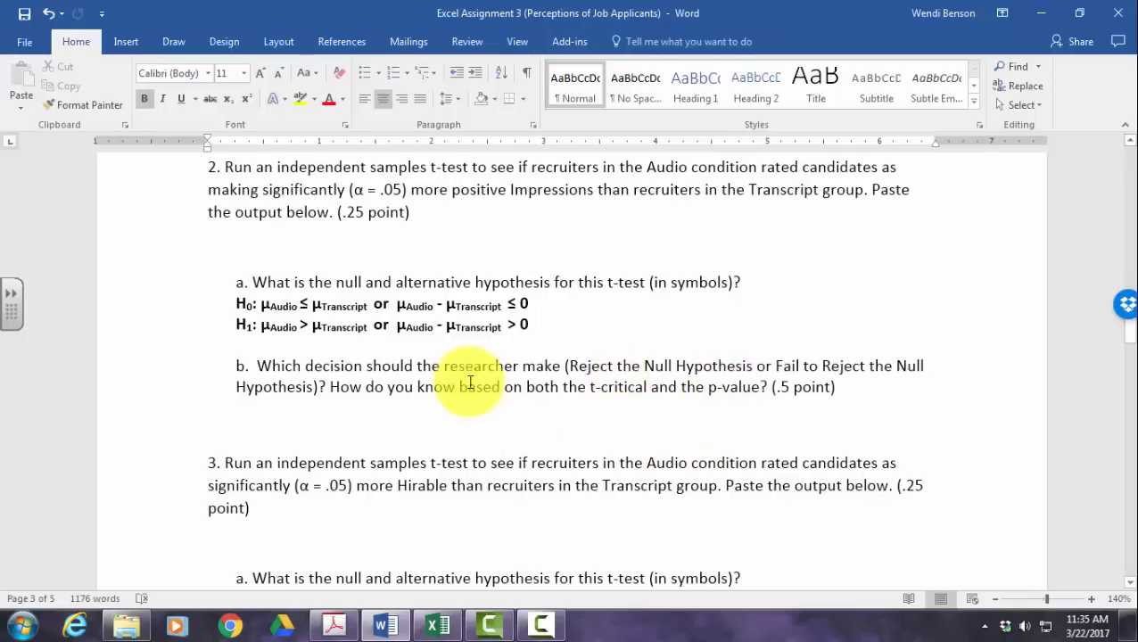
scroll(477, 389, up, 5)
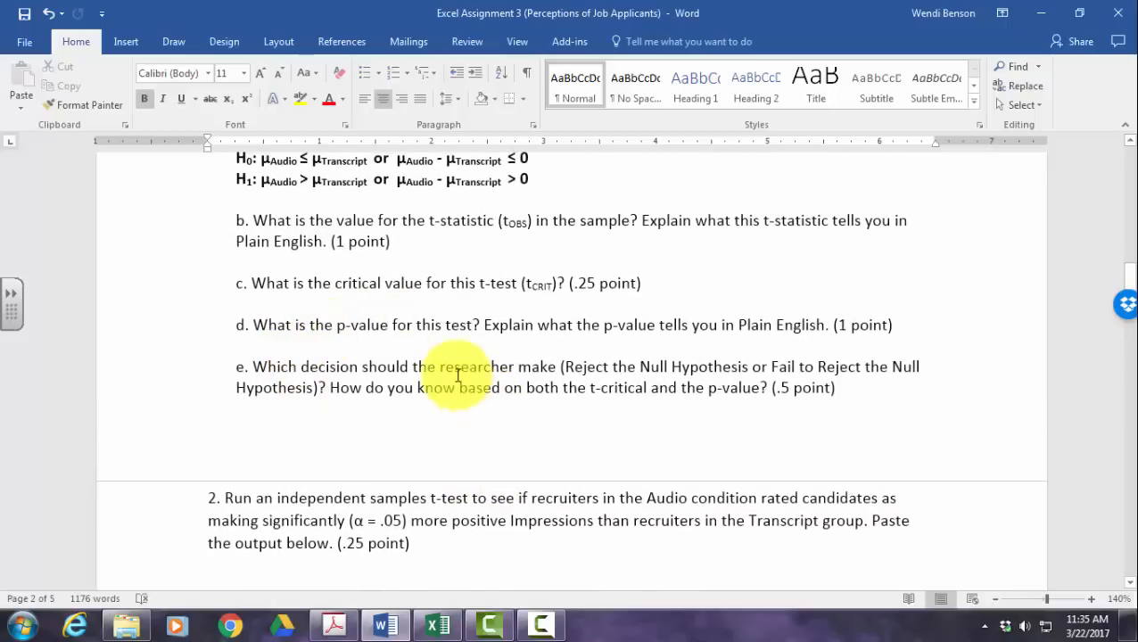
Read through the One-Way ANOVA questions 4 to 6 and the results summary question 7 in the assignment.
scroll(609, 408, down, 5)
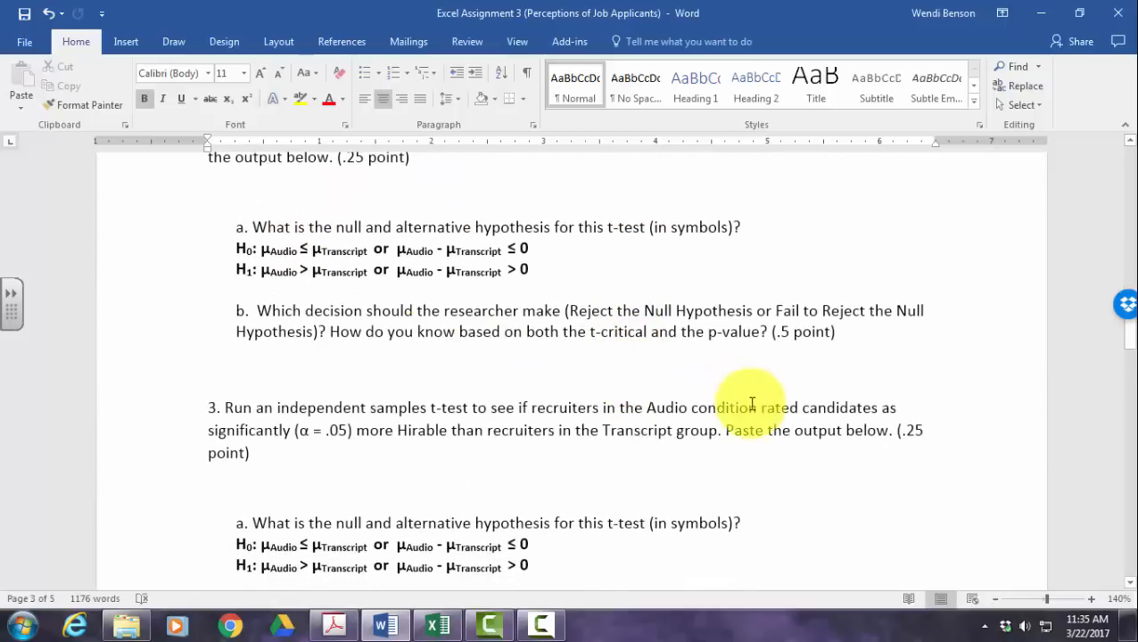
scroll(714, 401, down, 3)
scroll(807, 394, down, 2)
scroll(807, 394, down, 3)
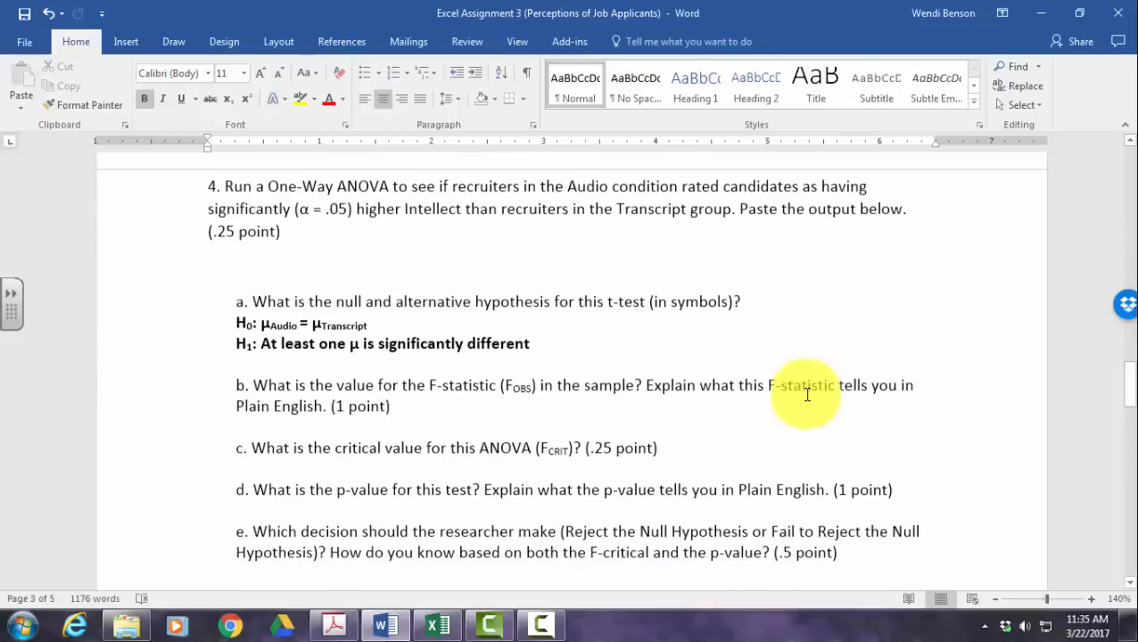
scroll(883, 356, down, 1)
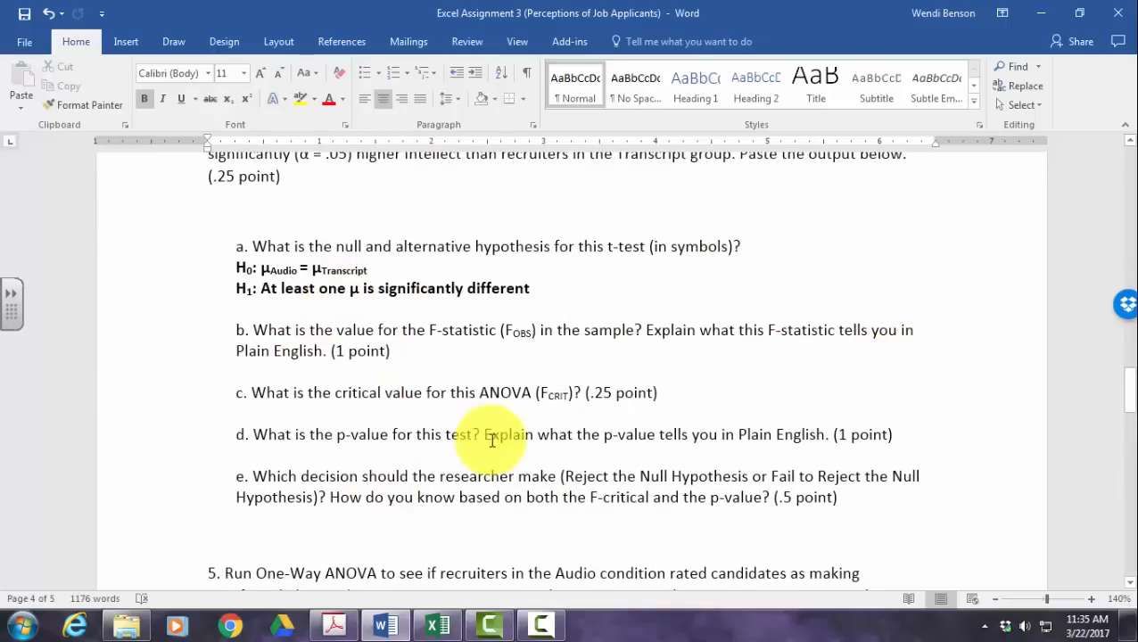
scroll(497, 438, down, 7)
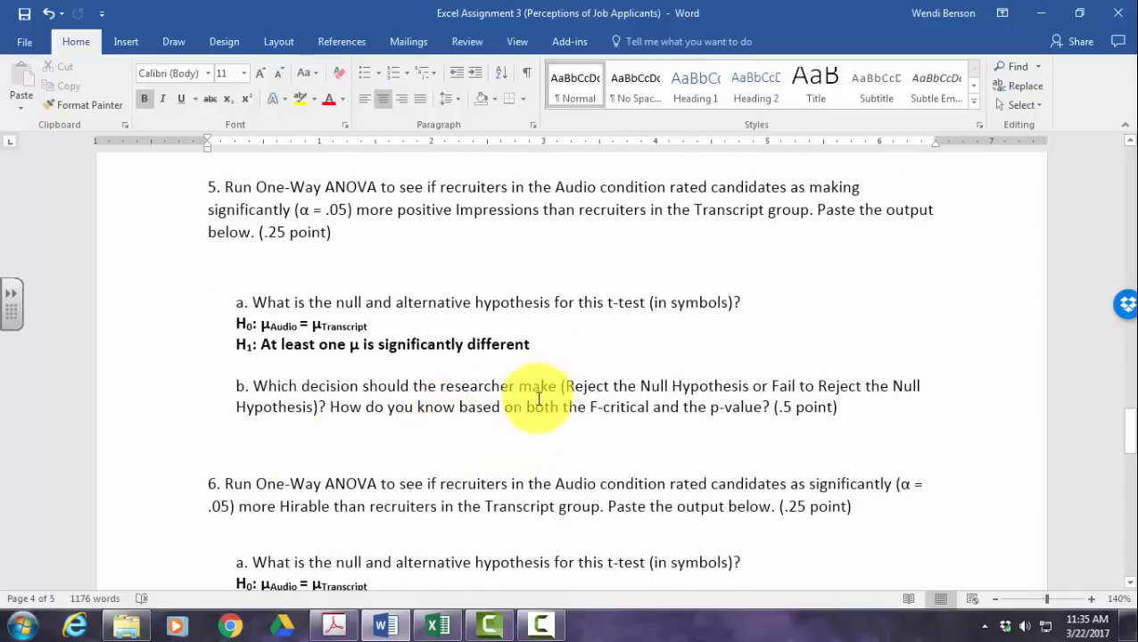
scroll(538, 399, up, 3)
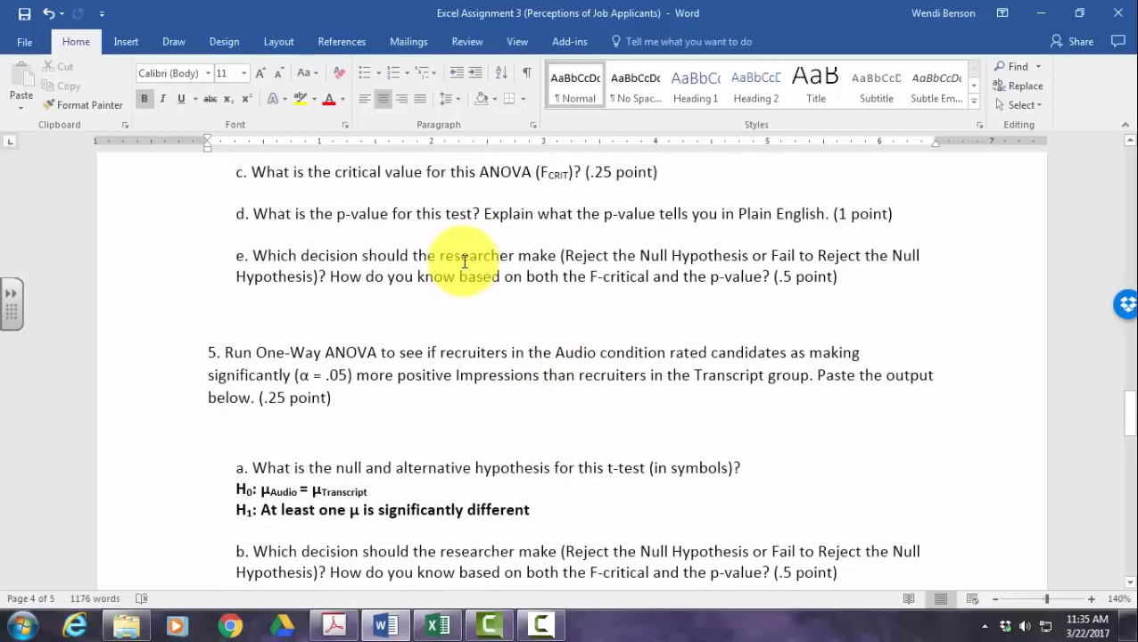
scroll(571, 330, down, 10)
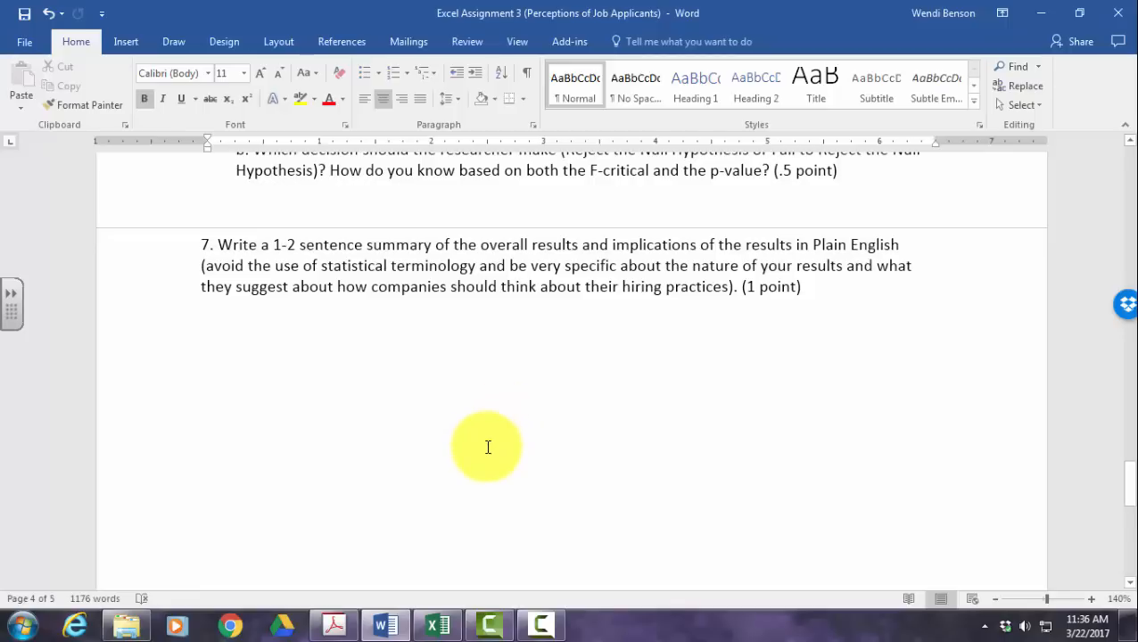
Go back to question 1 of the assignment and reread its Intellect t-test instructions and sub-questions a to e.
scroll(488, 447, up, 10)
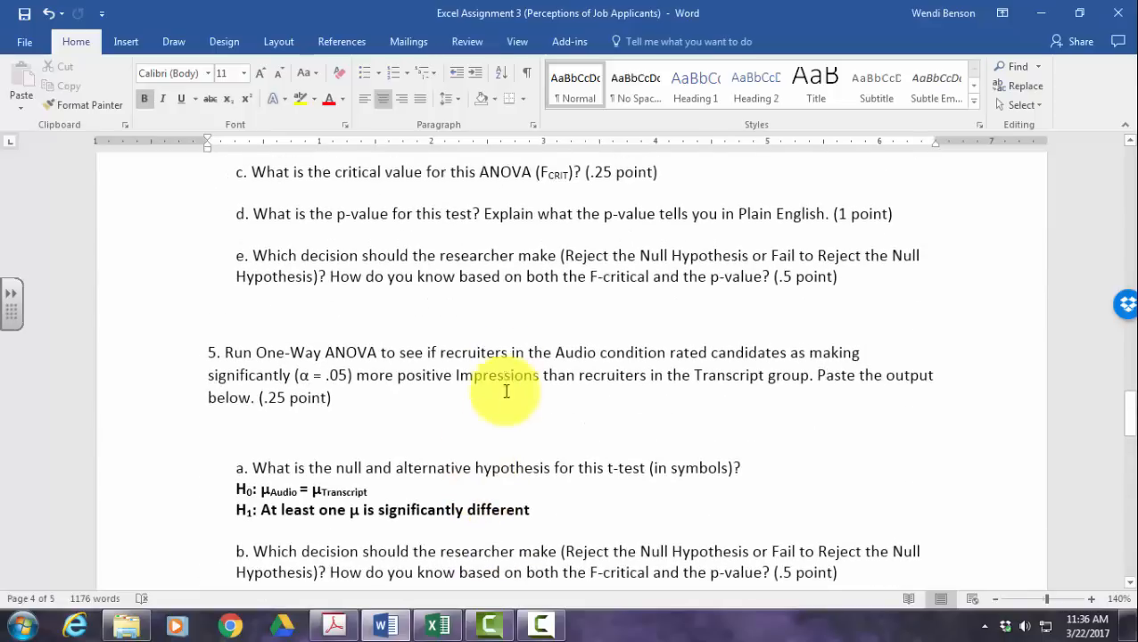
scroll(506, 392, up, 12)
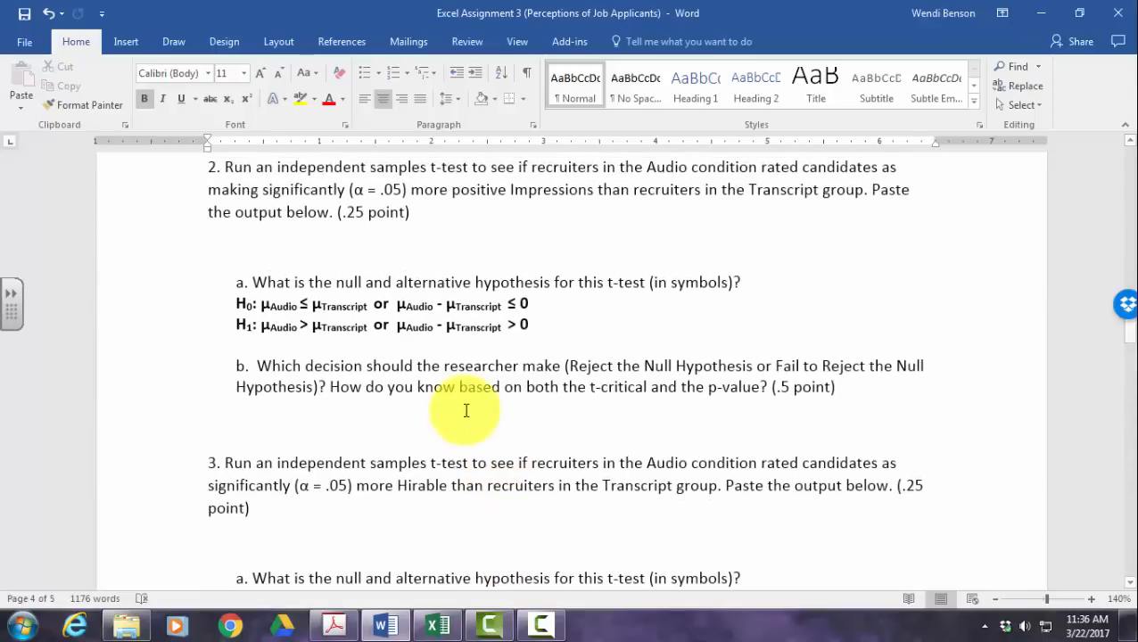
scroll(466, 410, up, 12)
scroll(464, 407, down, 4)
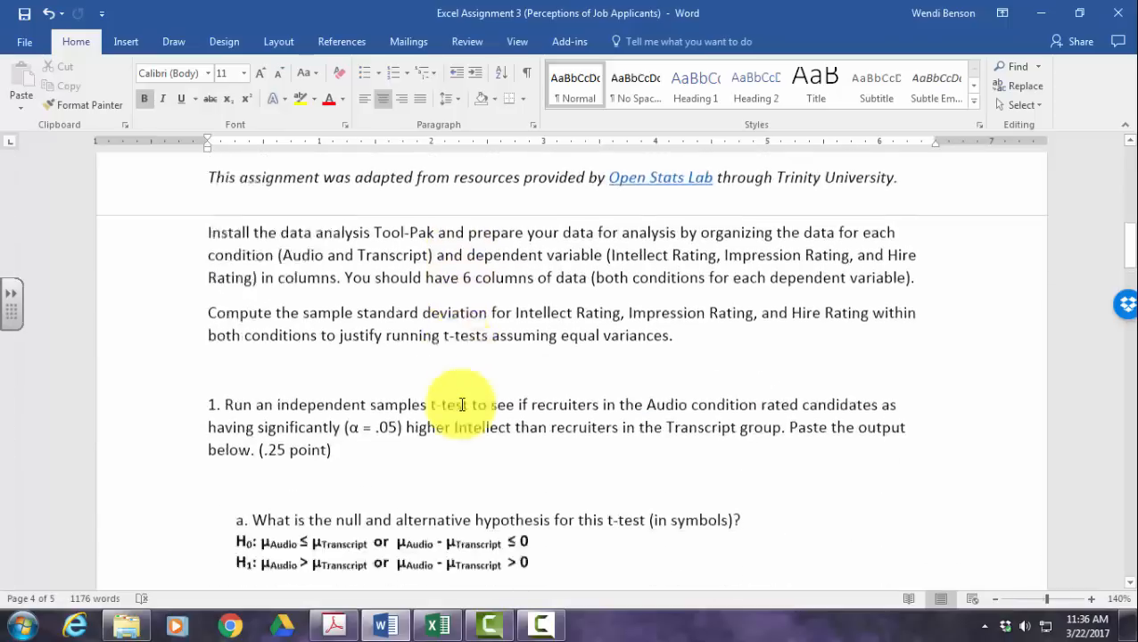
scroll(462, 404, down, 2)
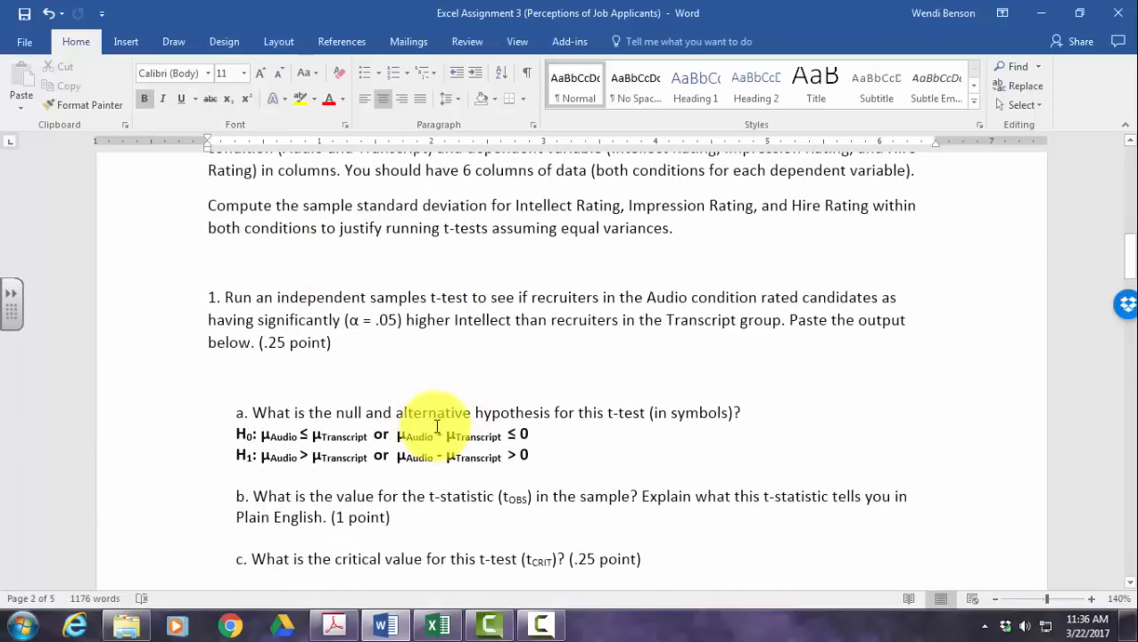
scroll(437, 427, down, 1)
scroll(399, 315, down, 5)
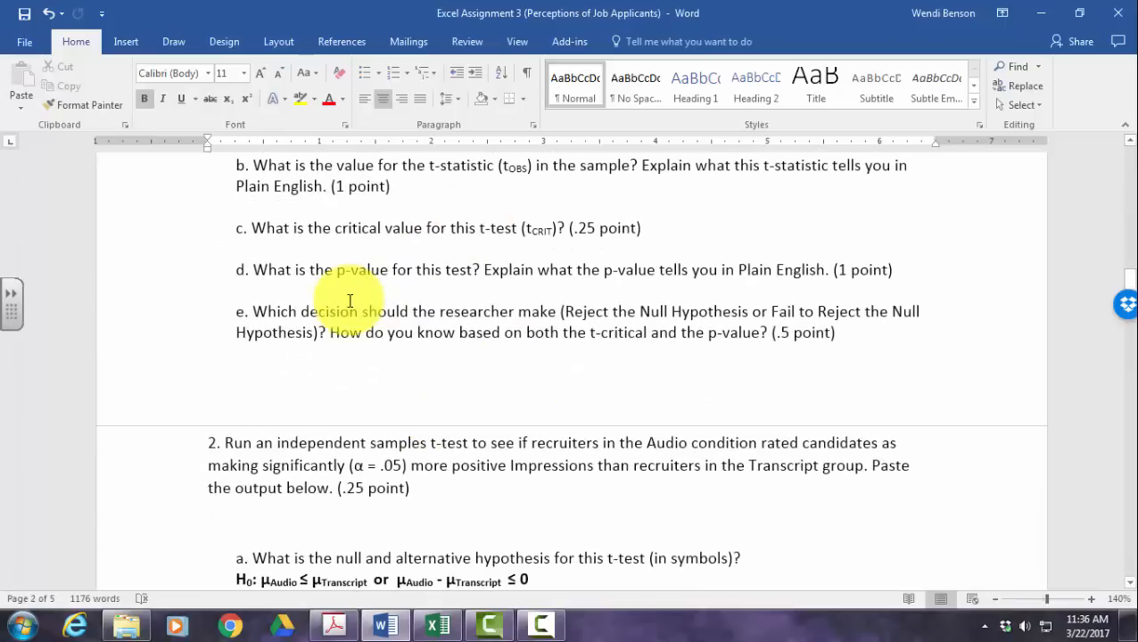
Switch to the Excel rating columns and start the t-Test: Two-Sample Assuming Equal Variances data analysis.
scroll(374, 339, down, 3)
scroll(444, 442, up, 5)
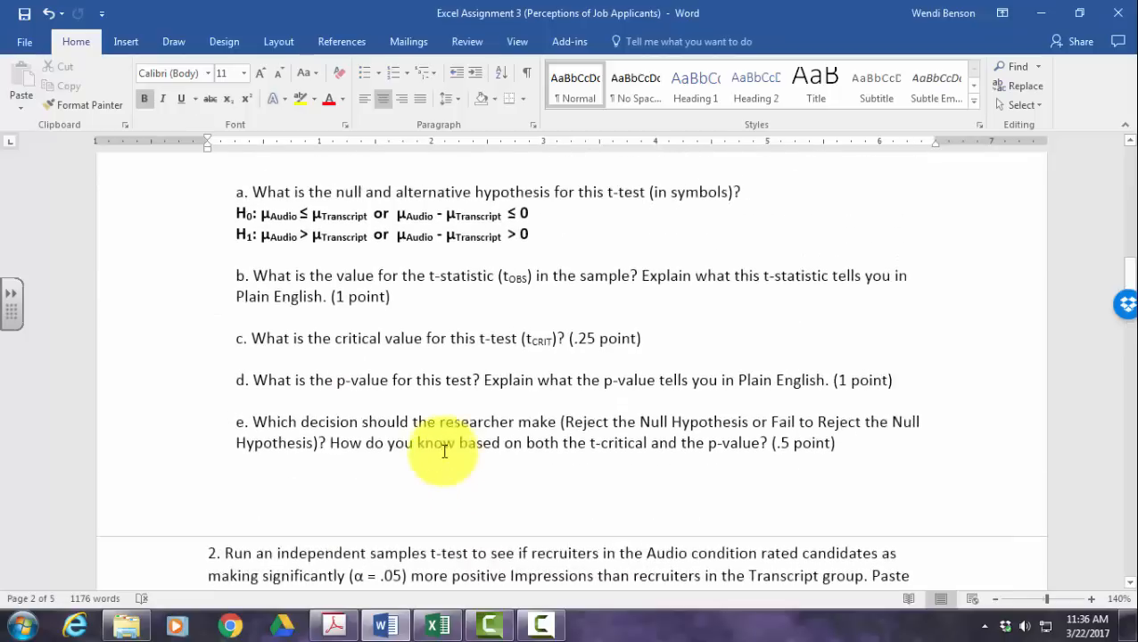
scroll(455, 401, up, 4)
click(428, 628)
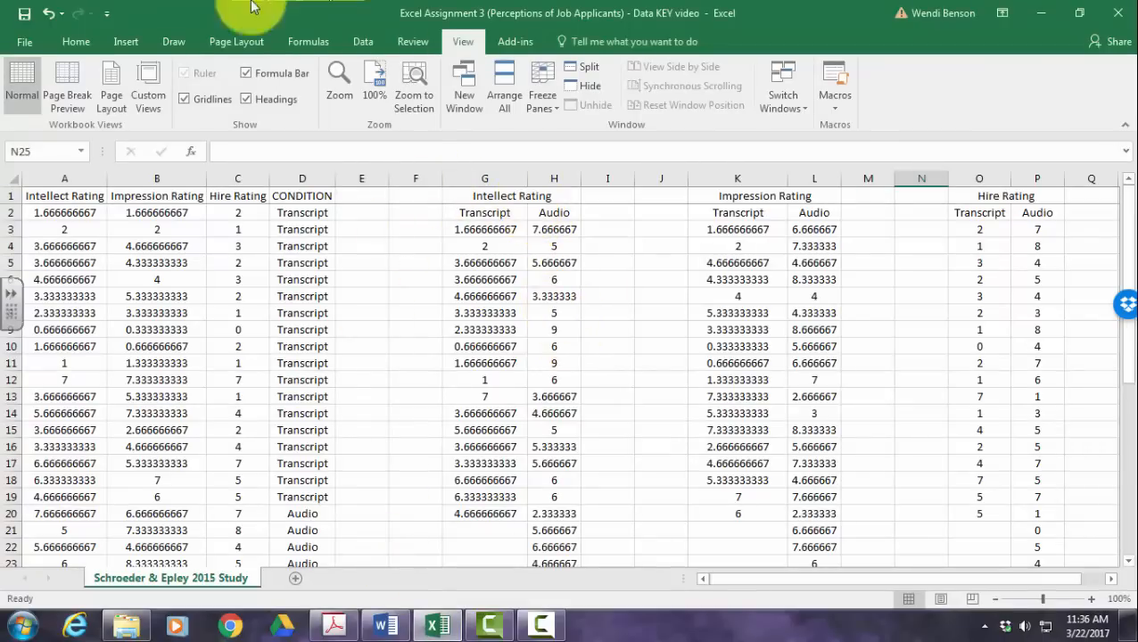
click(361, 41)
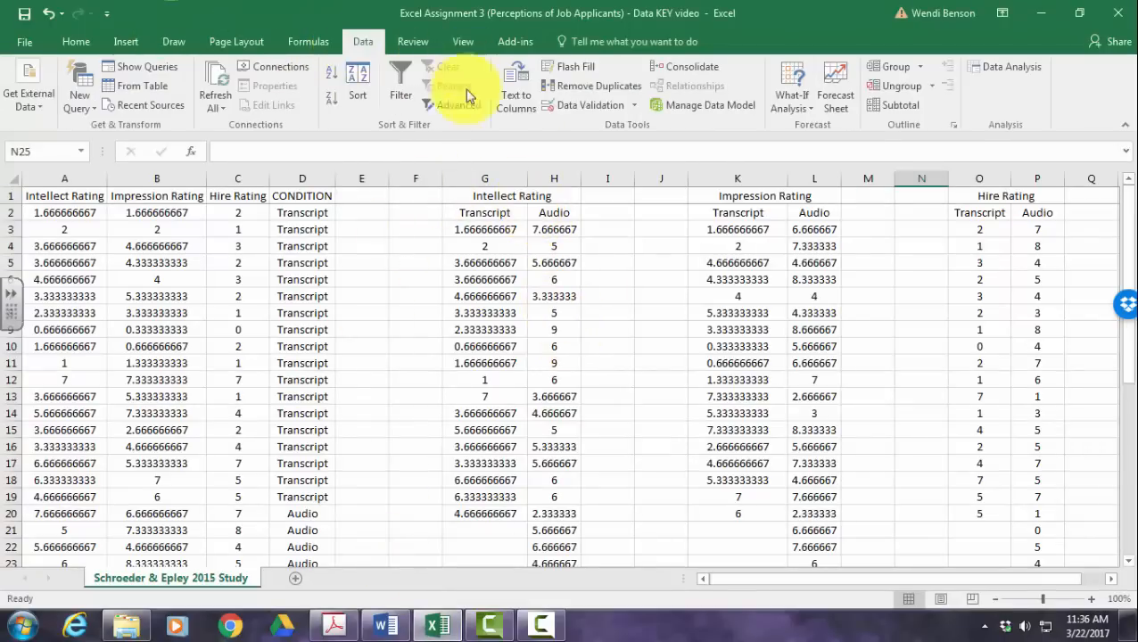
click(1034, 76)
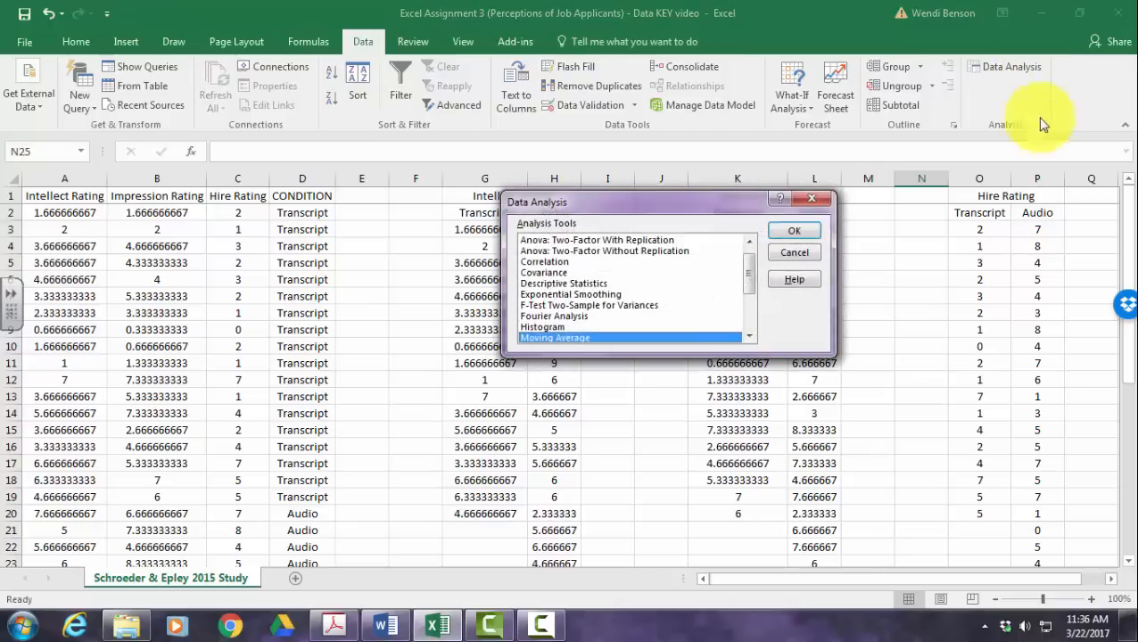
scroll(660, 295, down, 2)
scroll(678, 287, down, 1)
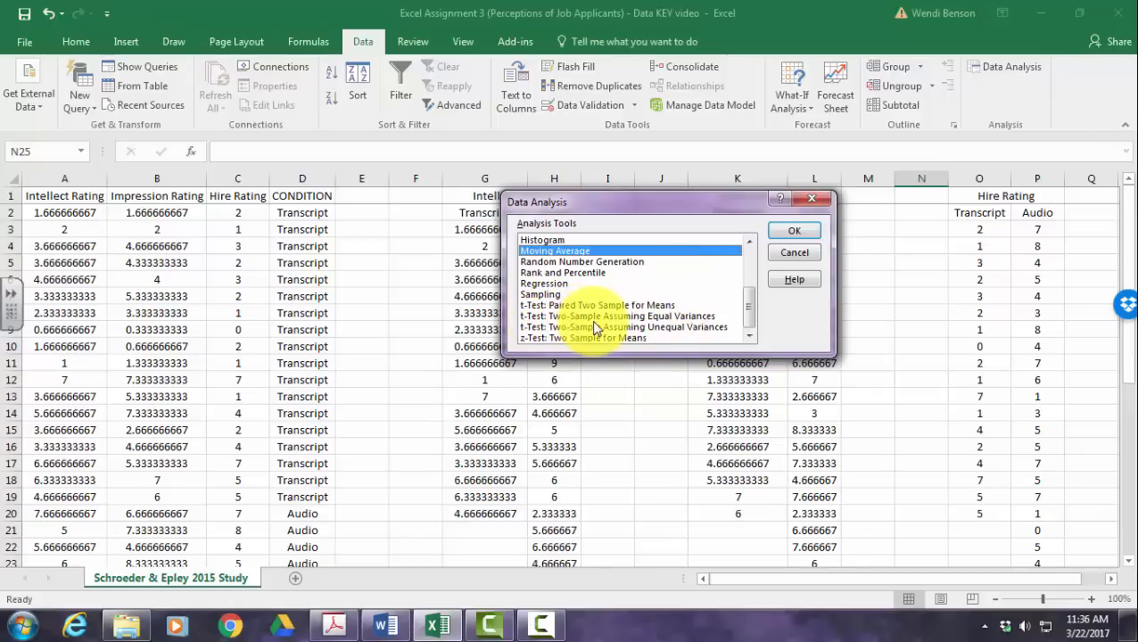
click(680, 318)
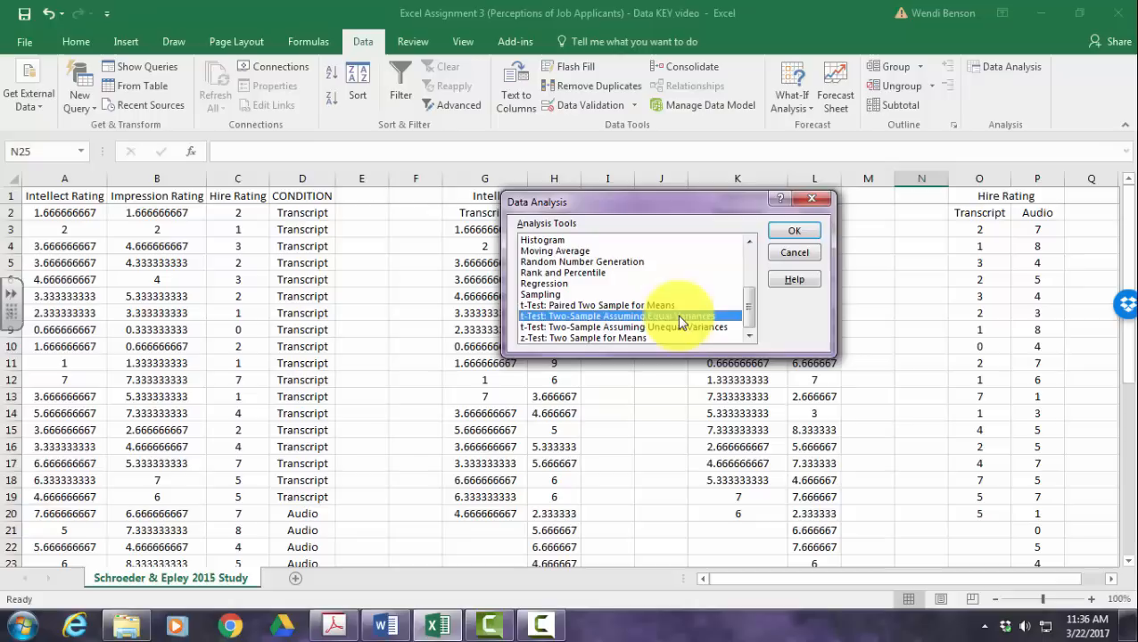
click(792, 234)
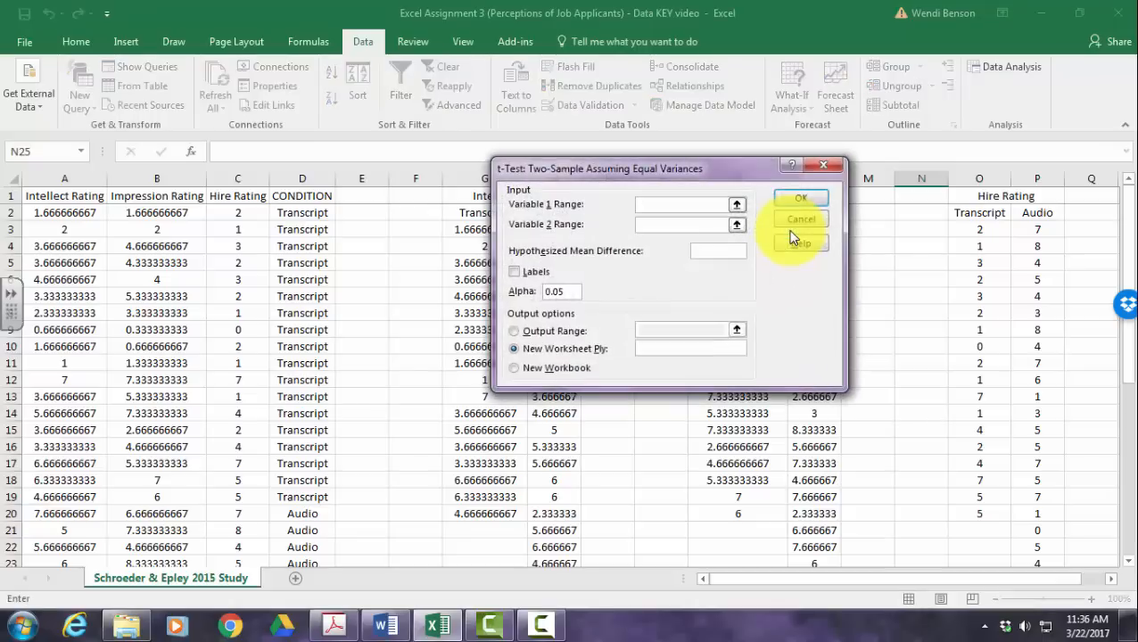
Check question 1's wording and hypotheses in the Word assignment, and return to the t-test settings in Excel.
click(385, 624)
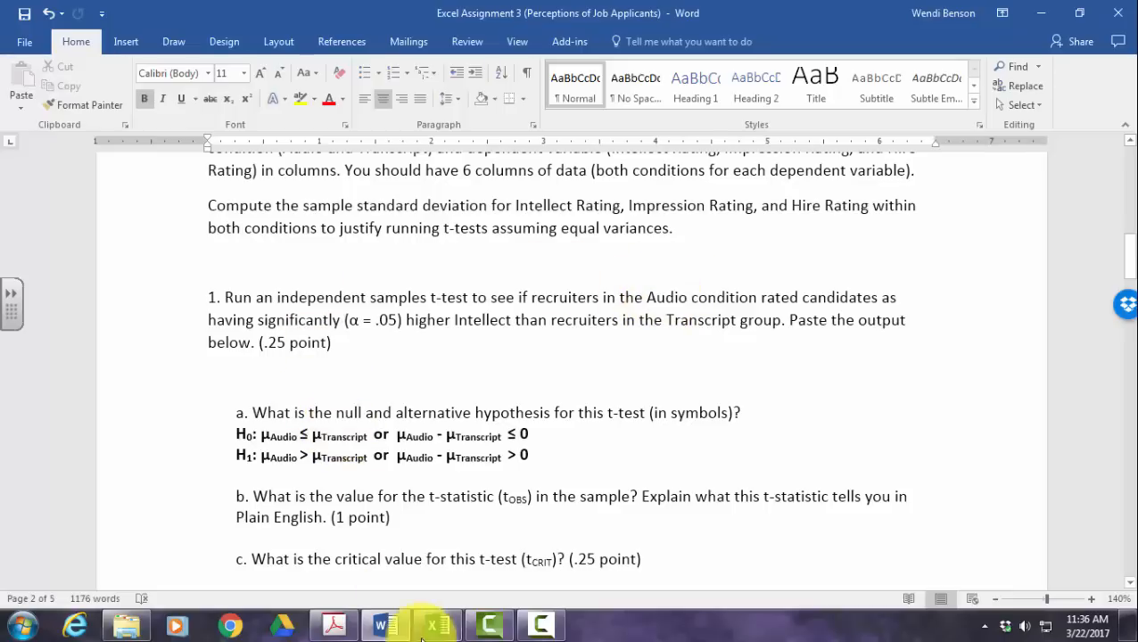
mouse_move(436, 629)
click(455, 561)
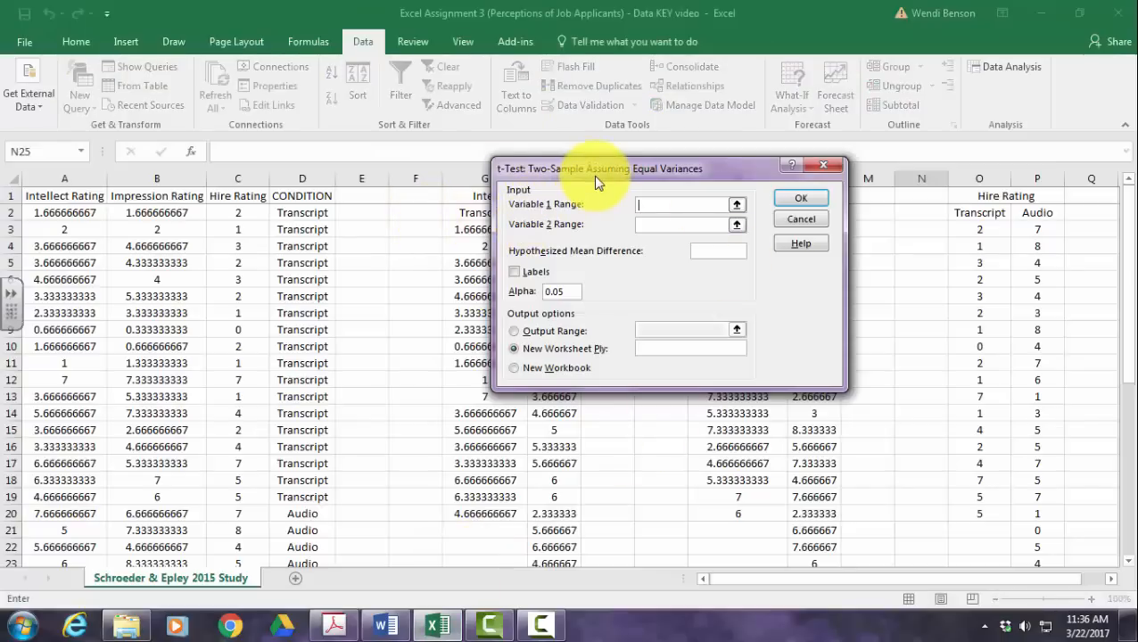
Enable labels and set the Intellect t-test's Variable 1 range to the Audio column H2:H23 and Variable 2 to the Transcript column G2:G20.
drag(593, 175, 172, 77)
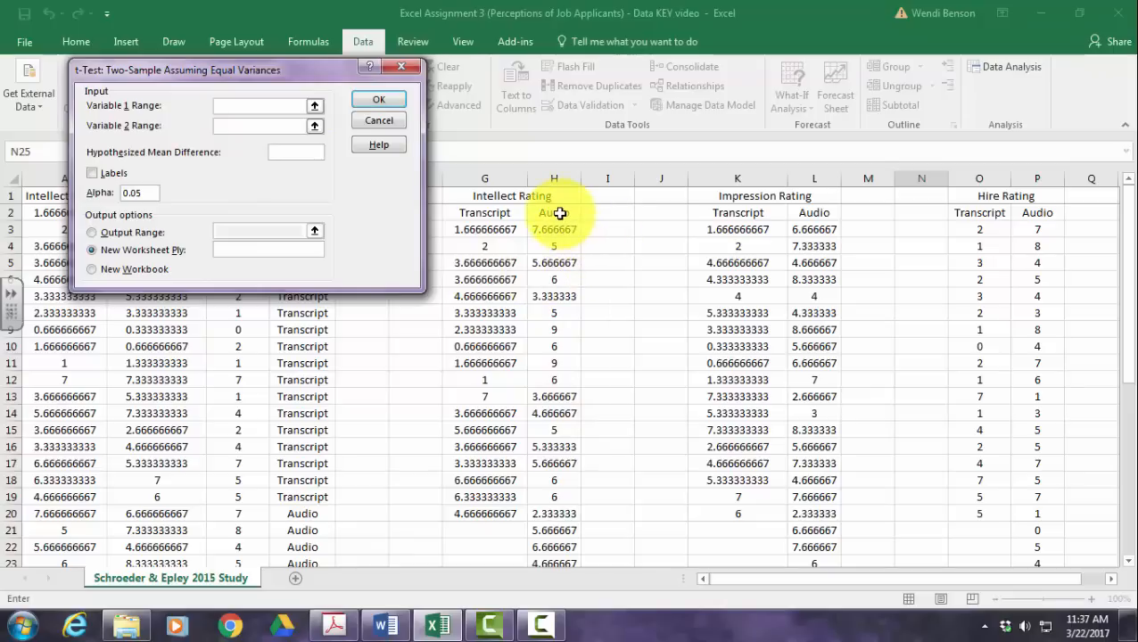
click(91, 173)
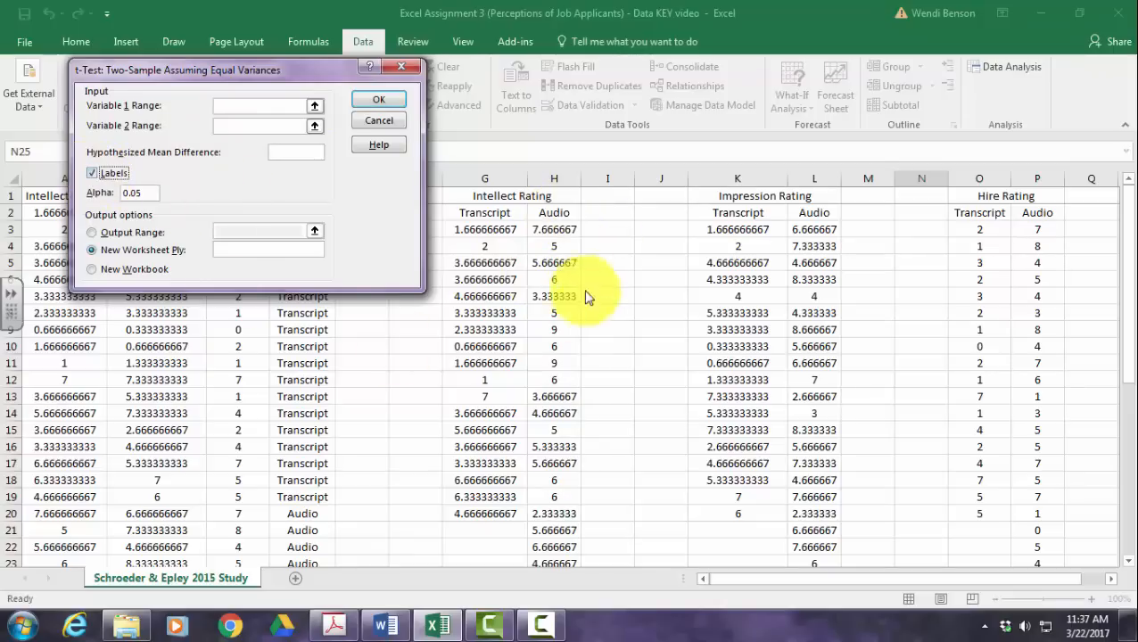
click(227, 105)
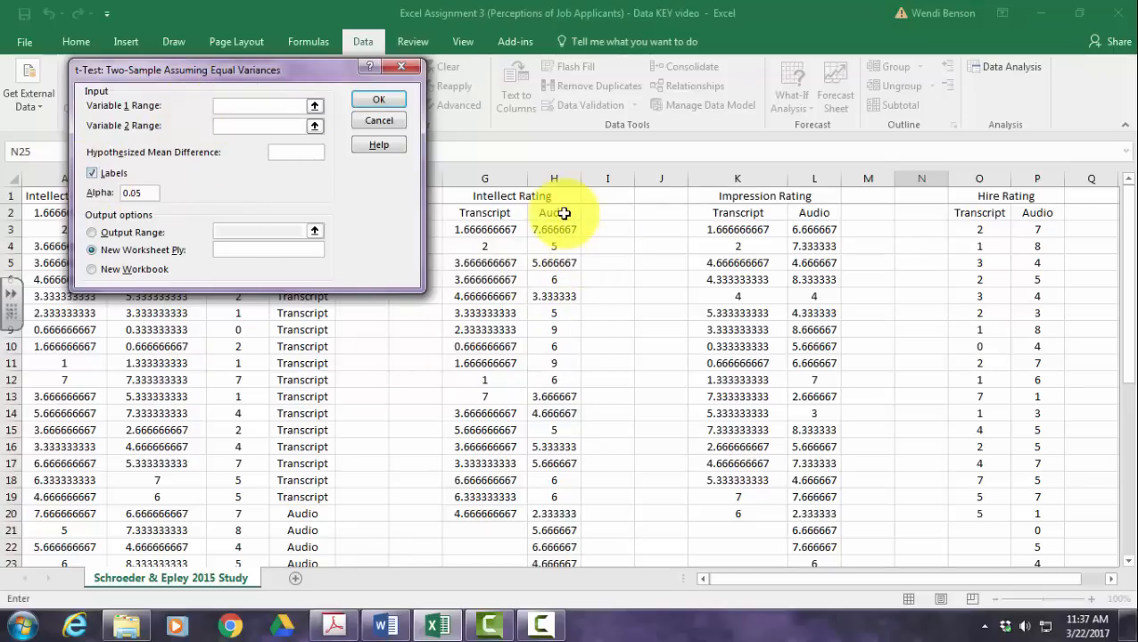
drag(565, 213, 560, 534)
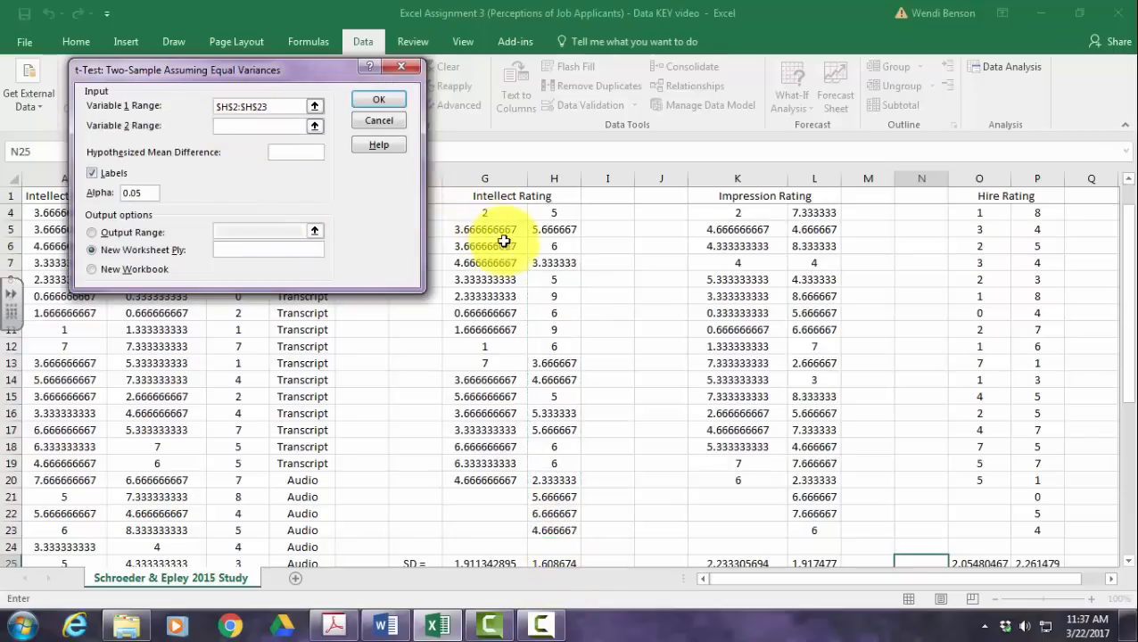
scroll(504, 244, up, 1)
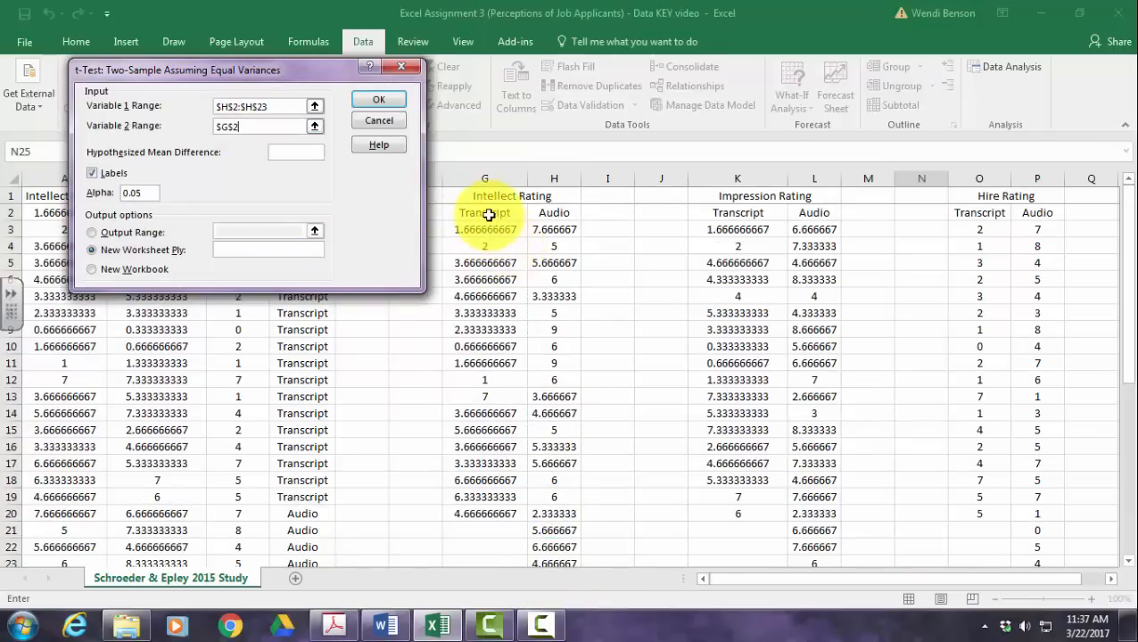
drag(488, 215, 490, 500)
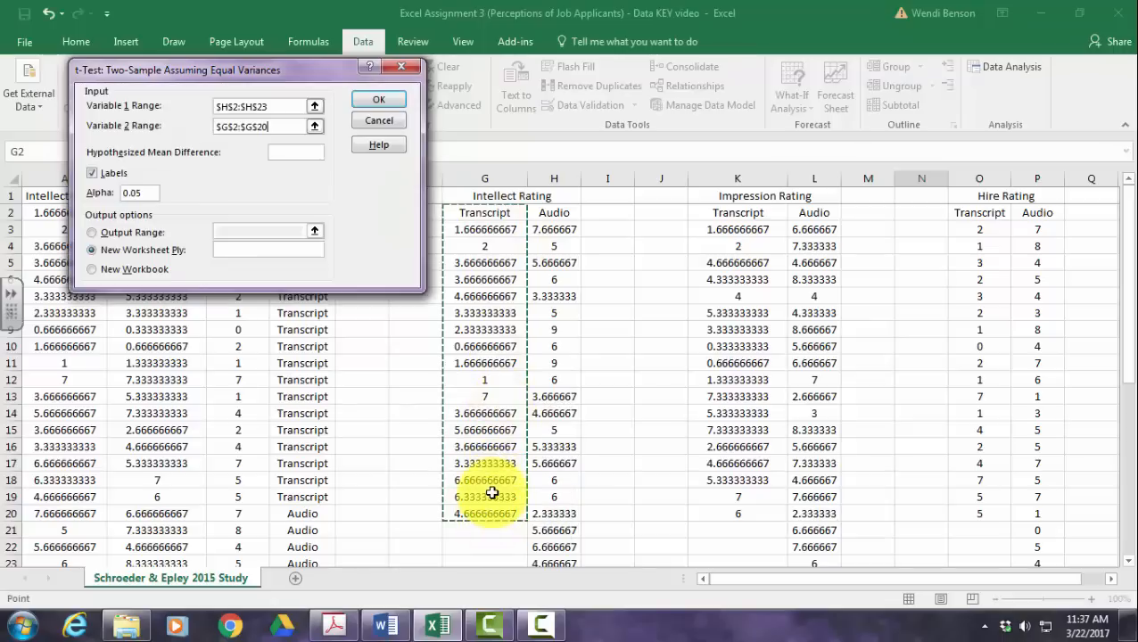
click(92, 177)
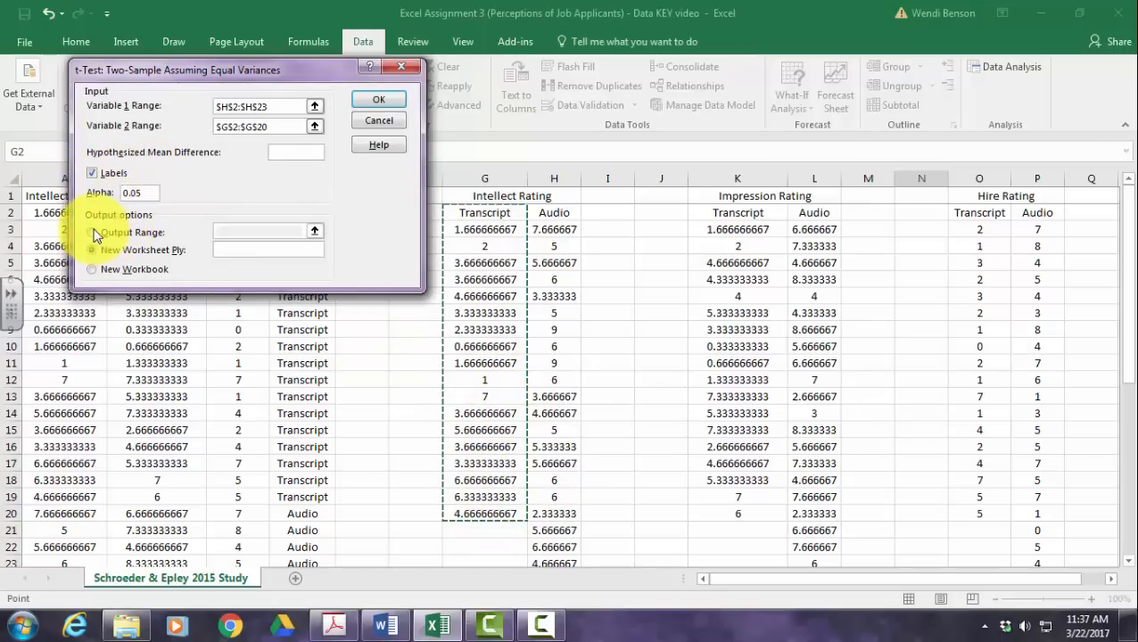
Set the output range to cell G27 below the Intellect standard deviations and run the t-test.
click(94, 233)
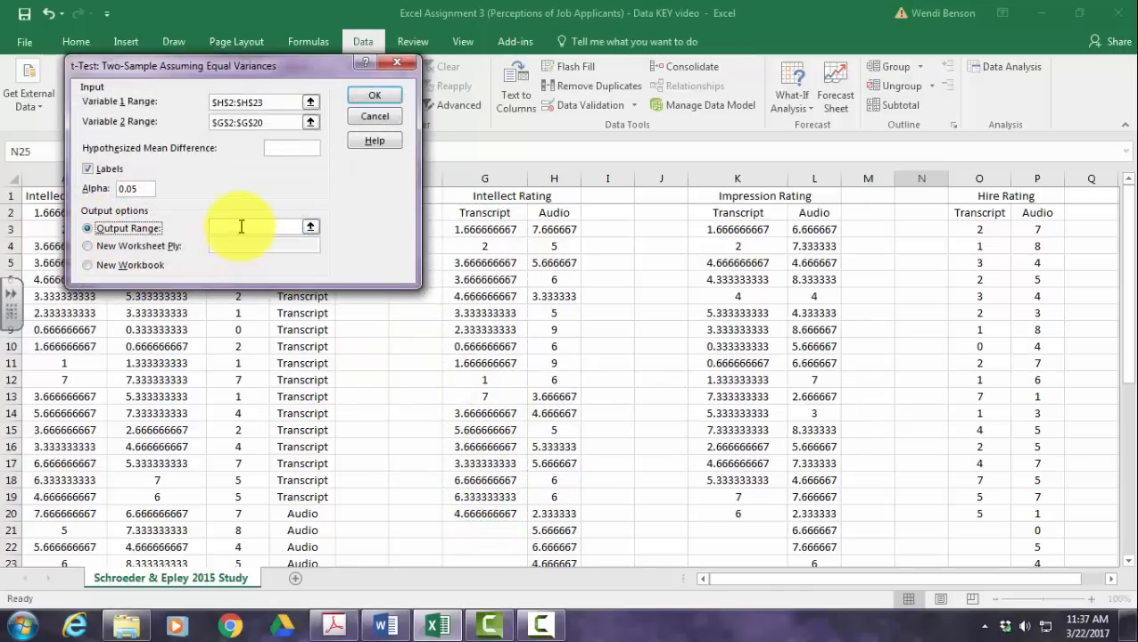
click(240, 227)
scroll(661, 367, down, 4)
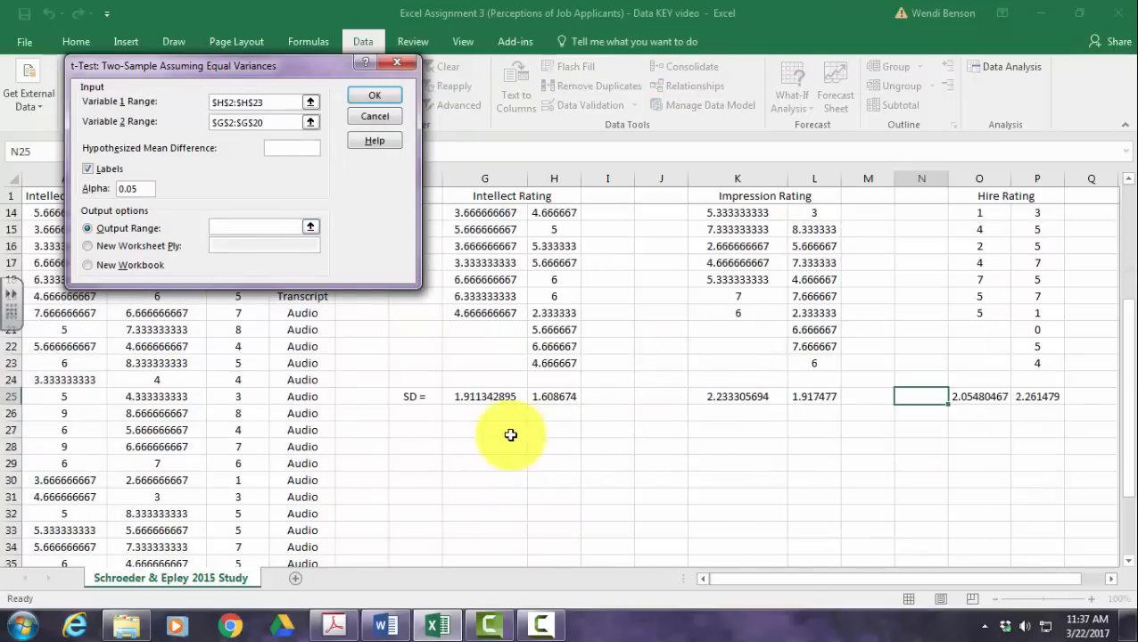
click(455, 435)
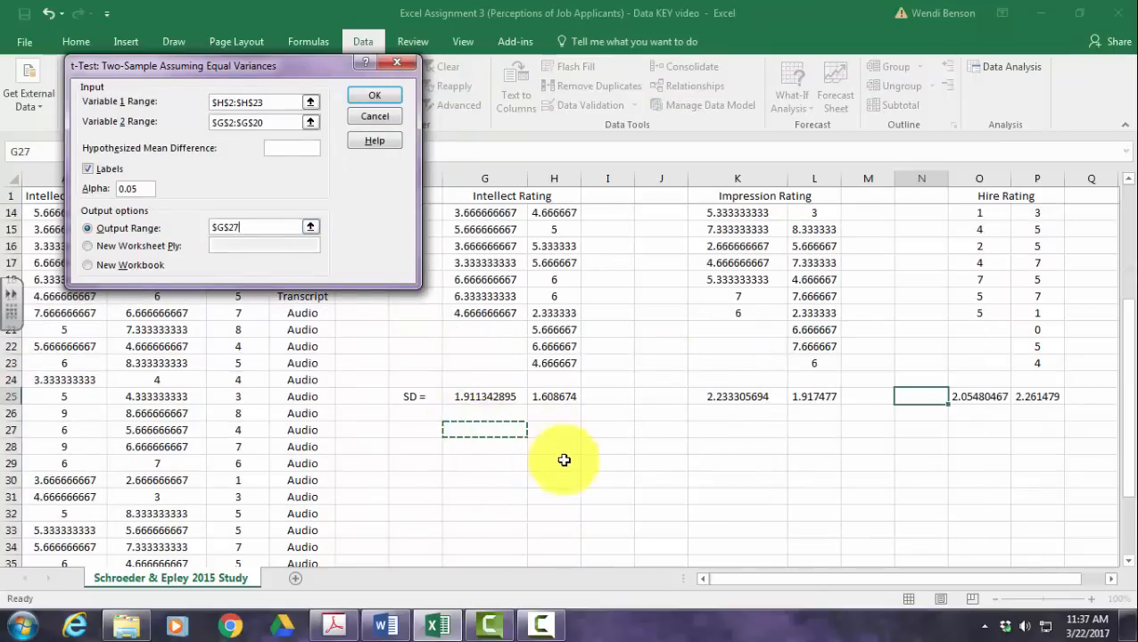
scroll(629, 512, up, 4)
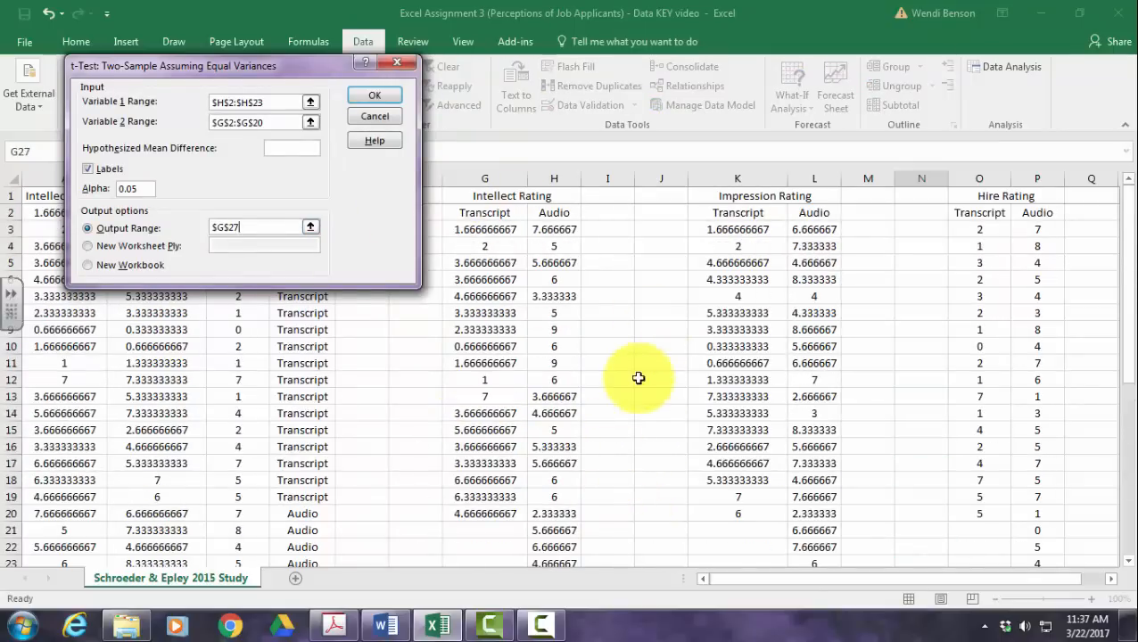
scroll(637, 381, down, 5)
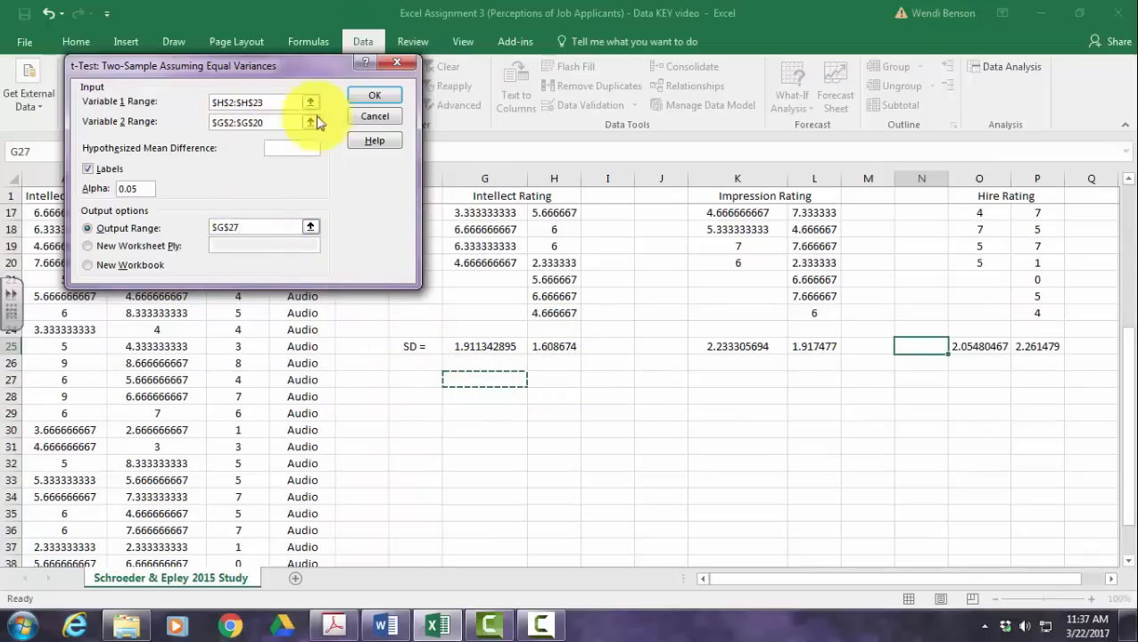
click(370, 95)
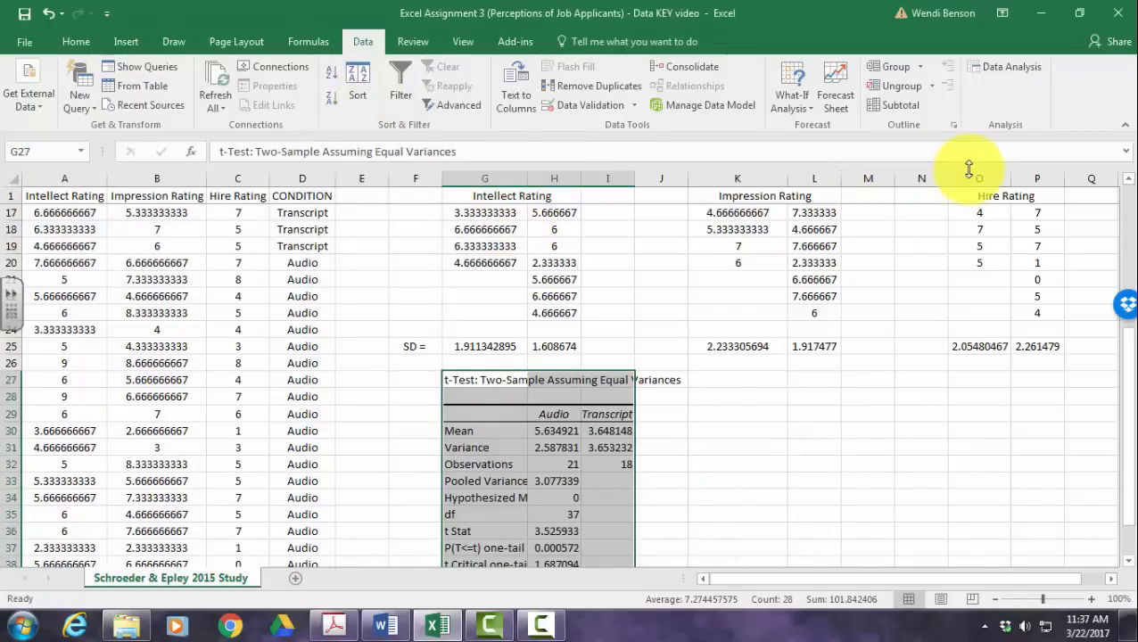
Start another equal-variances t-test for Impression Rating, with Audio L2:L23 as Variable 1 and Transcript K2:K20 as Variable 2.
click(997, 71)
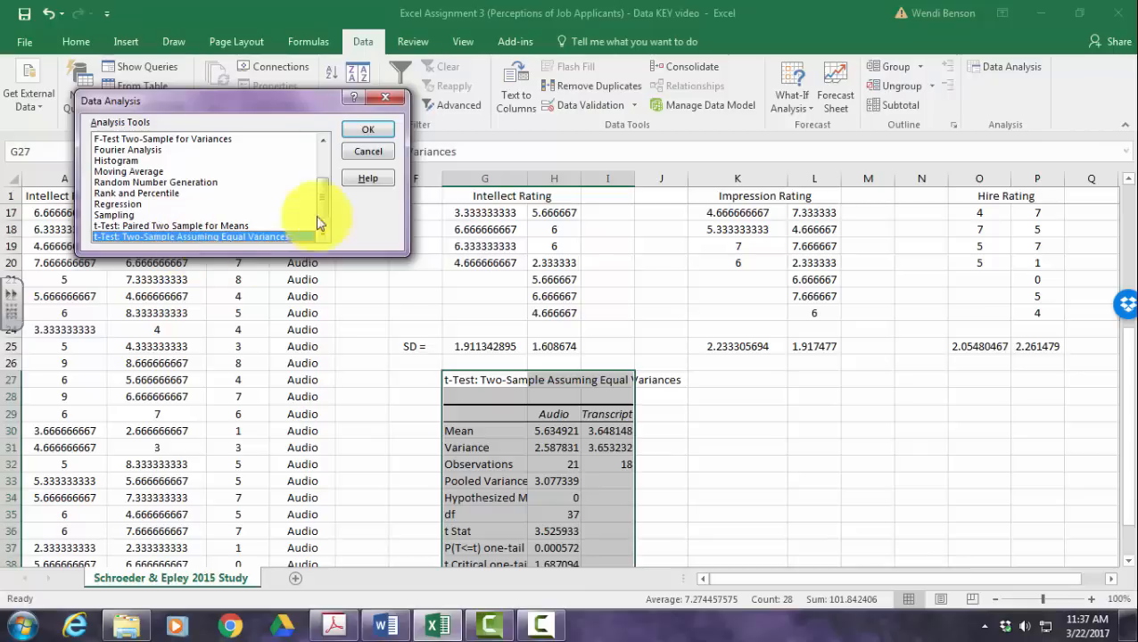
click(355, 135)
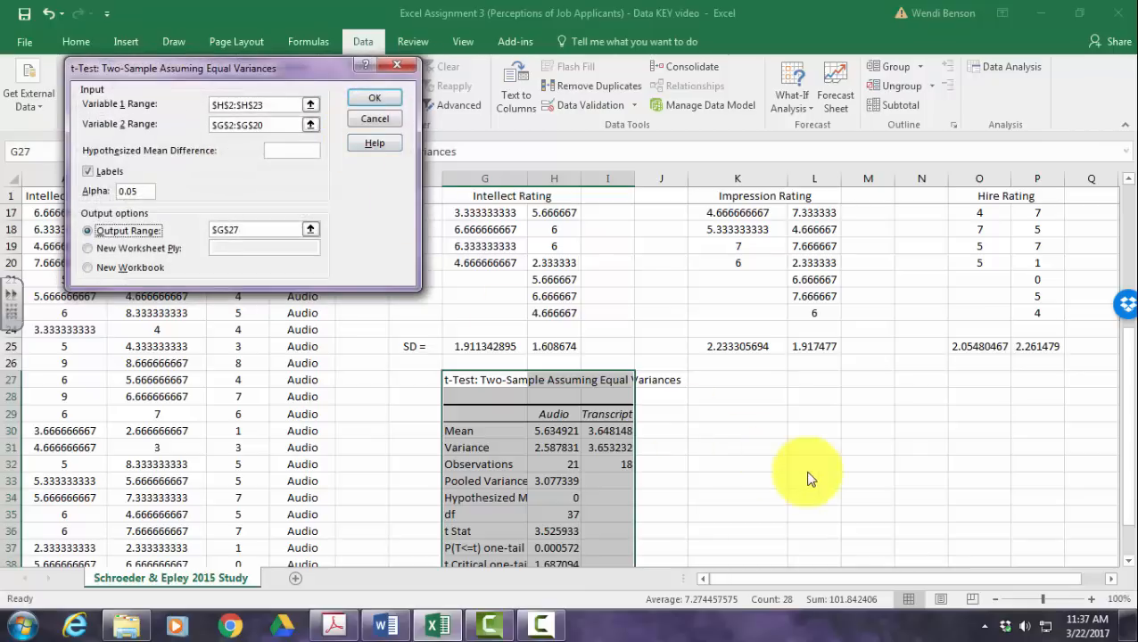
click(287, 105)
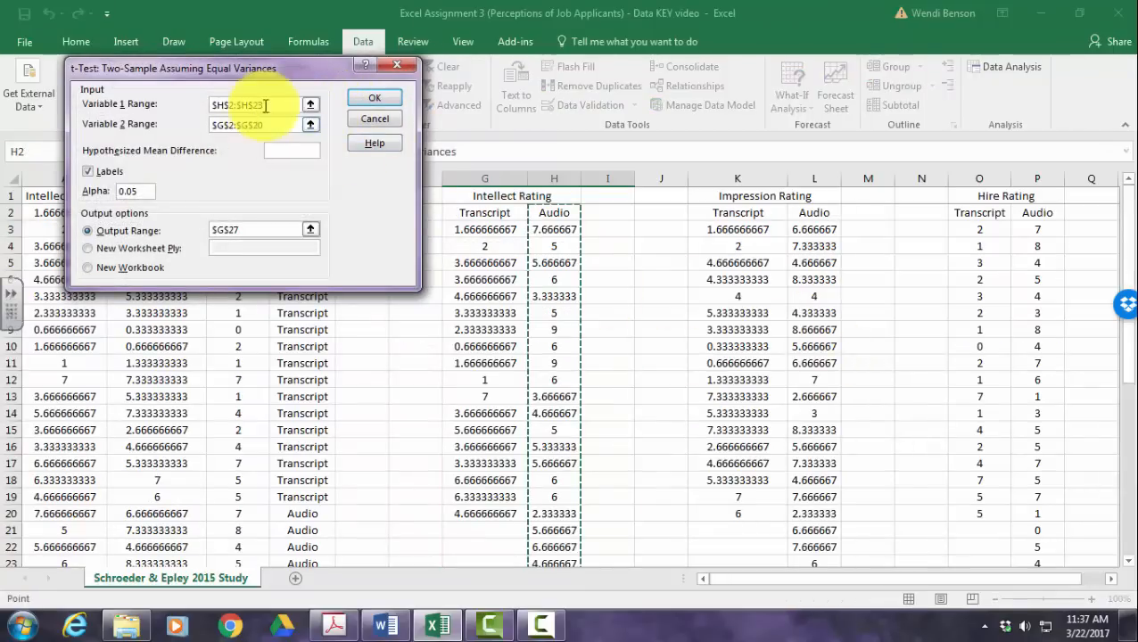
scroll(805, 404, down, 5)
scroll(806, 399, up, 5)
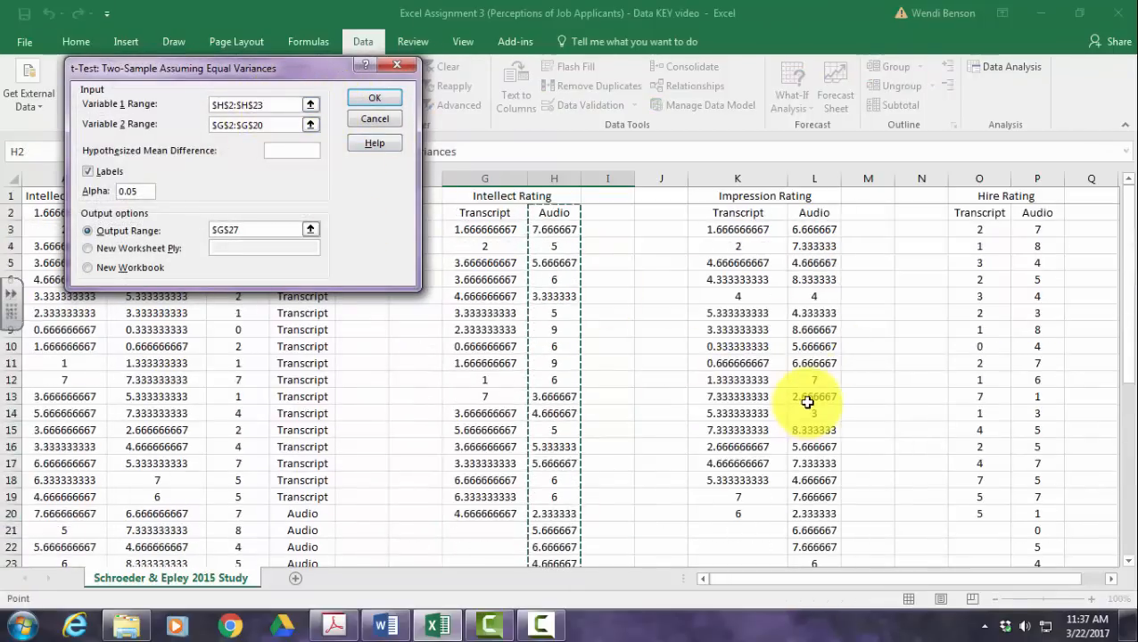
drag(265, 107, 207, 104)
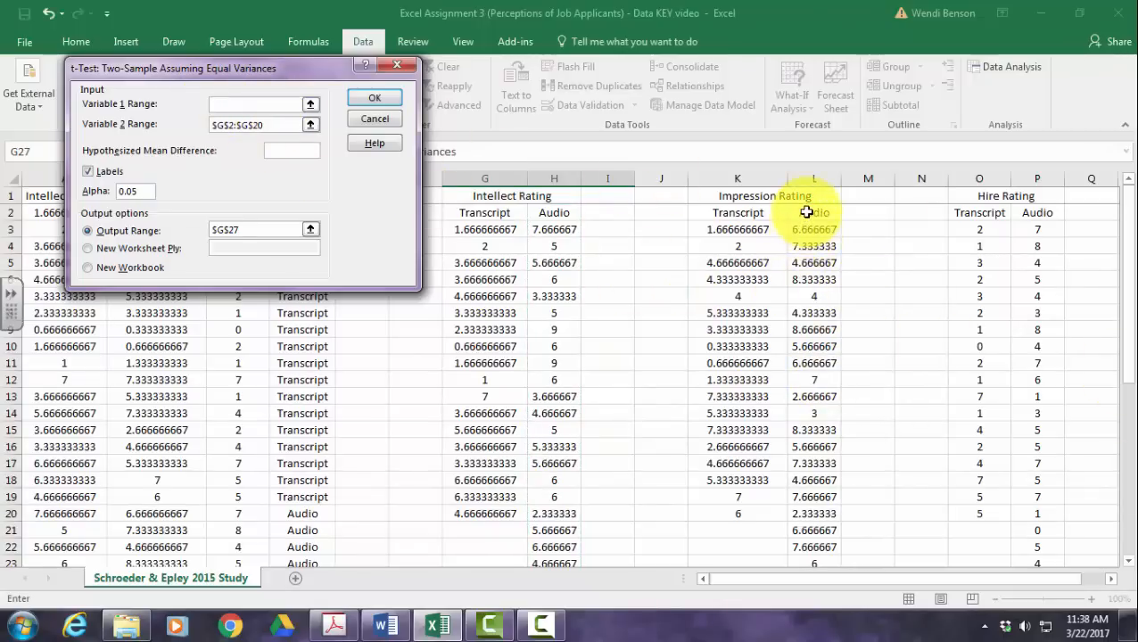
drag(807, 212, 822, 528)
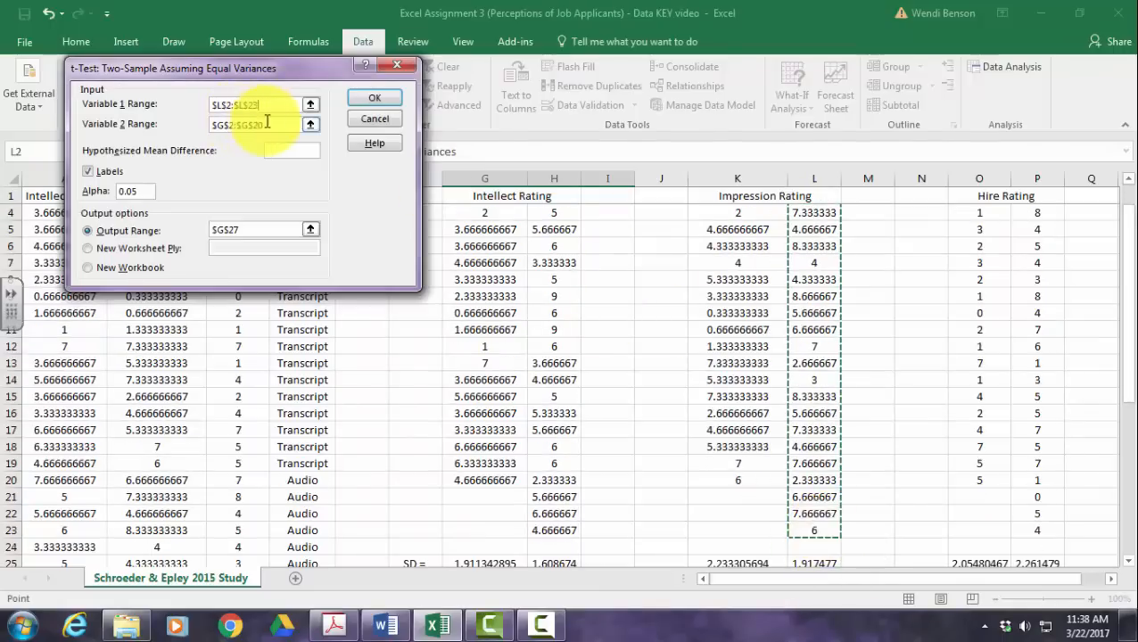
click(267, 124)
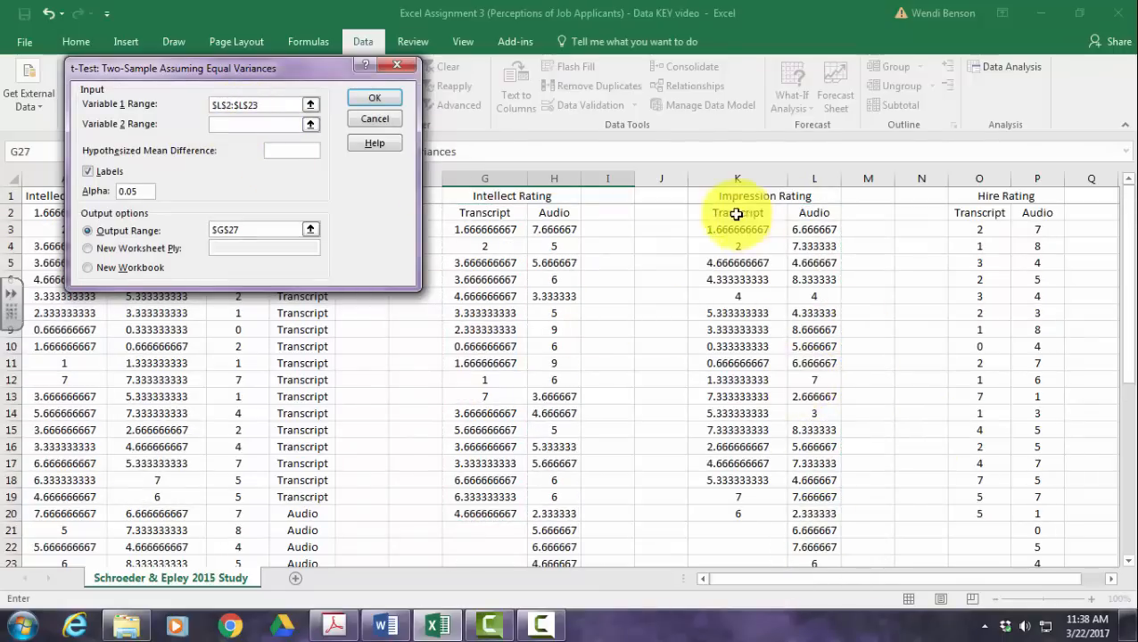
drag(737, 214, 741, 518)
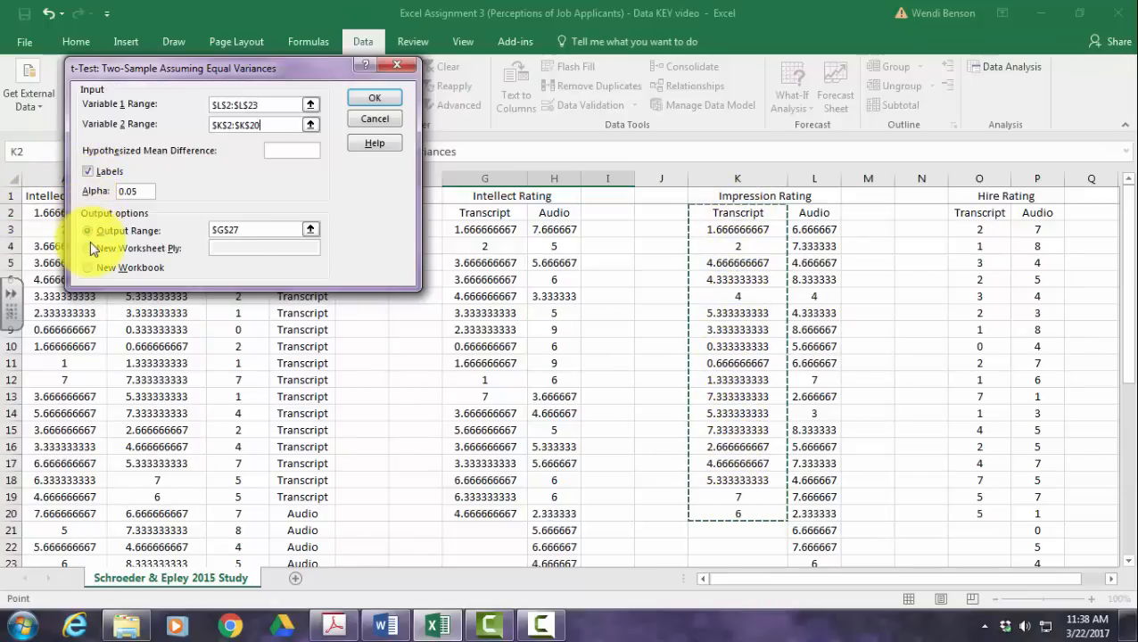
Set the Impression t-test's output range to cell K27 and run it.
click(190, 234)
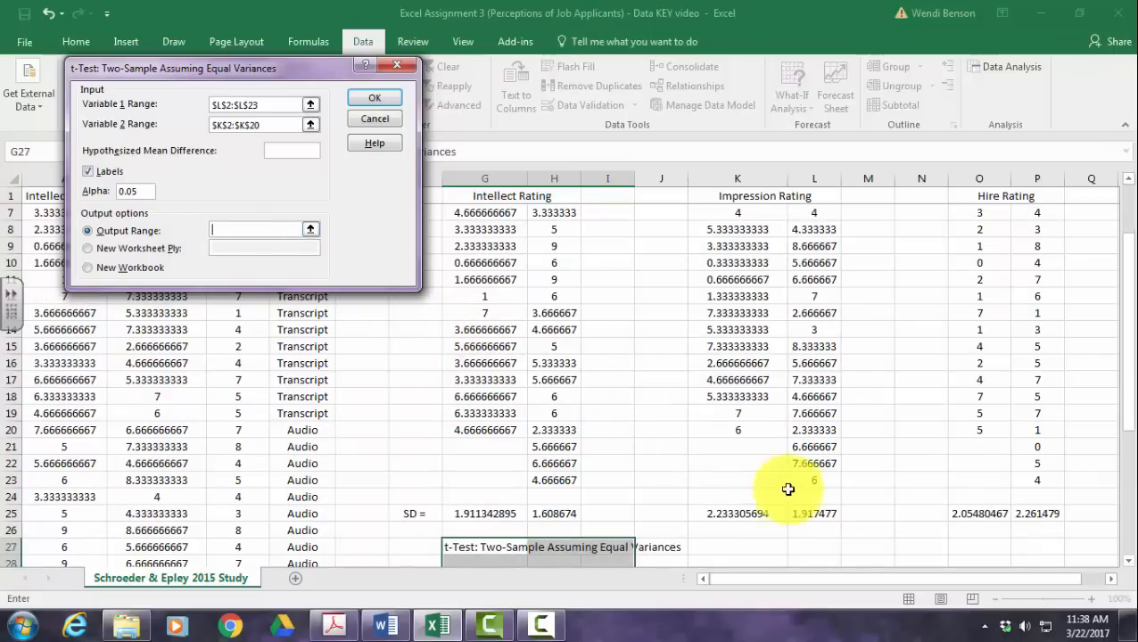
scroll(802, 526, down, 2)
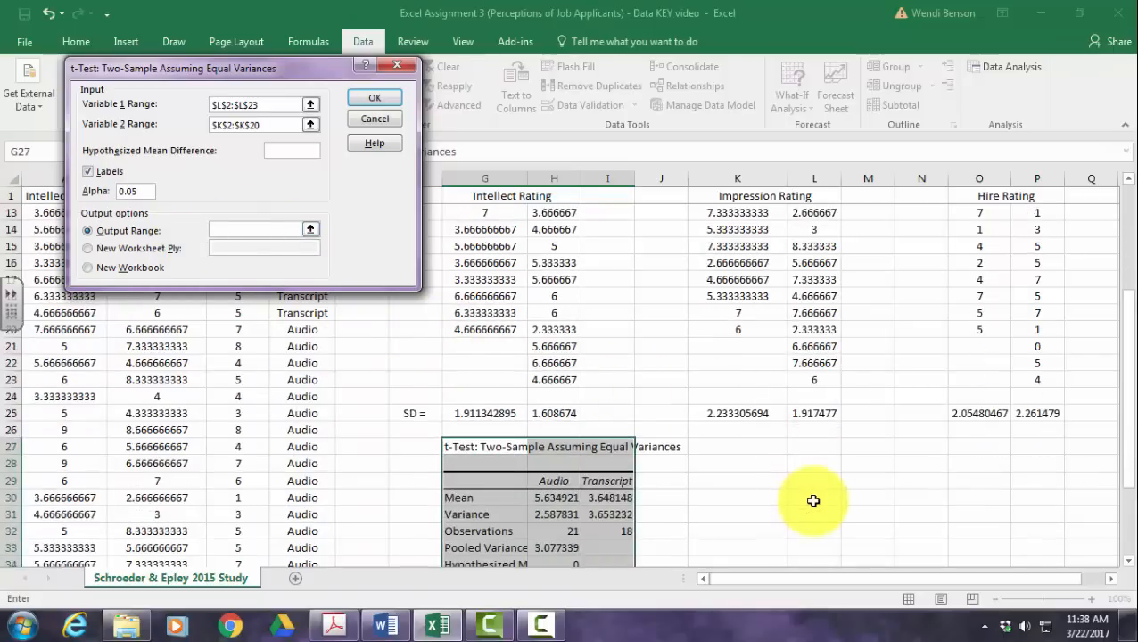
click(719, 449)
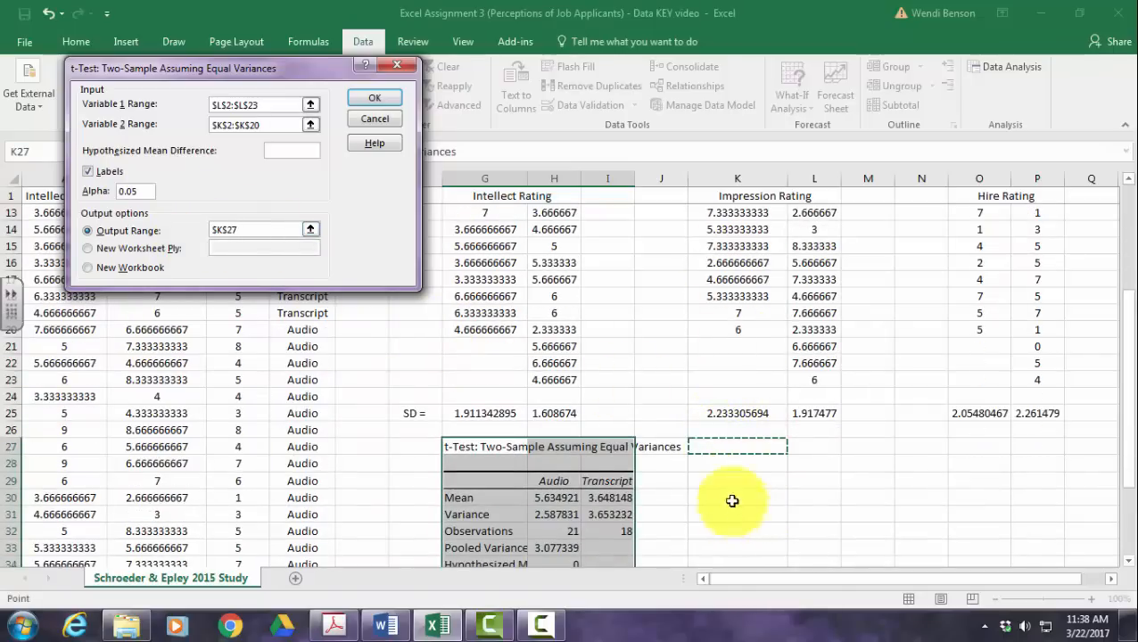
click(382, 96)
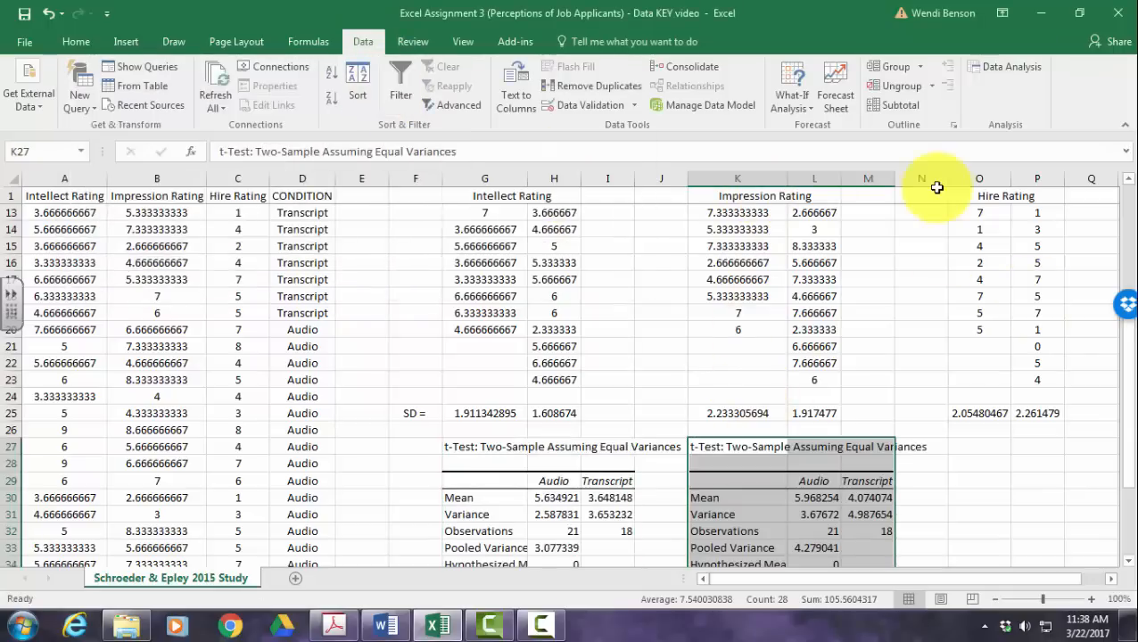
scroll(981, 426, up, 4)
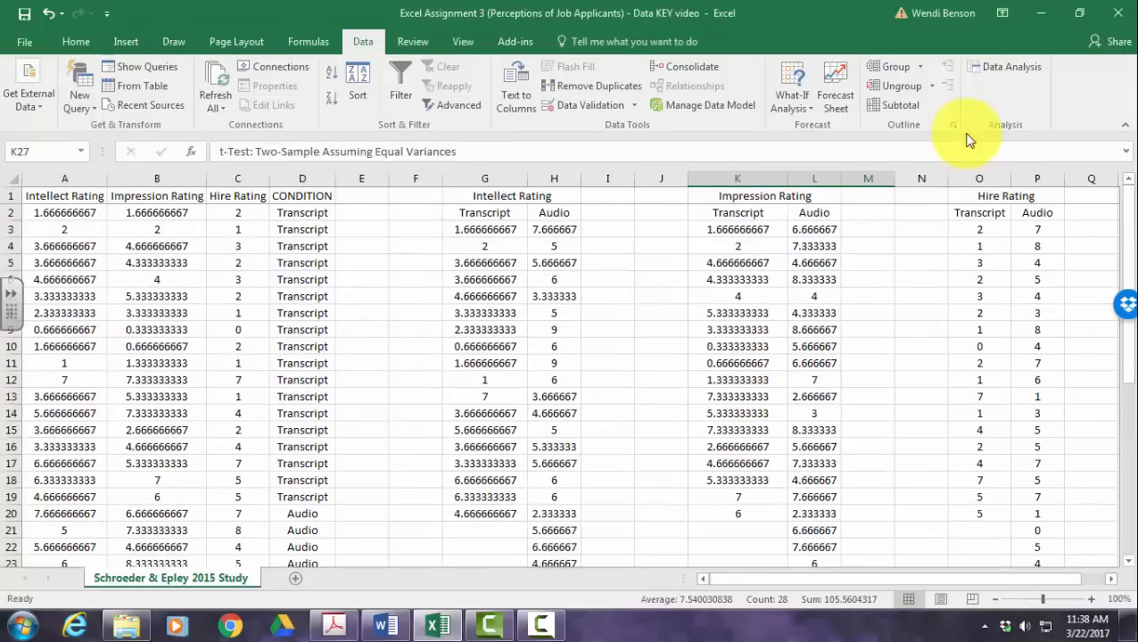
Start another equal-variances t-test for Hire Rating, with Audio P2:P23 as Variable 1 and Transcript O2:O20 as Variable 2.
click(992, 72)
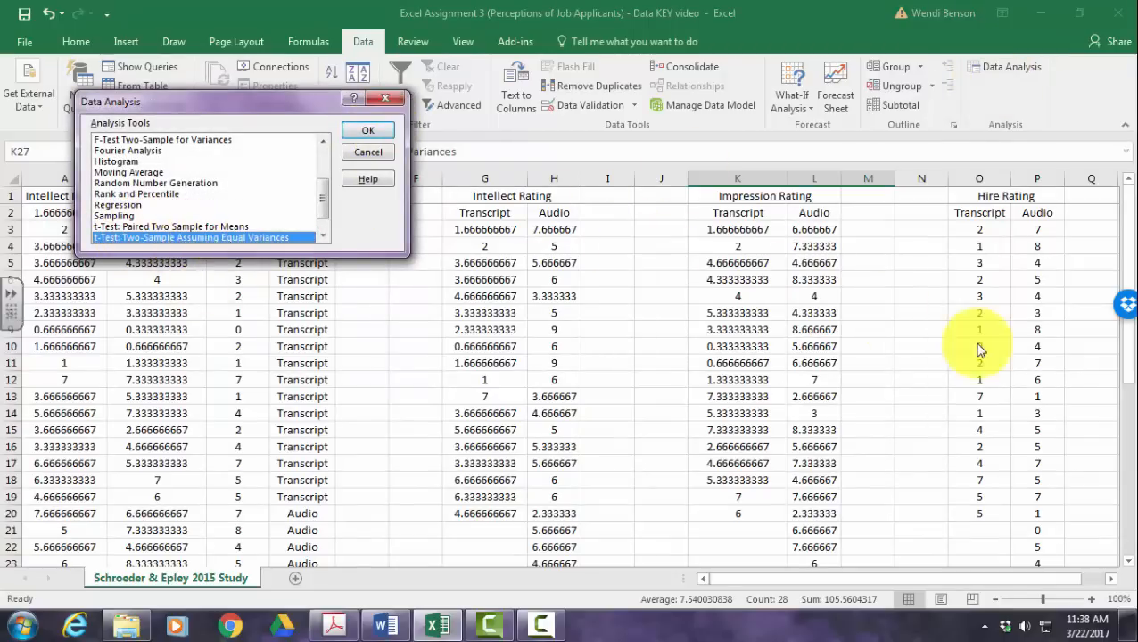
click(372, 134)
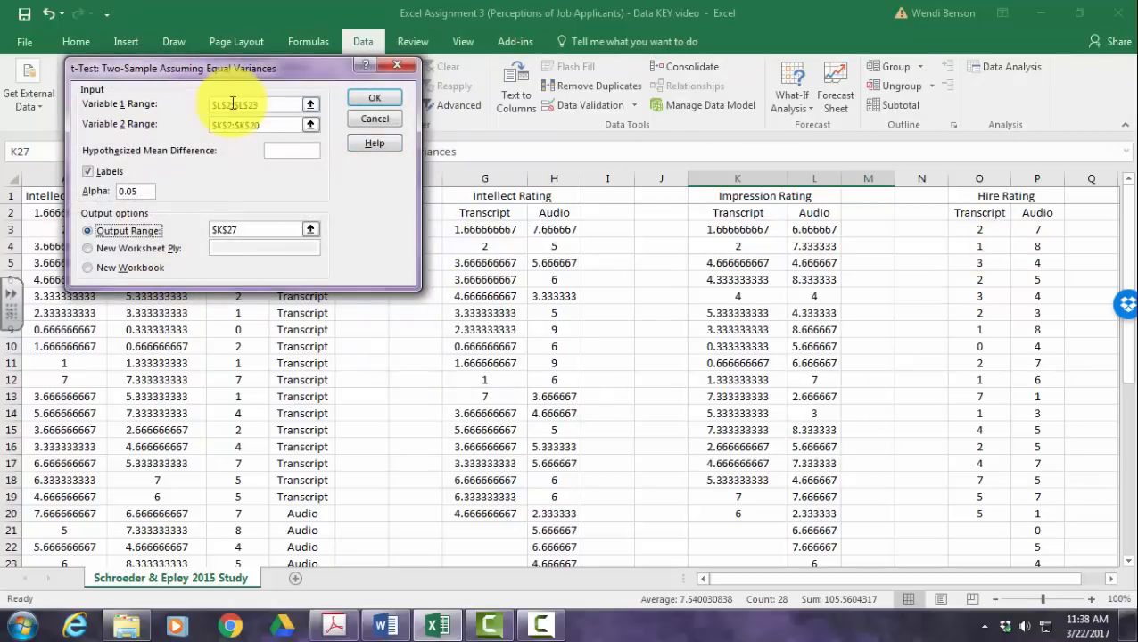
triple_click(263, 104)
key(BackSpace)
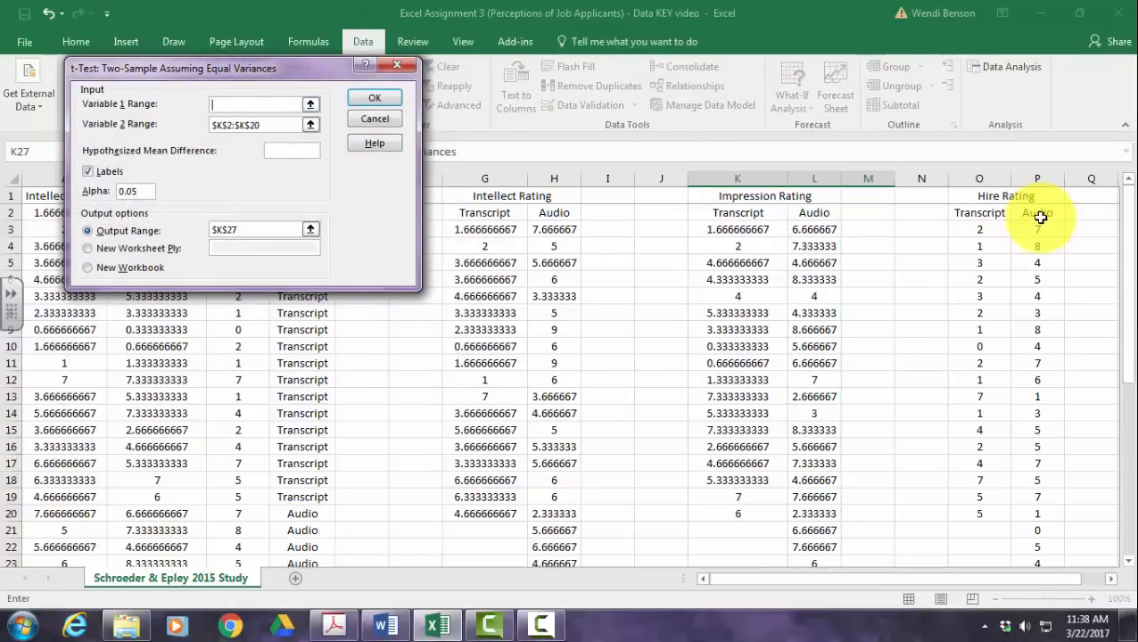
drag(1039, 218, 1045, 530)
drag(268, 125, 176, 132)
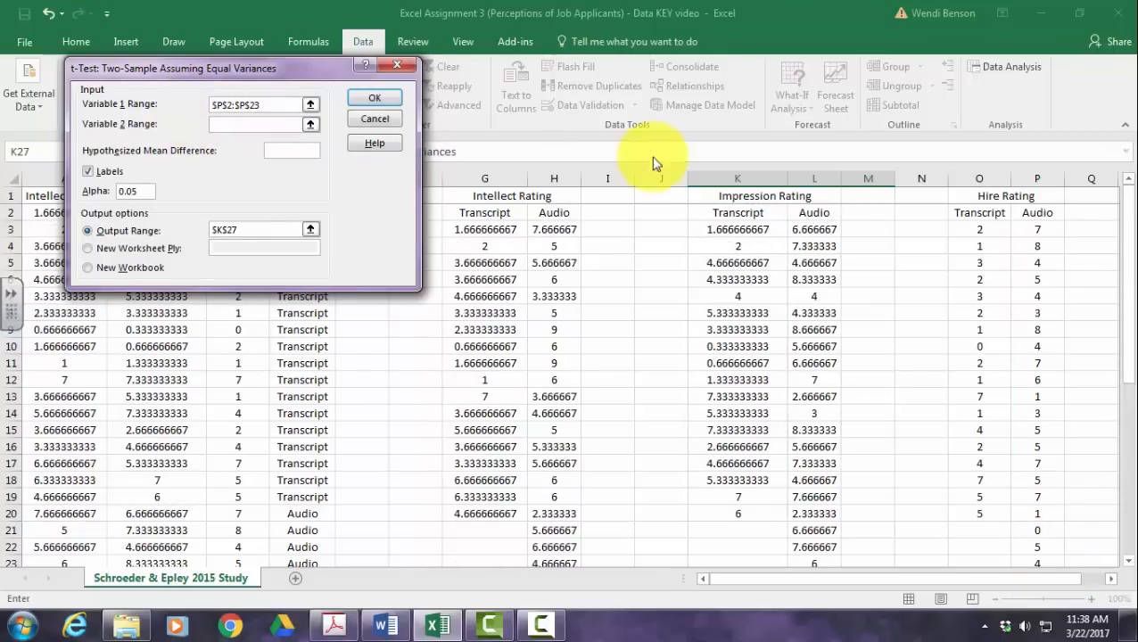
drag(978, 212, 960, 508)
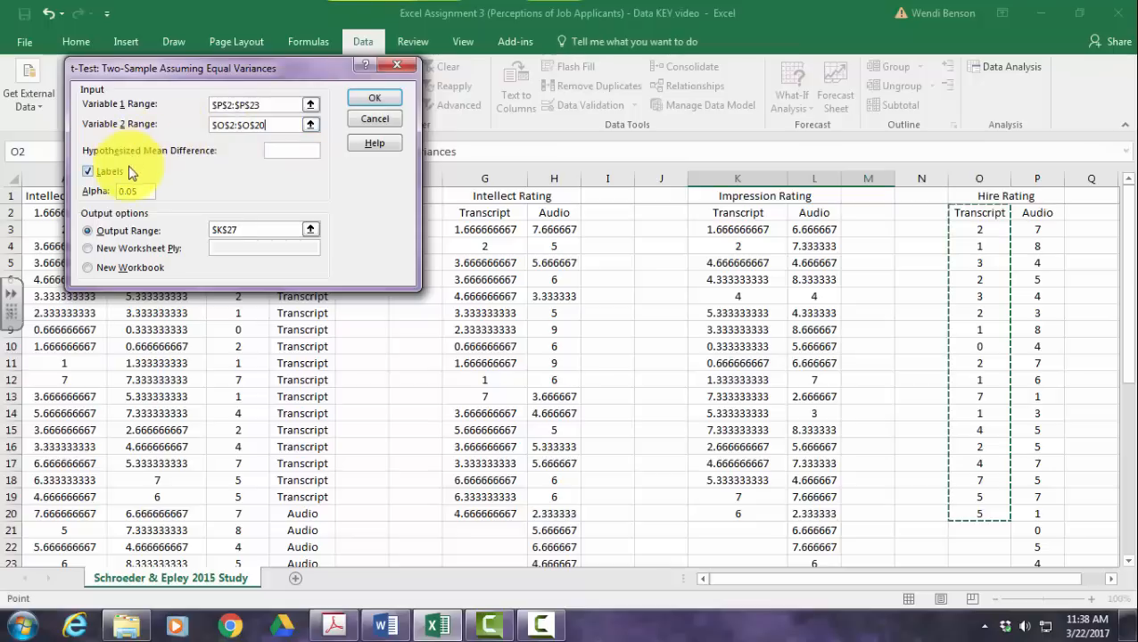
Set the Hire Rating t-test's output range to cell O27 and run it.
double_click(267, 231)
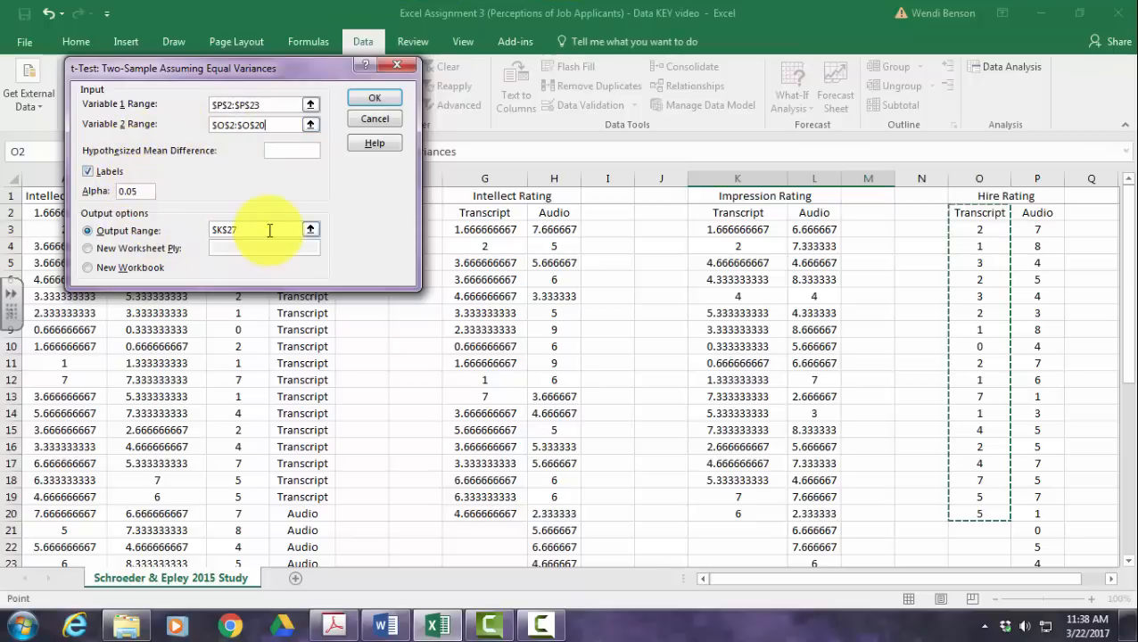
key(BackSpace)
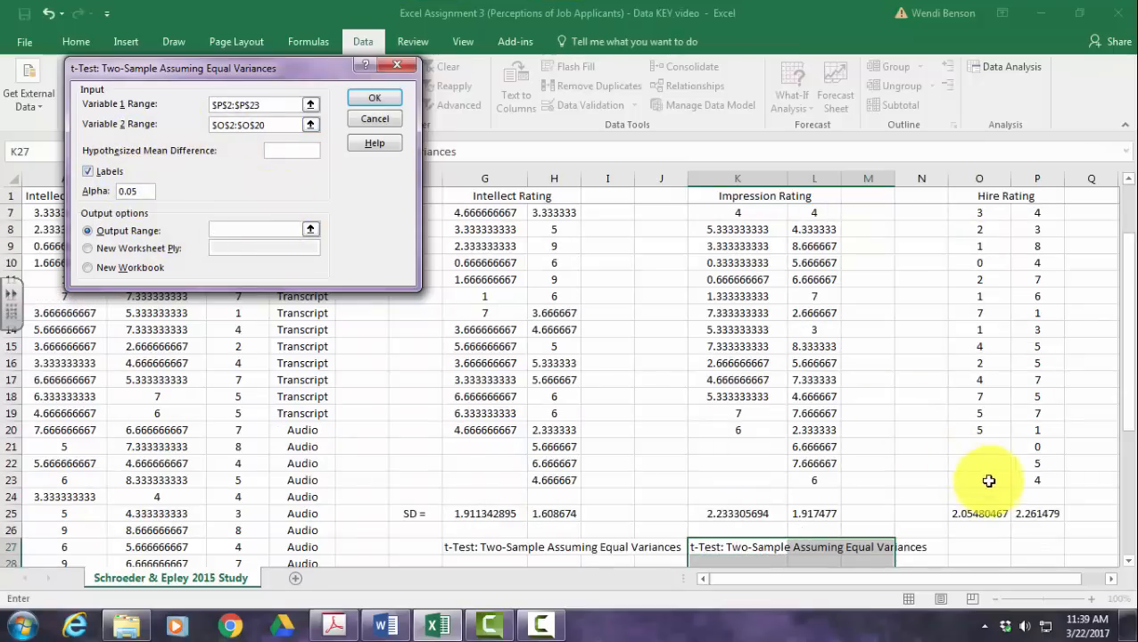
scroll(996, 486, down, 3)
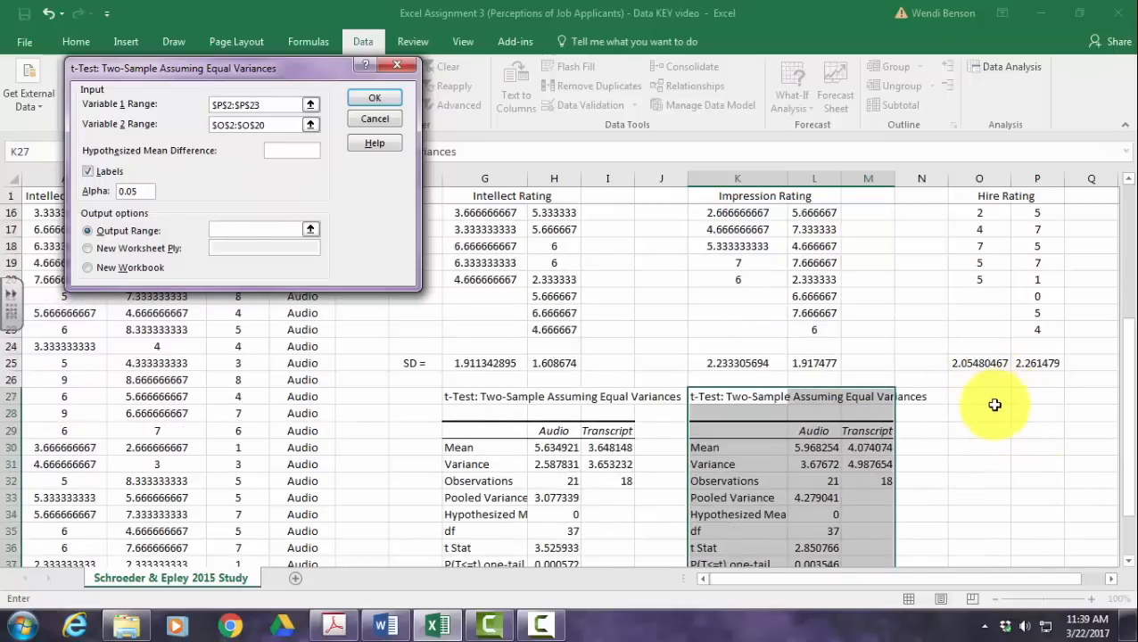
click(370, 99)
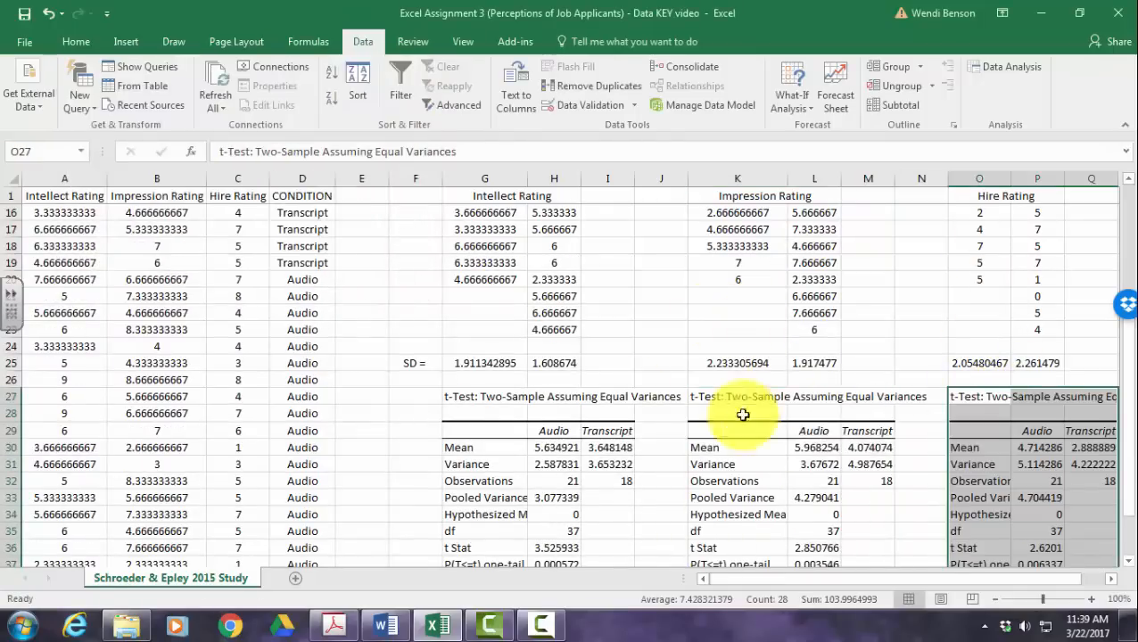
scroll(656, 437, down, 2)
scroll(652, 439, down, 1)
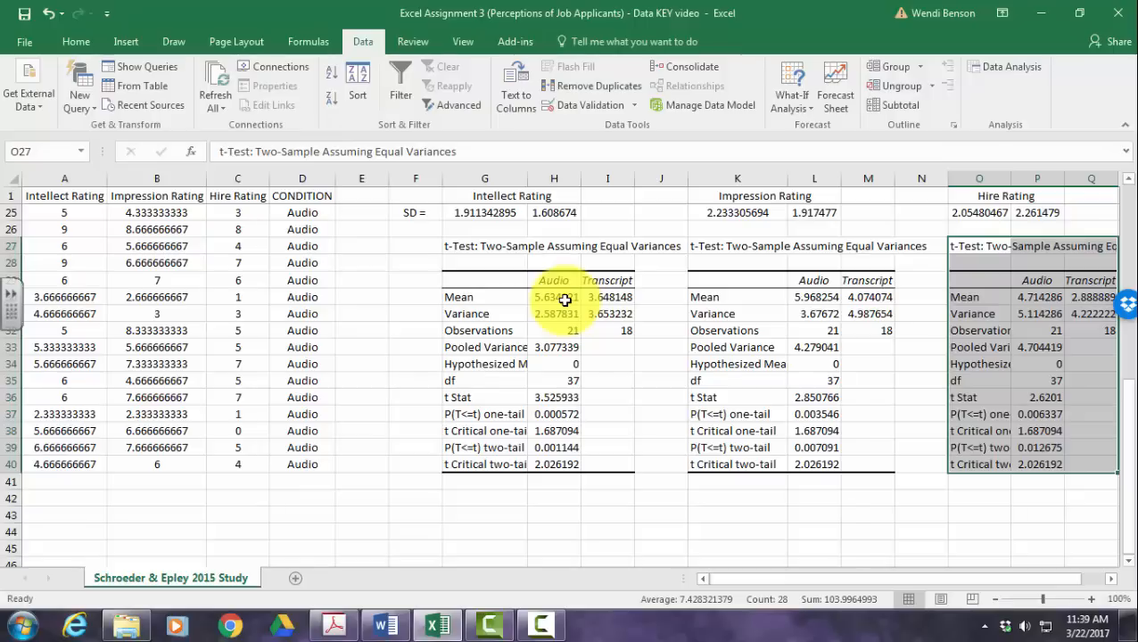
drag(565, 301, 589, 462)
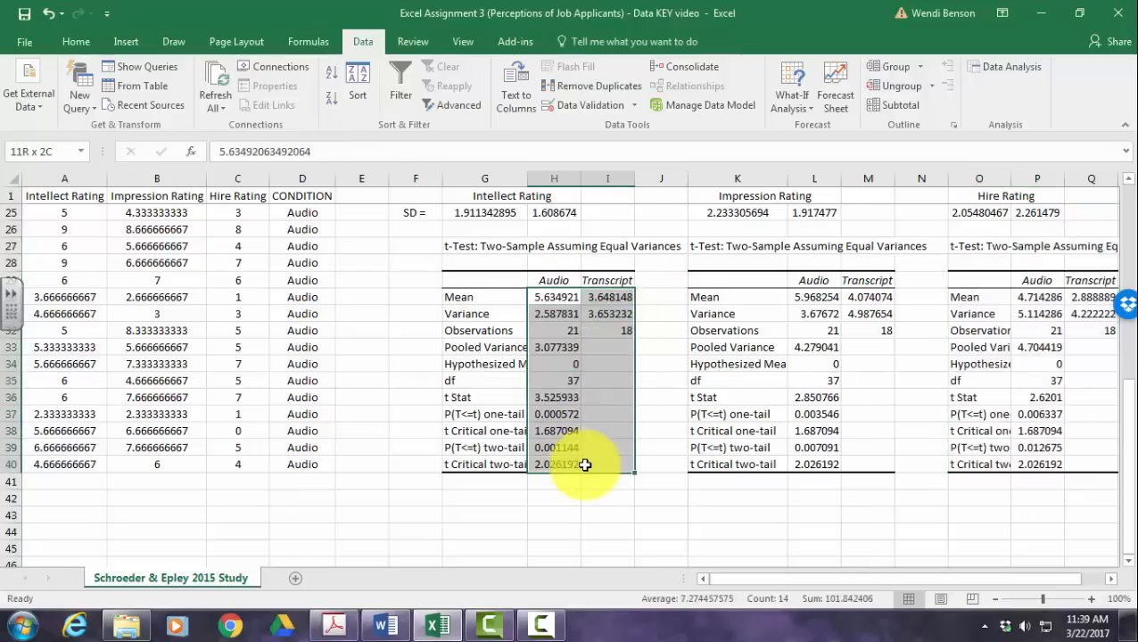
right_click(593, 409)
key(Escape)
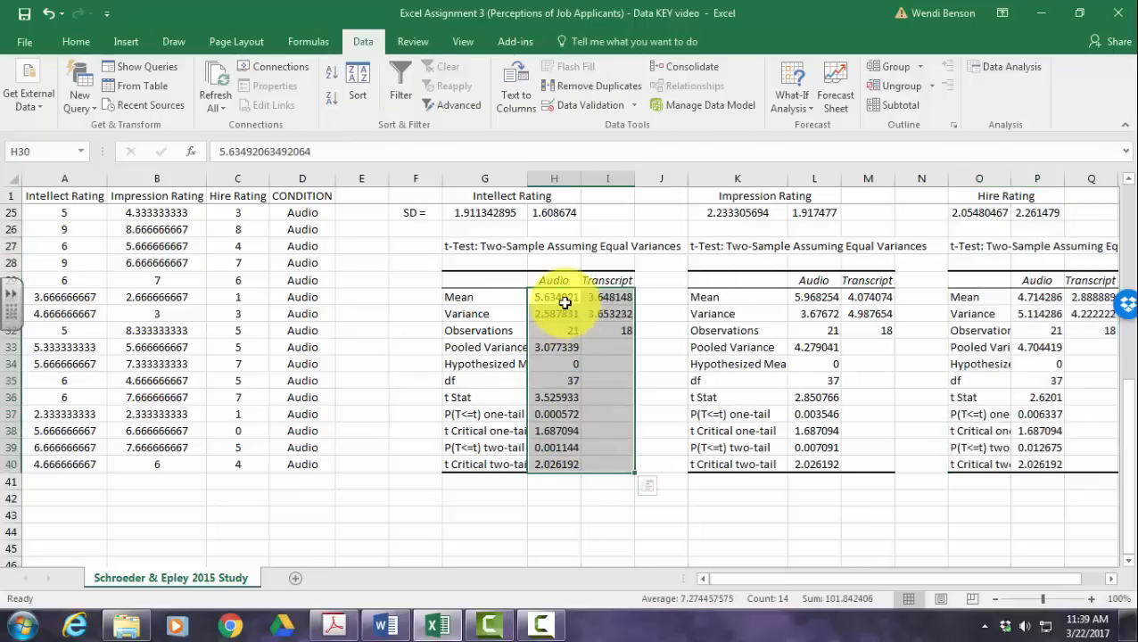
Format the values of all three t-test outputs, from H30 through column Q row 40, as numbers with three decimal places.
drag(564, 304, 1094, 467)
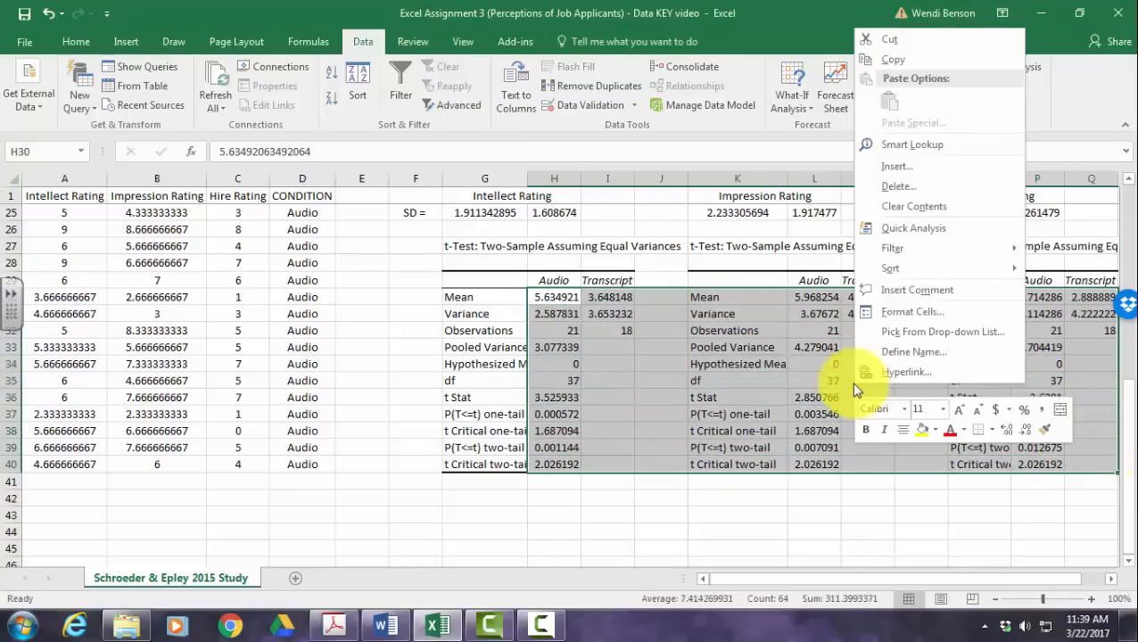
right_click(851, 384)
click(912, 314)
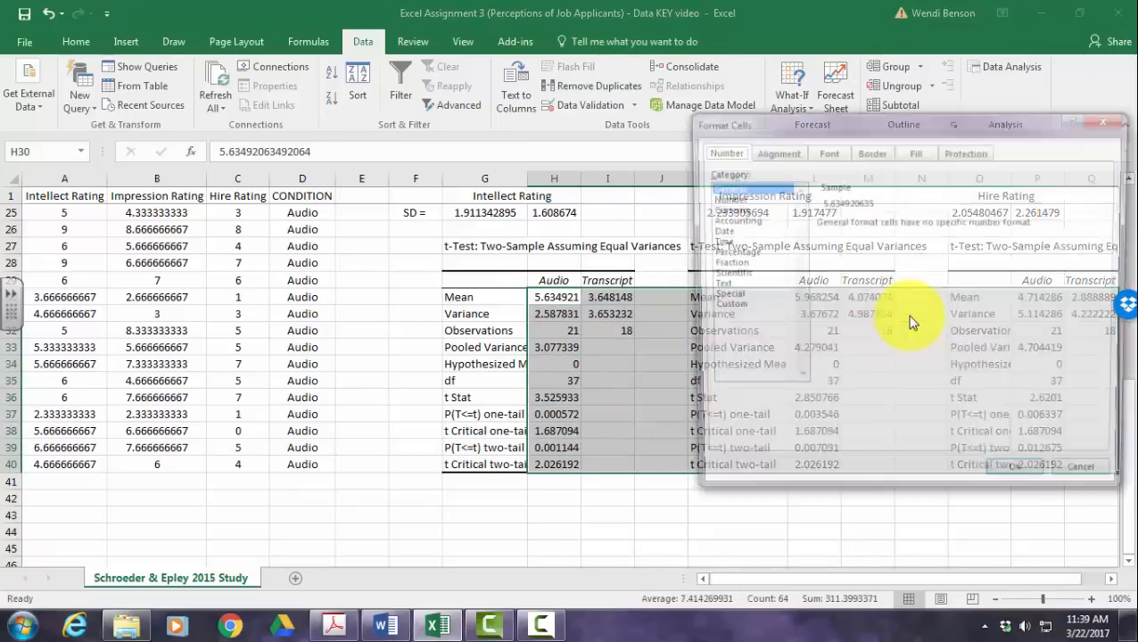
click(723, 198)
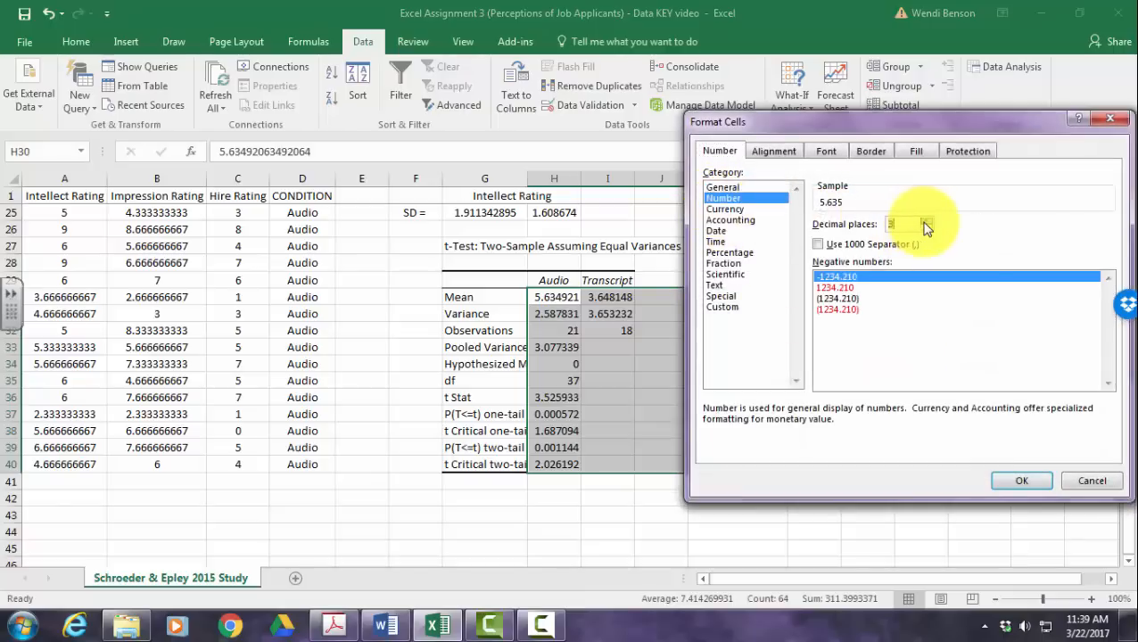
click(1033, 482)
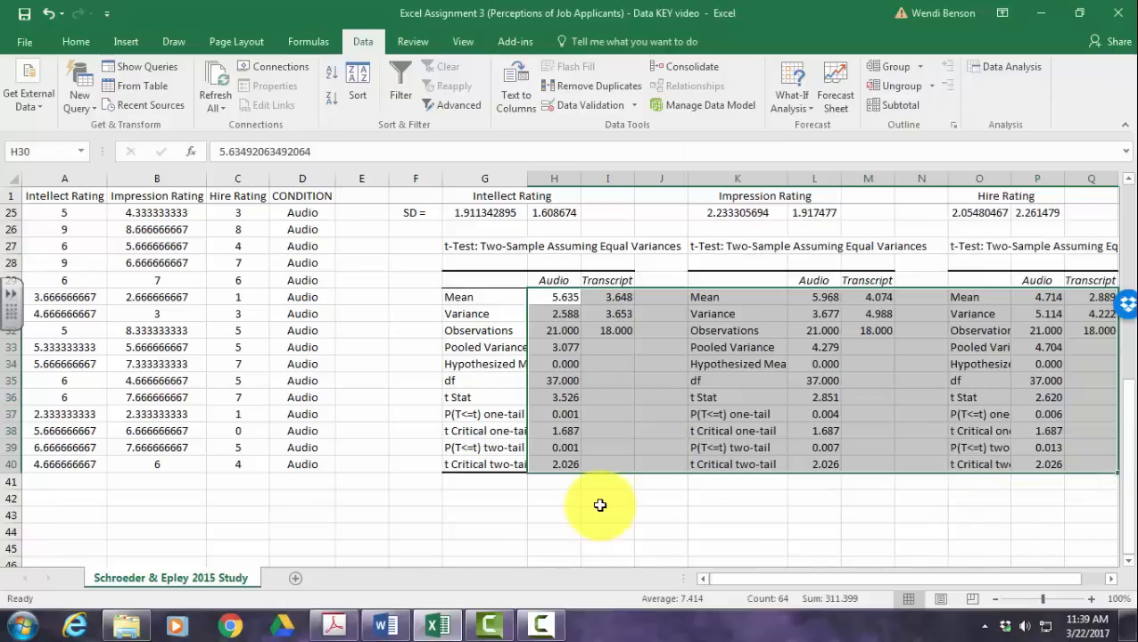
click(608, 517)
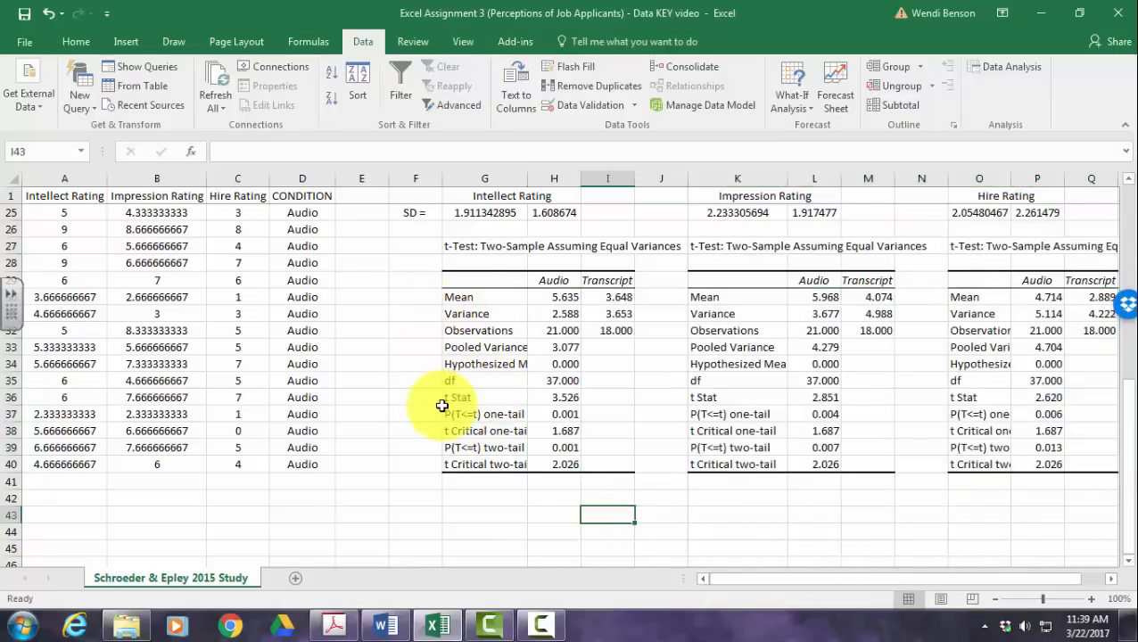
Switch to the Word assignment and read question 1's sub-questions a to e about the Intellect t-test.
click(385, 624)
click(377, 375)
scroll(379, 375, down, 3)
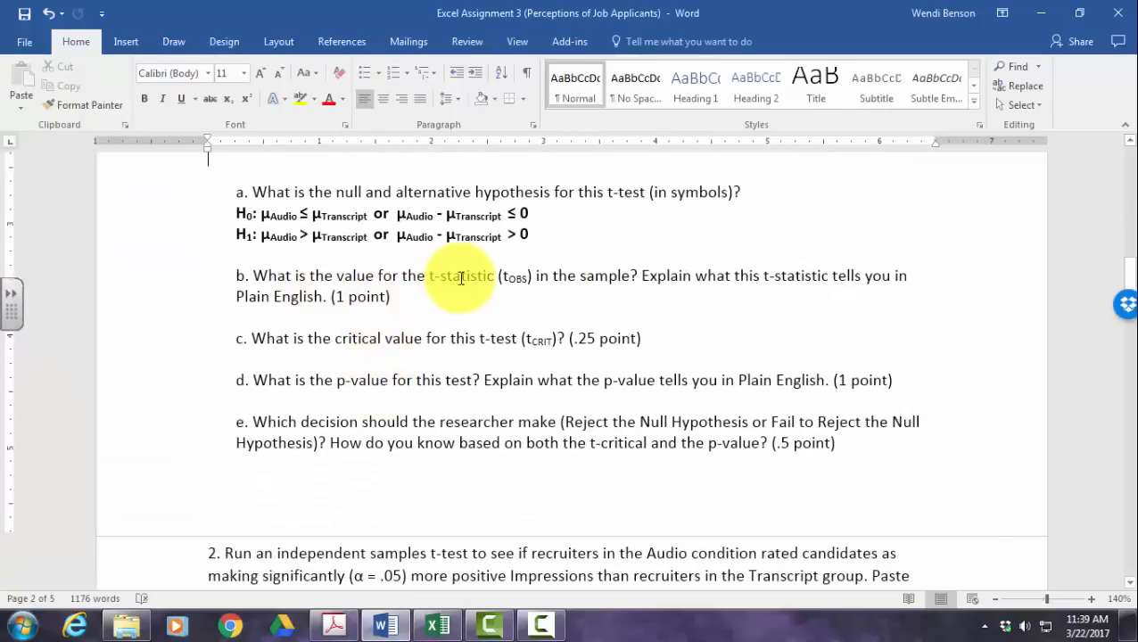
Switch back to Excel and calculate the square root of the Intellect Audio variance in cell F31 with =SQRT(H31).
click(437, 624)
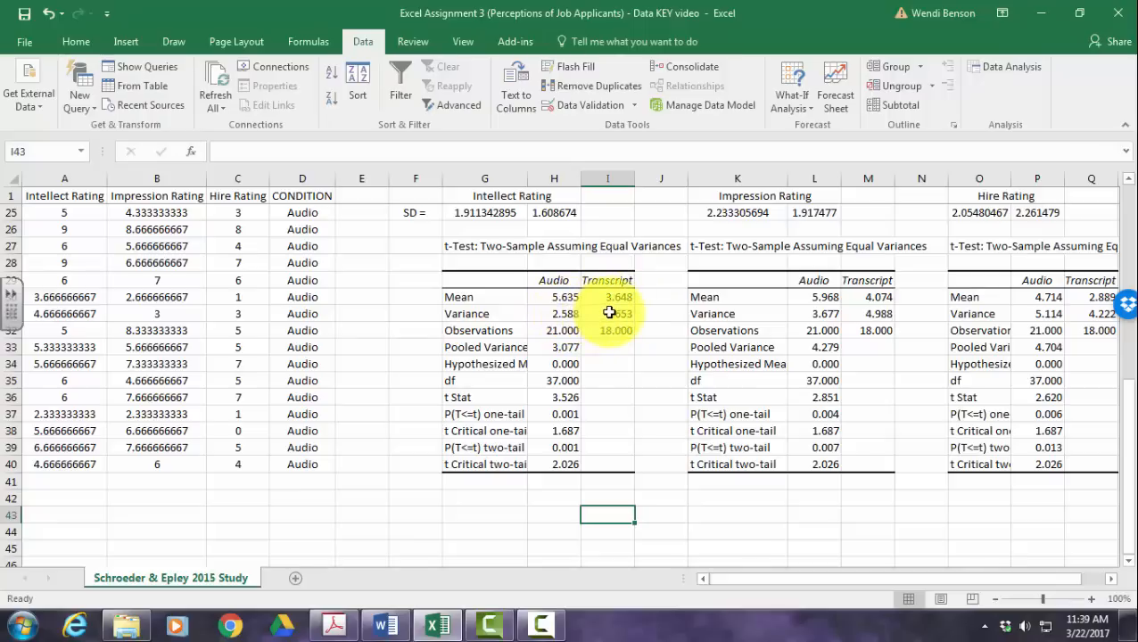
click(409, 314)
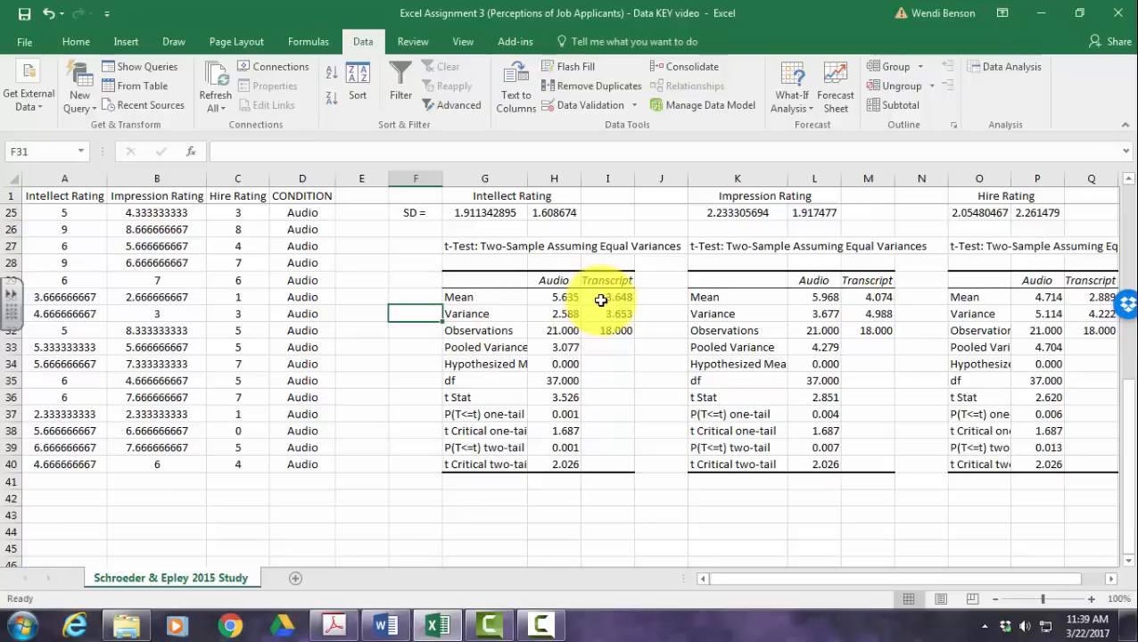
text(=sqrt)
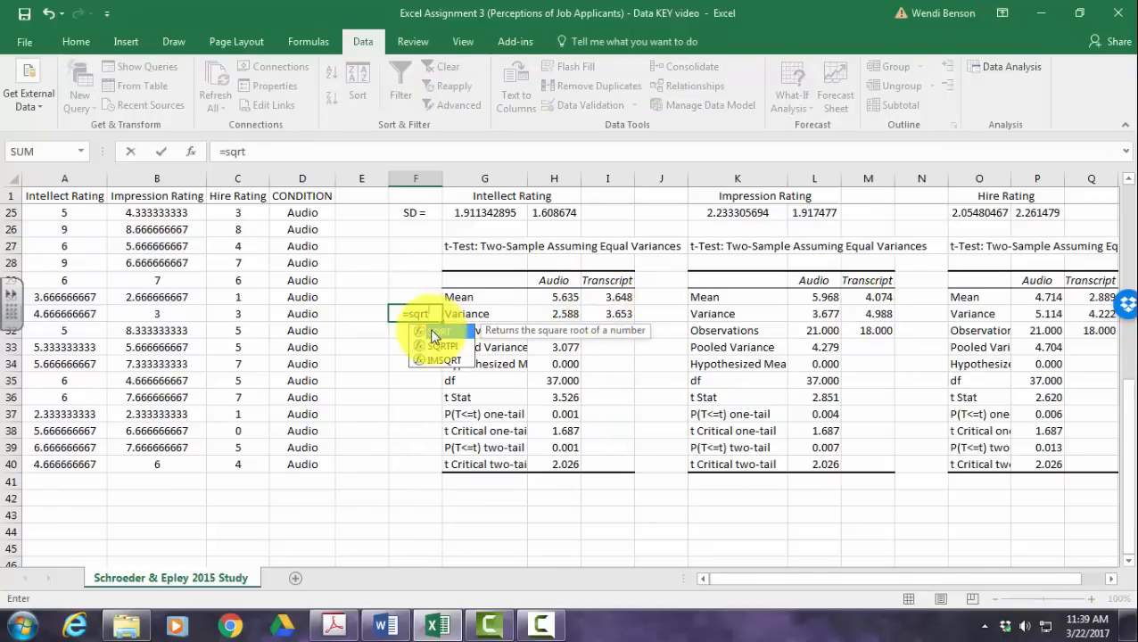
double_click(435, 332)
click(554, 313)
key(Return)
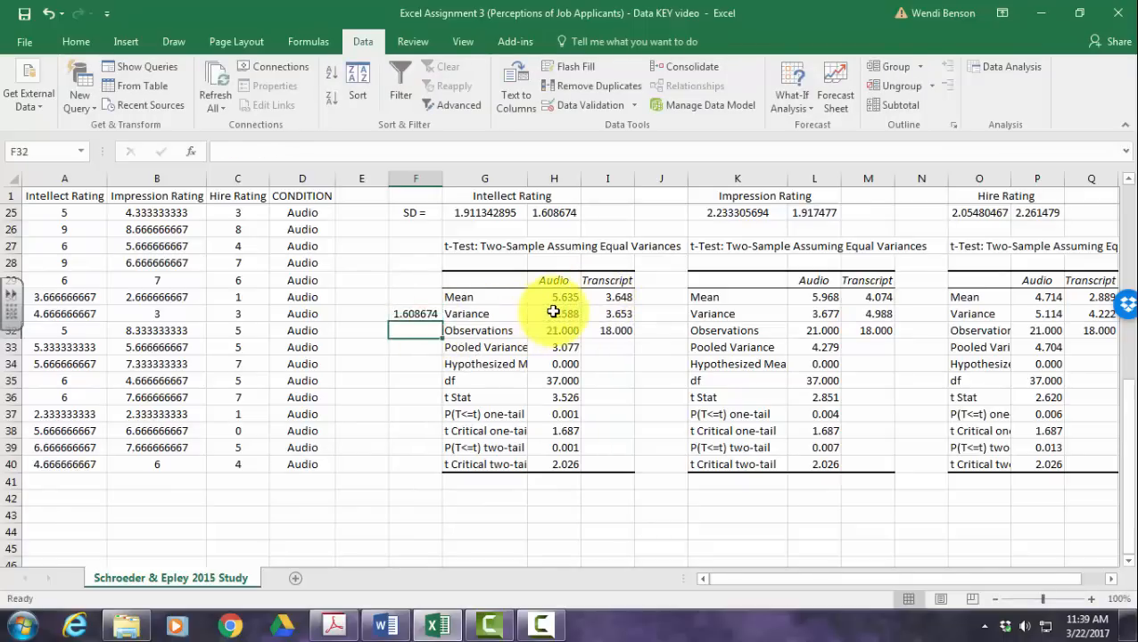
Compare the square root in F31 with the Intellect Audio standard deviation in H25, and clear F31.
click(551, 212)
click(414, 313)
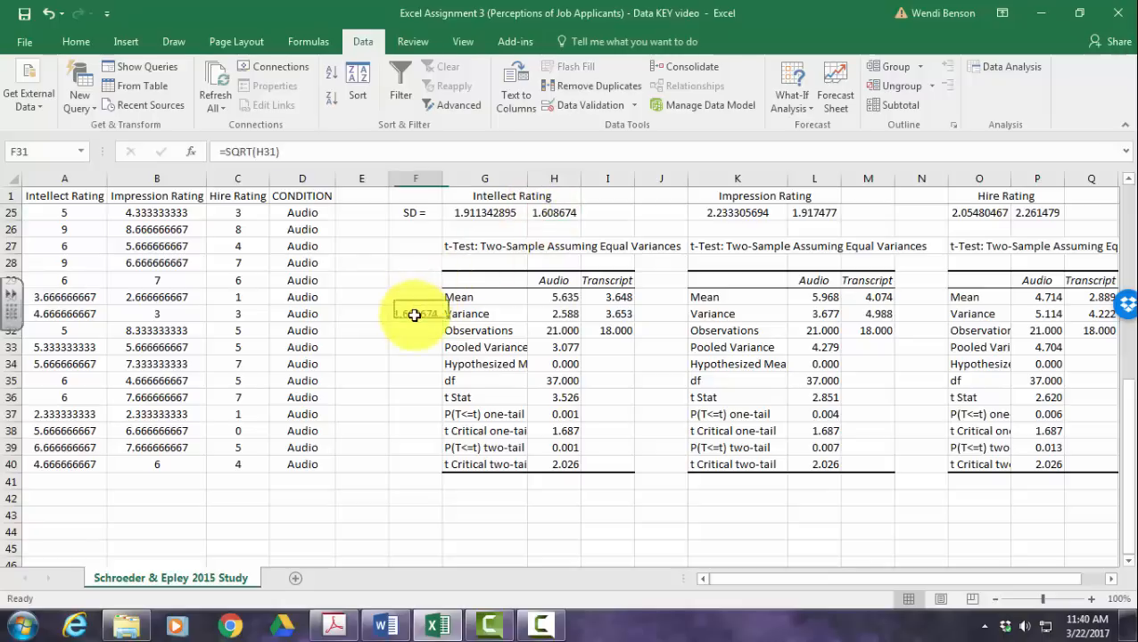
click(547, 213)
click(411, 316)
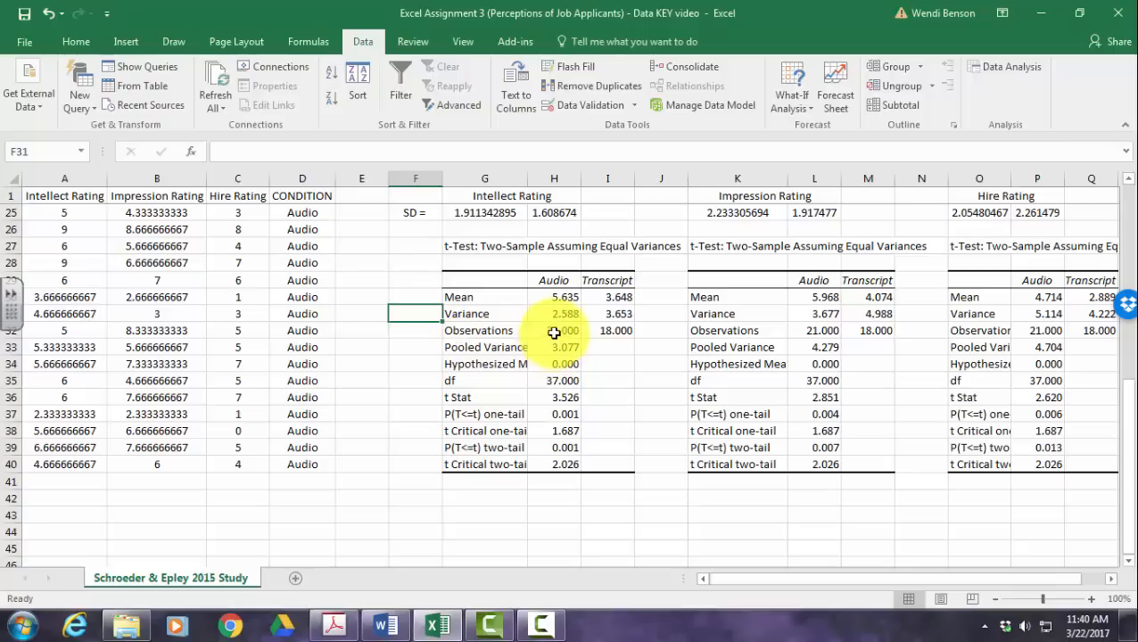
Examine the observations, pooled variance, hypothesized mean difference, degrees of freedom and t Stat in the Intellect t-test output.
click(554, 332)
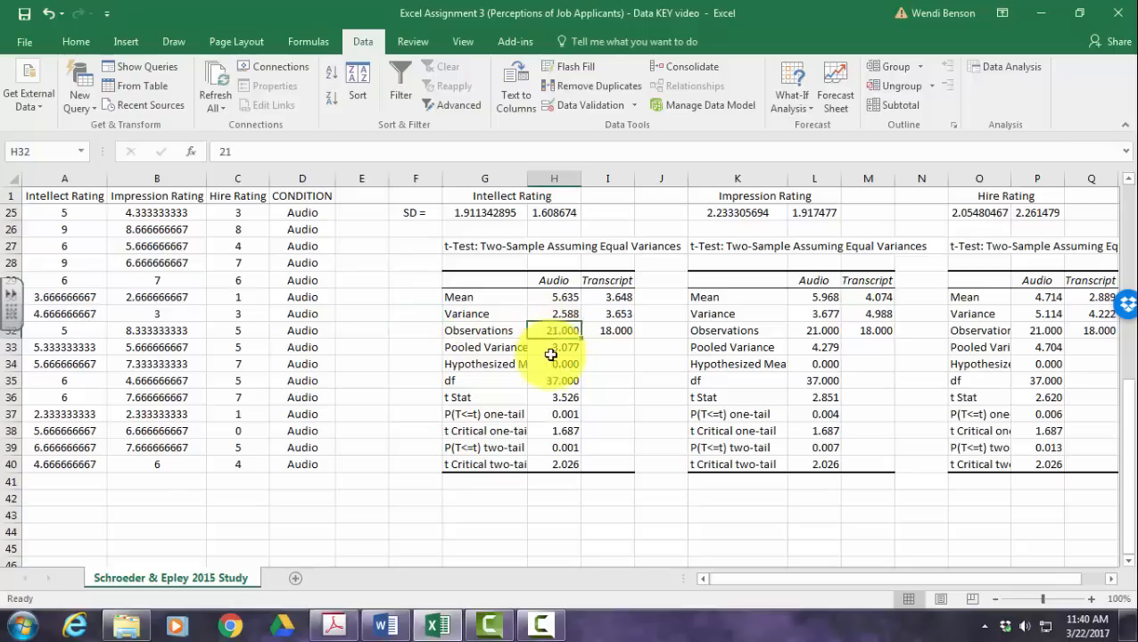
click(615, 332)
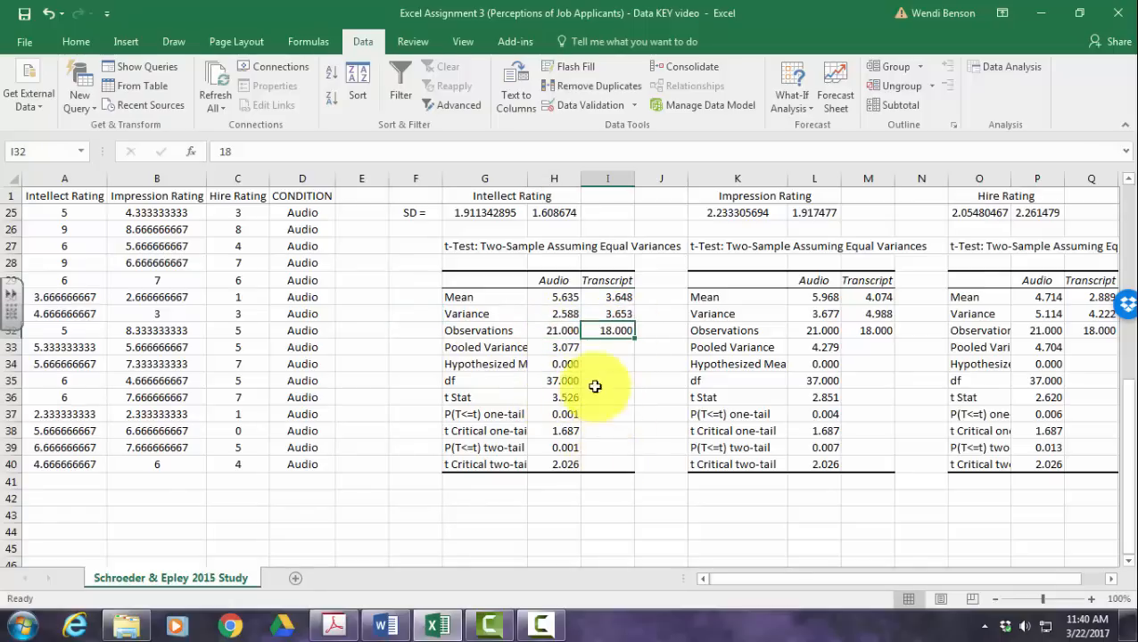
click(562, 349)
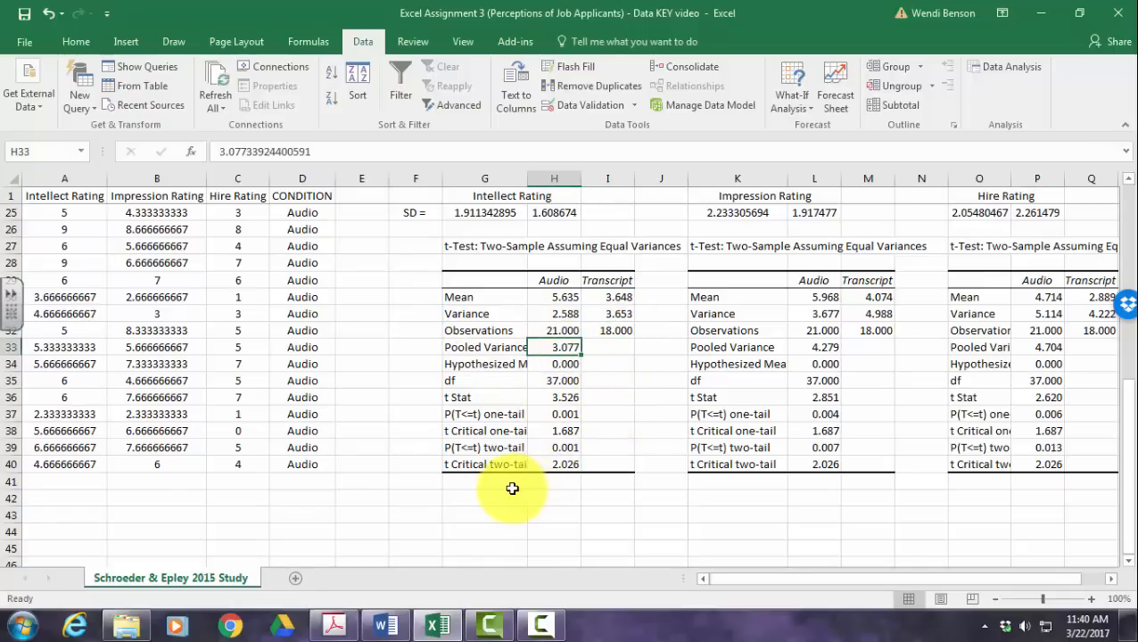
click(557, 366)
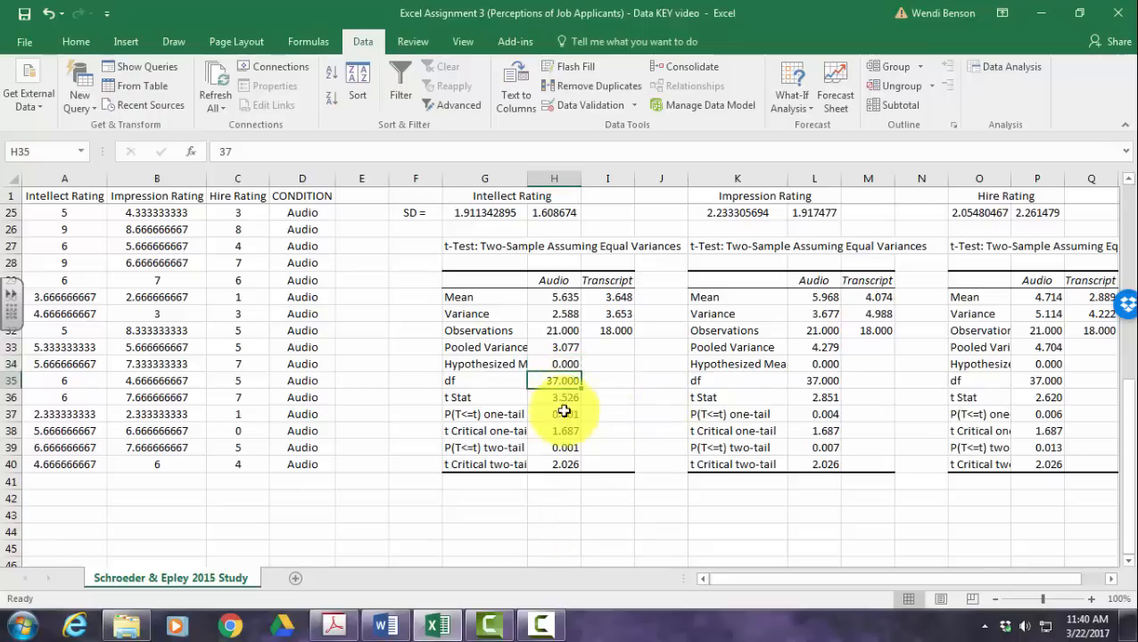
click(609, 332)
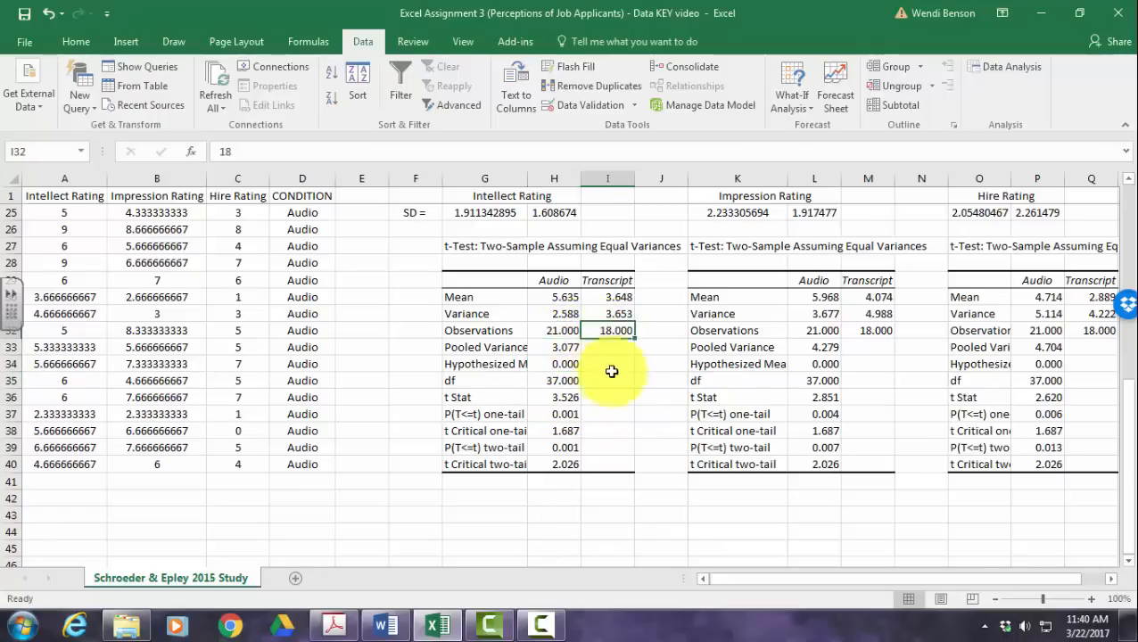
click(555, 396)
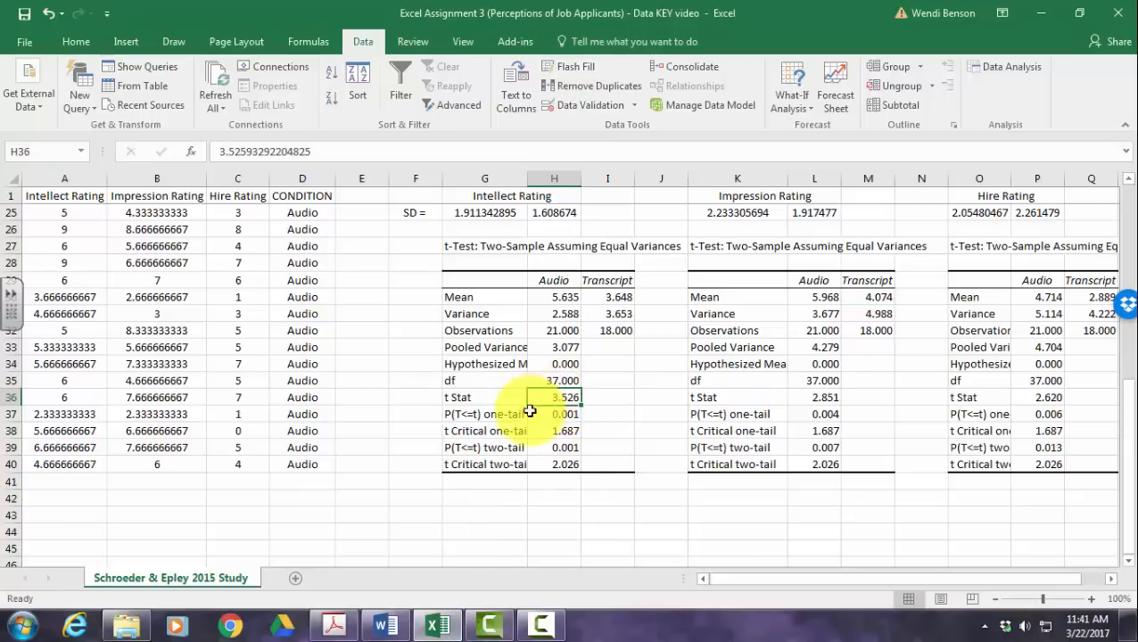
Check question 1's wording and hypotheses in Word against the Intellect t-test's one-tail p-value and critical value rows in Excel, ending in Word.
click(399, 631)
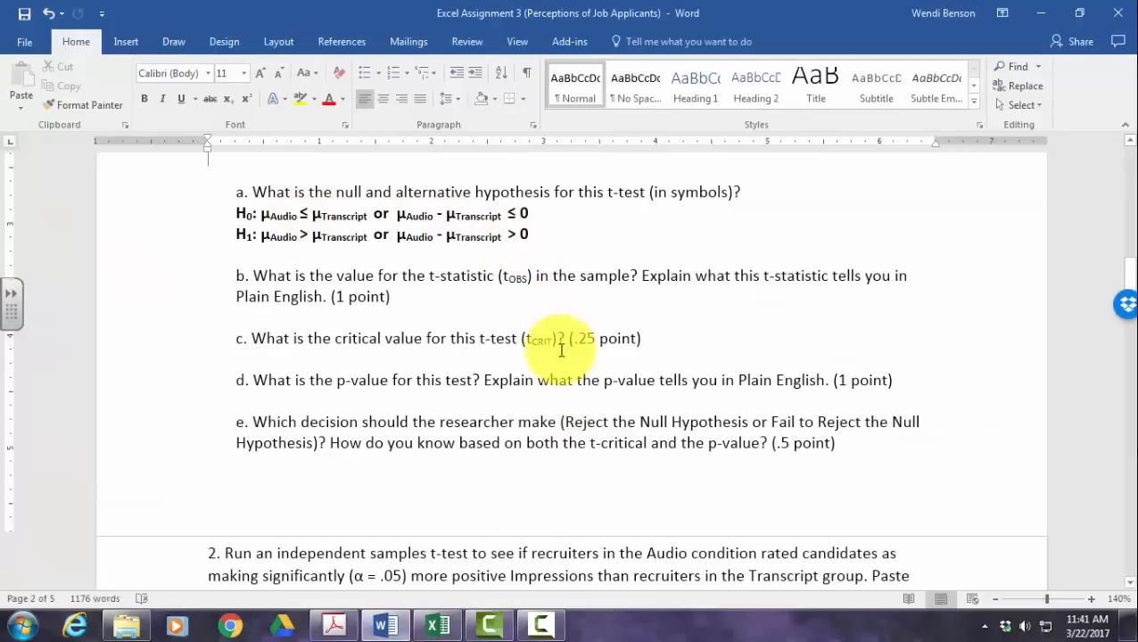
scroll(561, 351, up, 4)
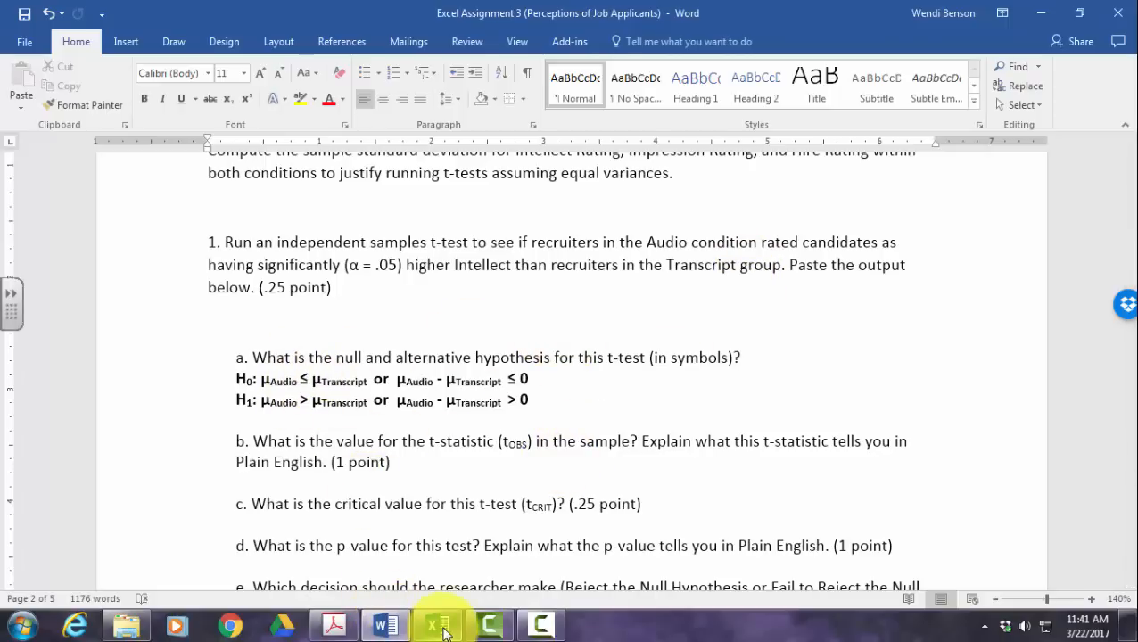
click(450, 617)
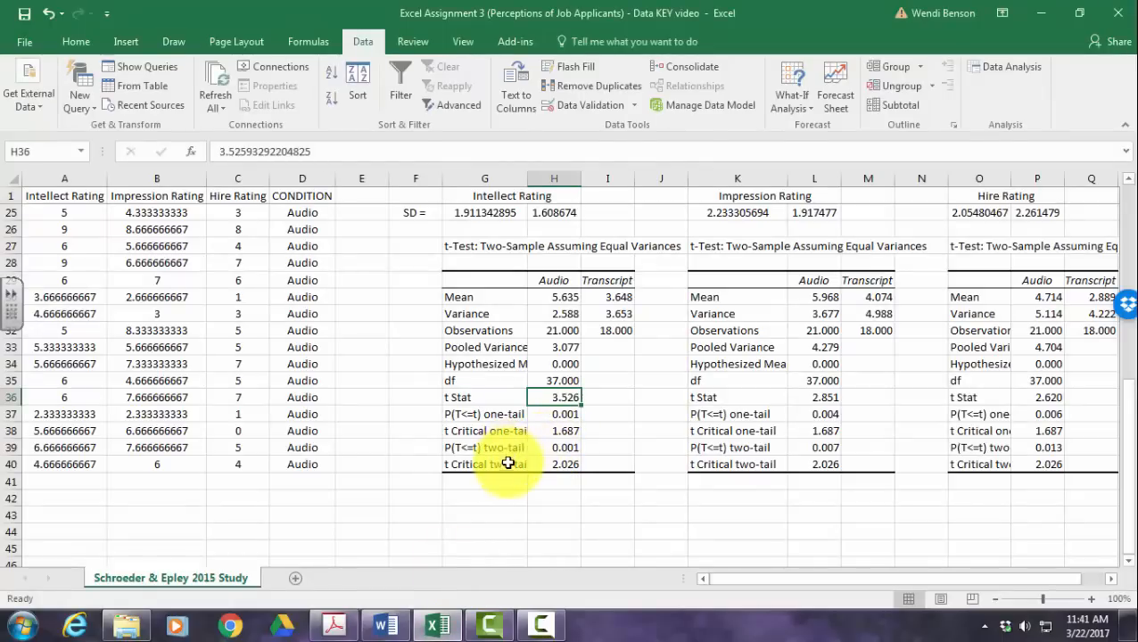
drag(501, 417, 541, 435)
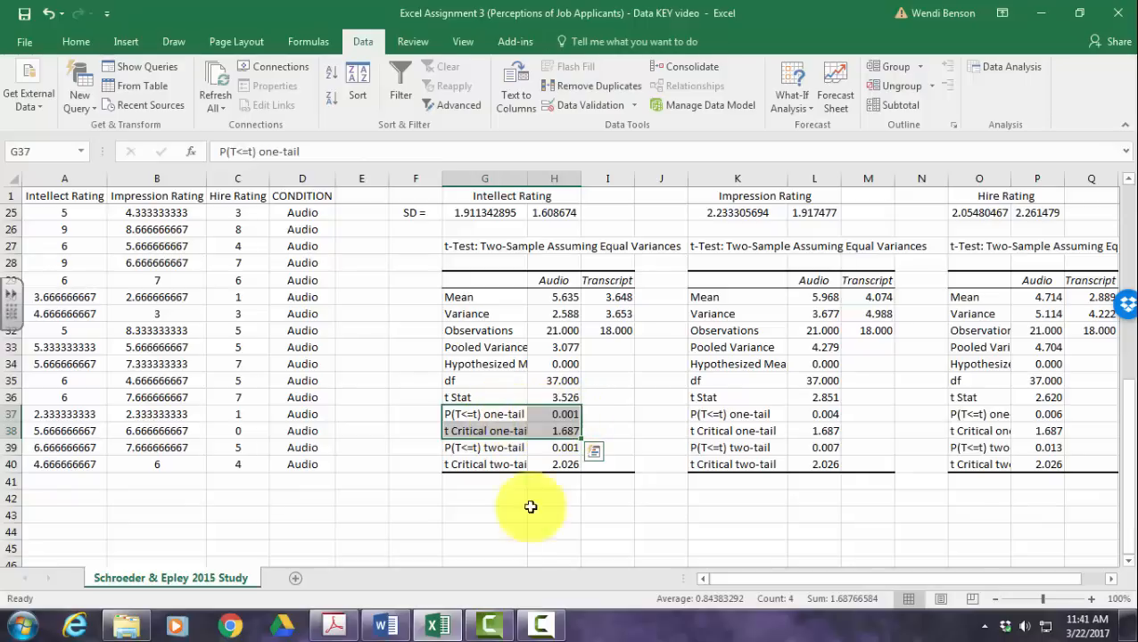
click(393, 629)
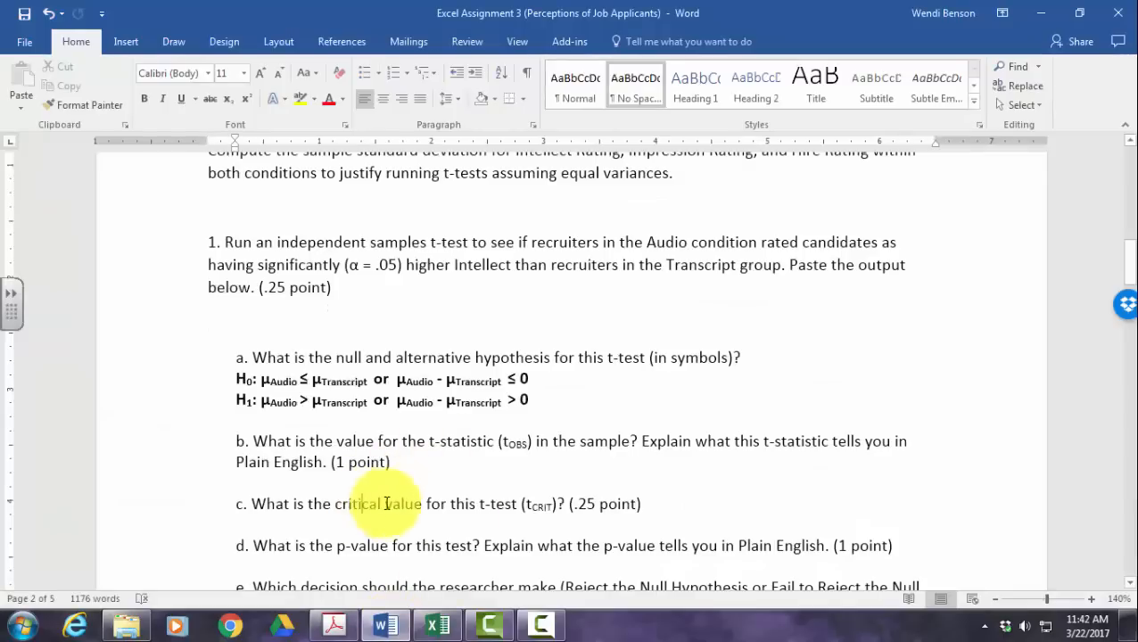
Read question 1's parts b to e in Word, and check the Audio and Transcript means in Excel's Intellect t-test output.
scroll(398, 515, down, 3)
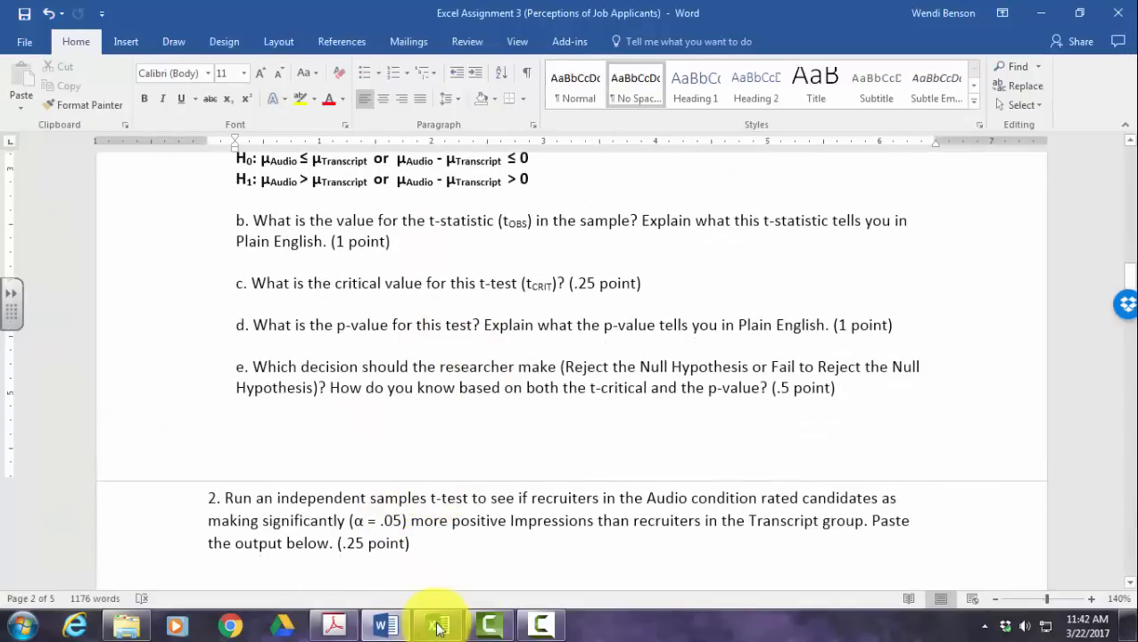
click(437, 620)
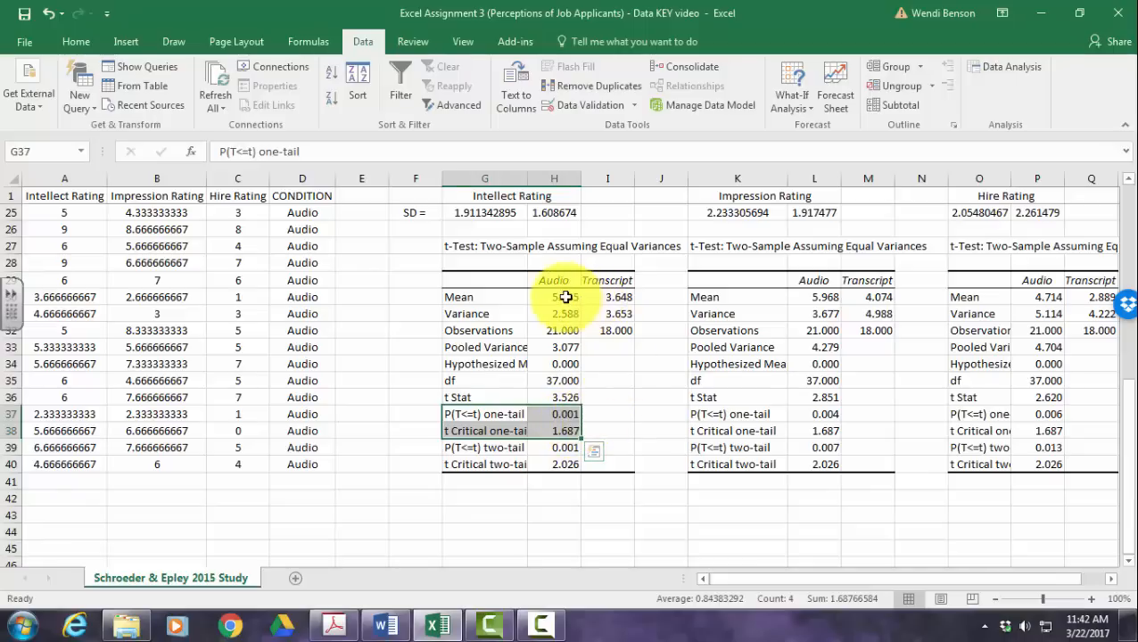
mouse_move(593, 299)
mouse_down()
mouse_move(549, 318)
mouse_move(602, 299)
mouse_up()
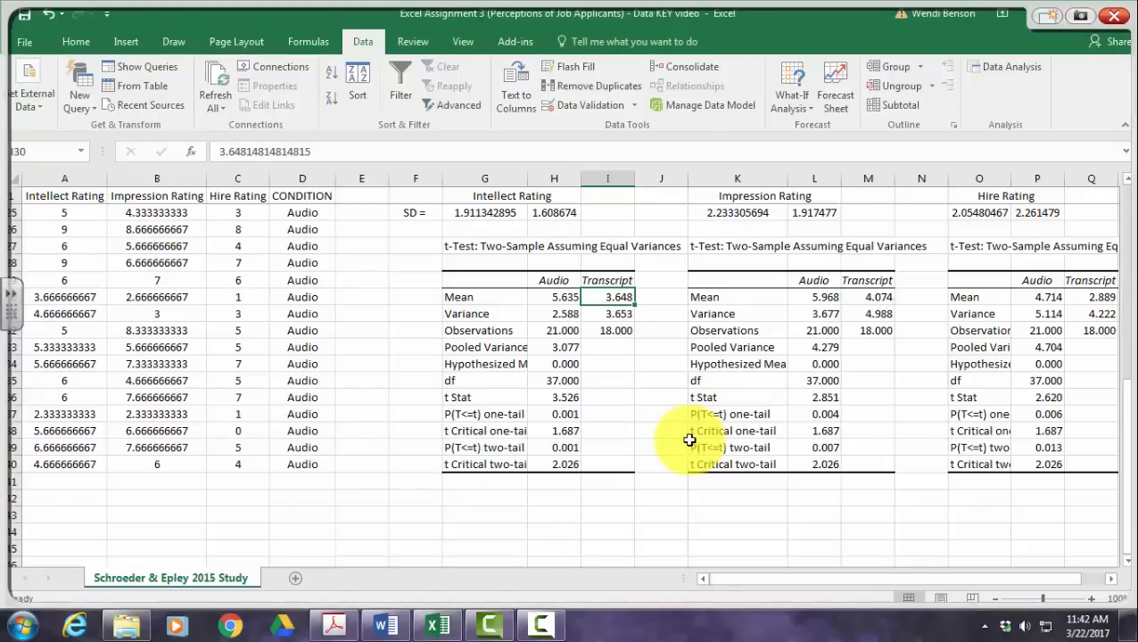
Handwrite "α = .05", "p = .001" and "p < α" beside the Intellect t-test output and bracket its two means.
mouse_move(376, 287)
mouse_down()
mouse_move(356, 298)
mouse_move(397, 294)
mouse_up()
drag(385, 302, 427, 271)
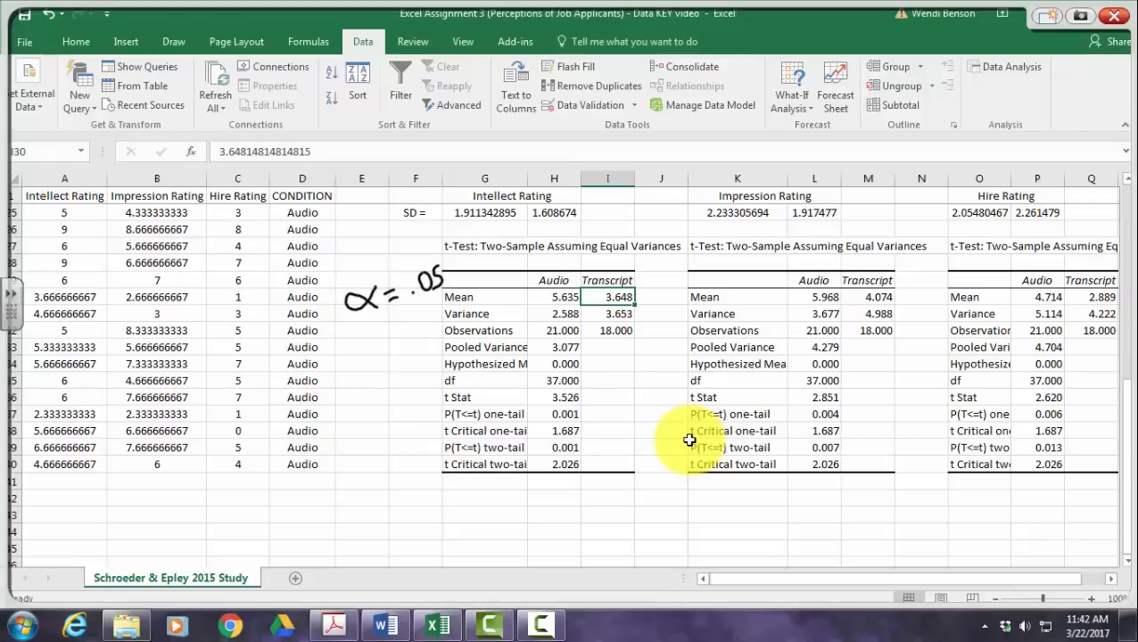
mouse_move(572, 293)
mouse_down()
mouse_move(589, 274)
mouse_move(597, 288)
mouse_up()
mouse_move(360, 338)
mouse_down()
mouse_move(368, 366)
mouse_move(433, 317)
mouse_up()
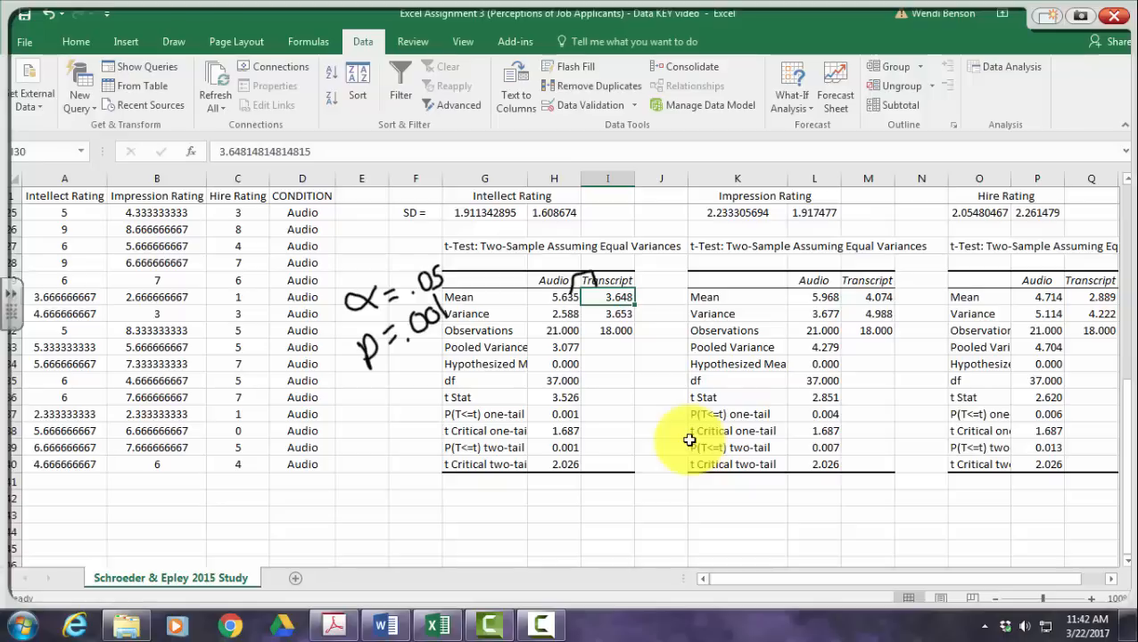
mouse_move(350, 407)
mouse_down()
mouse_move(345, 432)
mouse_move(423, 382)
mouse_up()
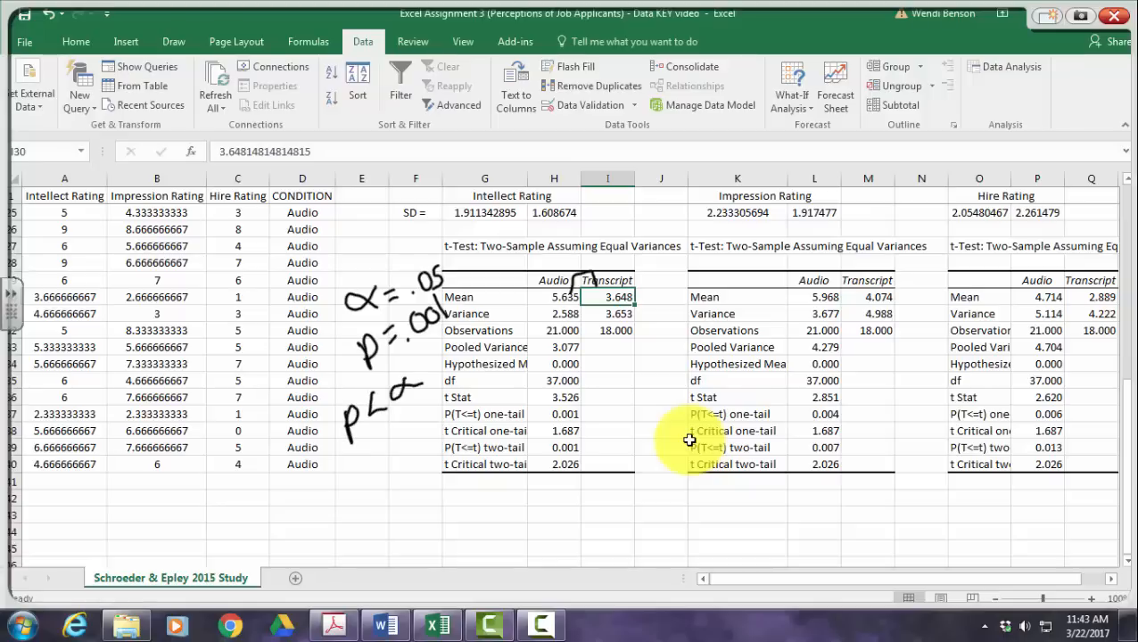
Handwrite the decision "Reject H0" under the "p < α" note beside the Intellect t-test output.
mouse_move(368, 458)
mouse_down()
mouse_move(403, 440)
mouse_move(407, 454)
mouse_up()
mouse_move(425, 407)
mouse_down()
mouse_move(416, 424)
mouse_move(424, 414)
mouse_up()
drag(445, 368, 423, 420)
drag(392, 465, 390, 496)
mouse_move(404, 457)
mouse_down()
mouse_move(402, 491)
mouse_move(406, 476)
mouse_up()
drag(423, 472, 415, 487)
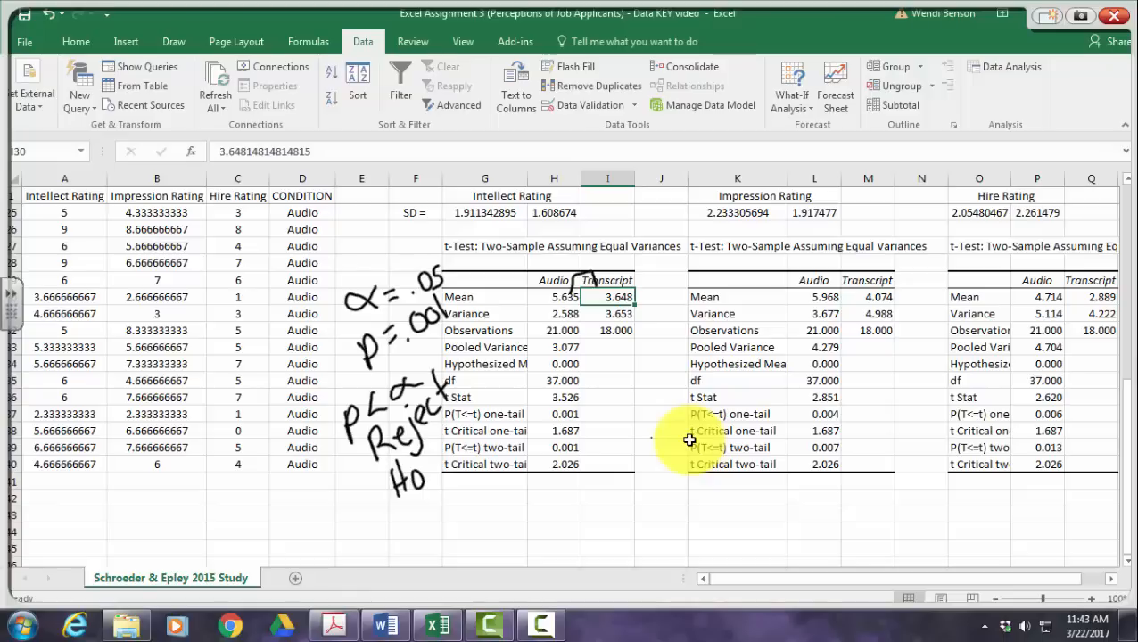
Sketch a distribution with its upper tail shaded from 1.687, link the Intellect t Stat to that tail labelled "Reject H0", and close the annotation.
mouse_move(651, 437)
mouse_down()
mouse_move(644, 542)
mouse_move(825, 542)
mouse_move(754, 464)
mouse_move(674, 482)
mouse_move(653, 531)
mouse_up()
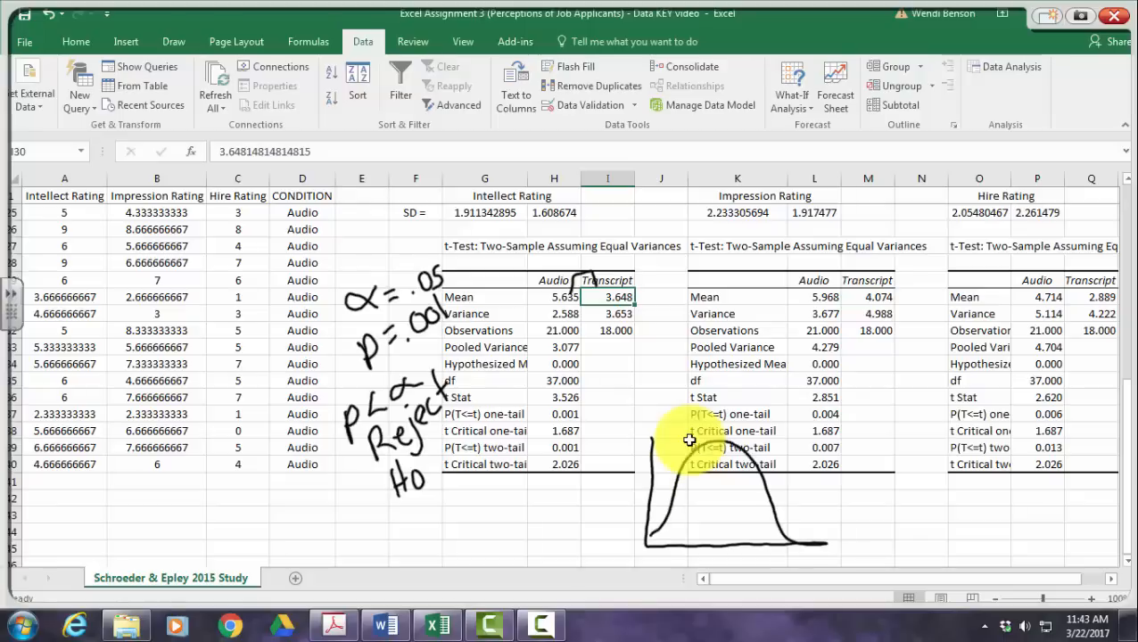
mouse_move(767, 505)
mouse_down()
mouse_move(768, 542)
mouse_move(778, 526)
mouse_up()
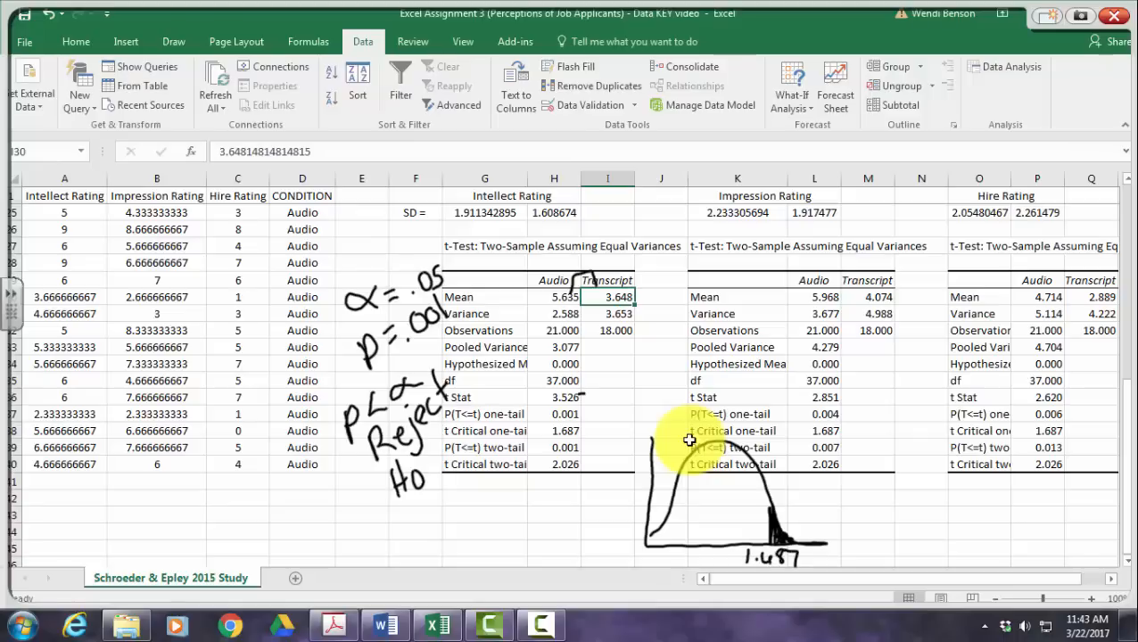
mouse_move(581, 393)
mouse_down()
mouse_move(652, 455)
mouse_move(847, 525)
mouse_move(847, 535)
mouse_move(889, 521)
mouse_up()
mouse_move(881, 507)
mouse_down()
mouse_move(897, 505)
mouse_move(912, 524)
mouse_up()
mouse_move(926, 477)
mouse_down()
mouse_move(926, 522)
mouse_move(927, 507)
mouse_up()
drag(938, 503, 937, 505)
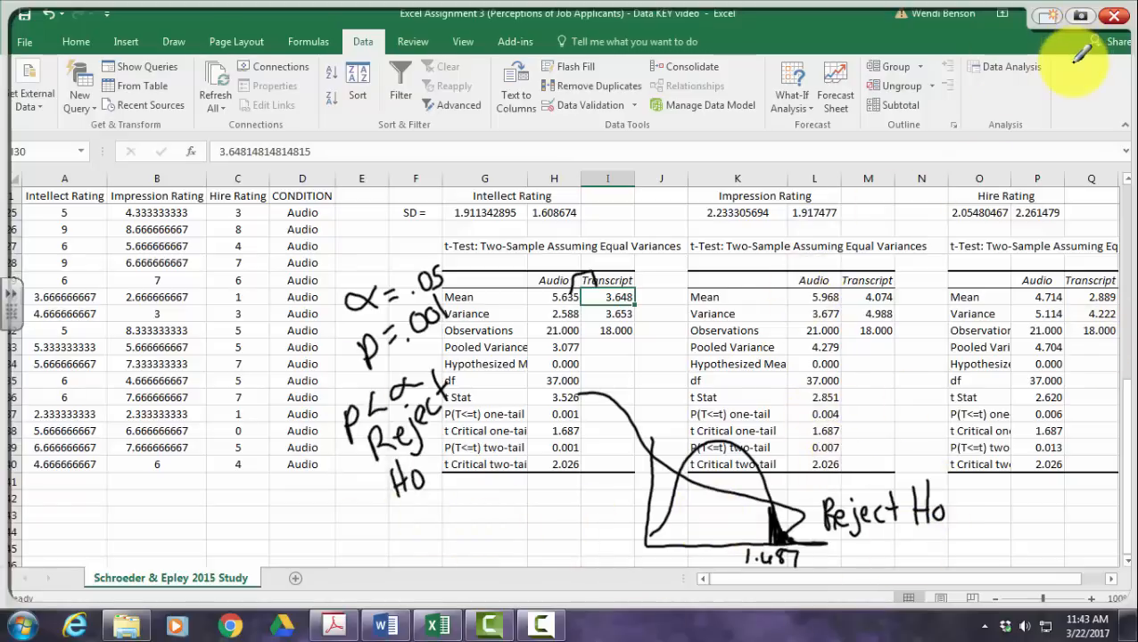
key(Escape)
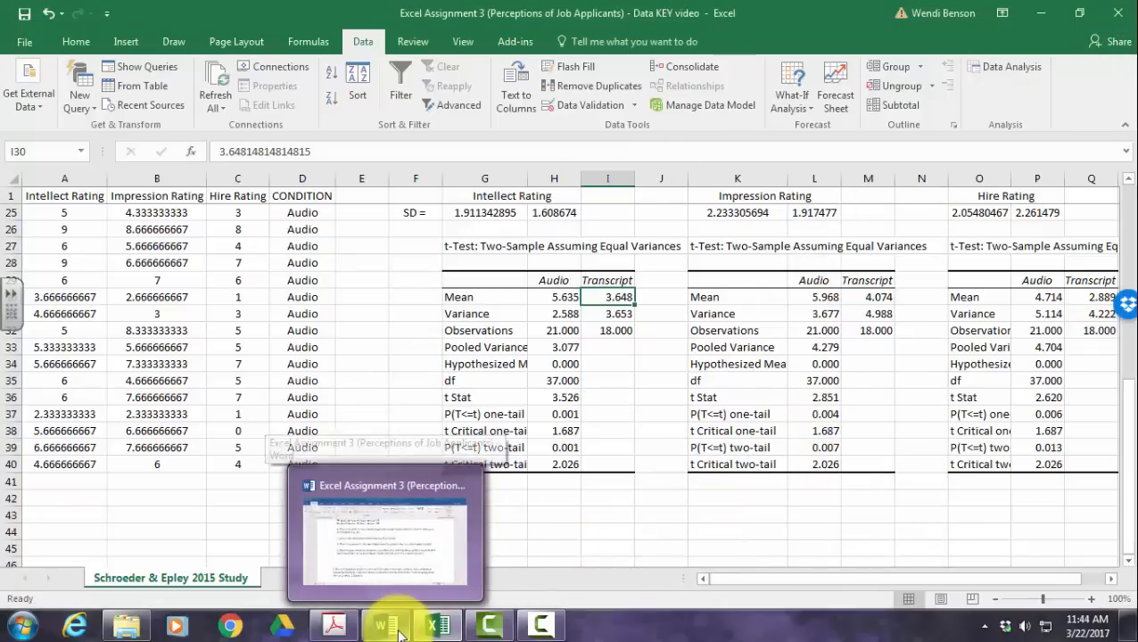
Switch to Word and read the t-test questions 2 and 3 on Impression and Hire ratings, including their hypotheses.
click(399, 634)
scroll(585, 357, down, 2)
scroll(585, 356, down, 5)
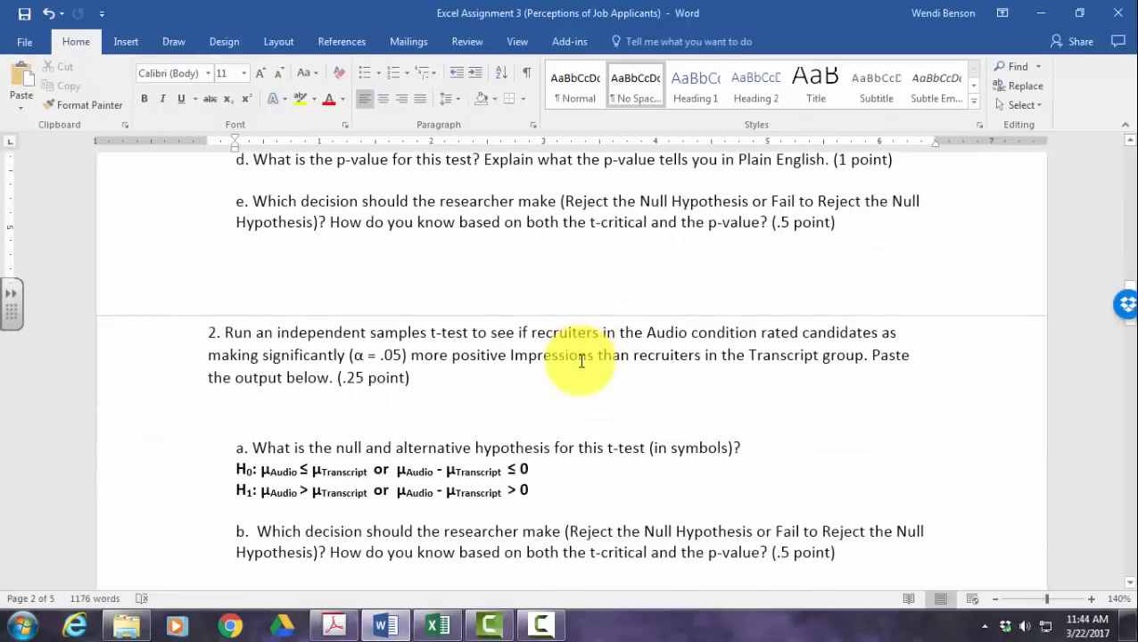
scroll(447, 399, down, 3)
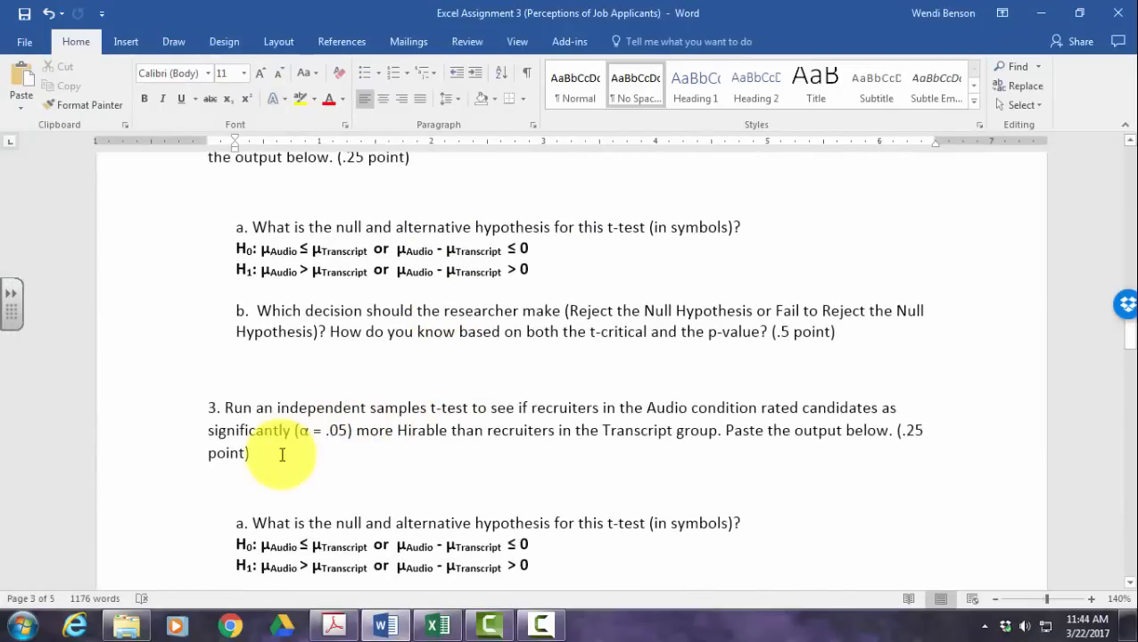
scroll(280, 468, down, 4)
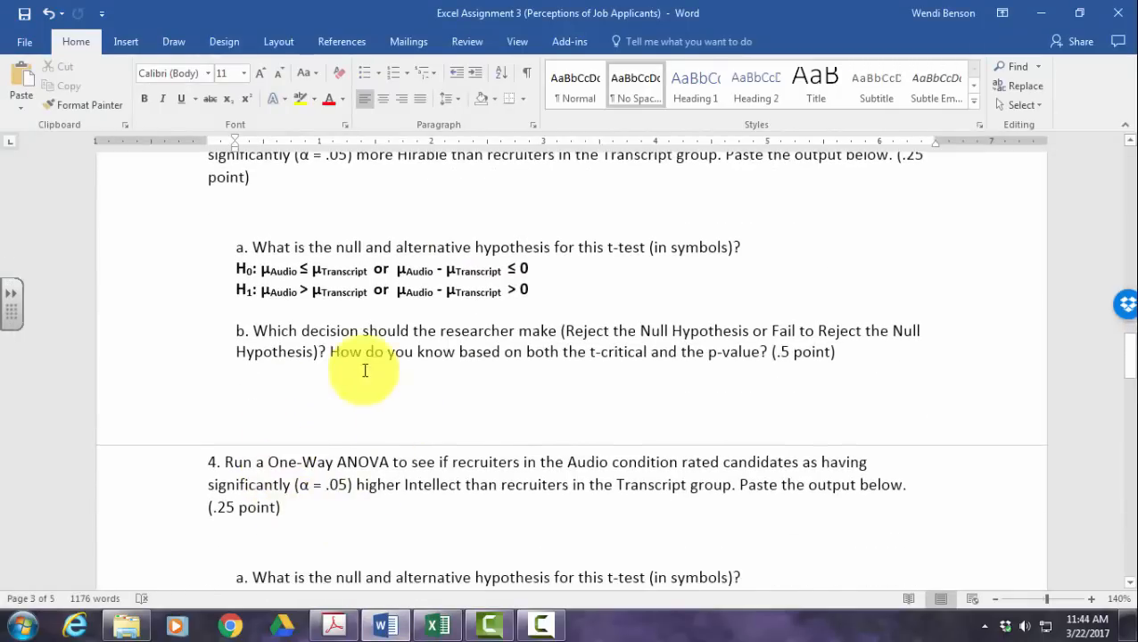
Read the One-Way ANOVA questions 4 to 6, including their hypotheses, F-statistic, critical value, p-value and decision parts.
scroll(496, 372, down, 3)
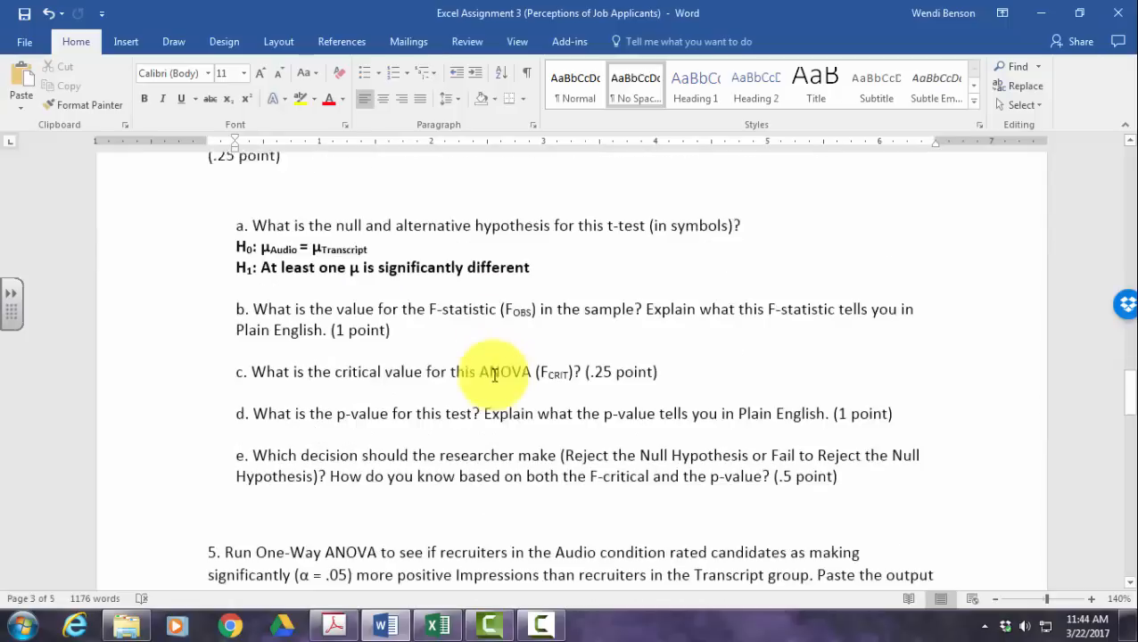
scroll(475, 375, up, 3)
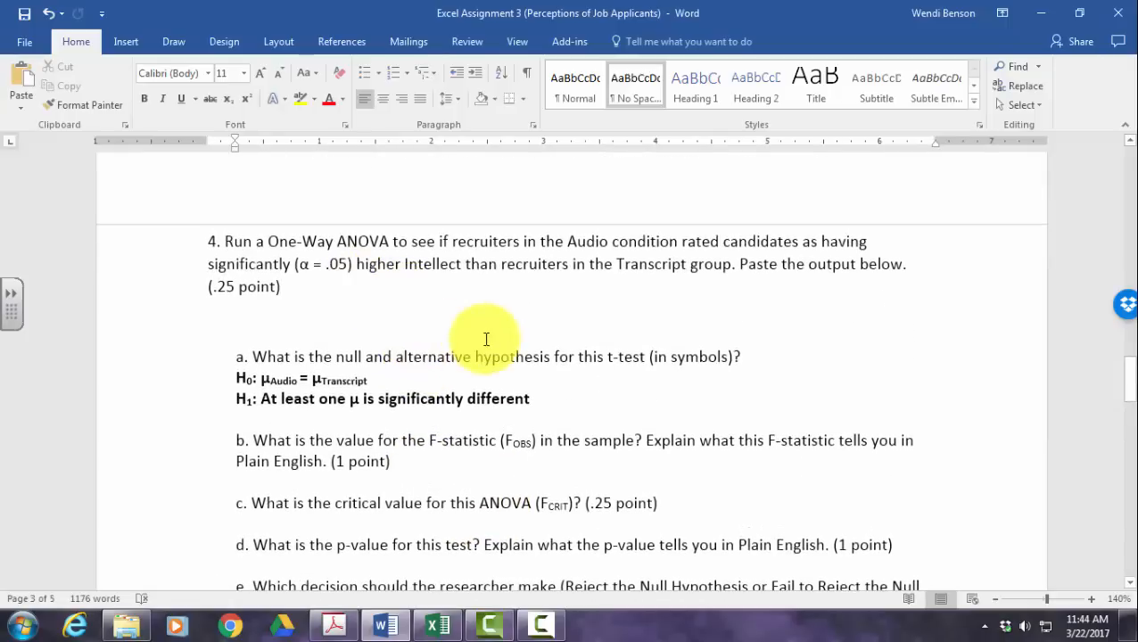
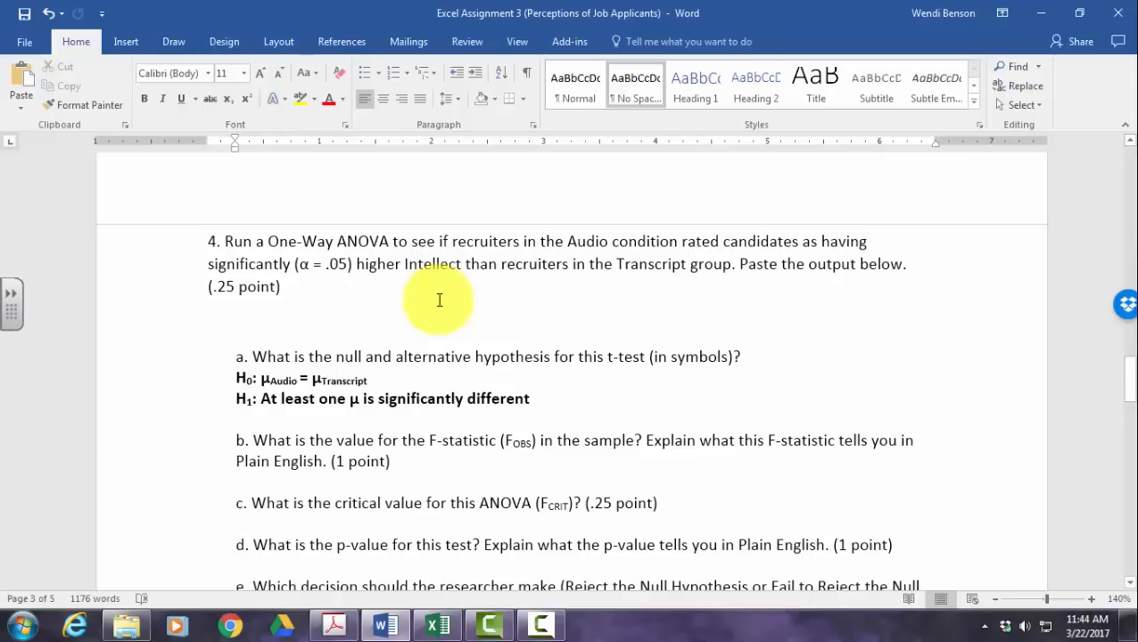
scroll(451, 307, down, 2)
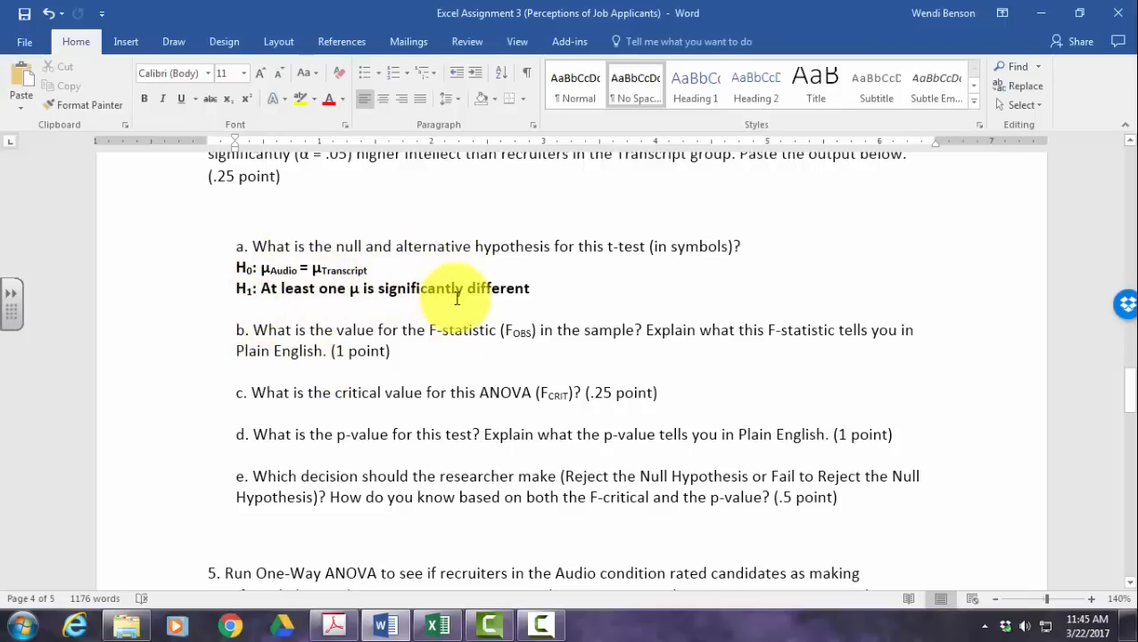
mouse_move(441, 627)
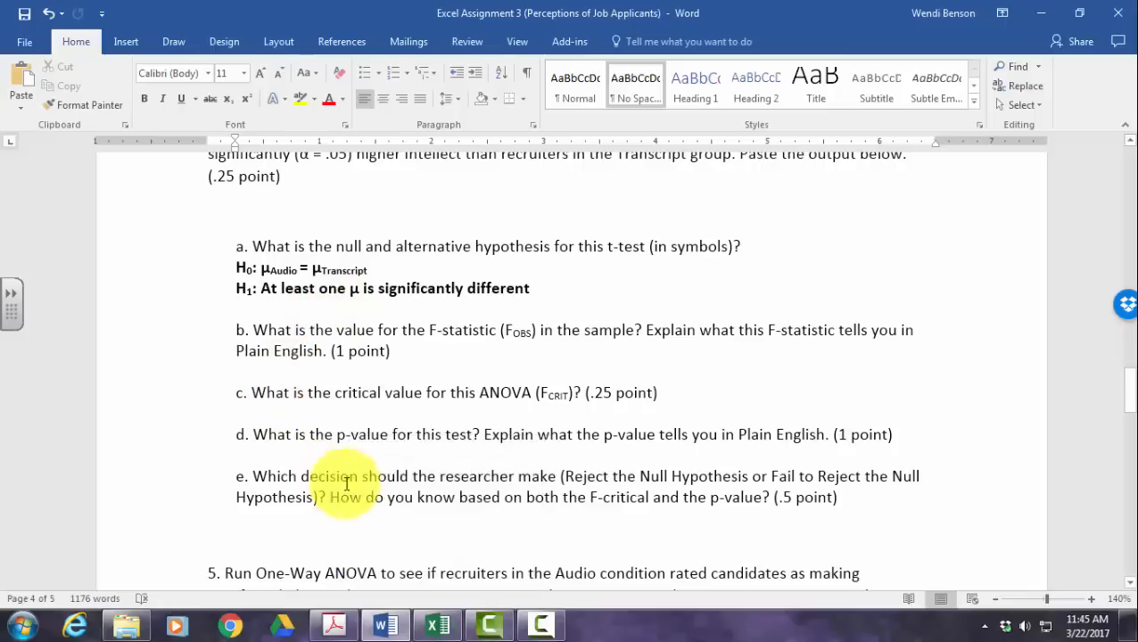
scroll(414, 375, down, 6)
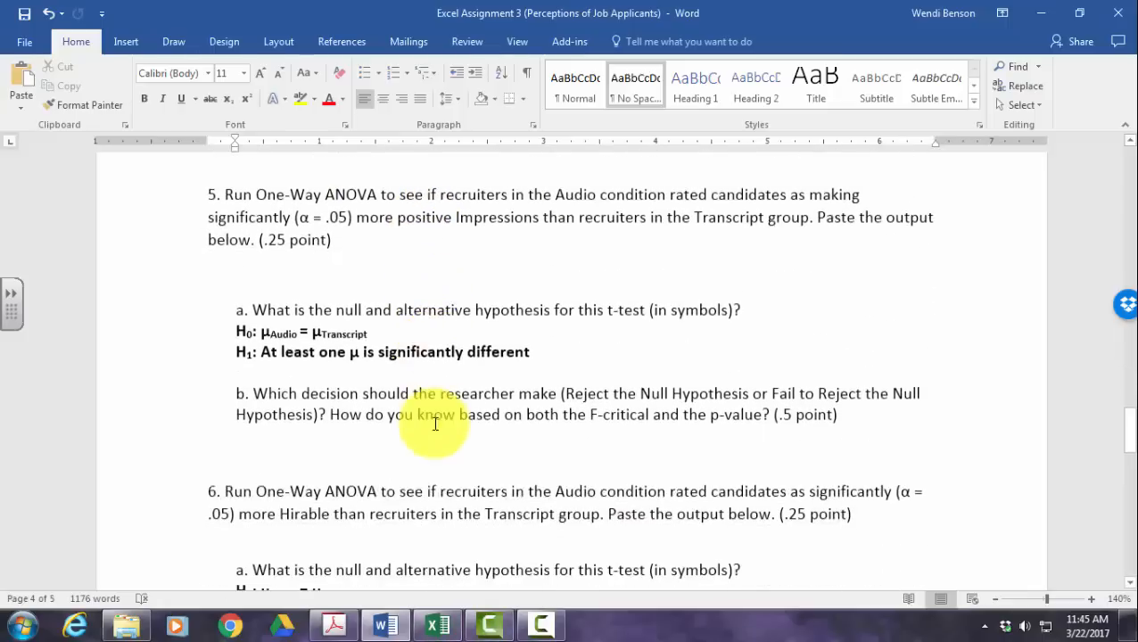
scroll(436, 425, down, 3)
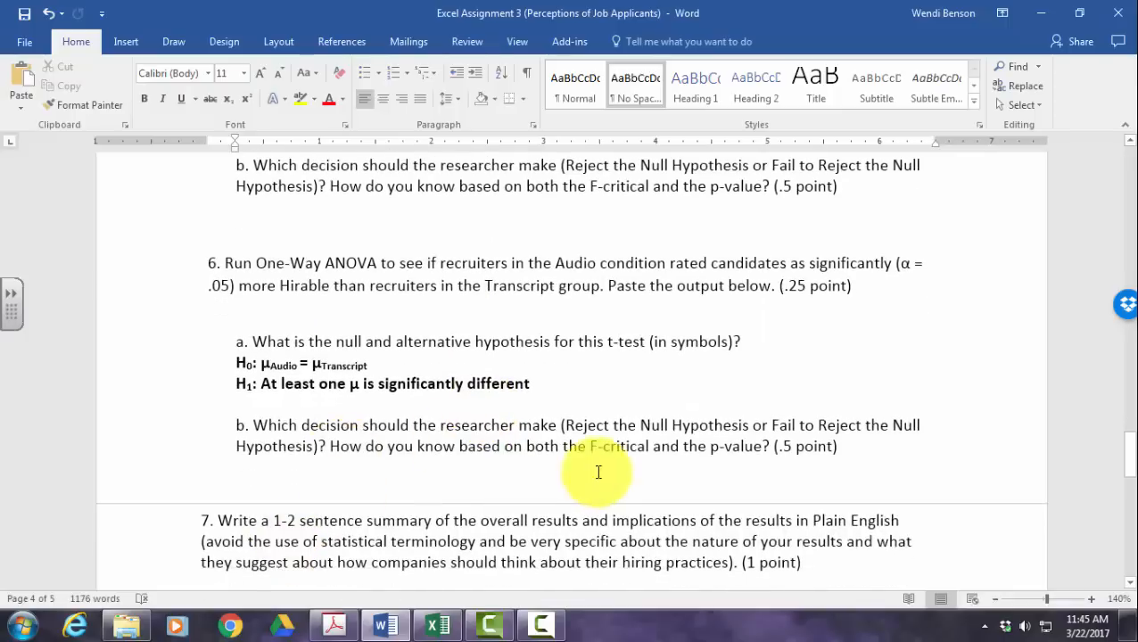
scroll(589, 468, up, 10)
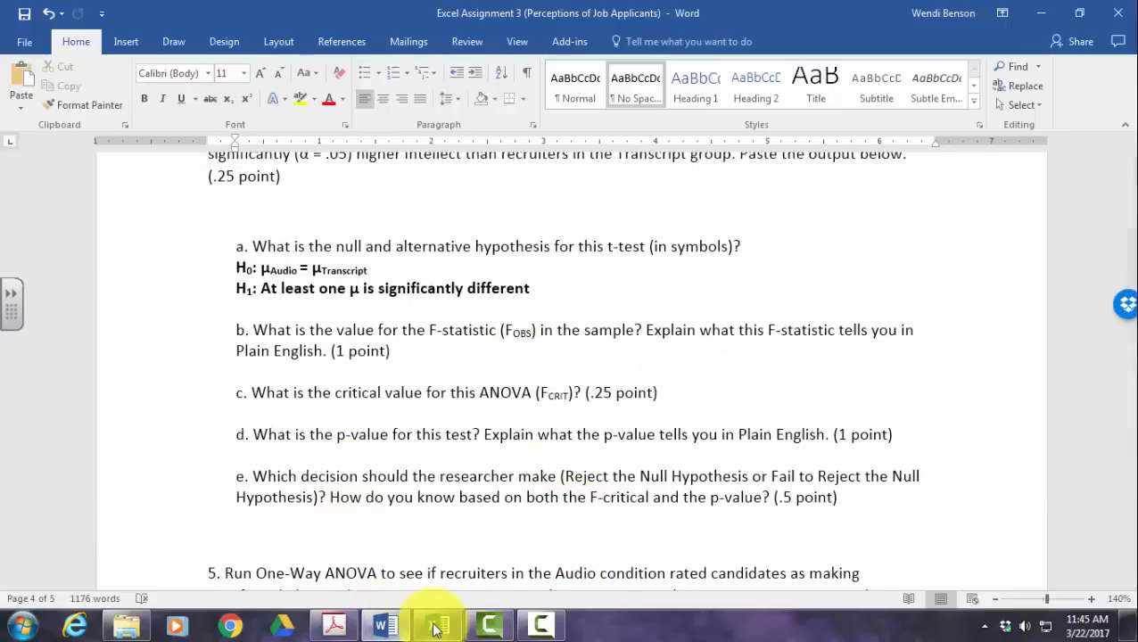
Switch to Excel and enter the heading "Intellect" in cell G43 below the Intellect t-test output.
click(436, 627)
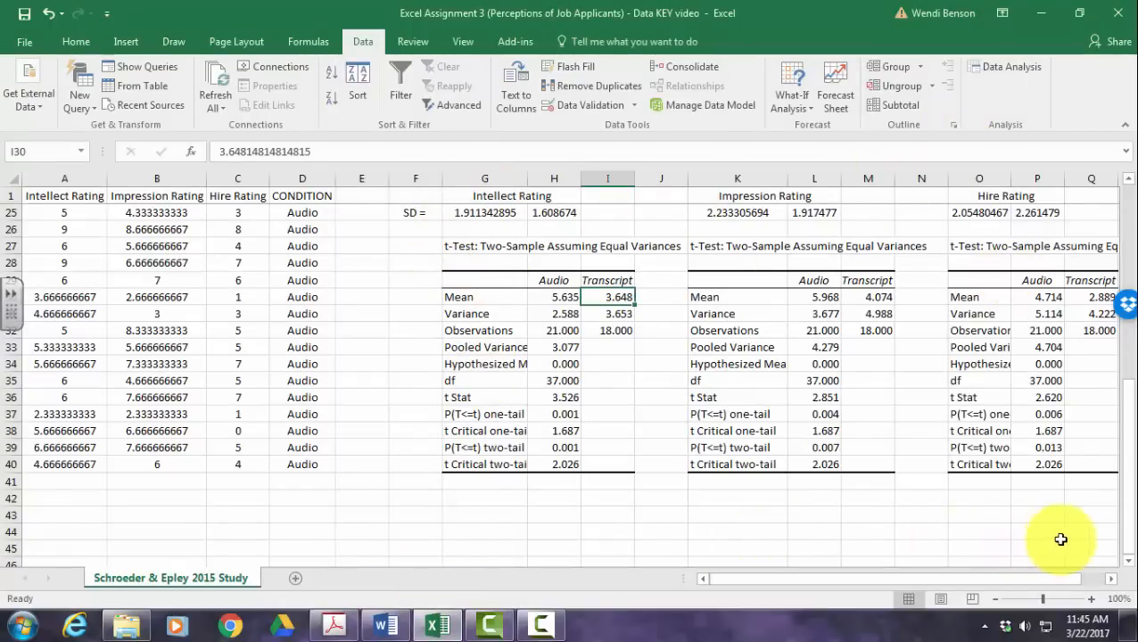
scroll(508, 472, down, 2)
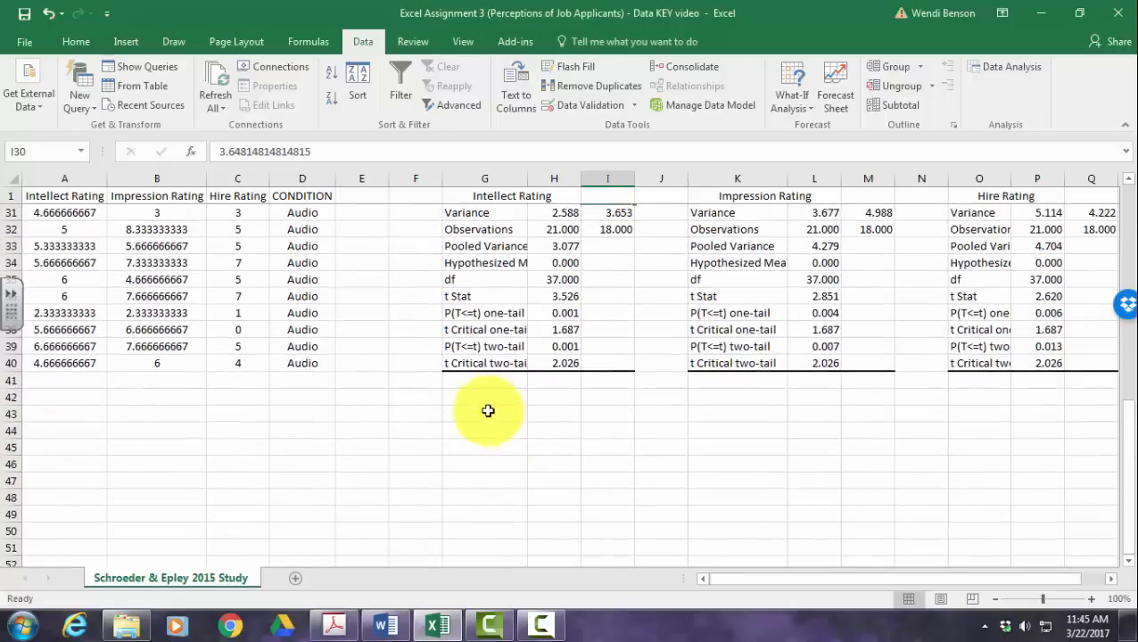
click(465, 398)
click(470, 415)
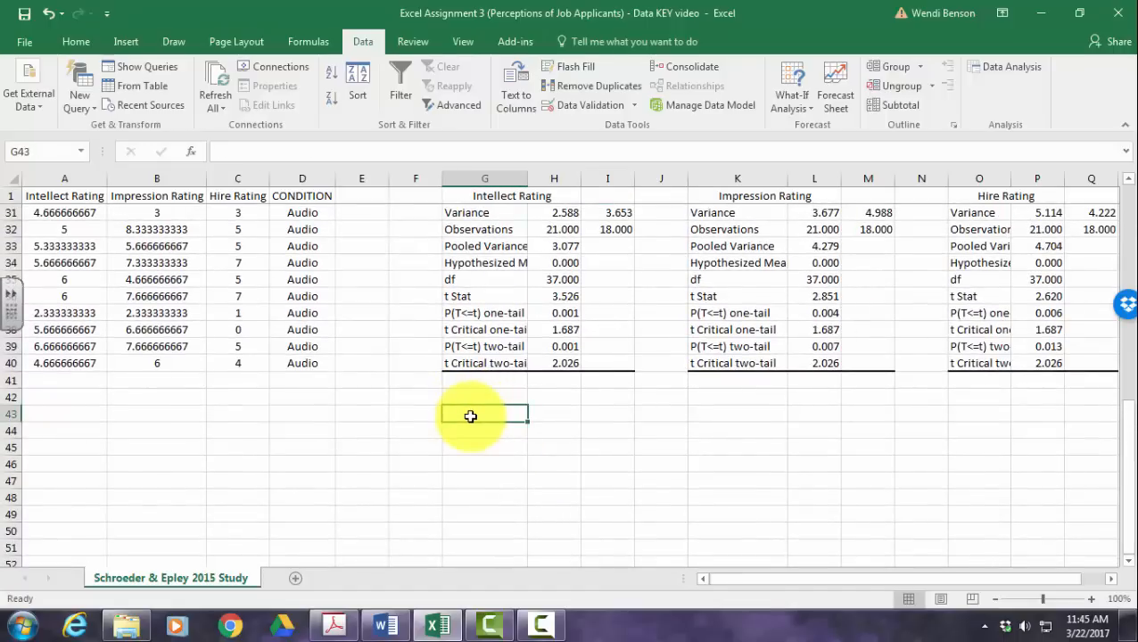
text(Intellect)
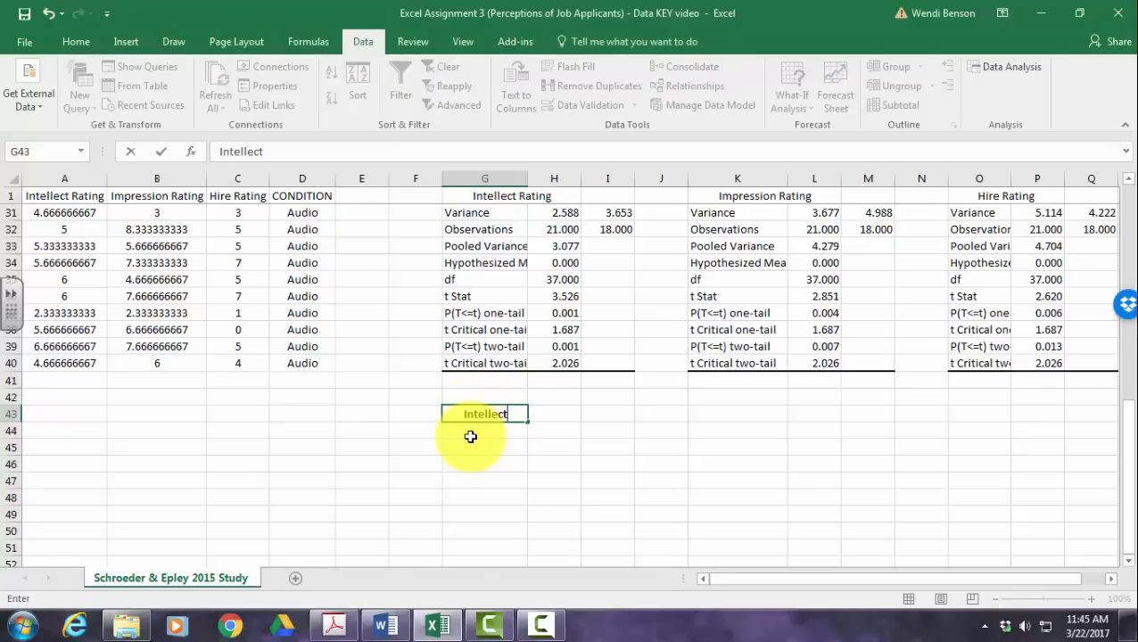
key(Return)
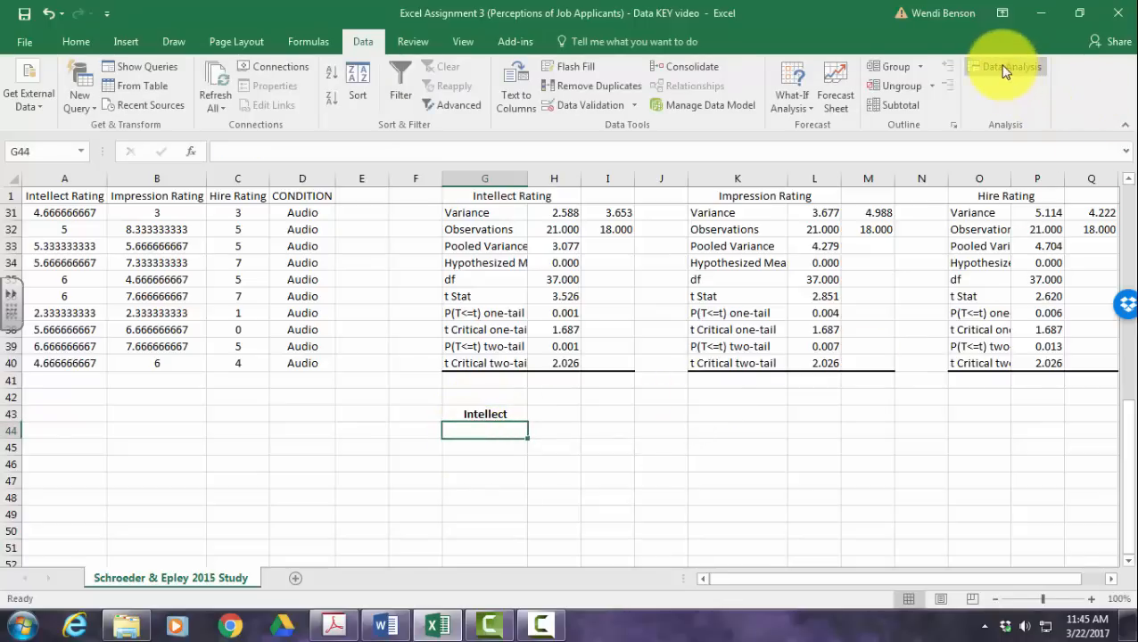
Start an Anova: Single Factor analysis with the Intellect Transcript and Audio data, G2:H23, as the input range.
scroll(653, 465, up, 10)
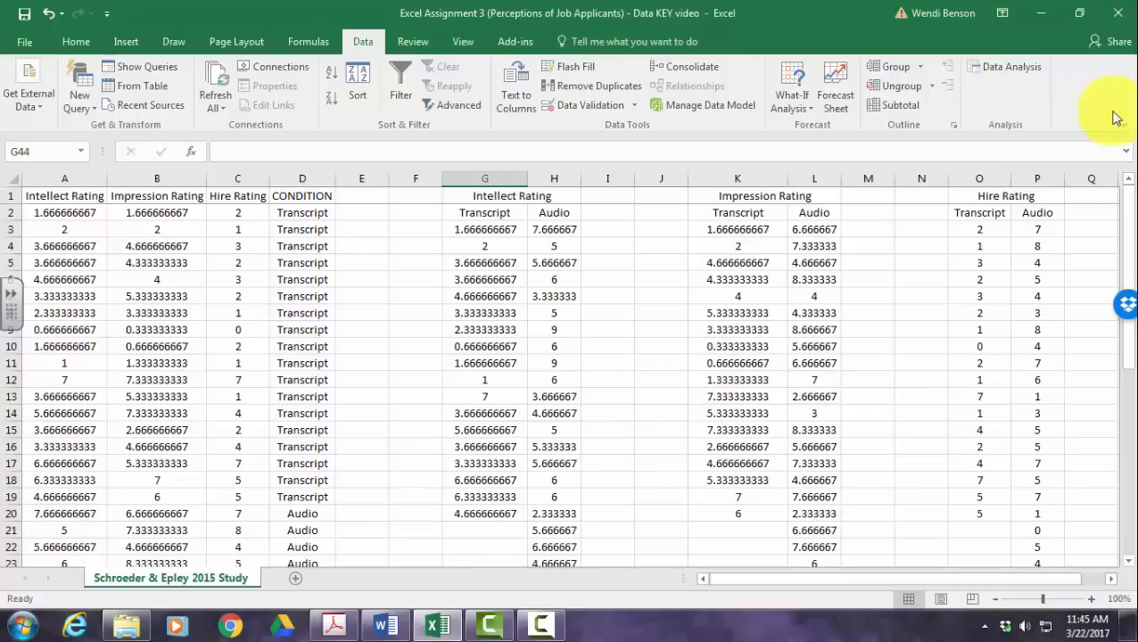
click(1020, 66)
scroll(230, 226, up, 3)
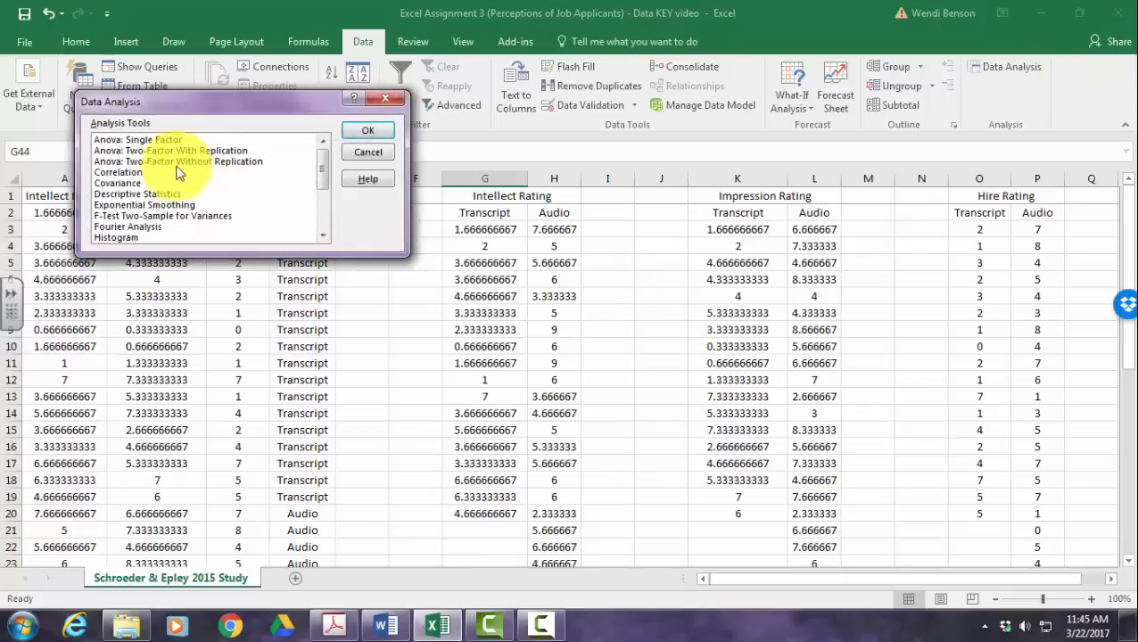
click(142, 140)
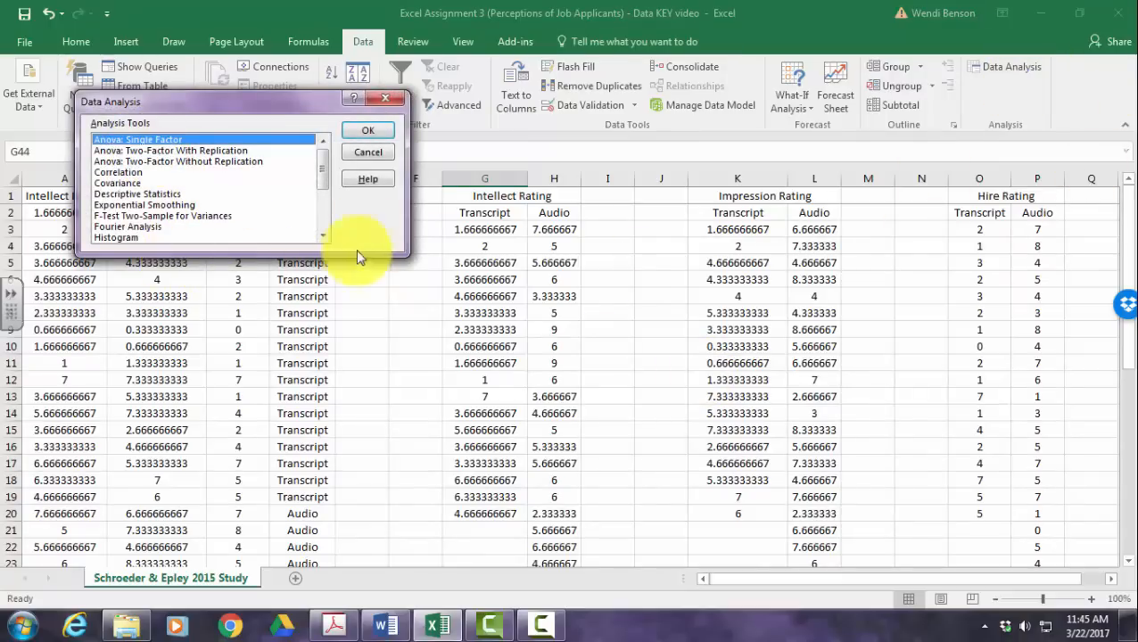
click(367, 133)
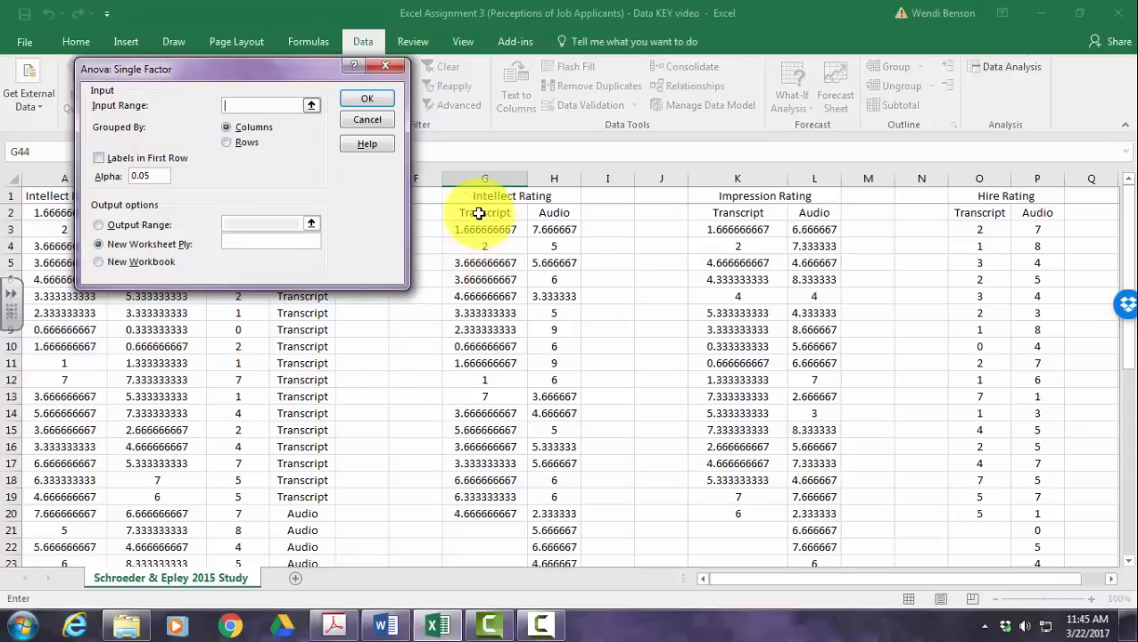
drag(479, 212, 541, 530)
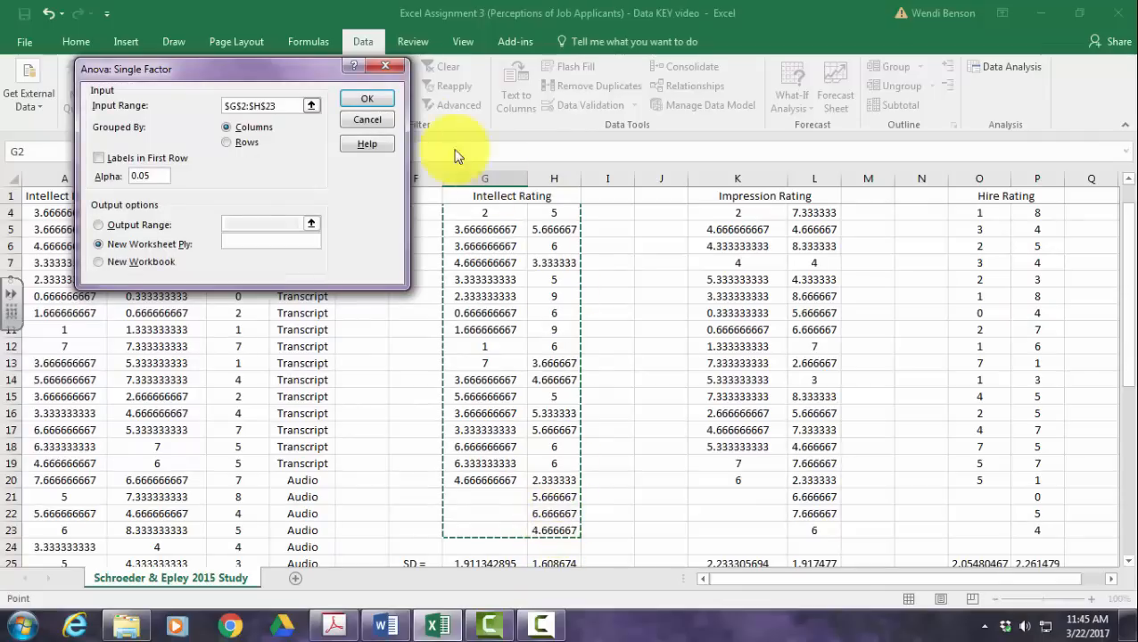
Mark the first row as labels, set the output range to G44 below the Intellect heading, and run the Intellect ANOVA.
click(181, 160)
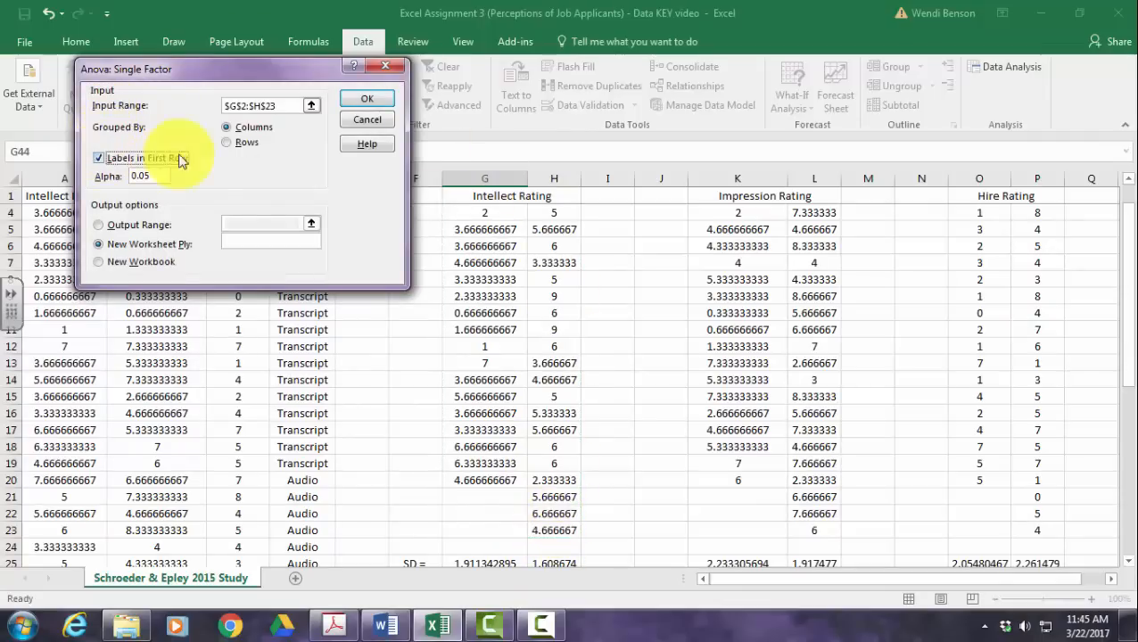
click(100, 224)
click(237, 219)
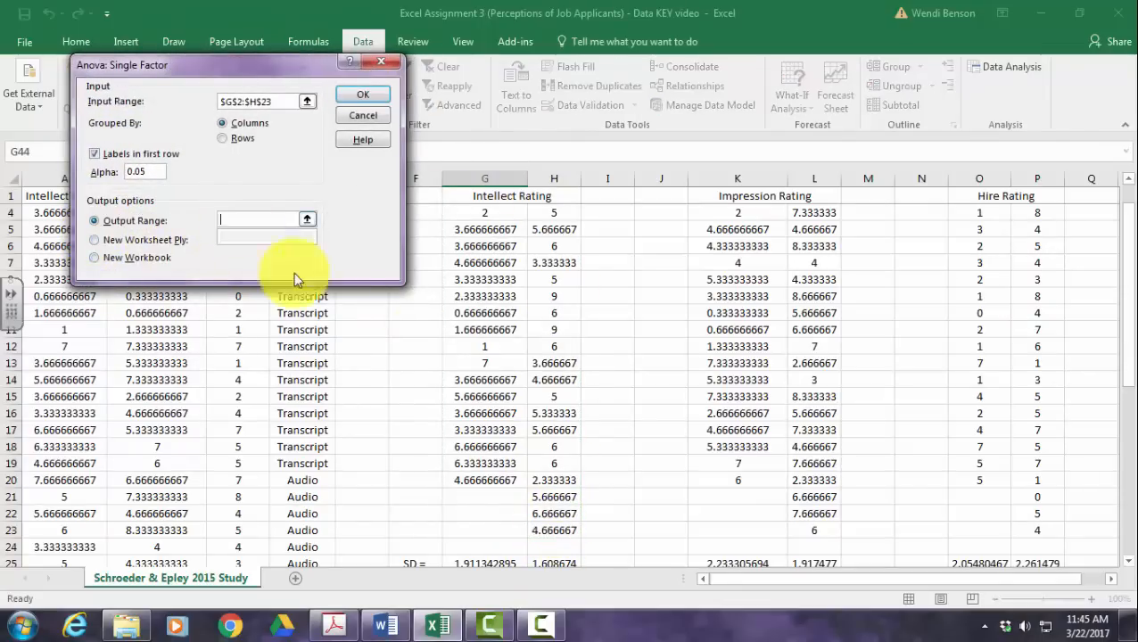
scroll(673, 458, down, 9)
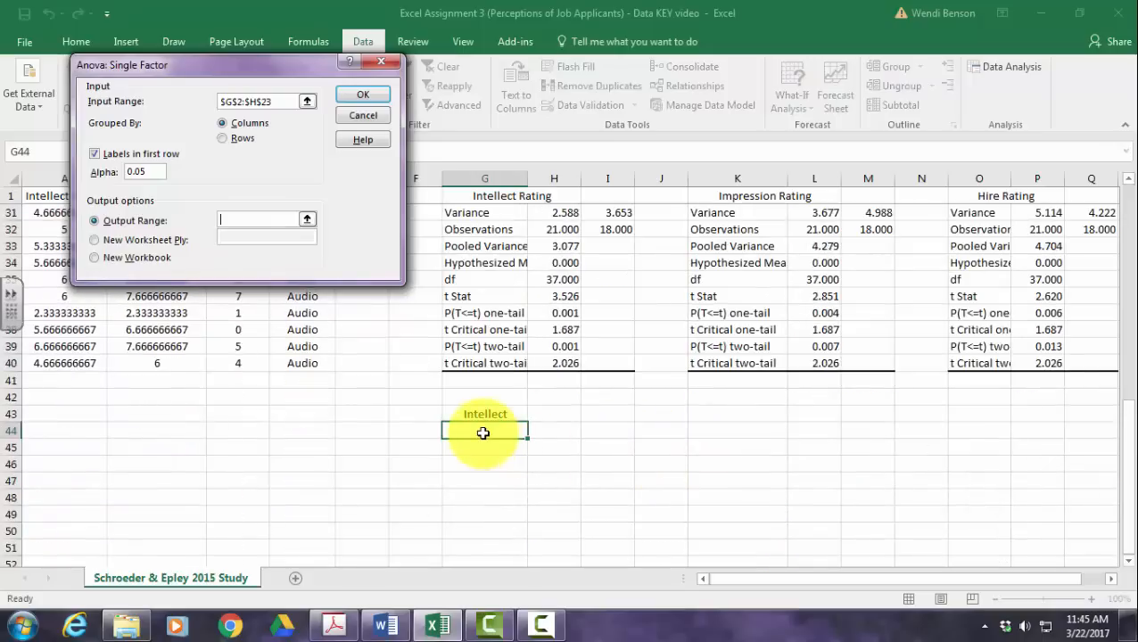
click(362, 95)
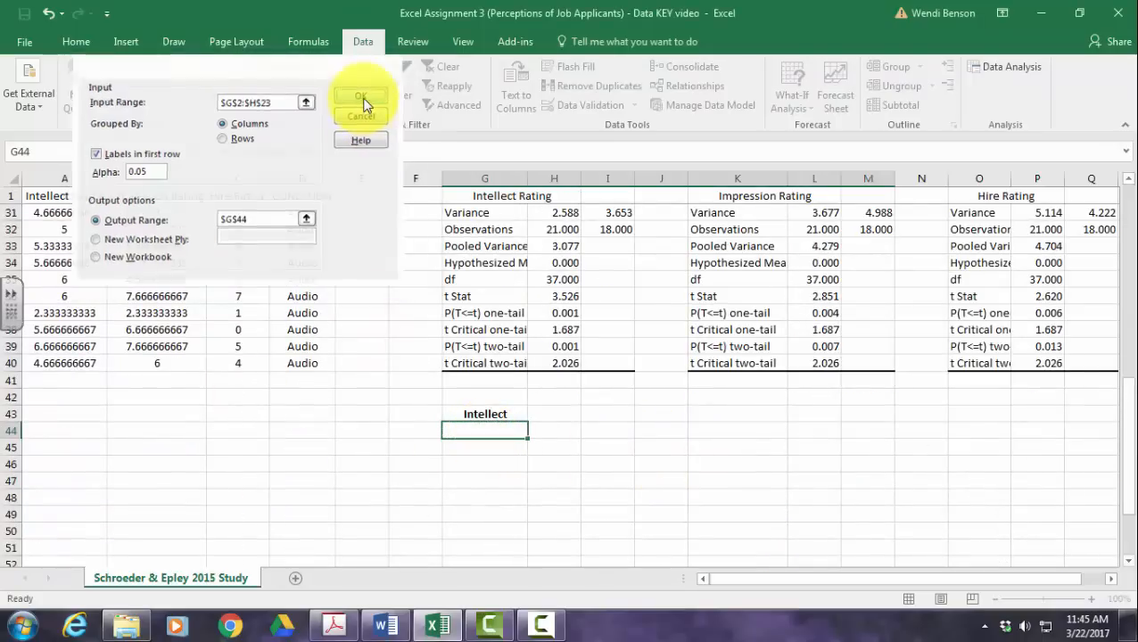
Enter the heading "Impression" in cell G61 below the Intellect ANOVA output.
scroll(671, 364, up, 4)
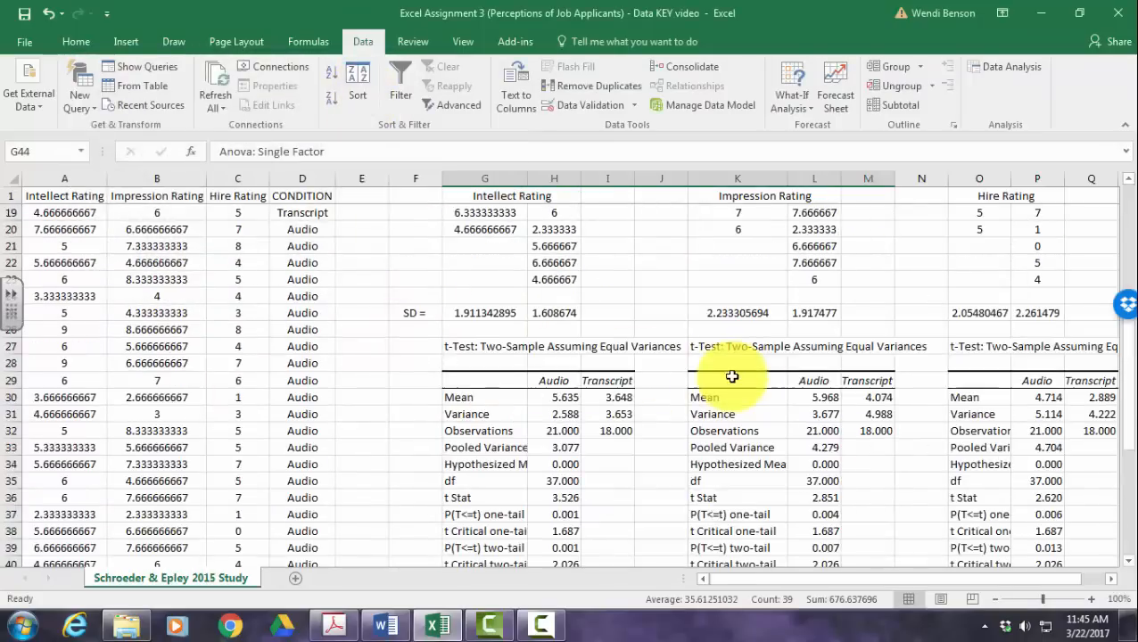
scroll(731, 375, down, 12)
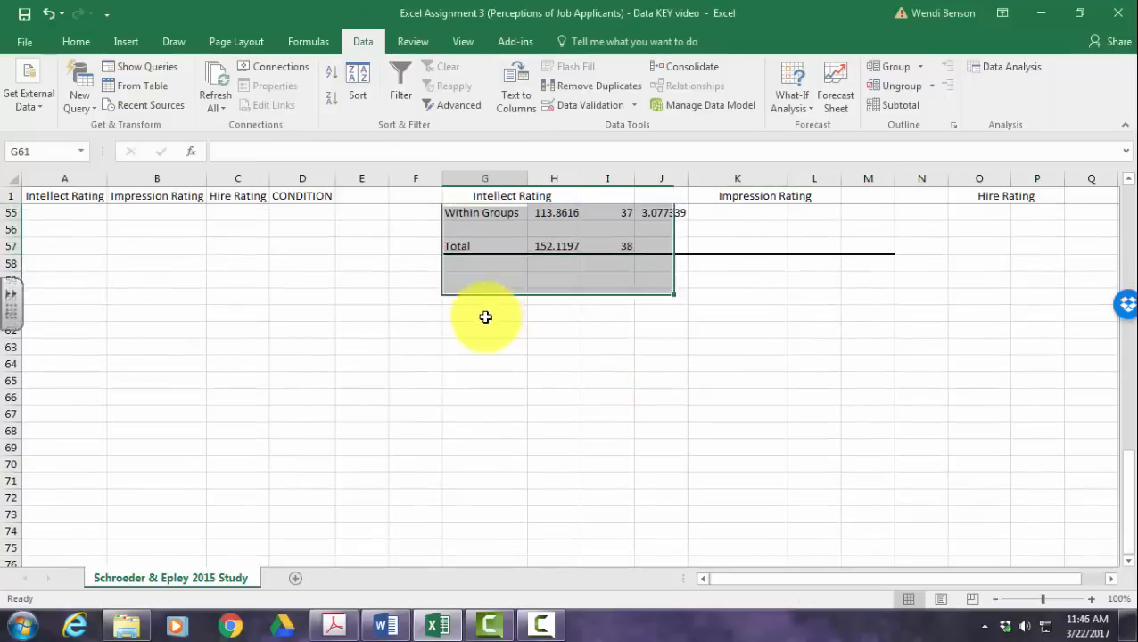
click(482, 313)
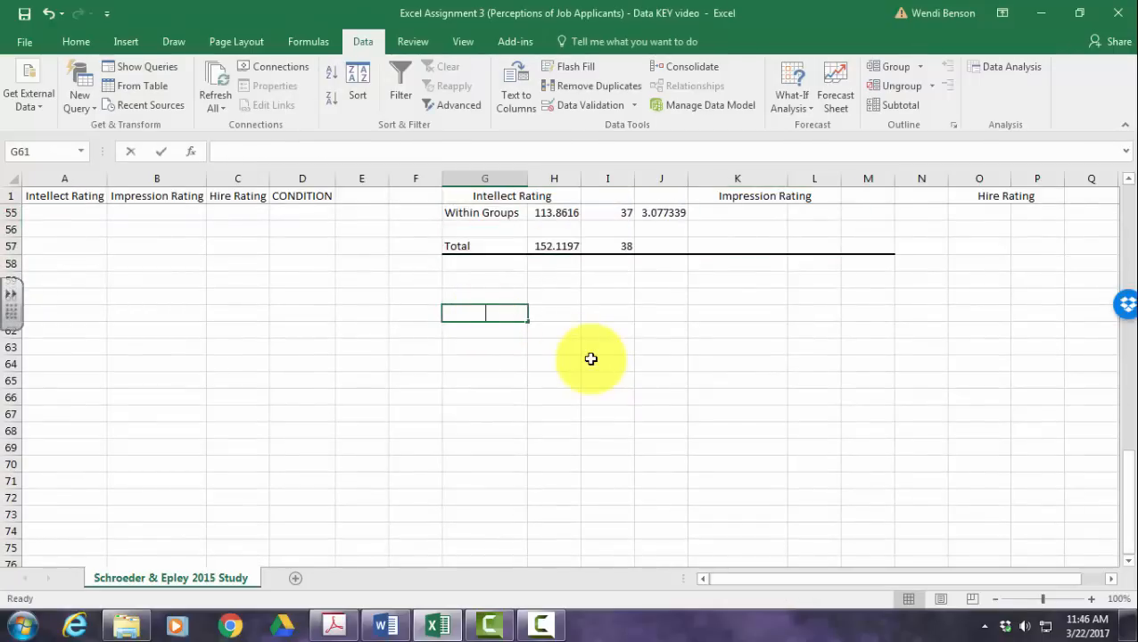
text(Impression)
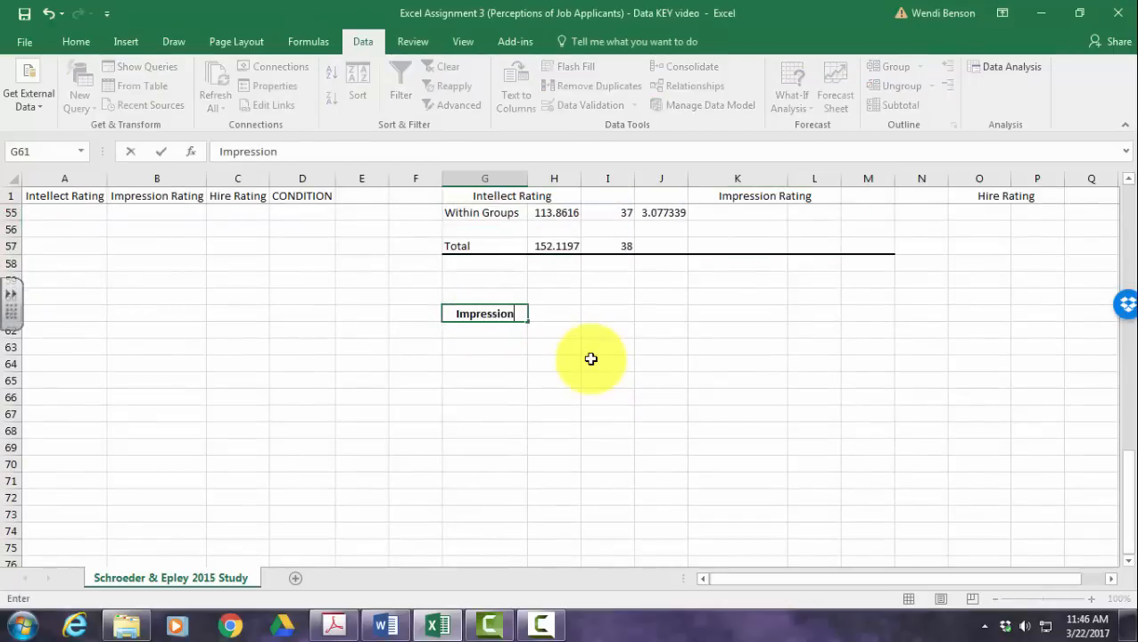
key(Return)
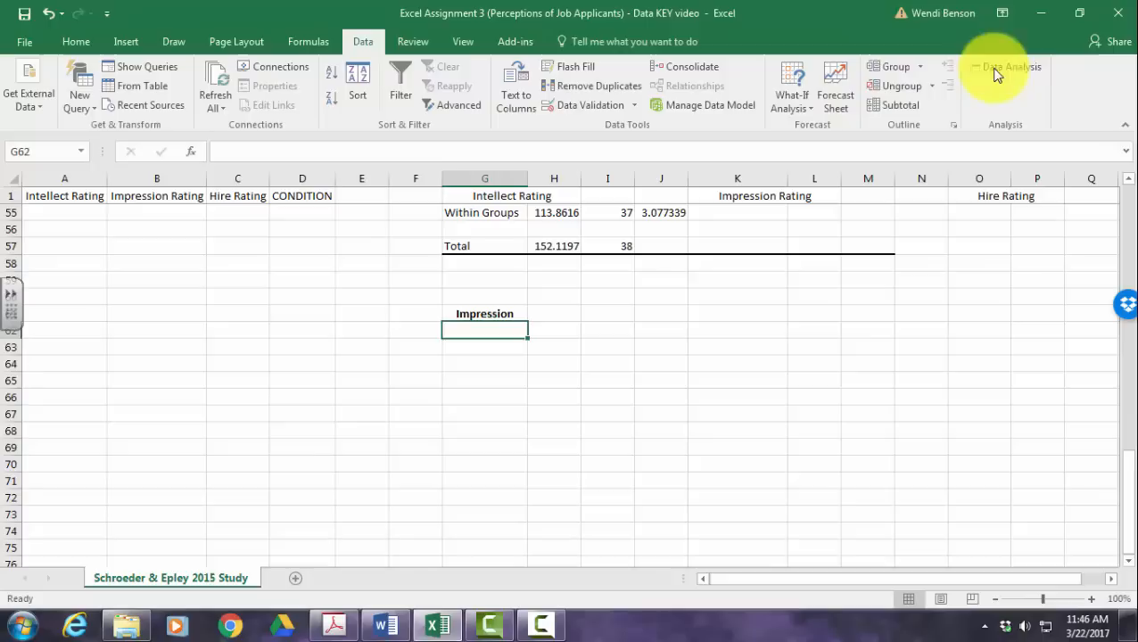
Start an Anova: Single Factor analysis with the Impression Transcript and Audio data, K2:L23, as the input range.
scroll(698, 348, up, 18)
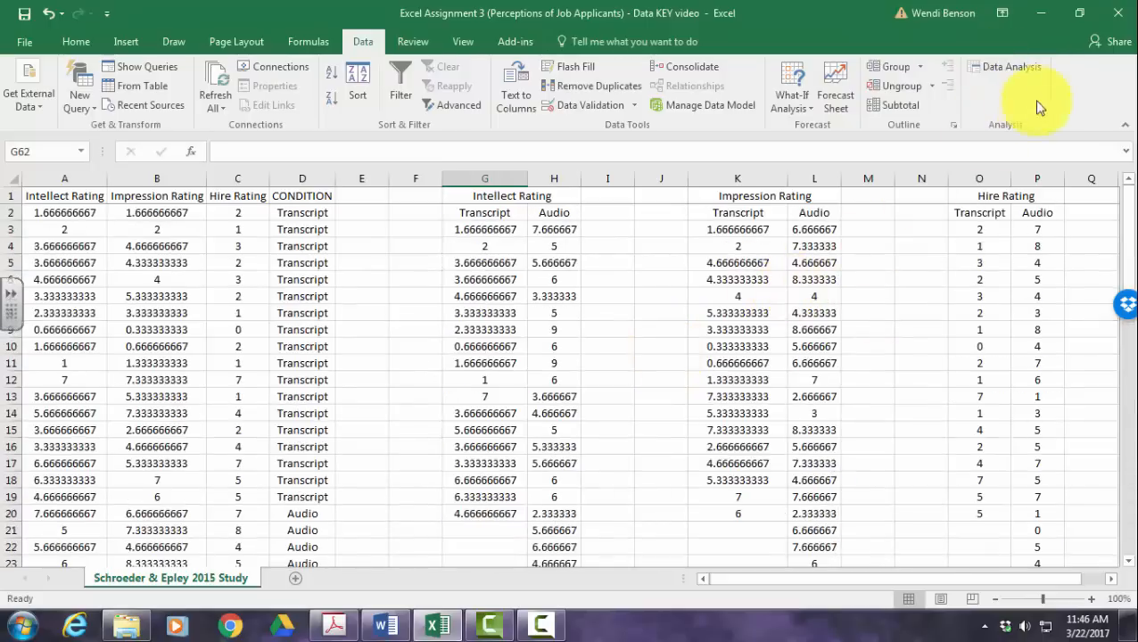
click(1022, 64)
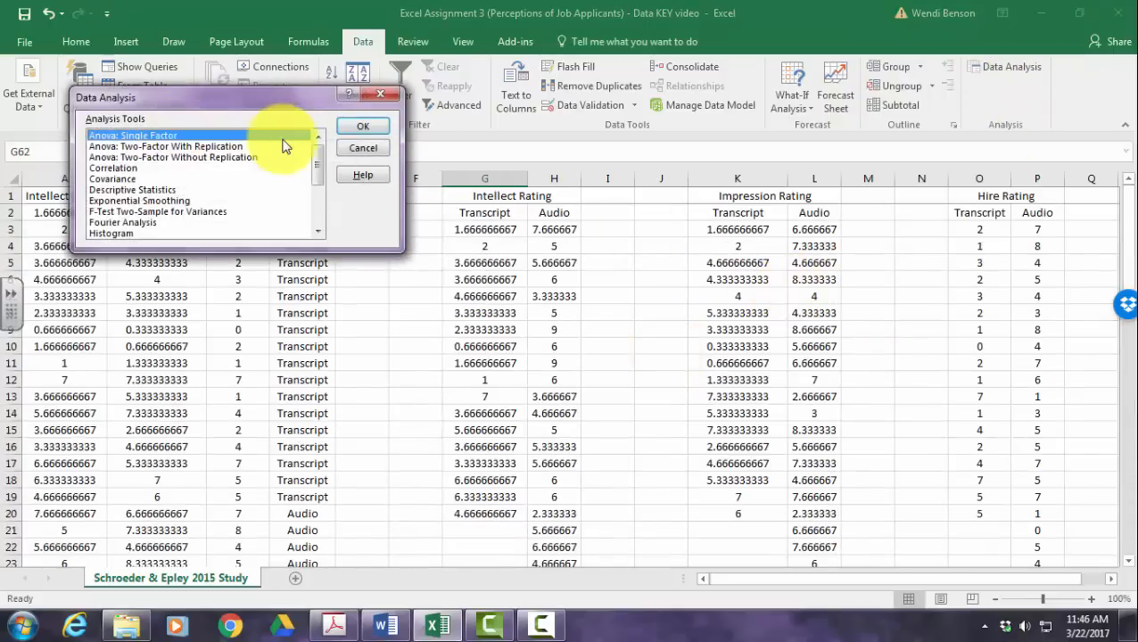
click(356, 126)
click(282, 100)
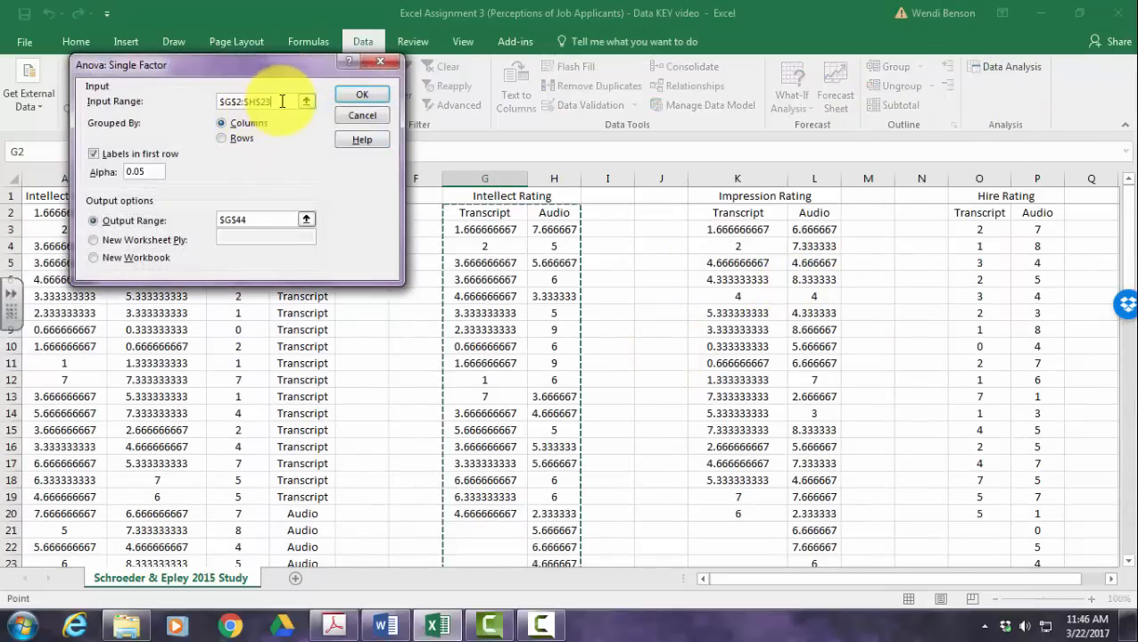
double_click(286, 101)
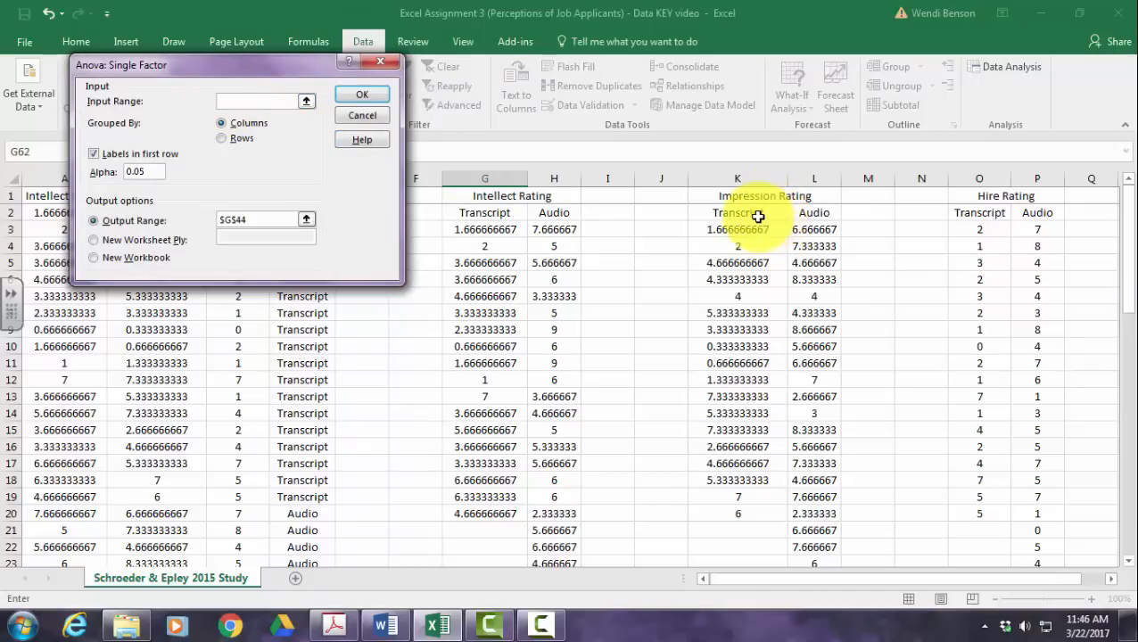
drag(757, 219, 808, 533)
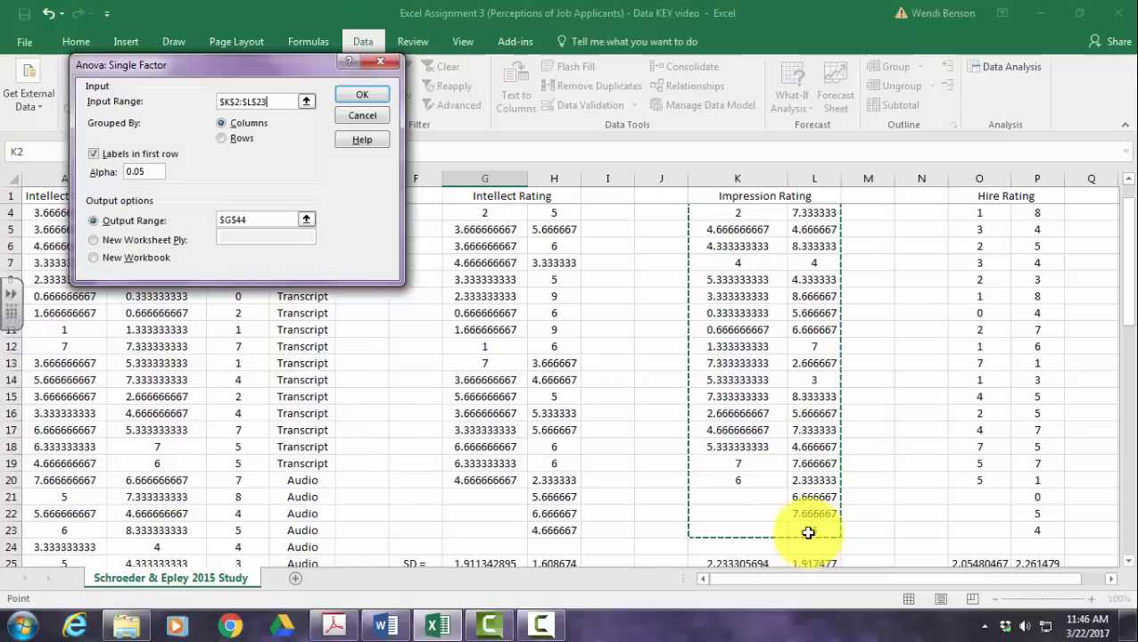
Set the output range to G62 below the Impression heading and run the Impression ANOVA.
click(266, 223)
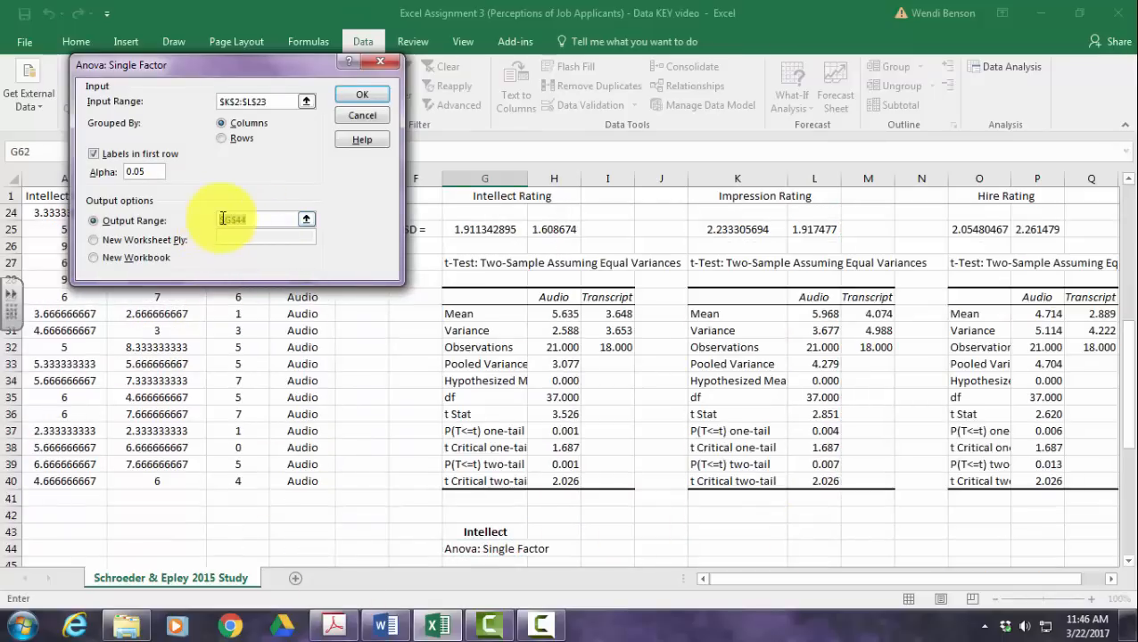
scroll(526, 374, down, 8)
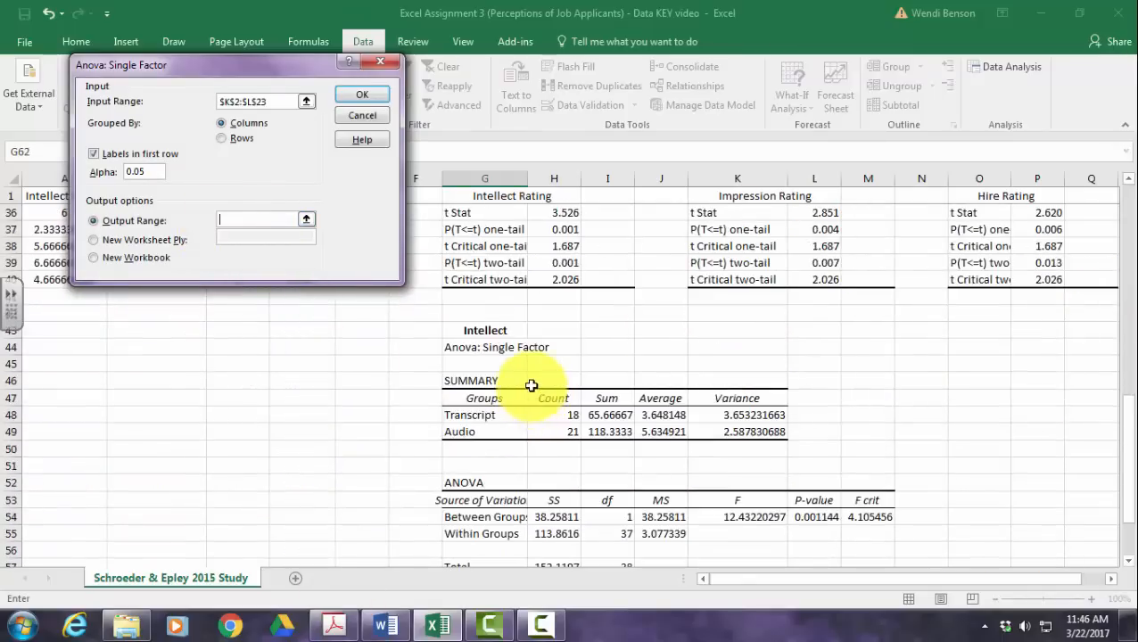
click(485, 444)
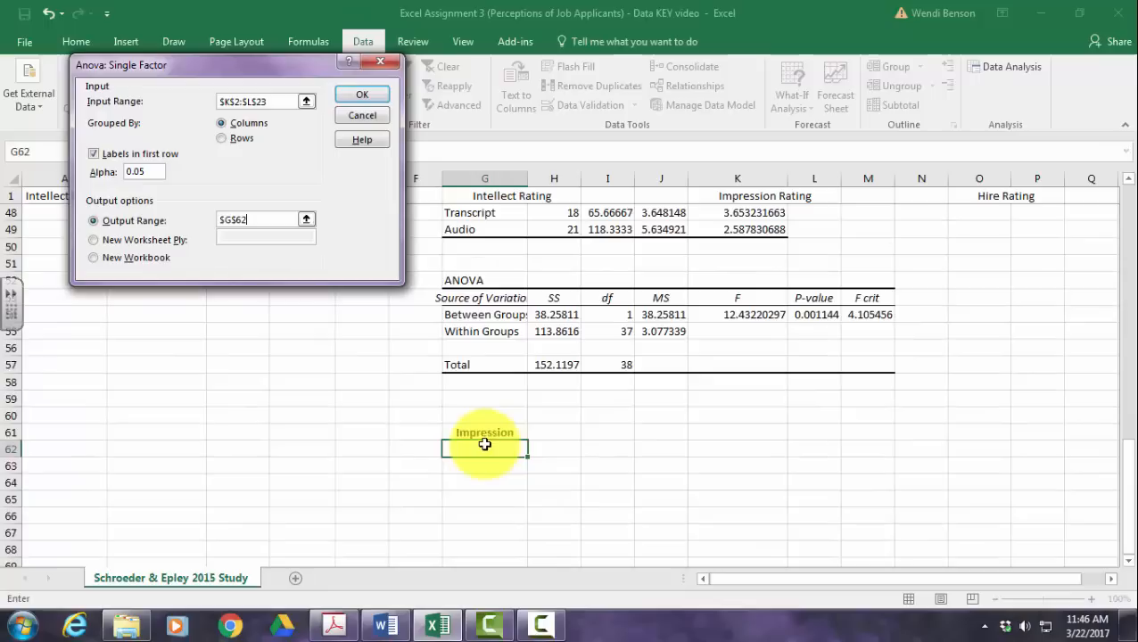
click(362, 93)
Enter the heading "Hire" in cell G79 below the Impression ANOVA output.
scroll(582, 386, down, 6)
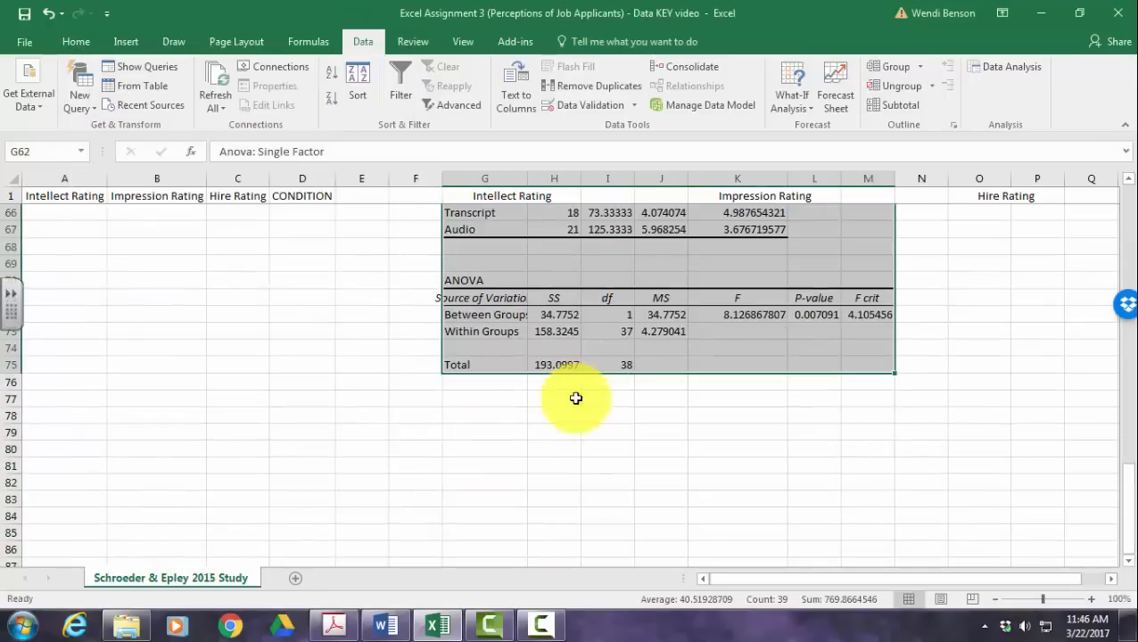
click(493, 436)
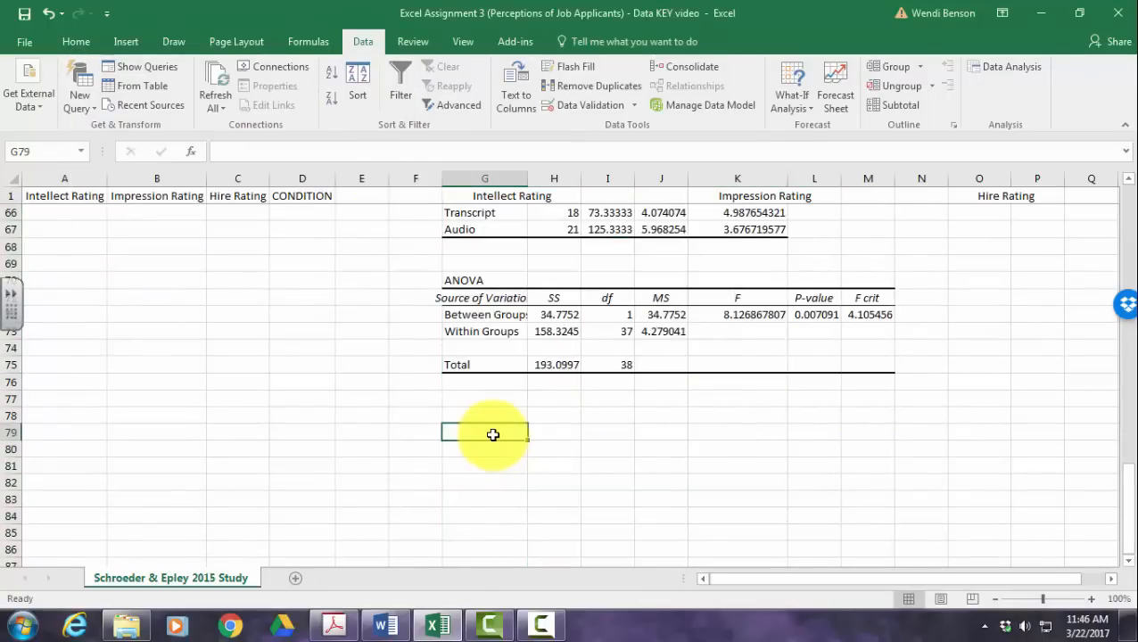
text(Hire)
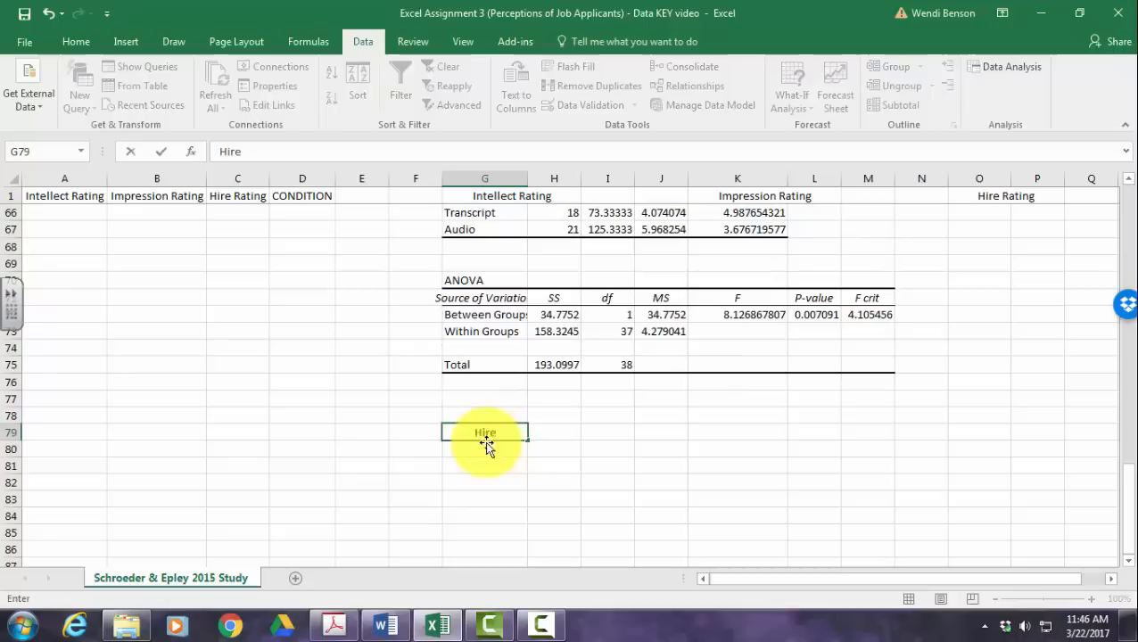
scroll(527, 410, up, 19)
scroll(553, 303, up, 3)
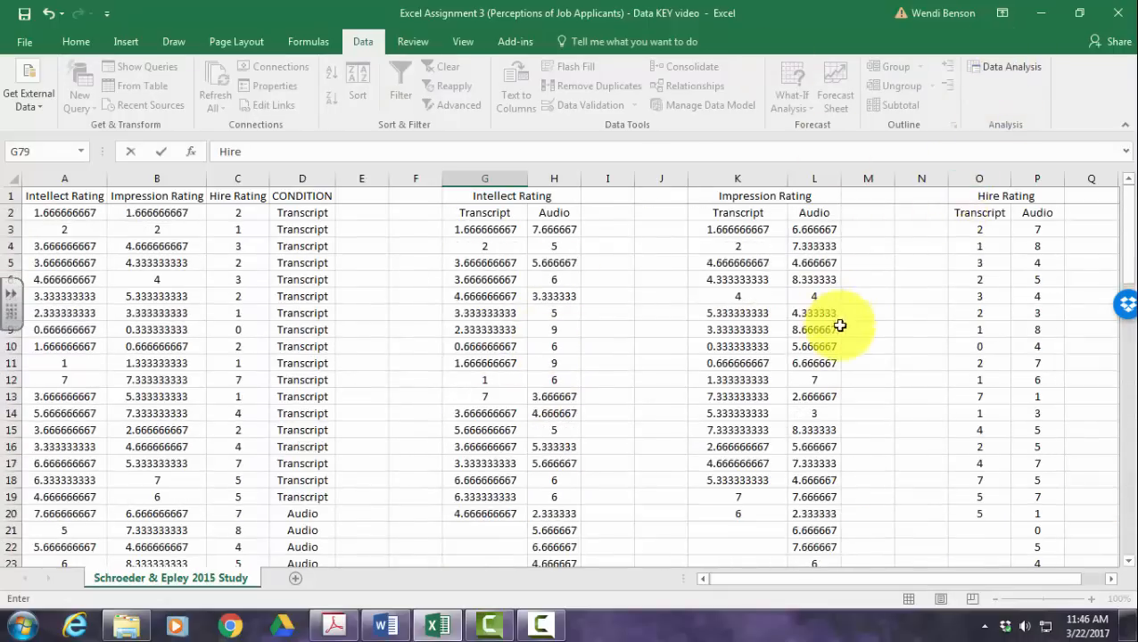
click(868, 329)
Start an Anova: Single Factor analysis with the Hire Transcript and Audio data, O2:P23, as the input range.
click(1017, 72)
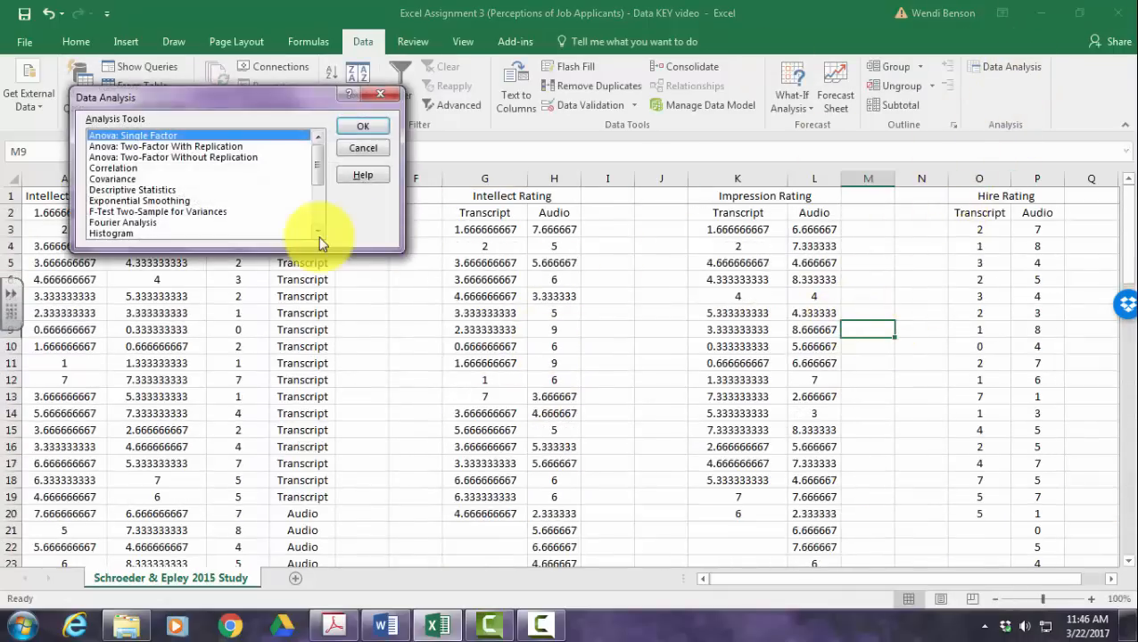
click(357, 128)
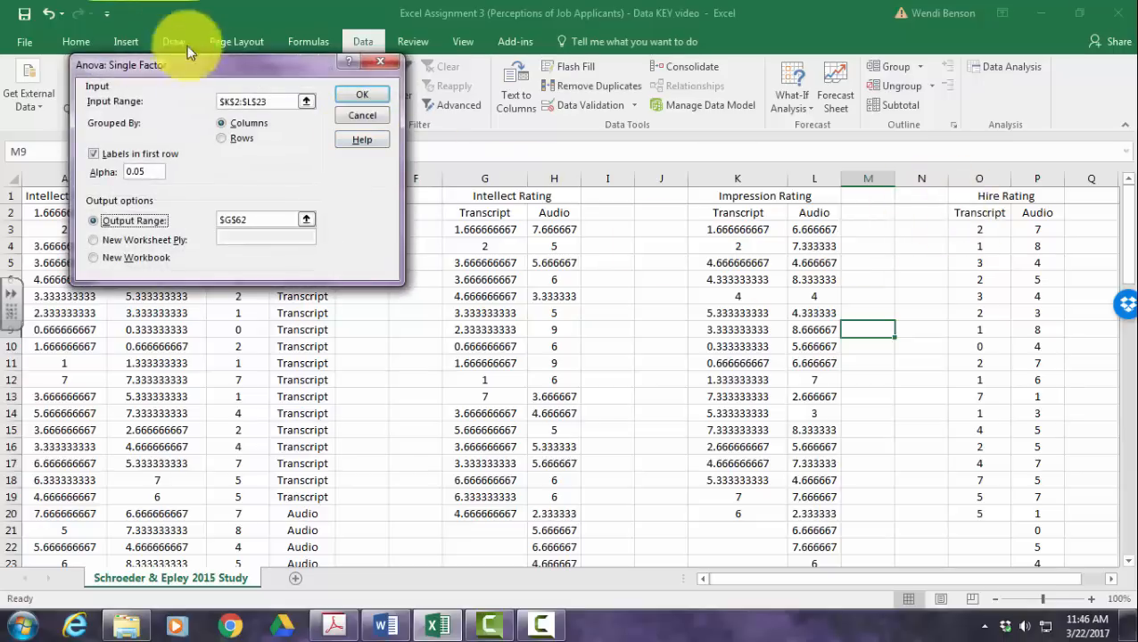
drag(282, 104, 173, 107)
key(BackSpace)
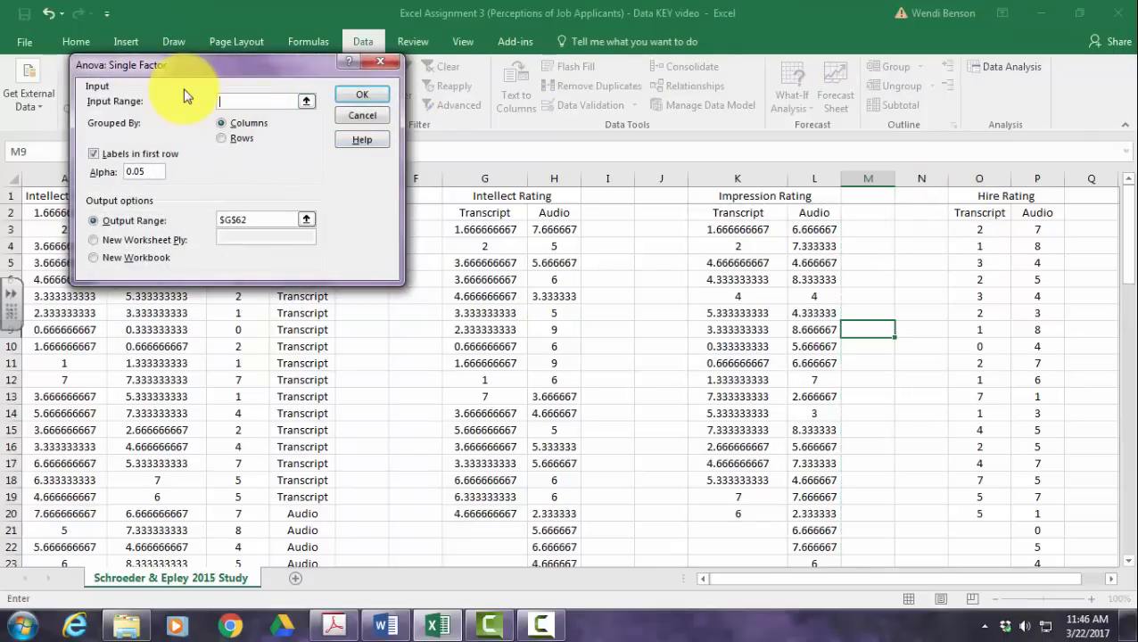
drag(973, 216, 1037, 495)
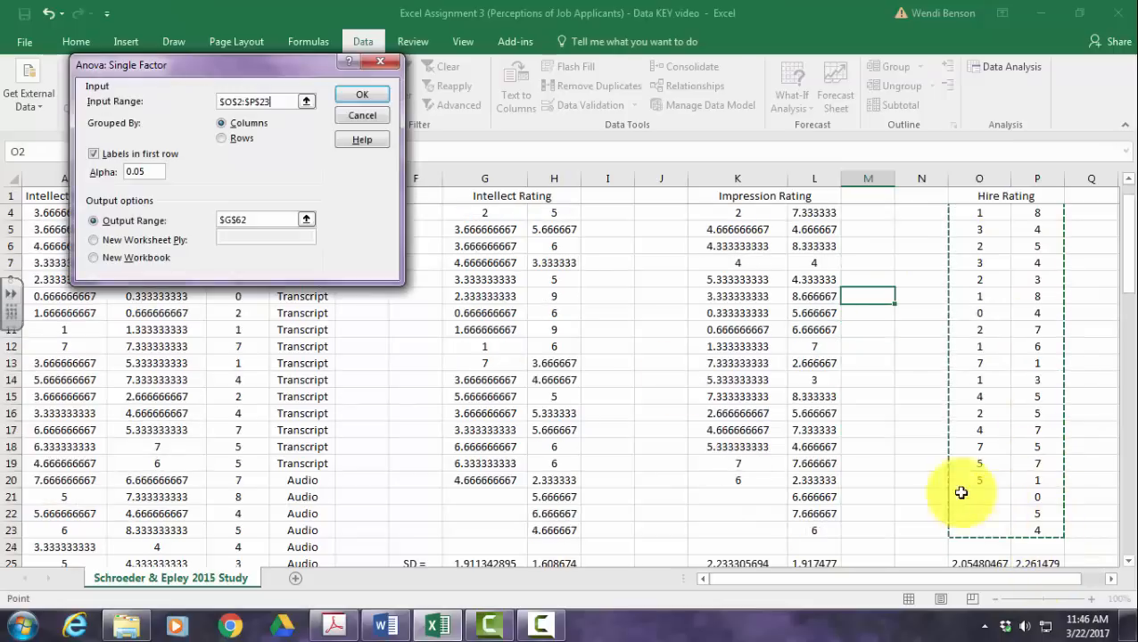
Set the output range to G80 below the Hire heading and run the Hire ANOVA.
click(241, 219)
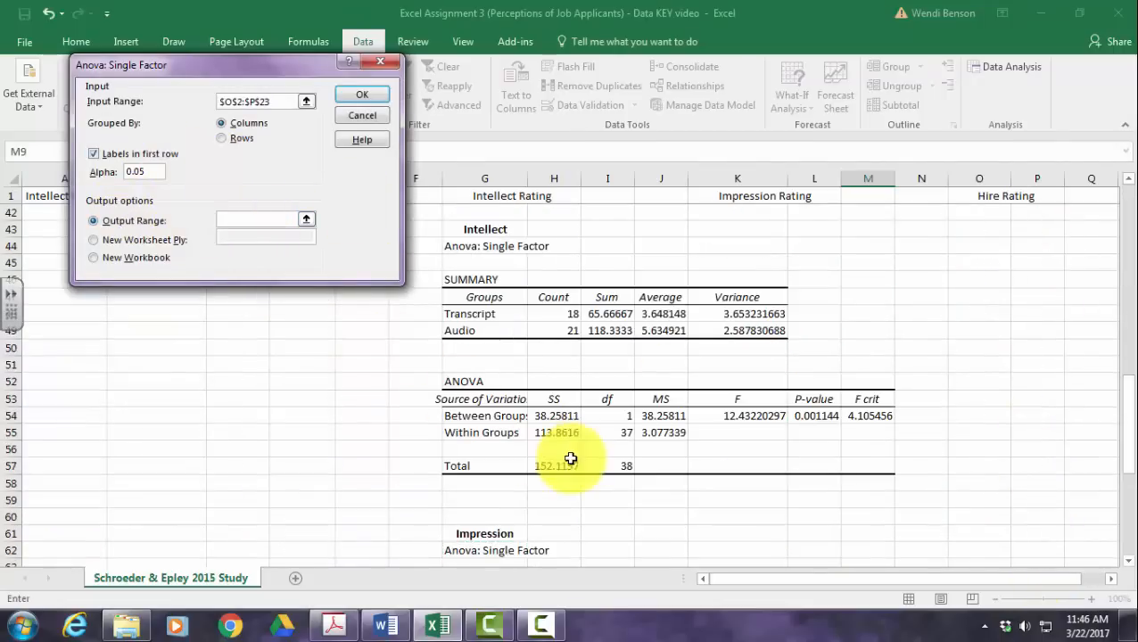
scroll(526, 455, down, 9)
click(476, 408)
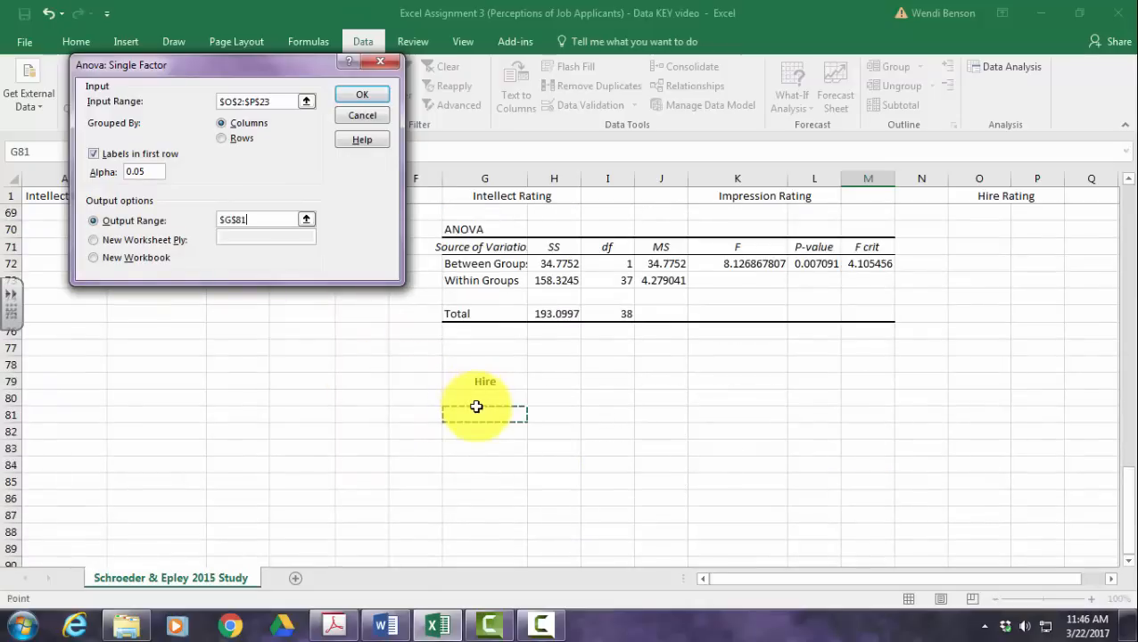
click(470, 403)
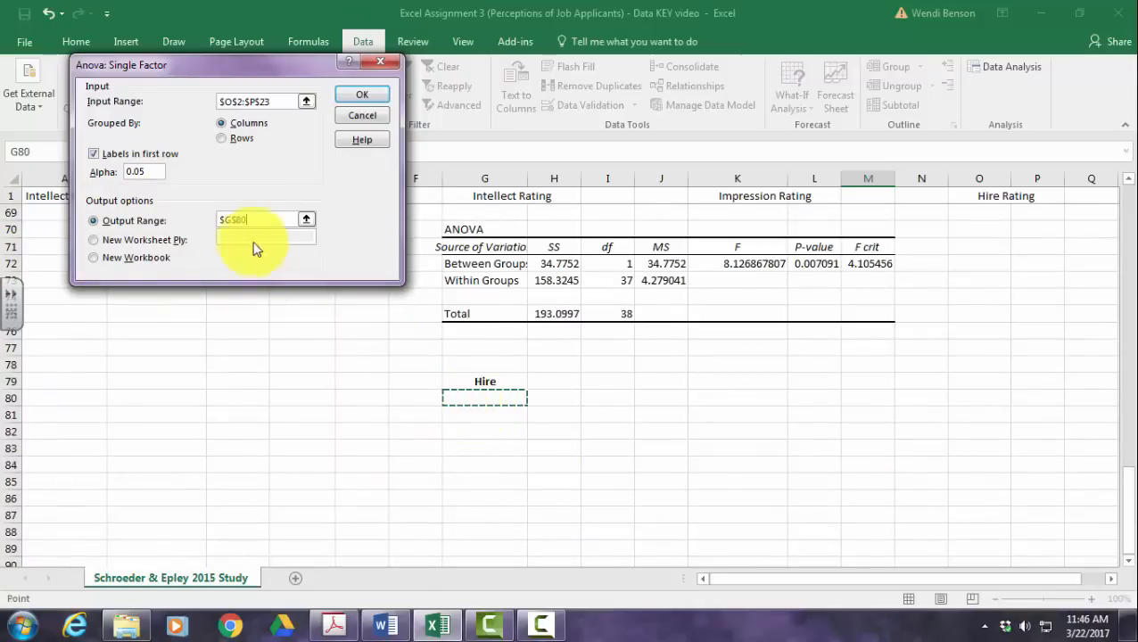
click(359, 96)
scroll(660, 392, down, 3)
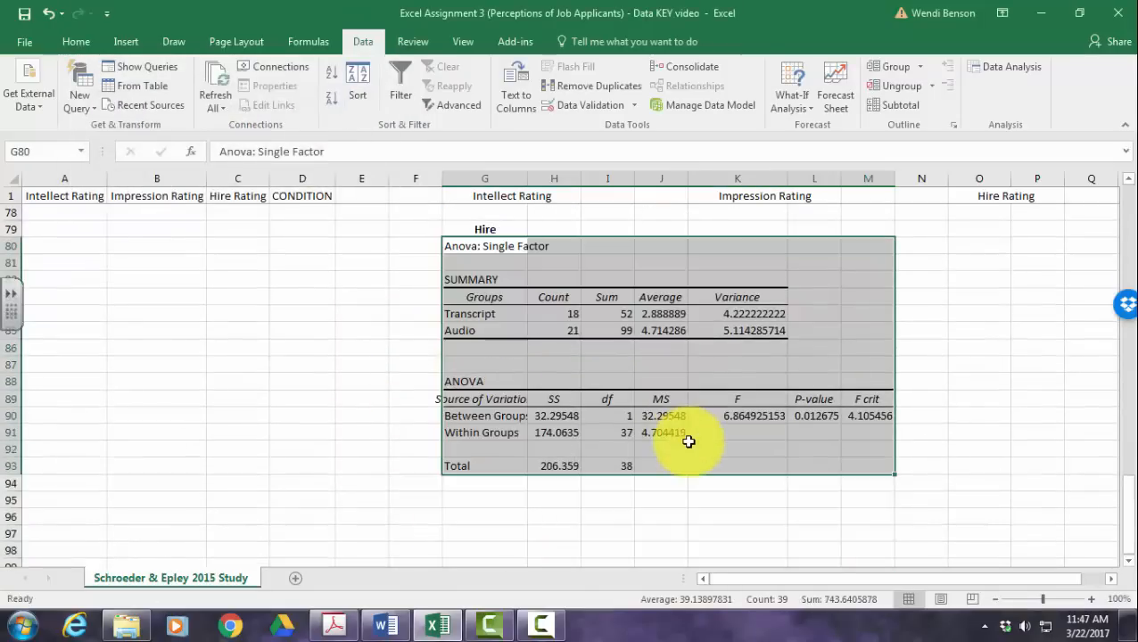
Compare the group counts, averages and variances in the Intellect ANOVA summary with those in the Intellect t-test output.
scroll(689, 442, up, 11)
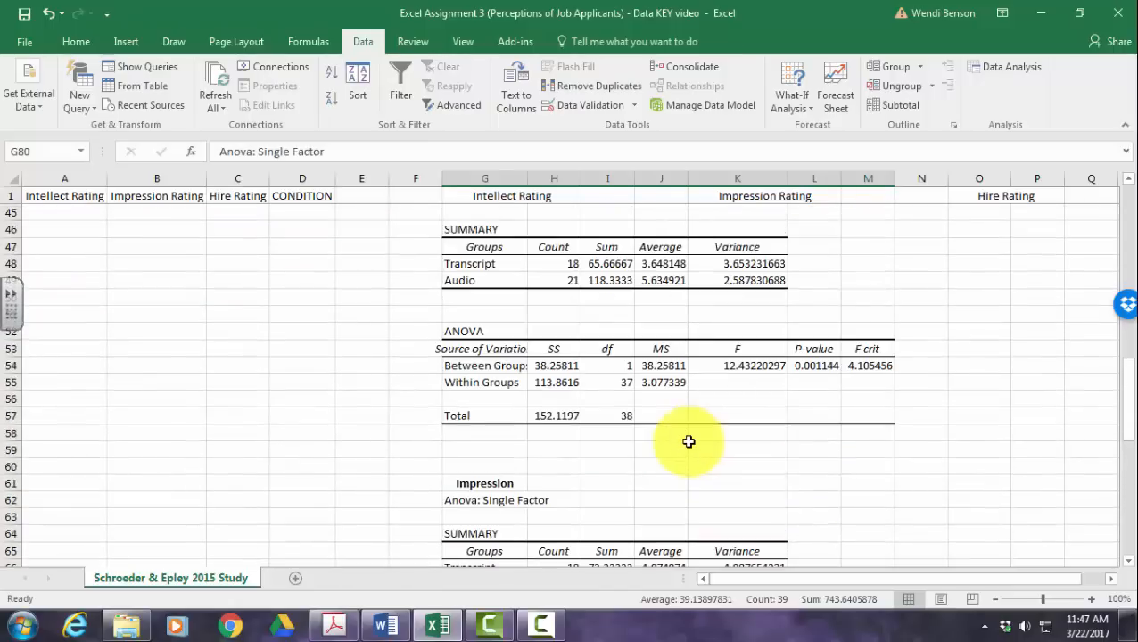
scroll(689, 442, up, 3)
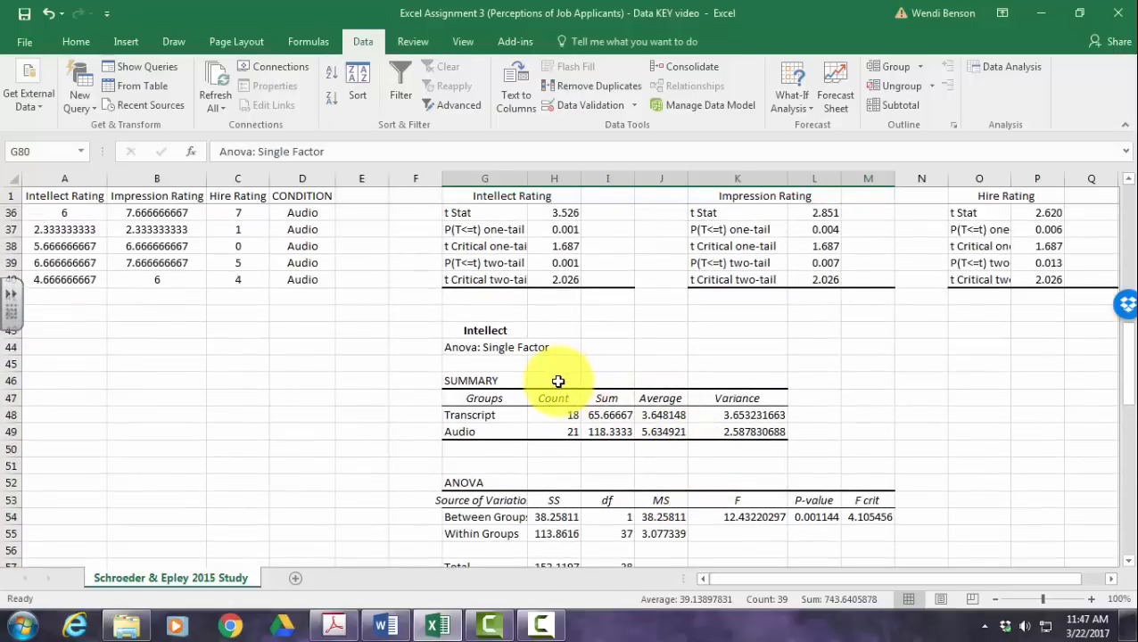
scroll(607, 392, down, 2)
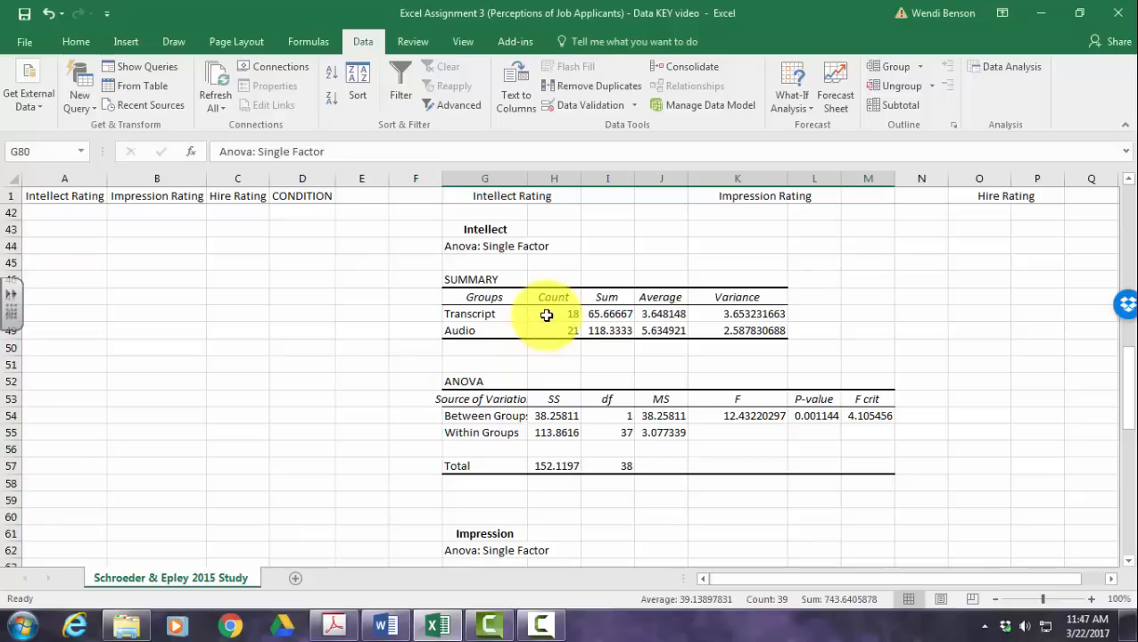
scroll(563, 342, up, 5)
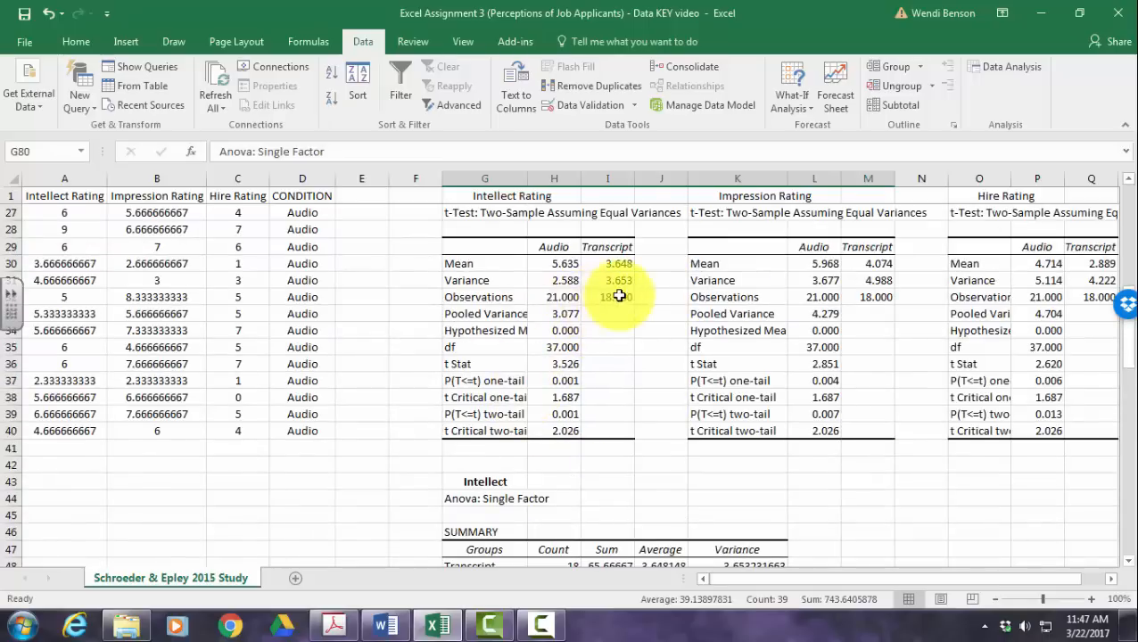
scroll(673, 376, down, 5)
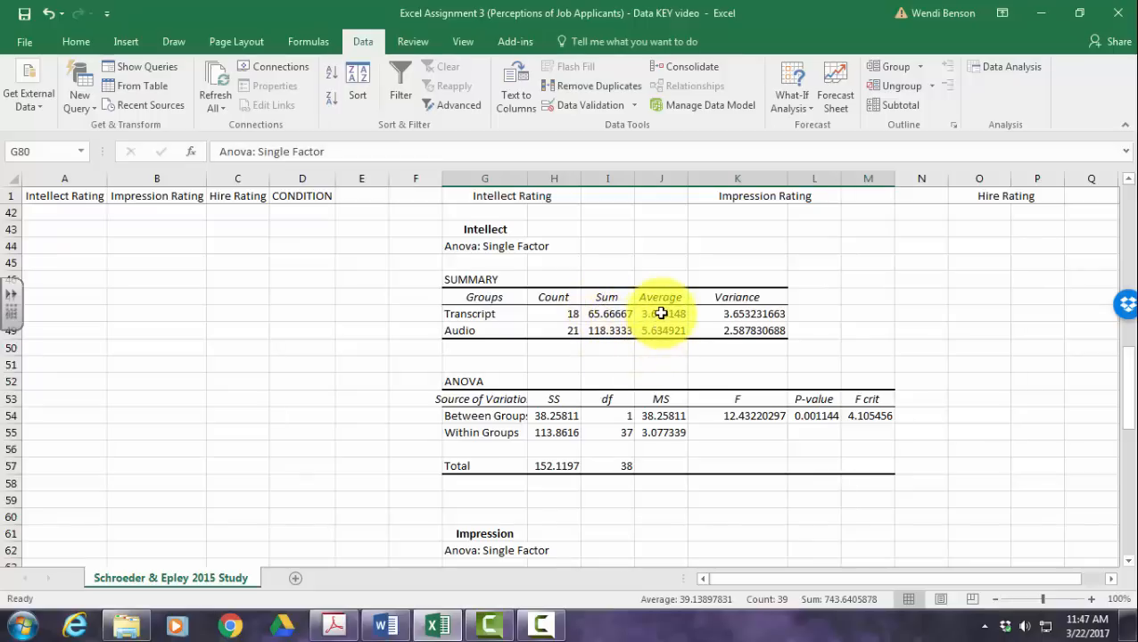
scroll(664, 357, up, 1)
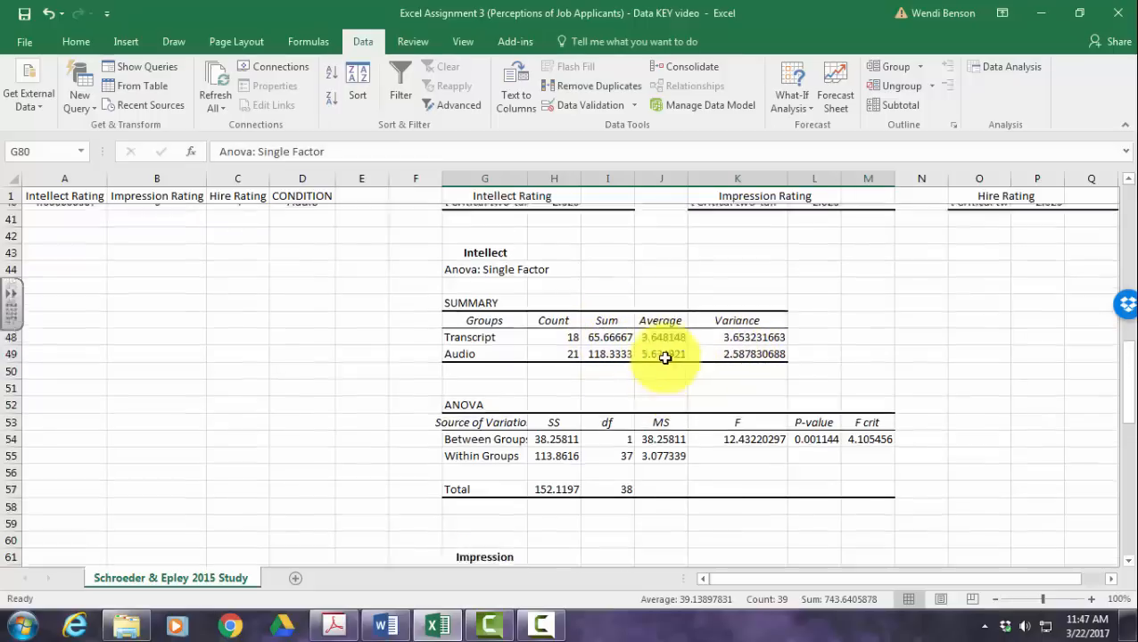
scroll(665, 357, up, 5)
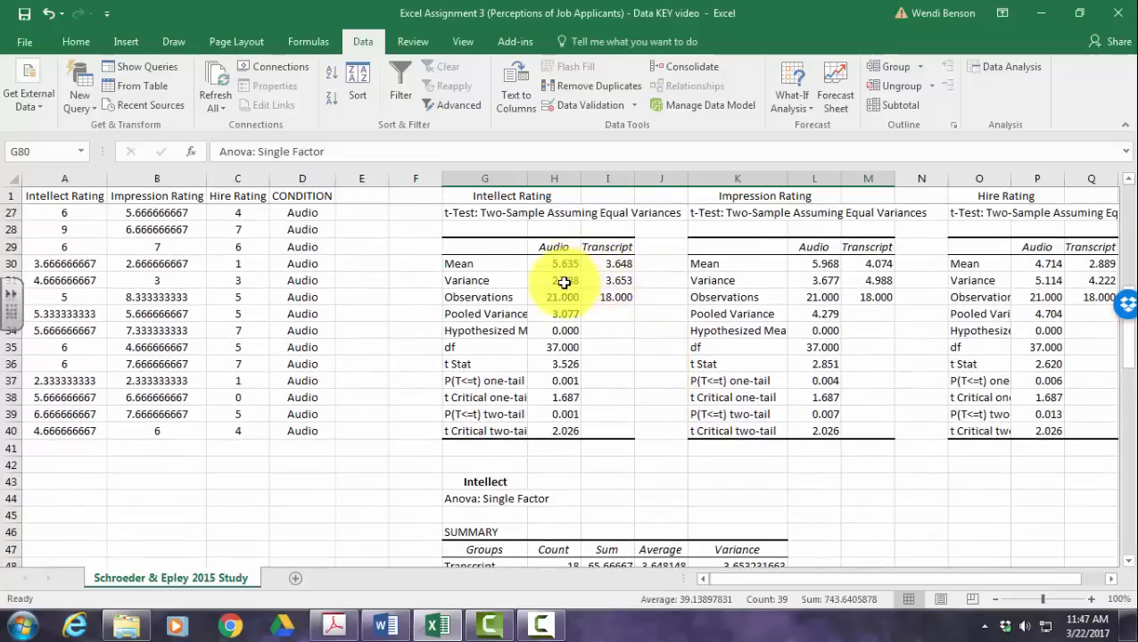
scroll(660, 335, down, 6)
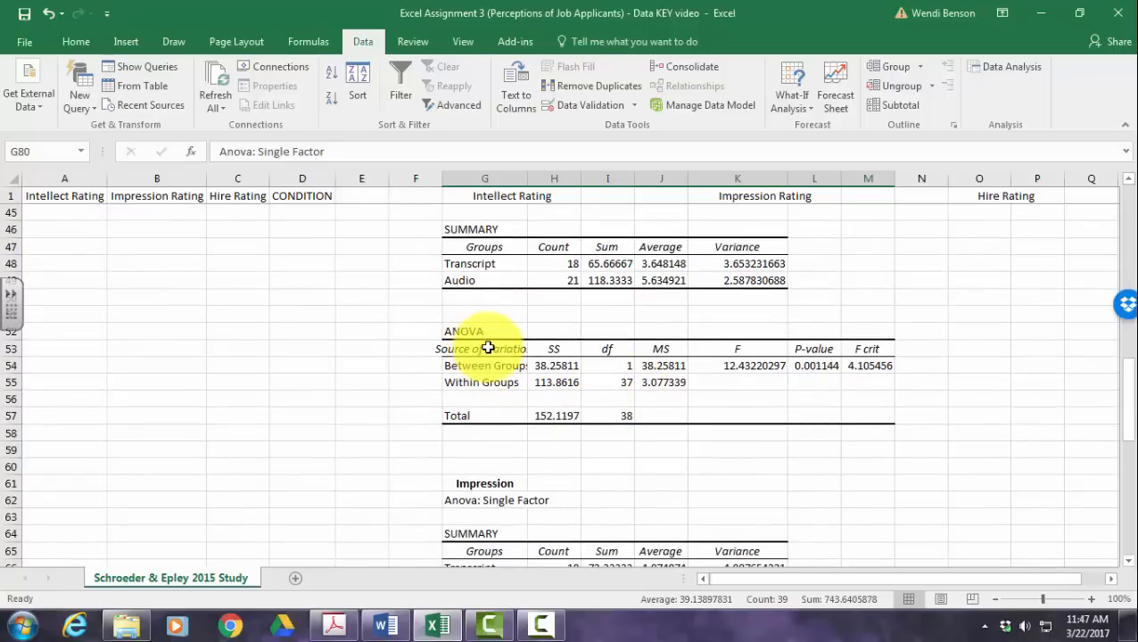
Examine how the sums of squares and degrees of freedom produce the between- and within-groups mean squares in the Intellect ANOVA table.
drag(736, 352, 474, 414)
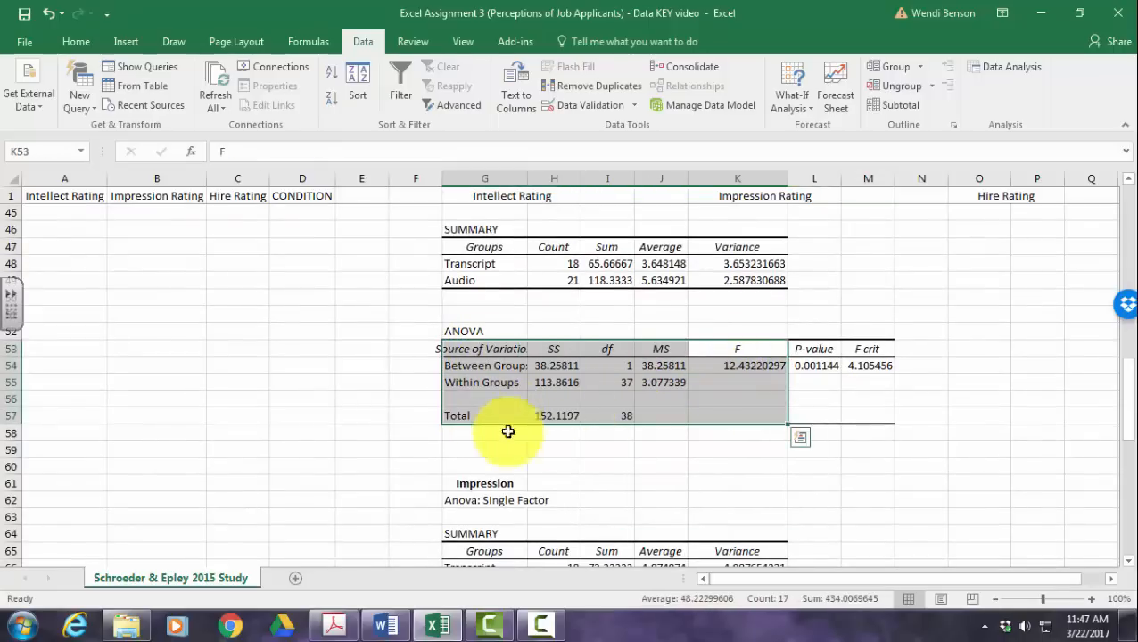
click(656, 468)
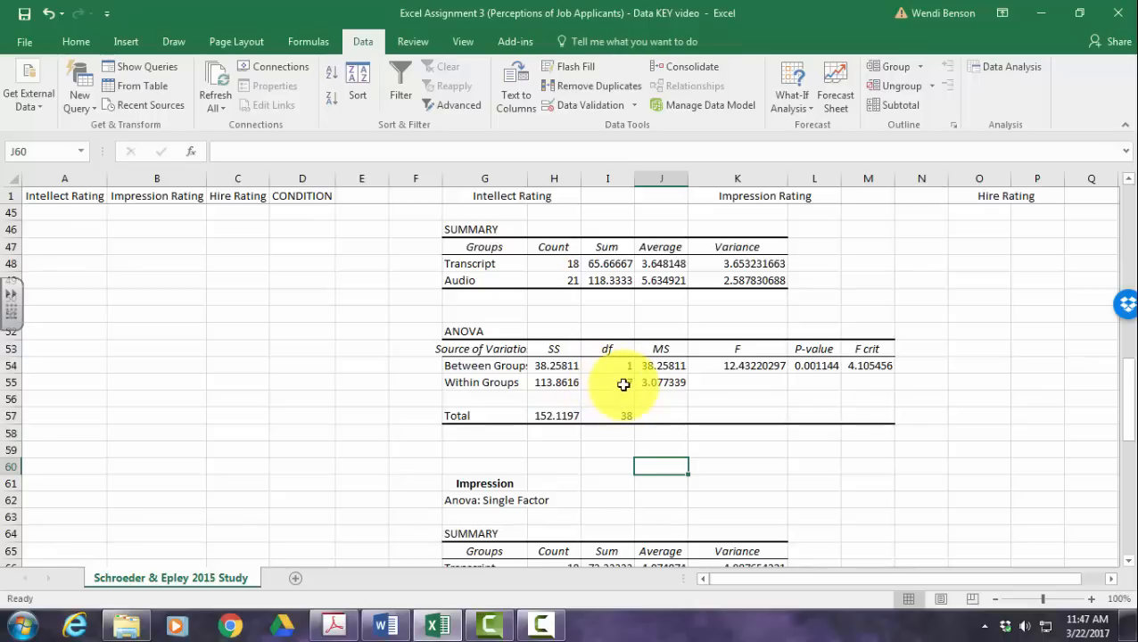
click(626, 416)
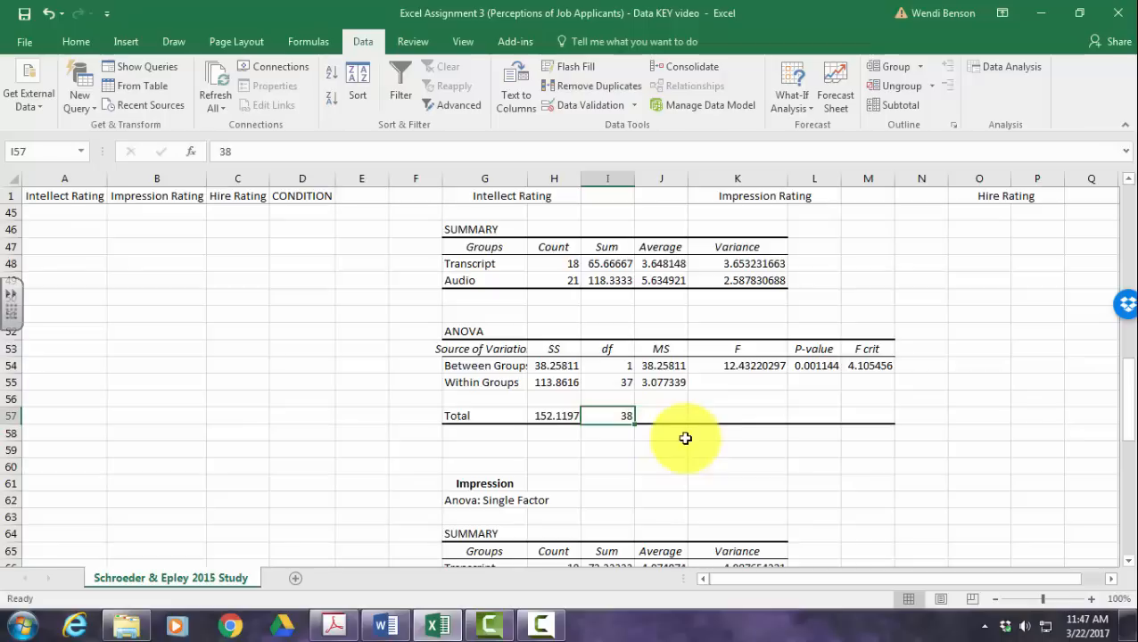
click(668, 368)
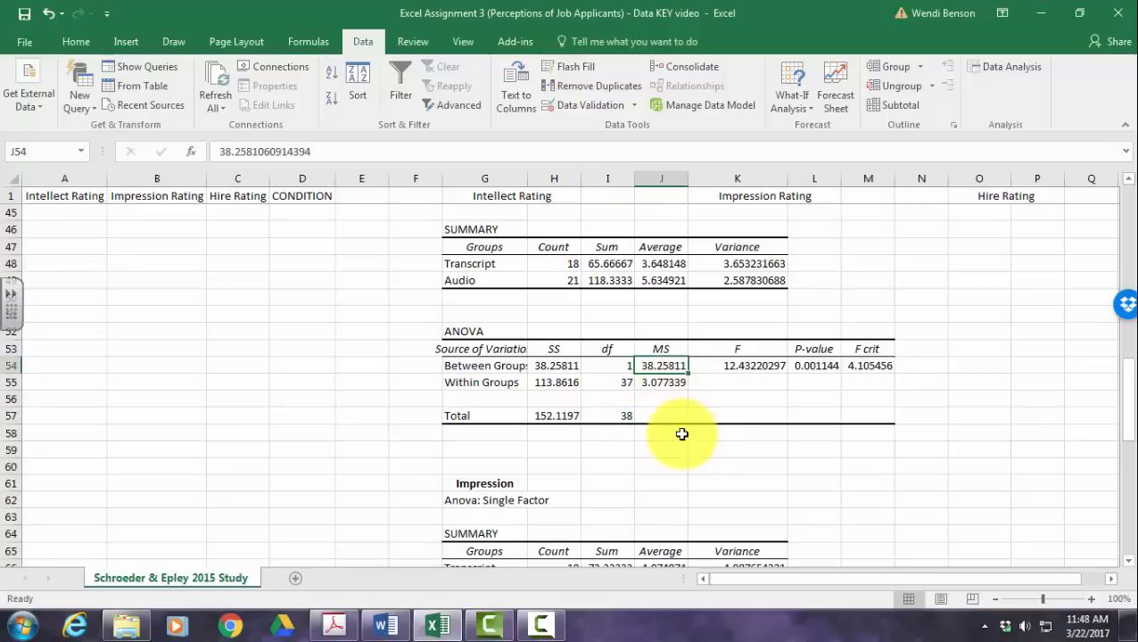
click(563, 366)
click(599, 369)
click(665, 367)
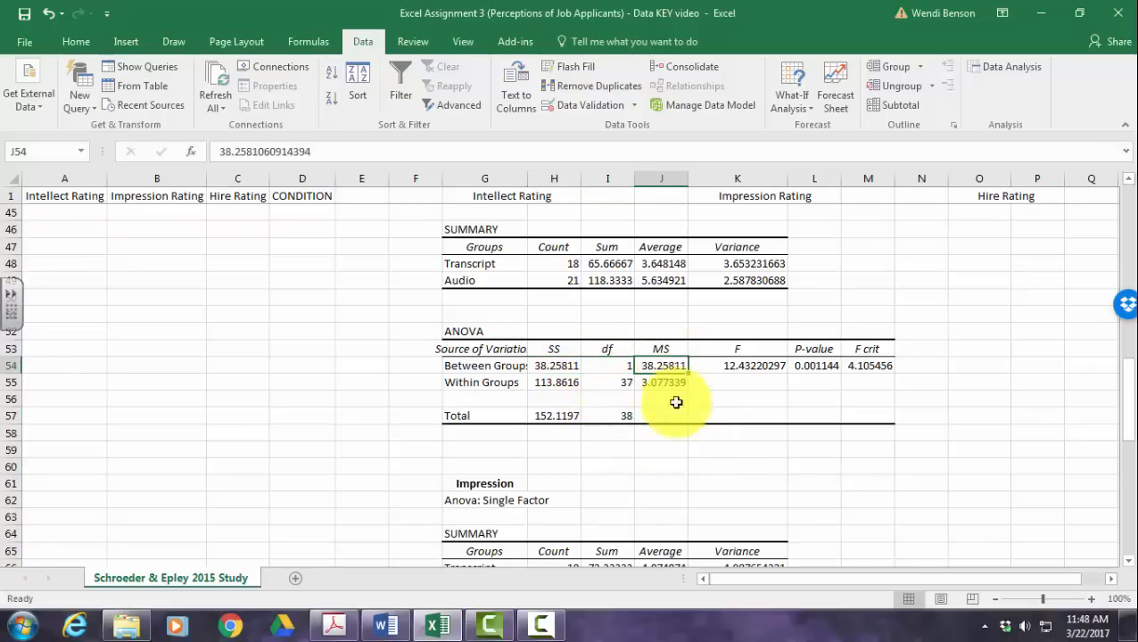
click(671, 382)
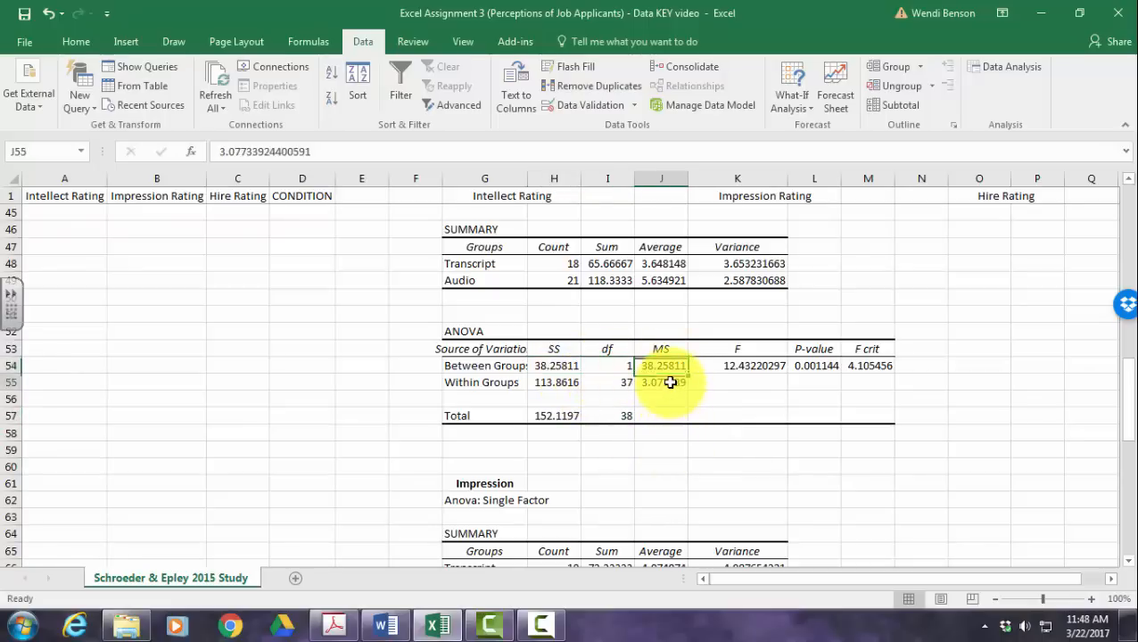
click(554, 382)
click(624, 381)
click(664, 382)
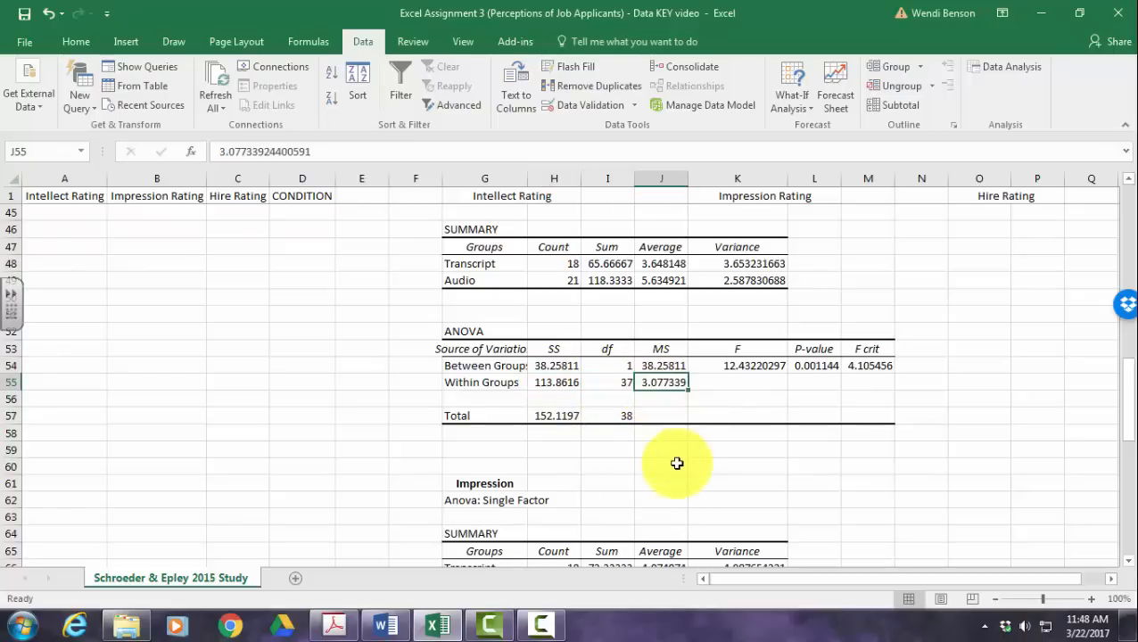
Examine the Intellect ANOVA's F-statistic in relation to its two mean squares, along with the P-value and F crit.
click(750, 368)
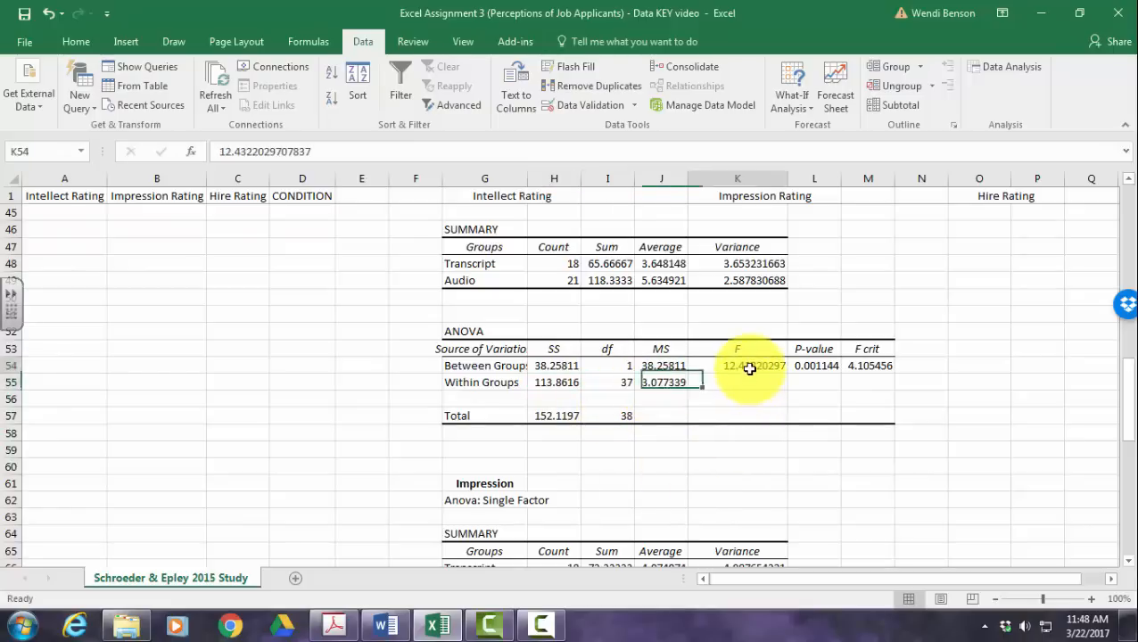
click(664, 368)
click(671, 382)
click(734, 368)
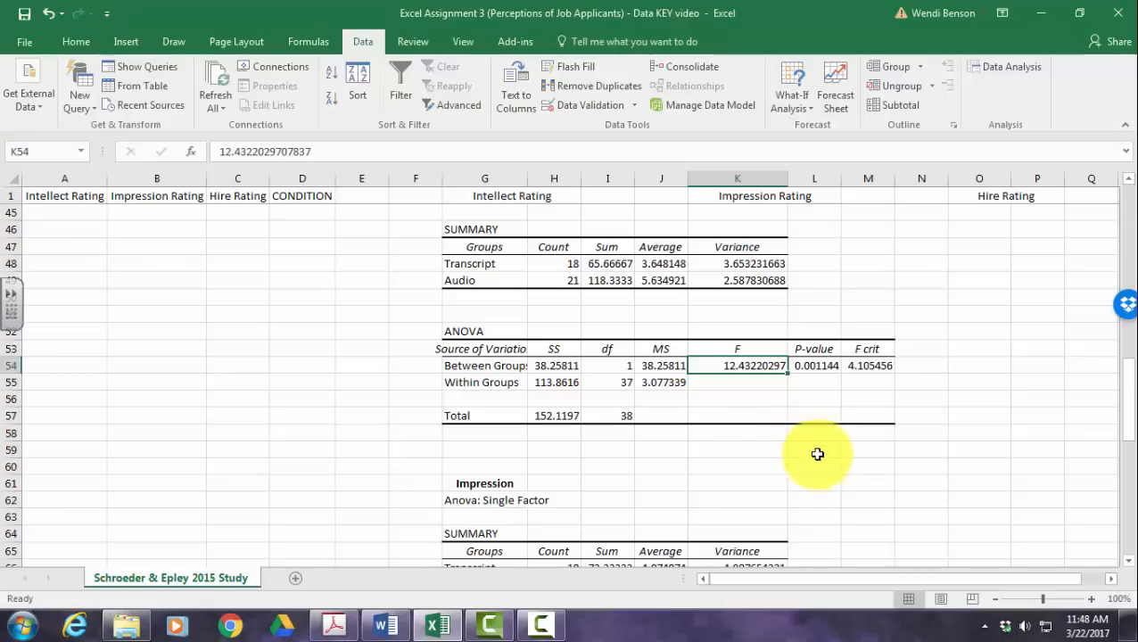
click(822, 370)
click(866, 367)
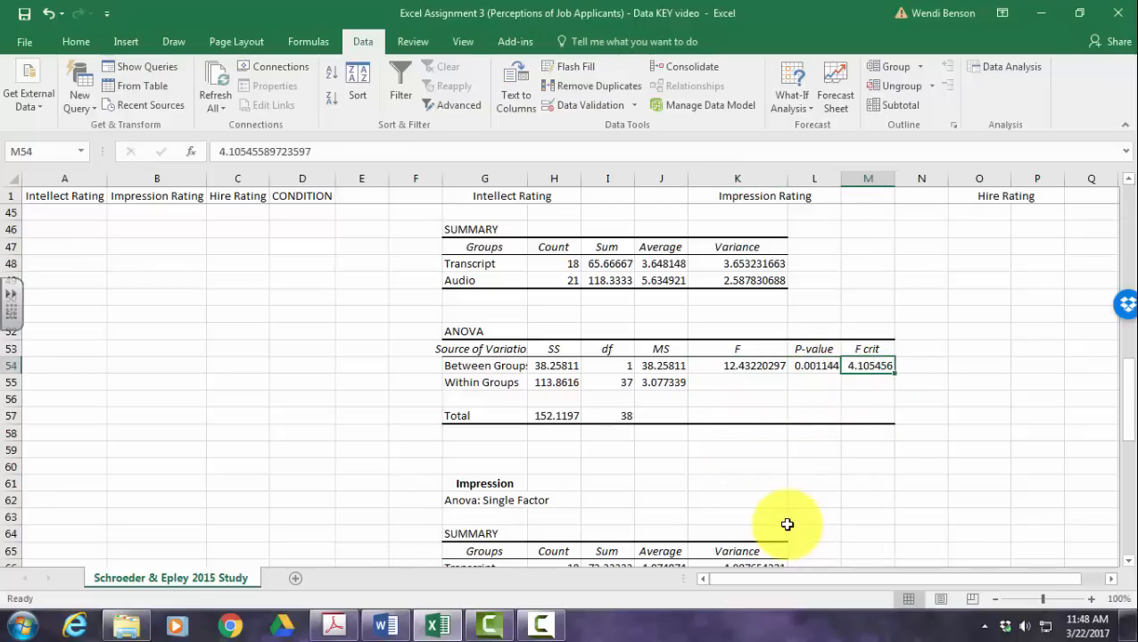
Review the F-statistic question in the Word assignment, and relate the Intellect ANOVA's between-groups mean square in Excel to the Audio and Transcript means.
click(385, 626)
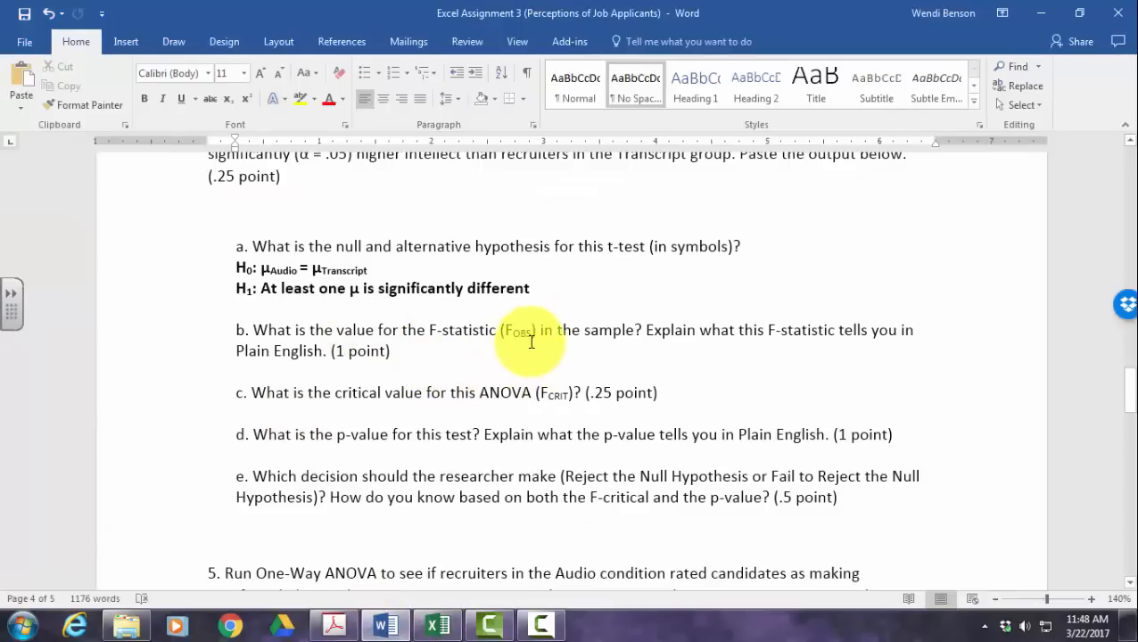
click(440, 628)
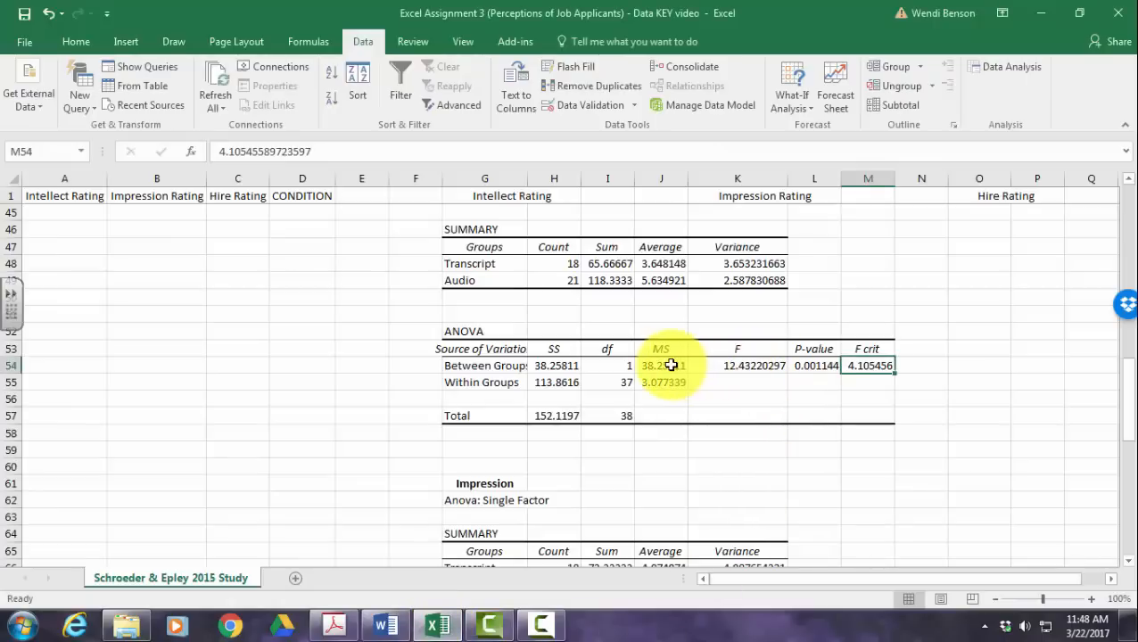
click(671, 366)
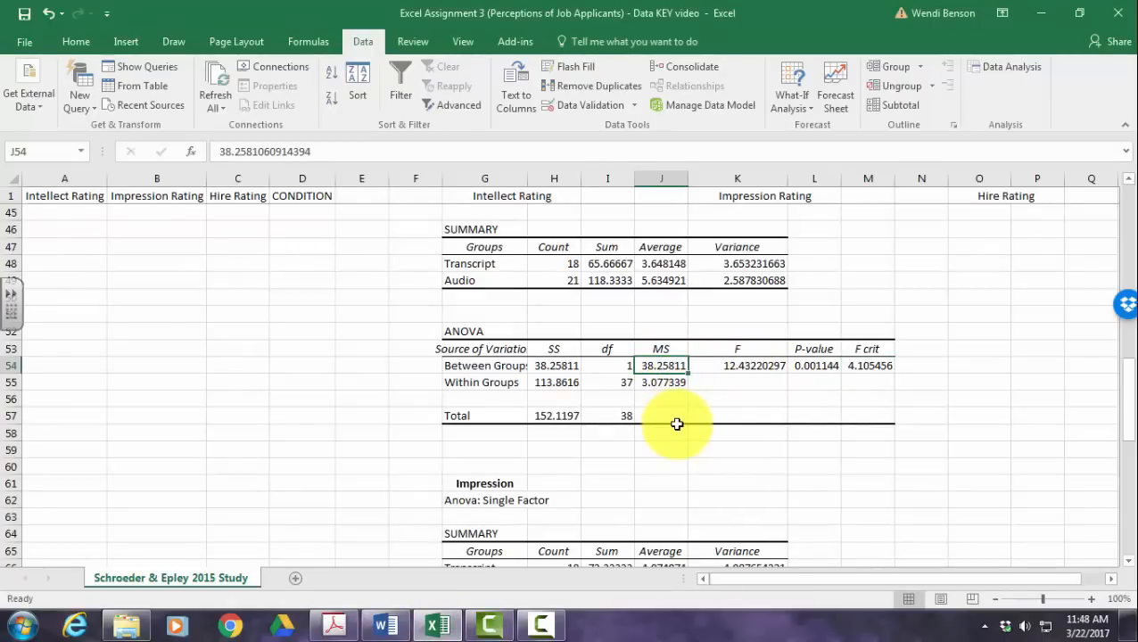
scroll(505, 477, up, 2)
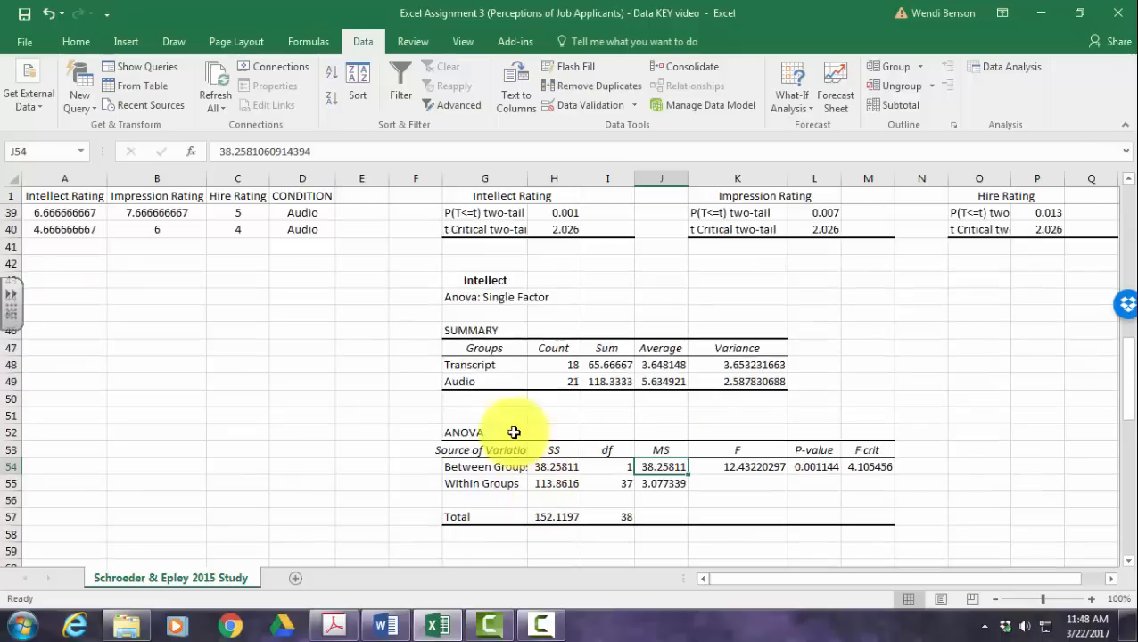
scroll(680, 477, down, 2)
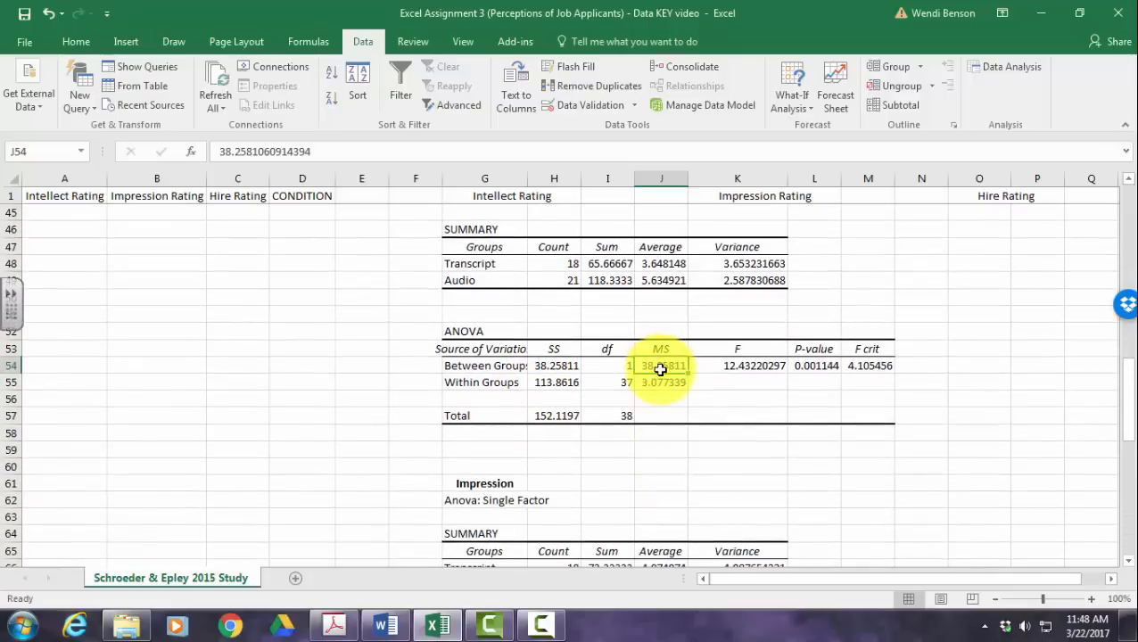
scroll(651, 380, up, 8)
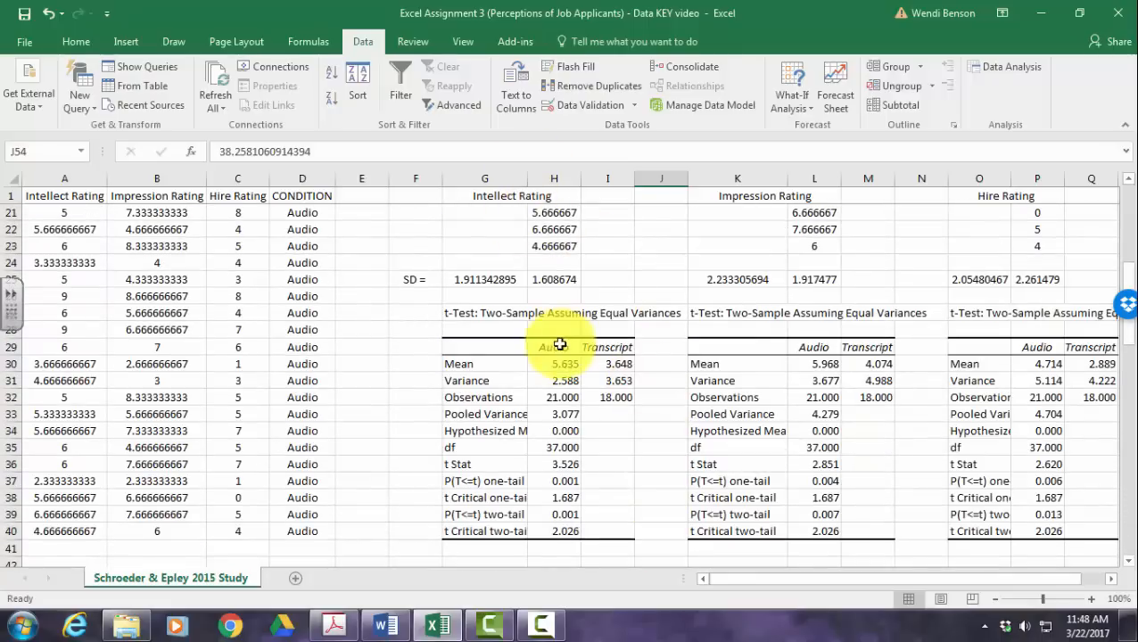
scroll(698, 498, down, 1)
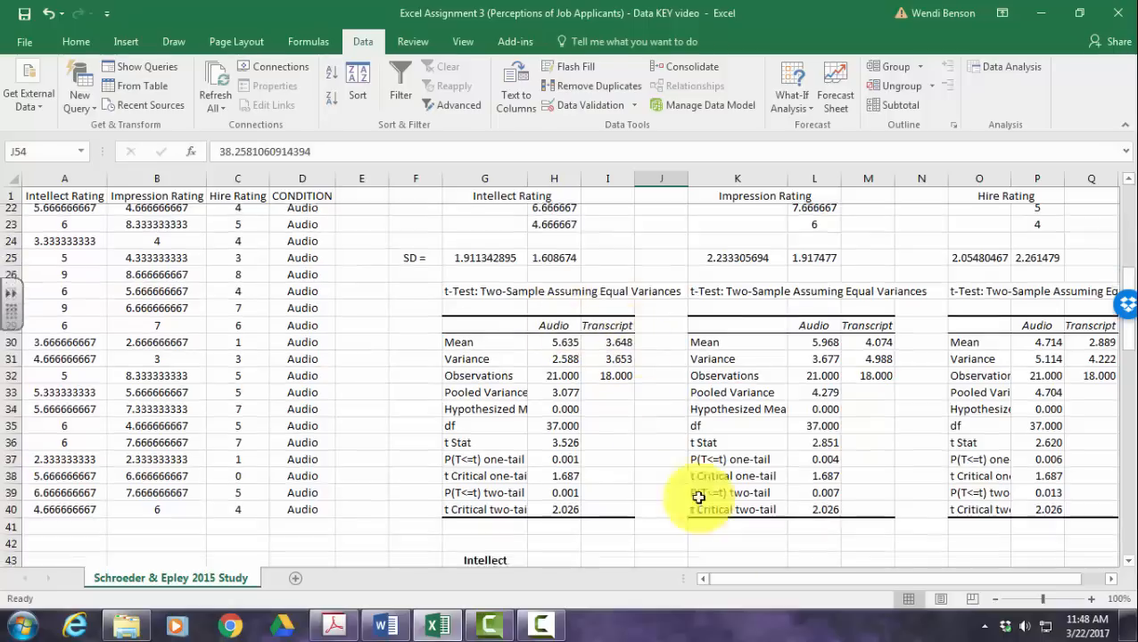
scroll(698, 498, down, 7)
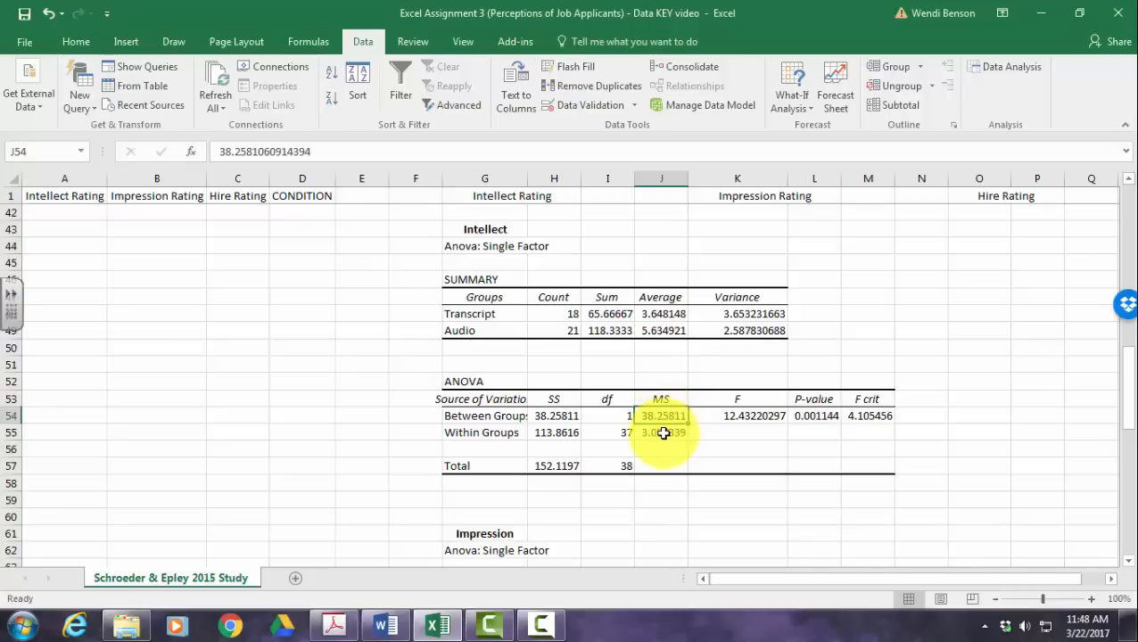
Relate the Intellect ANOVA's within-groups mean square to the individual Intellect ratings in the Transcript and Audio columns.
click(663, 432)
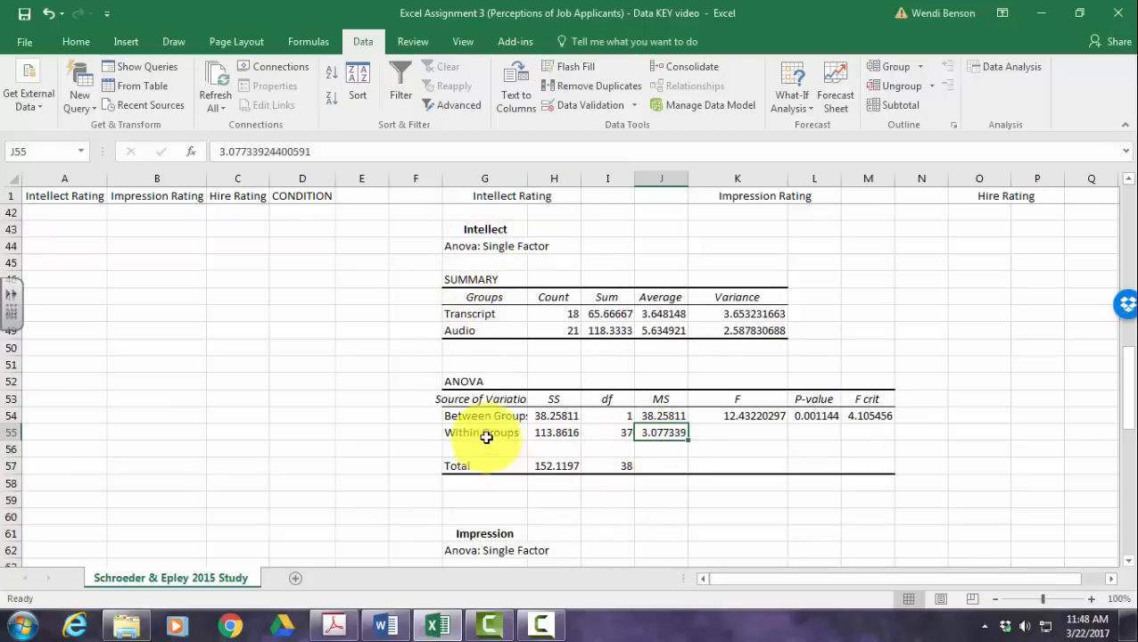
scroll(679, 457, up, 5)
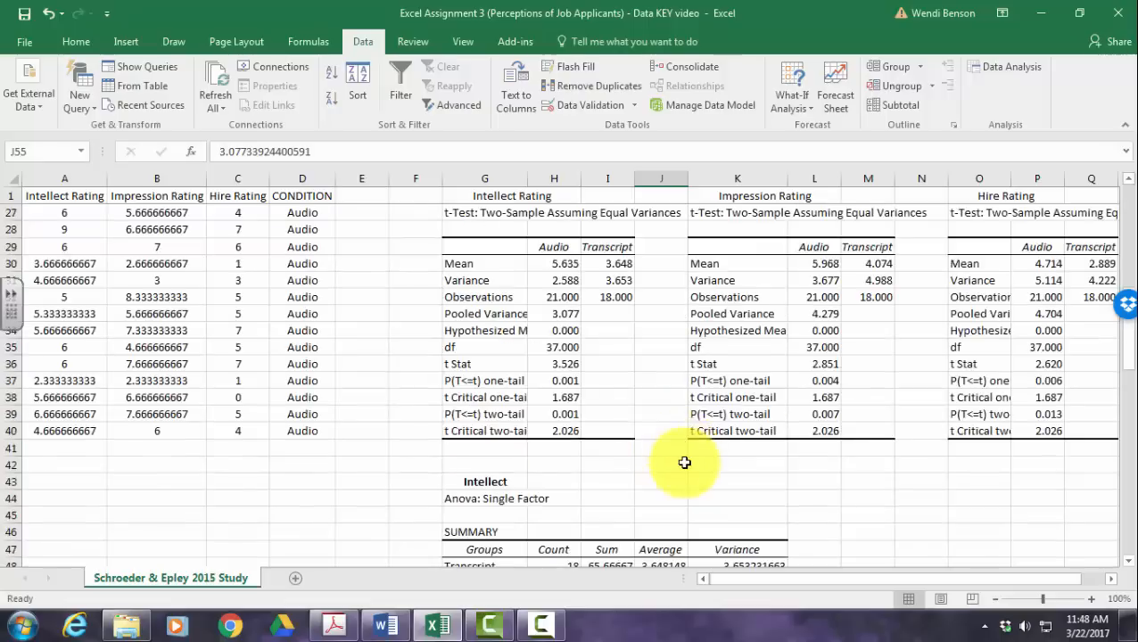
scroll(678, 469, up, 9)
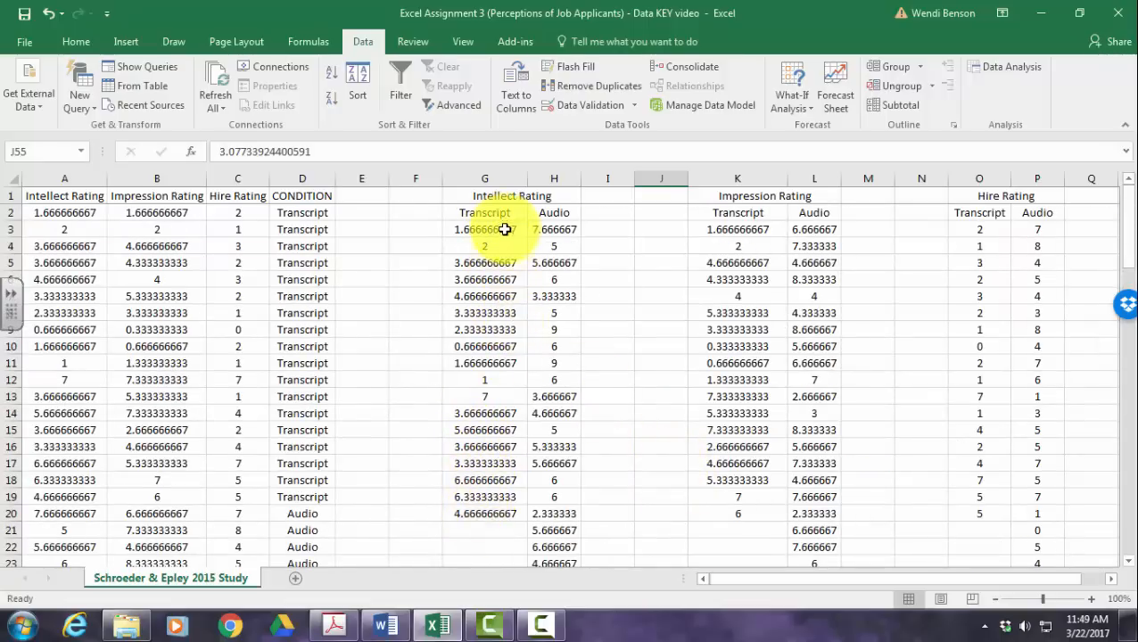
drag(506, 229, 484, 511)
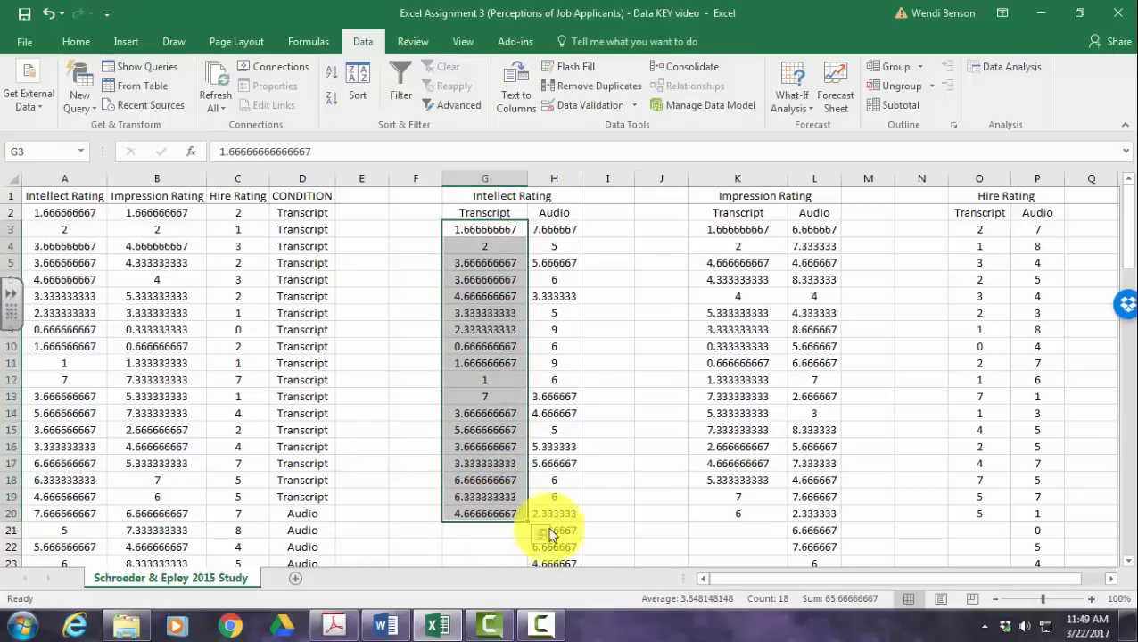
click(639, 517)
drag(556, 231, 563, 531)
scroll(627, 480, up, 1)
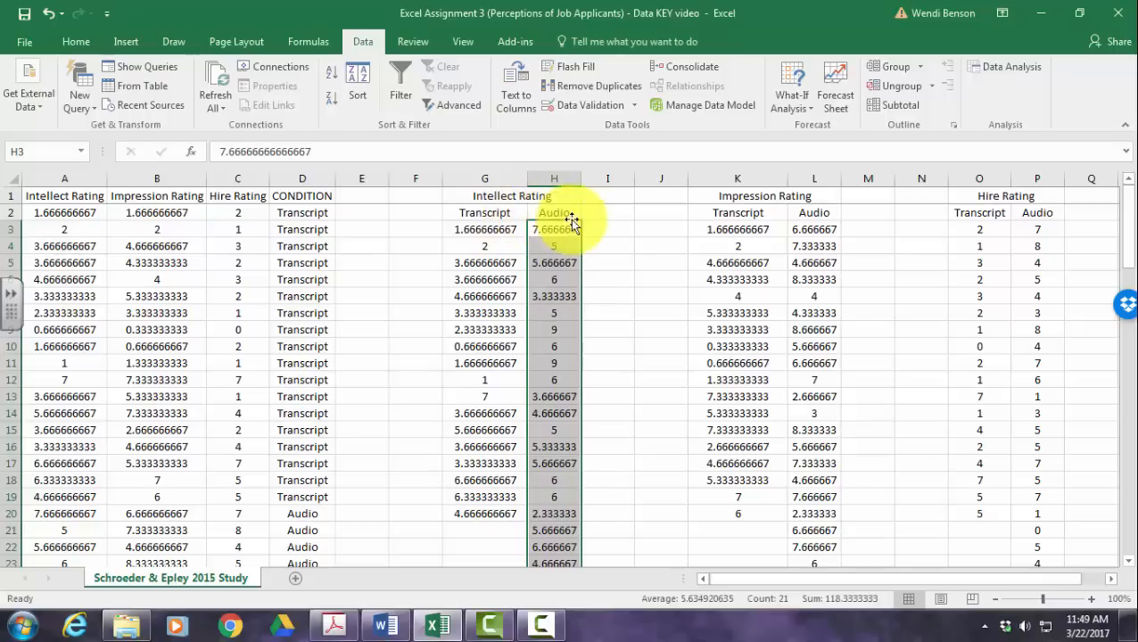
click(619, 267)
Review the within-groups mean square and the F-statistic in the Intellect ANOVA table.
scroll(619, 268, down, 13)
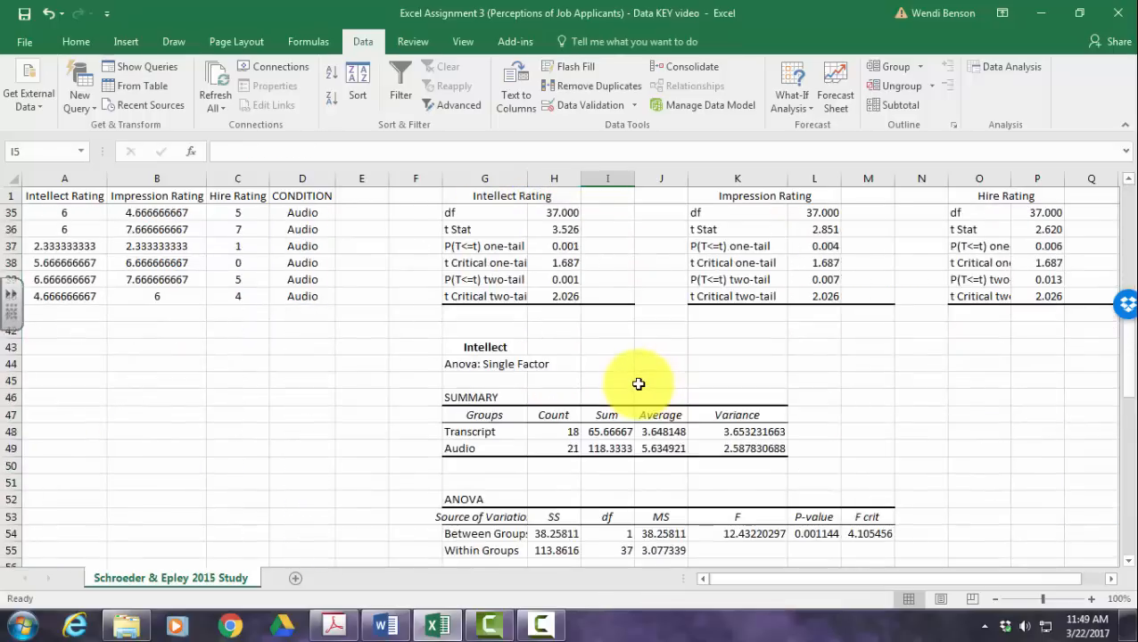
scroll(602, 446, down, 2)
click(658, 348)
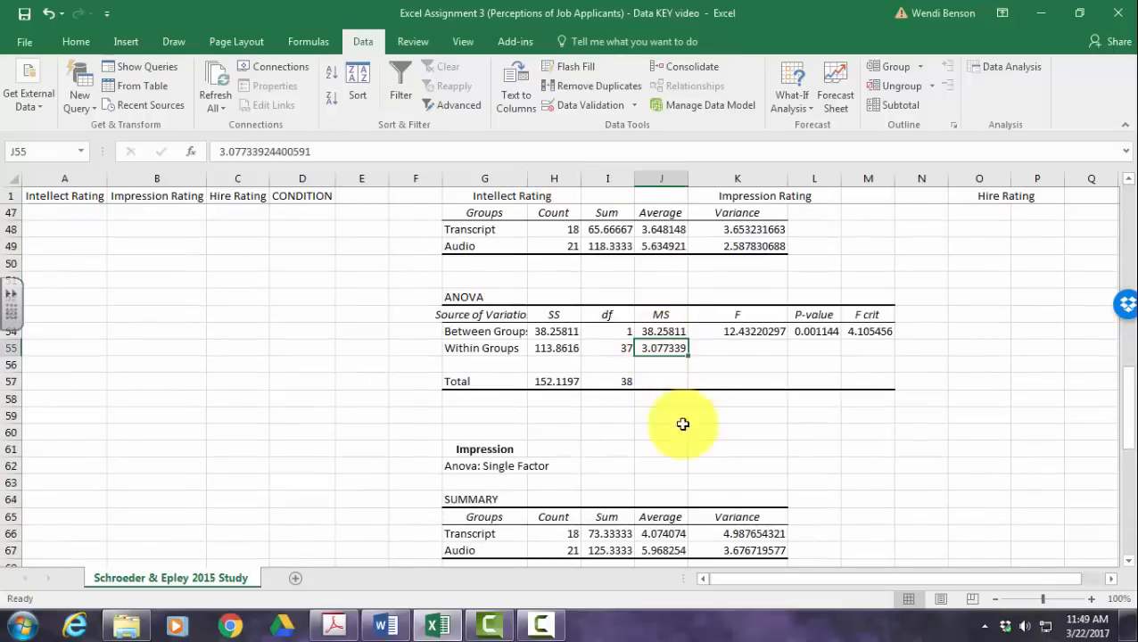
click(667, 462)
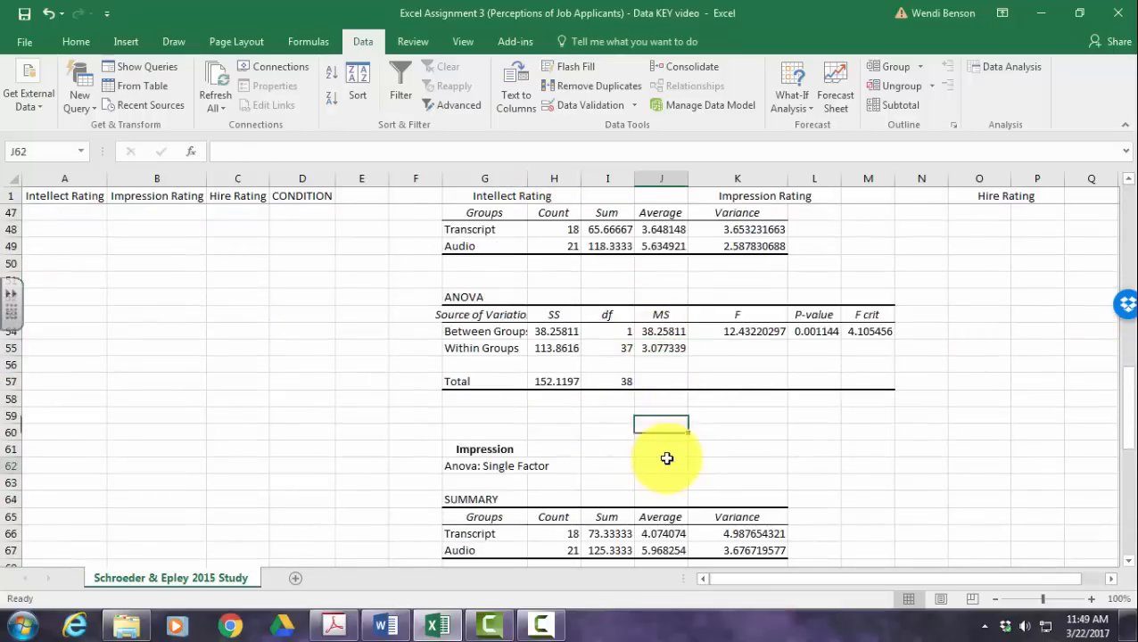
click(743, 332)
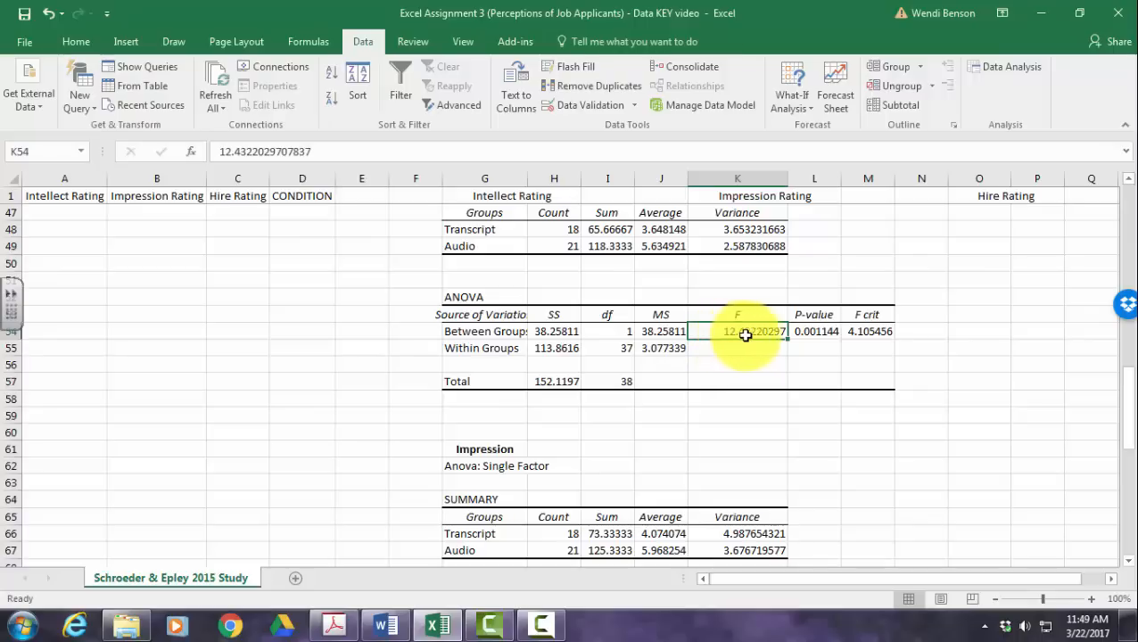
Relate the Intellect ANOVA's F-statistic to its within-groups mean square, annotating the p-value as .1% and circling the Transcript and Audio averages.
click(670, 350)
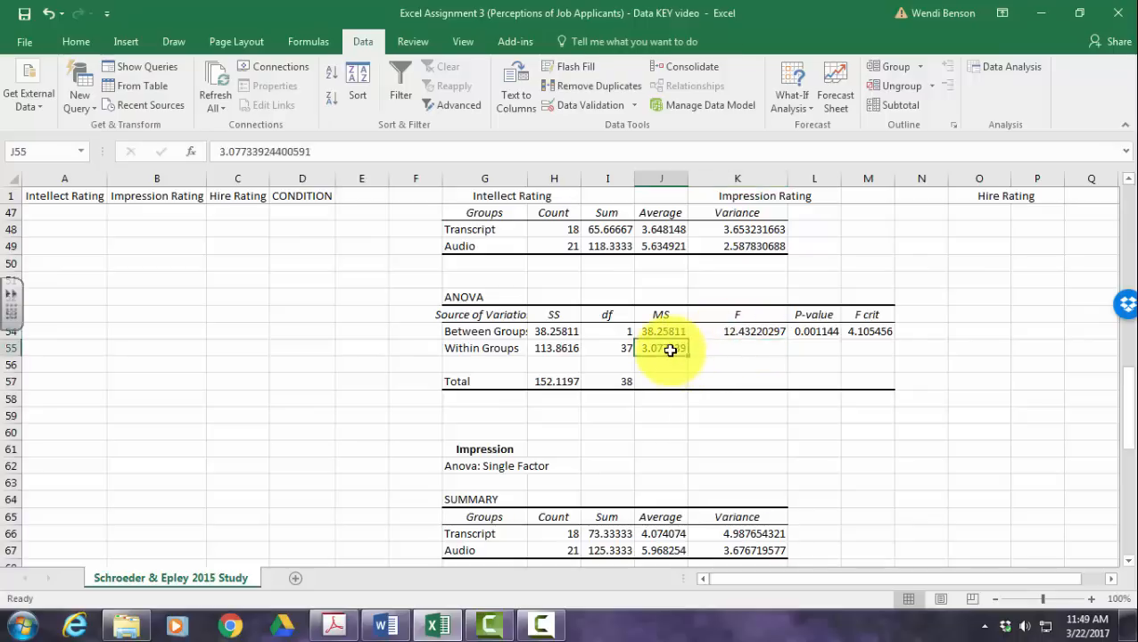
click(728, 331)
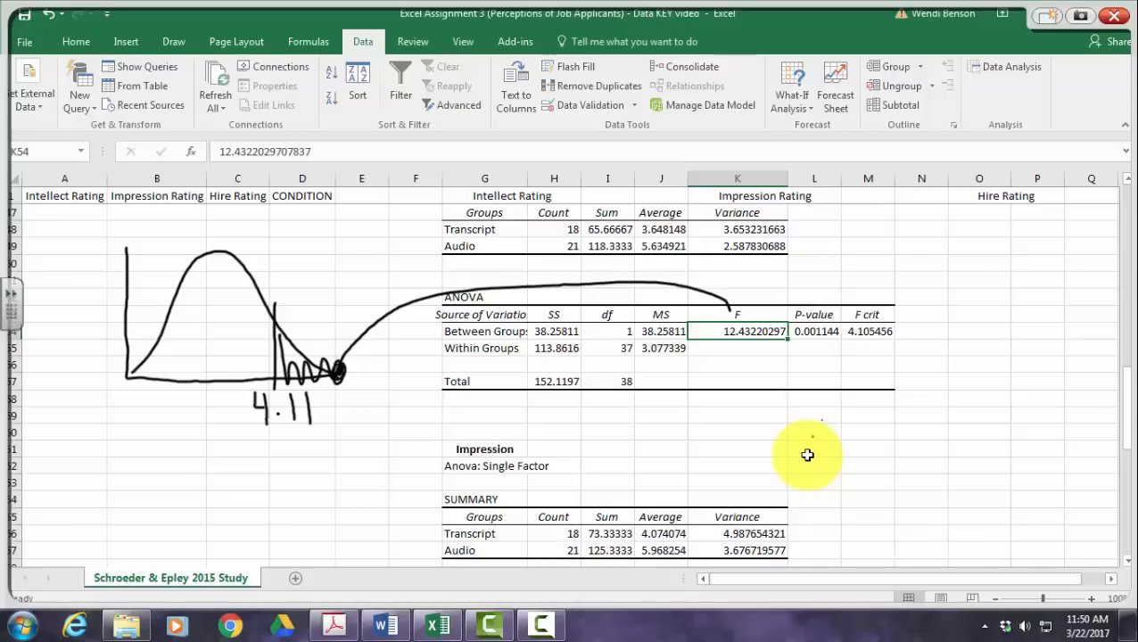
mouse_move(820, 420)
mouse_down()
mouse_move(829, 431)
mouse_move(844, 417)
mouse_move(855, 428)
mouse_up()
mouse_move(664, 187)
mouse_down()
mouse_move(625, 223)
mouse_move(682, 192)
mouse_up()
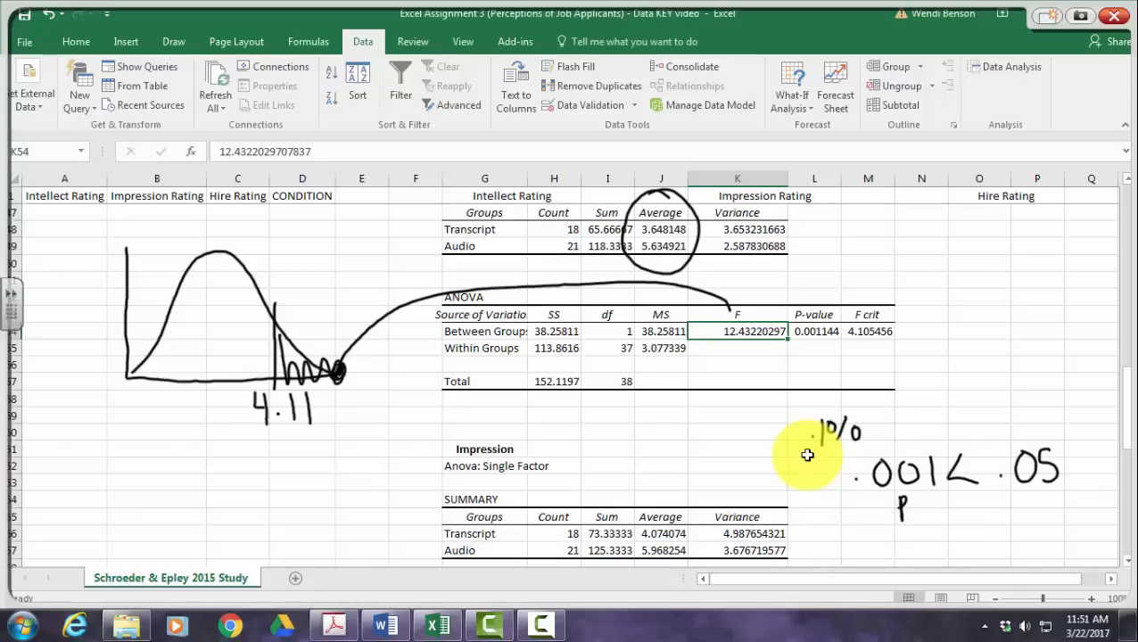
Switch to the Word assignment and review the remaining questions through question 7, returning to the Study Overview.
click(385, 625)
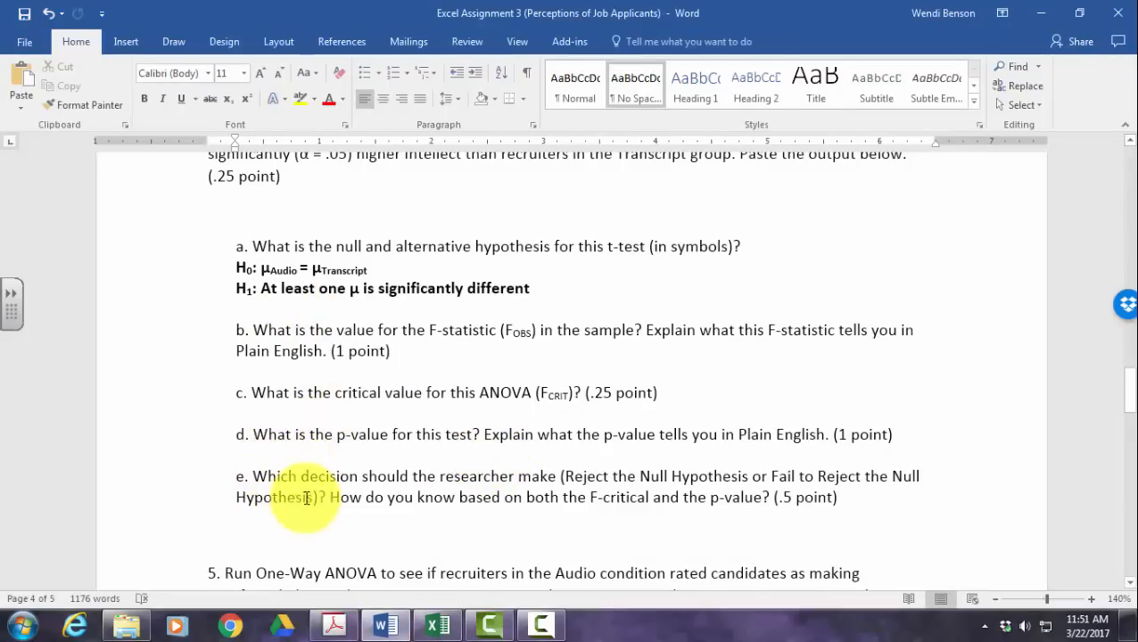
scroll(303, 486, down, 7)
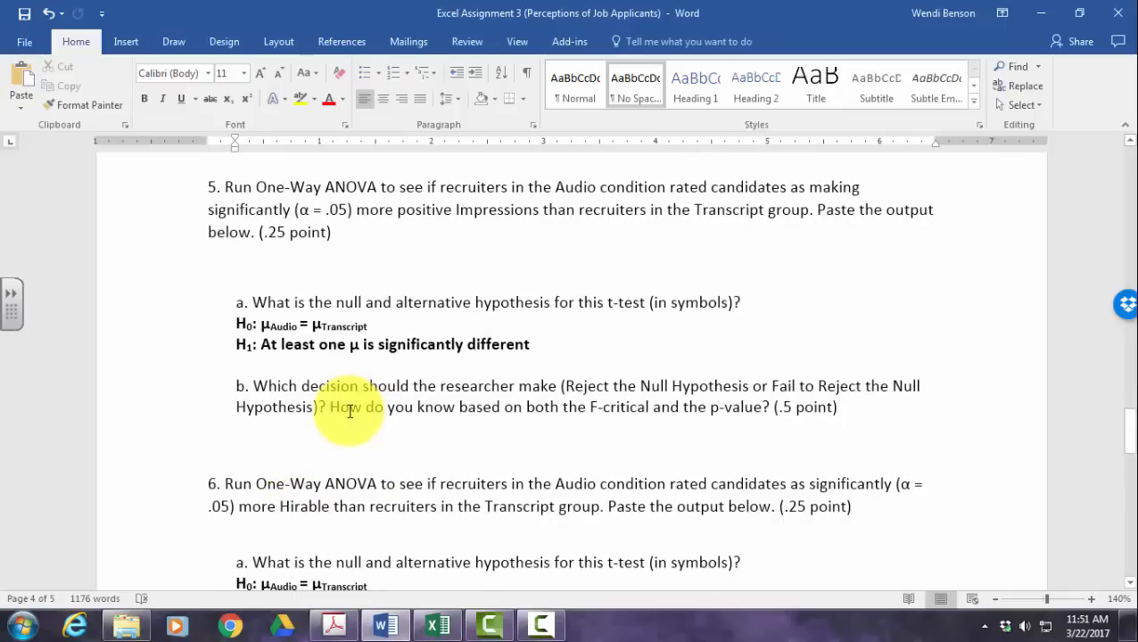
scroll(351, 483, down, 4)
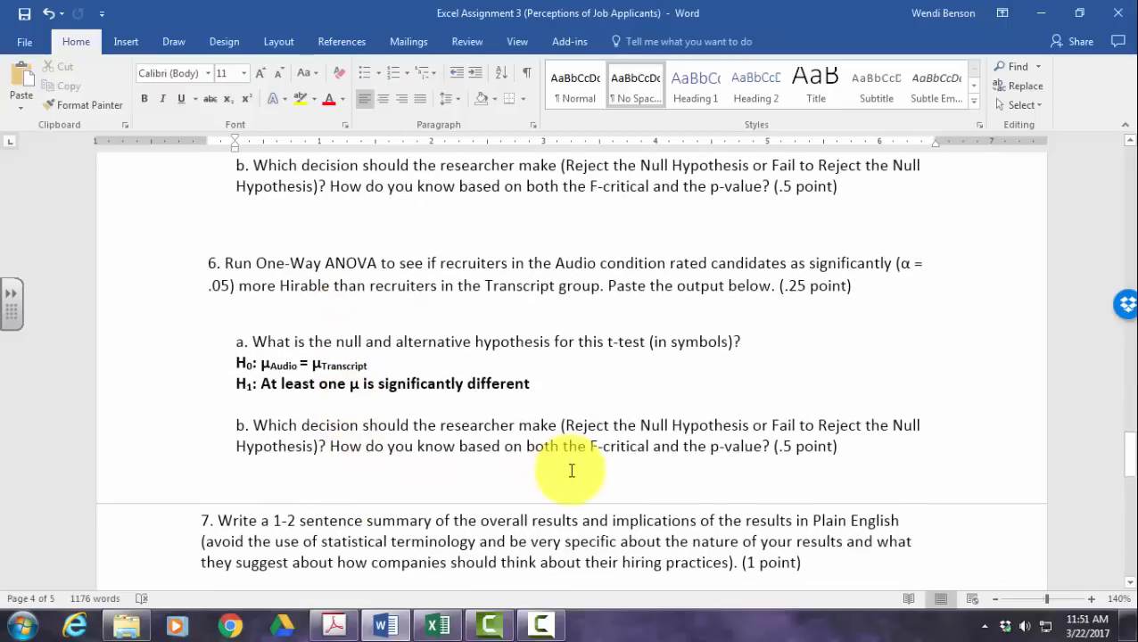
scroll(562, 466, down, 3)
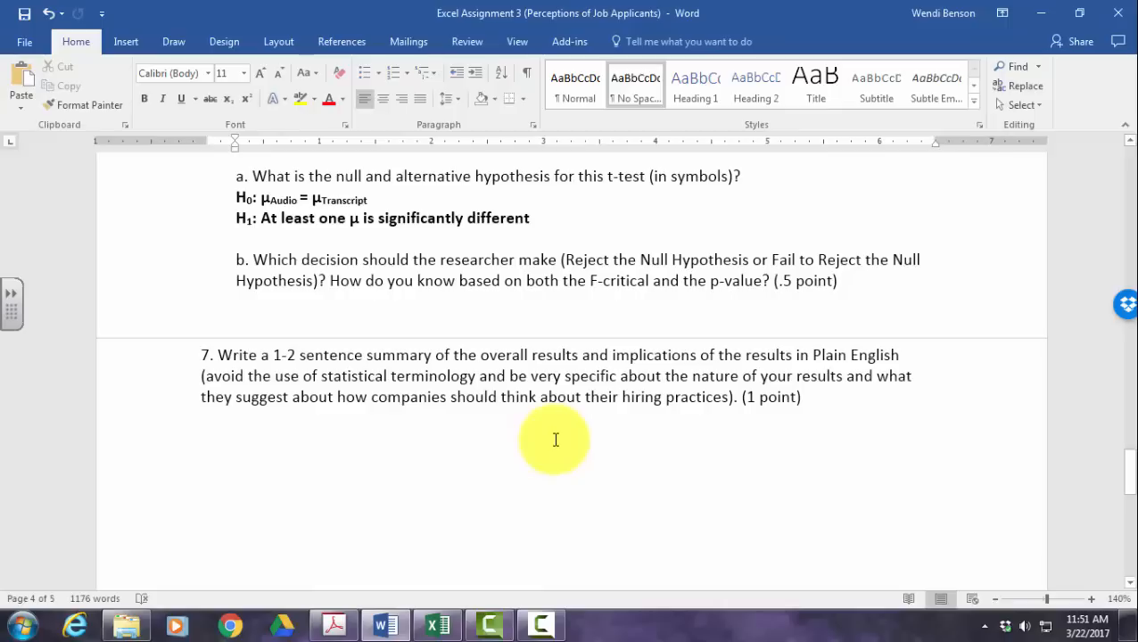
scroll(555, 439, up, 20)
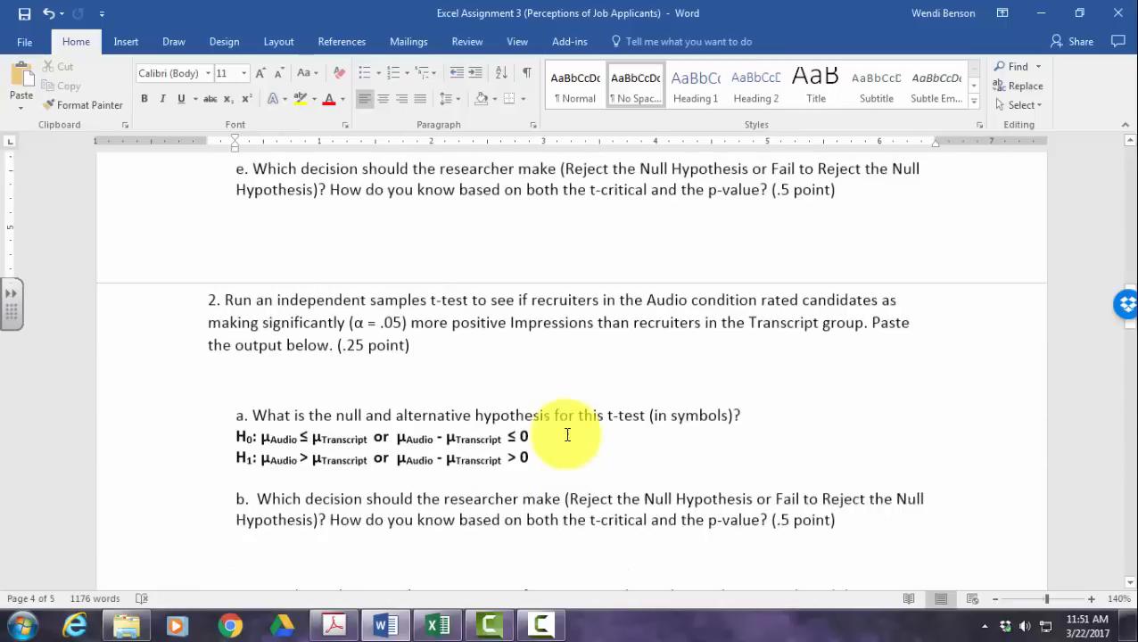
scroll(567, 435, up, 20)
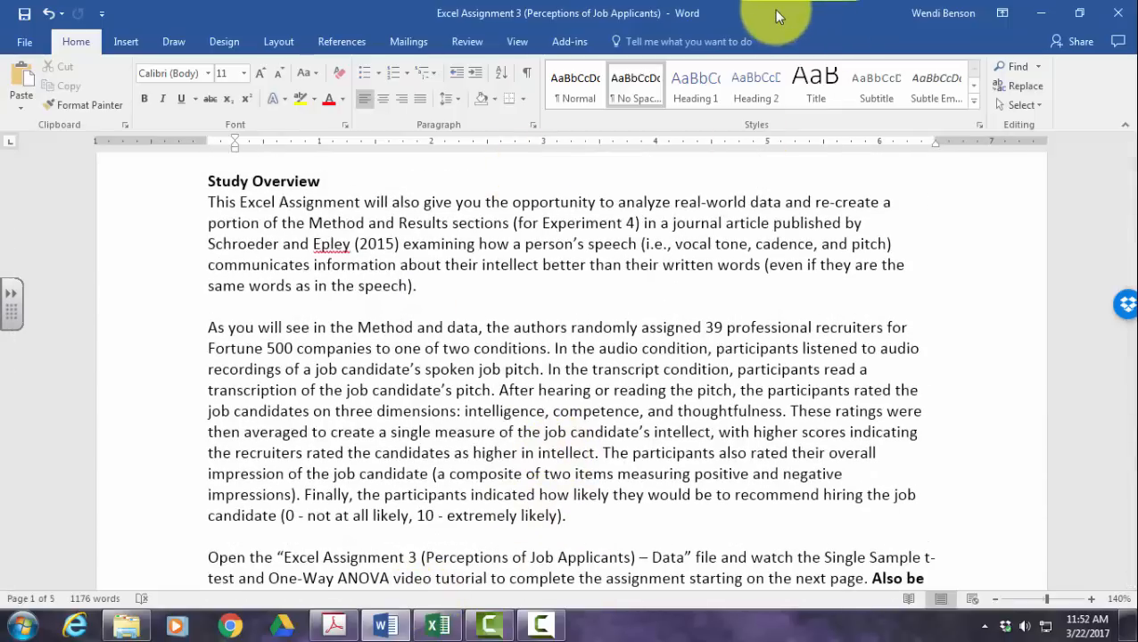
Minimize the Word assignment, dock the Excel workbook to the right half of the screen, and show its t-test outputs.
drag(774, 10, 1137, 191)
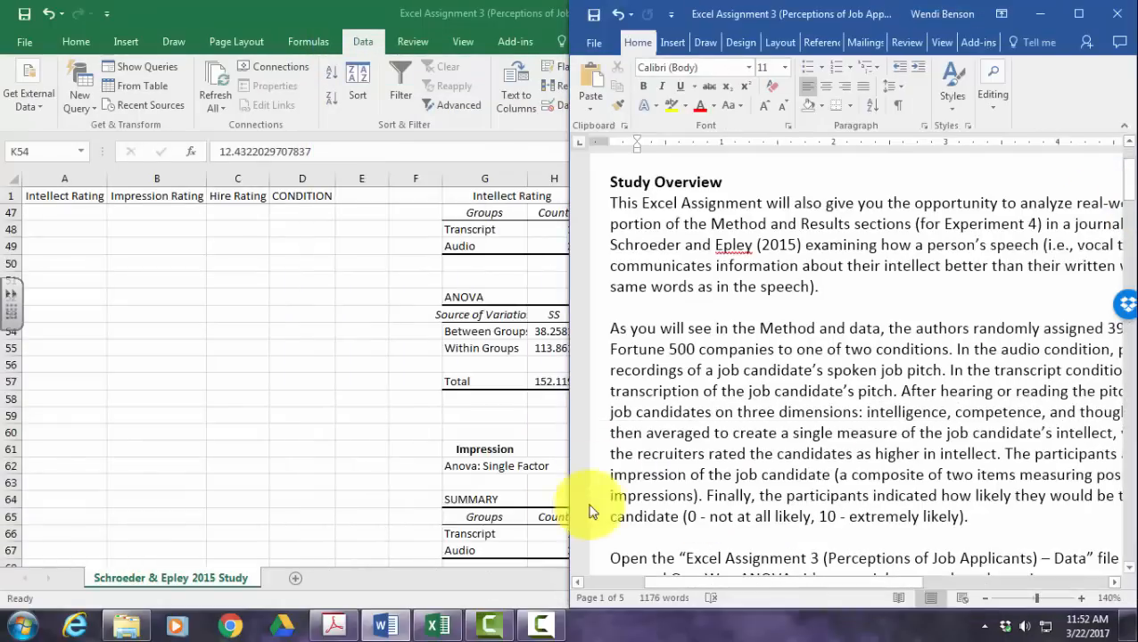
click(1044, 16)
double_click(863, 19)
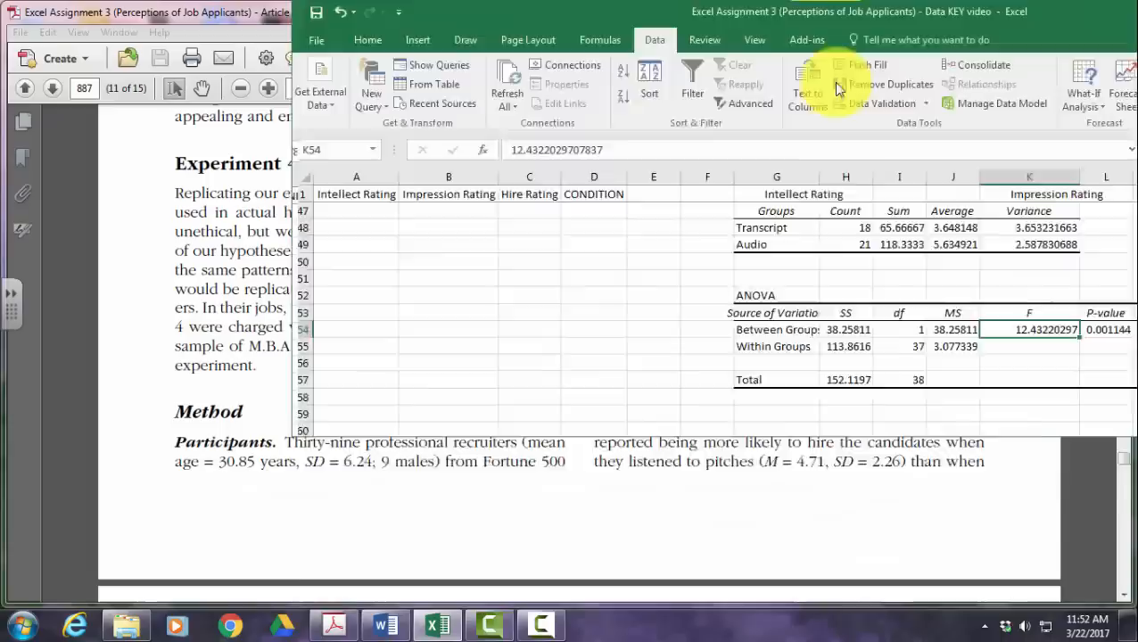
key(super+Right)
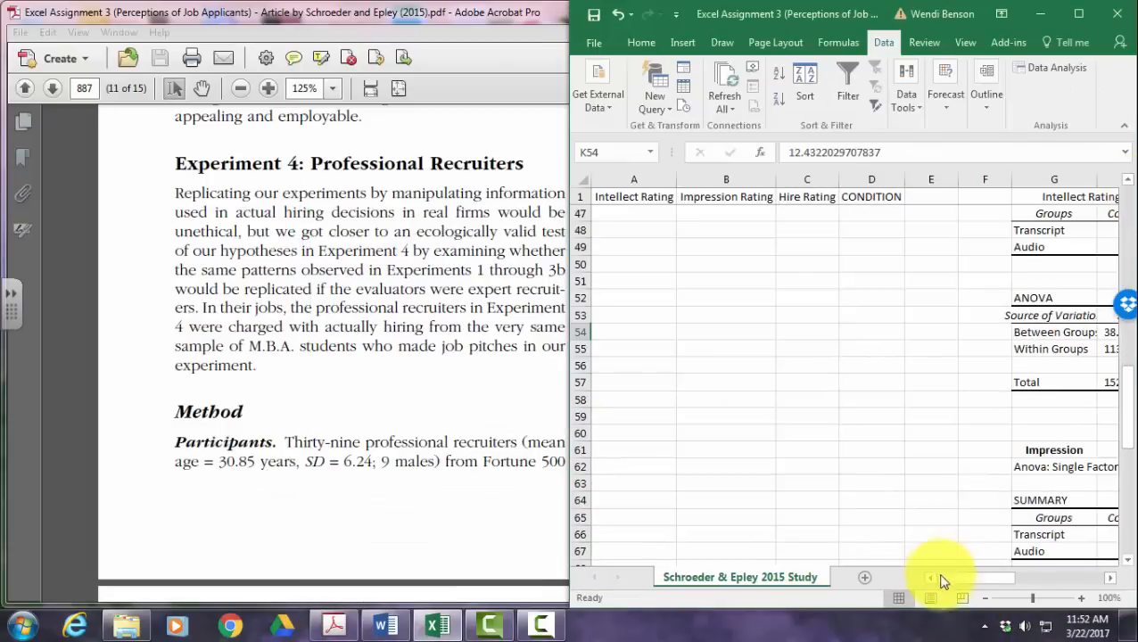
drag(952, 580, 990, 576)
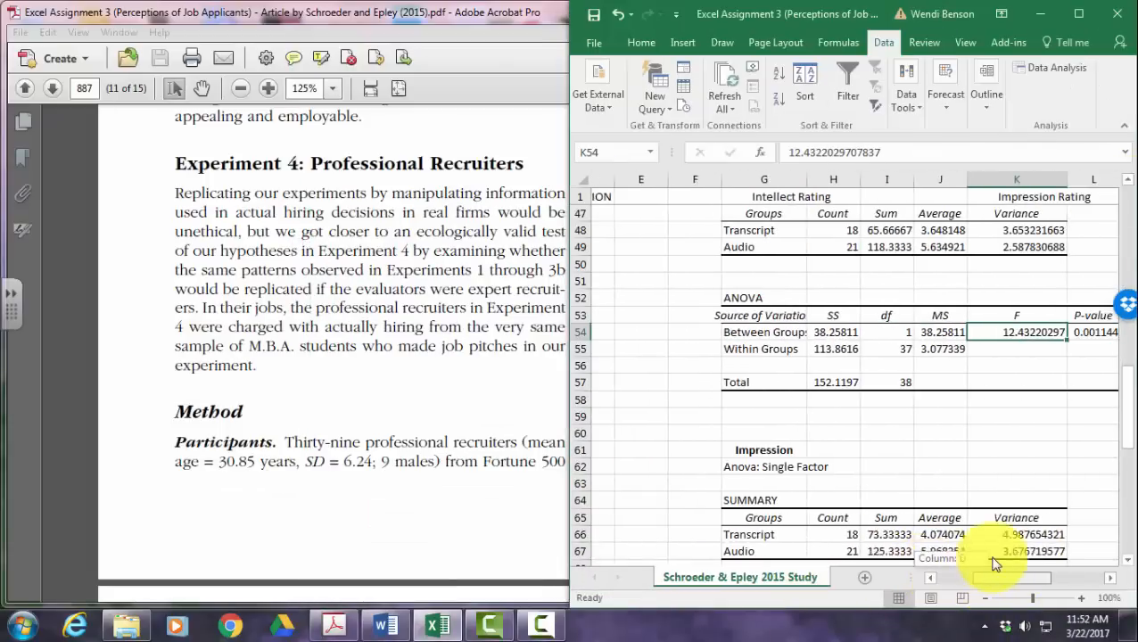
scroll(719, 297, up, 9)
scroll(788, 357, down, 2)
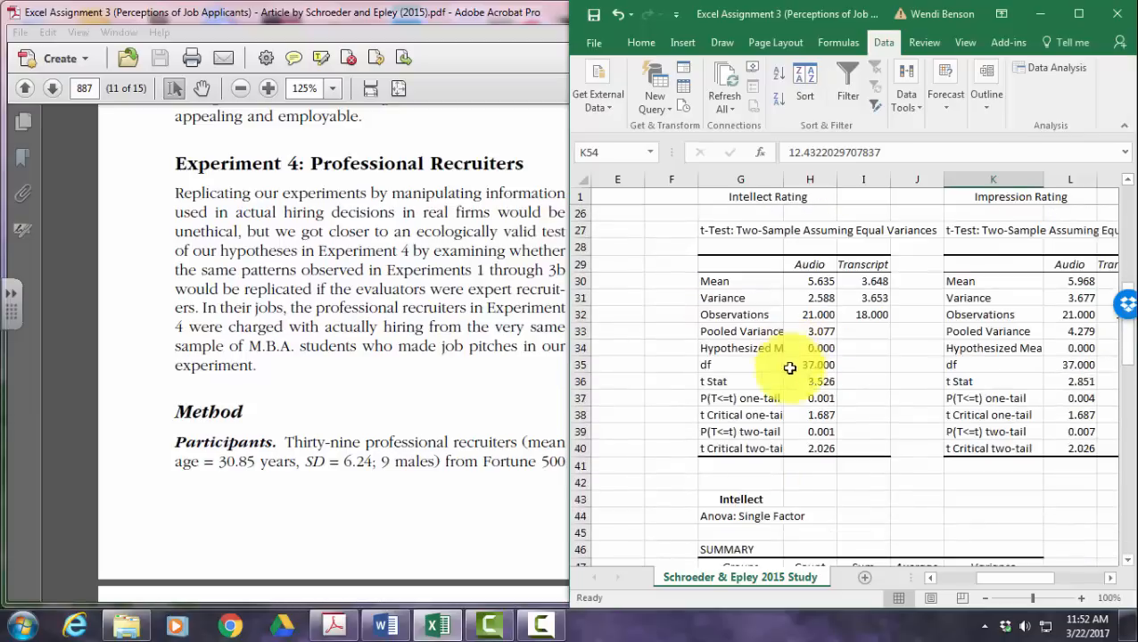
Dock the Schroeder and Epley article in Acrobat to the left half of the screen, showing Experiment 4's Results section.
key(super+Up)
drag(648, 12, 5, 54)
drag(302, 595, 482, 597)
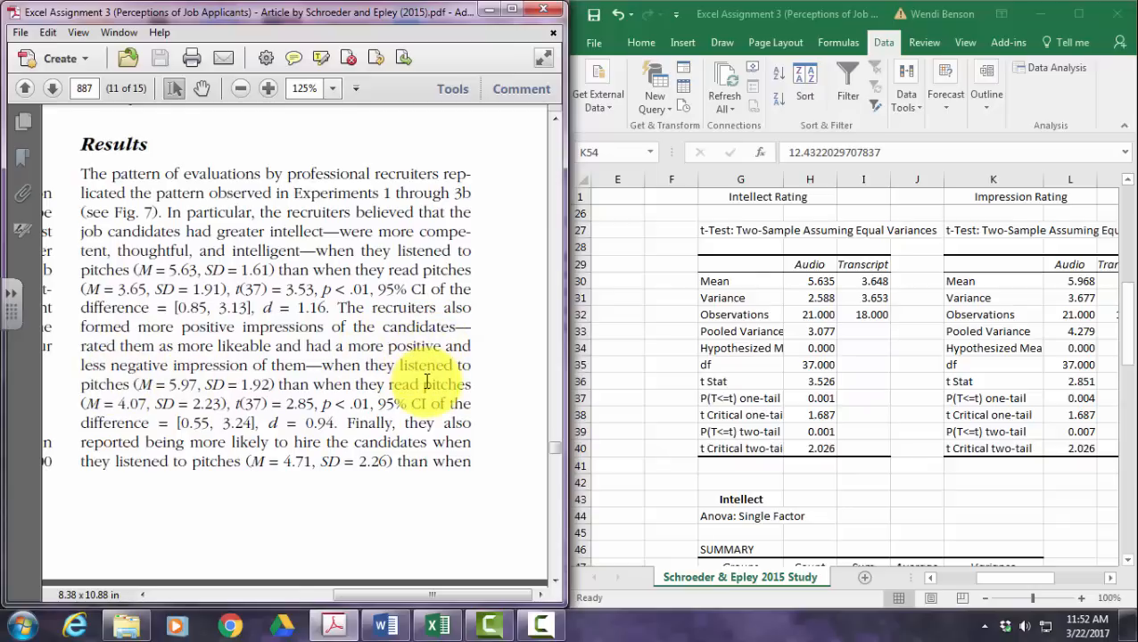
Compare the Impression statistics reported in the article's Results section with the Impression t-test output in Excel.
click(992, 581)
drag(1021, 584, 1054, 564)
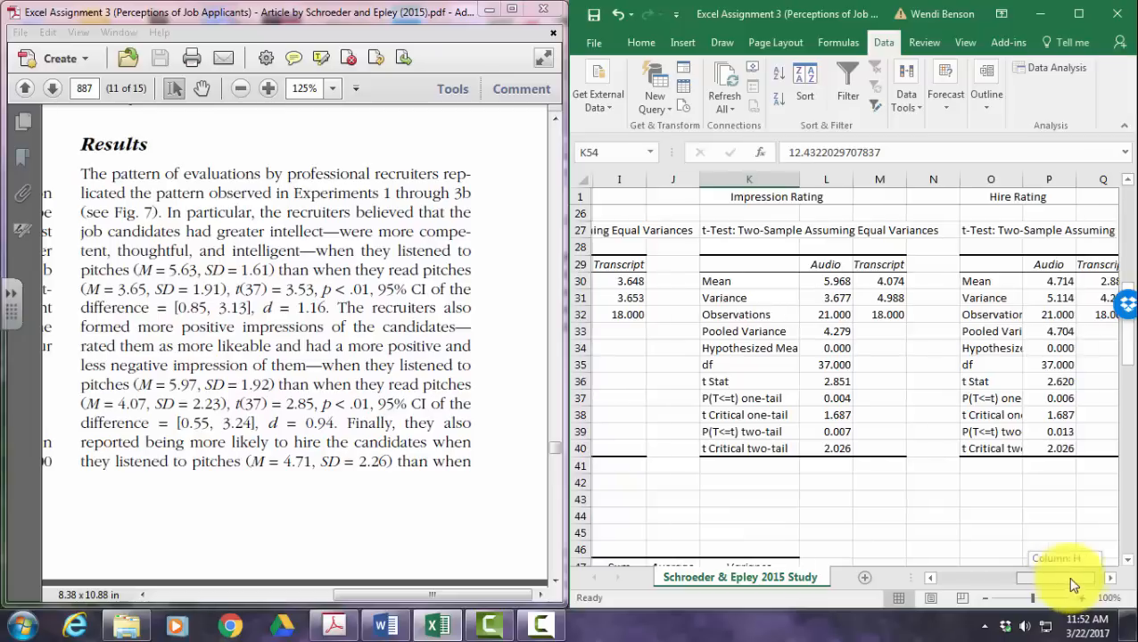
drag(1079, 579, 1099, 582)
click(376, 423)
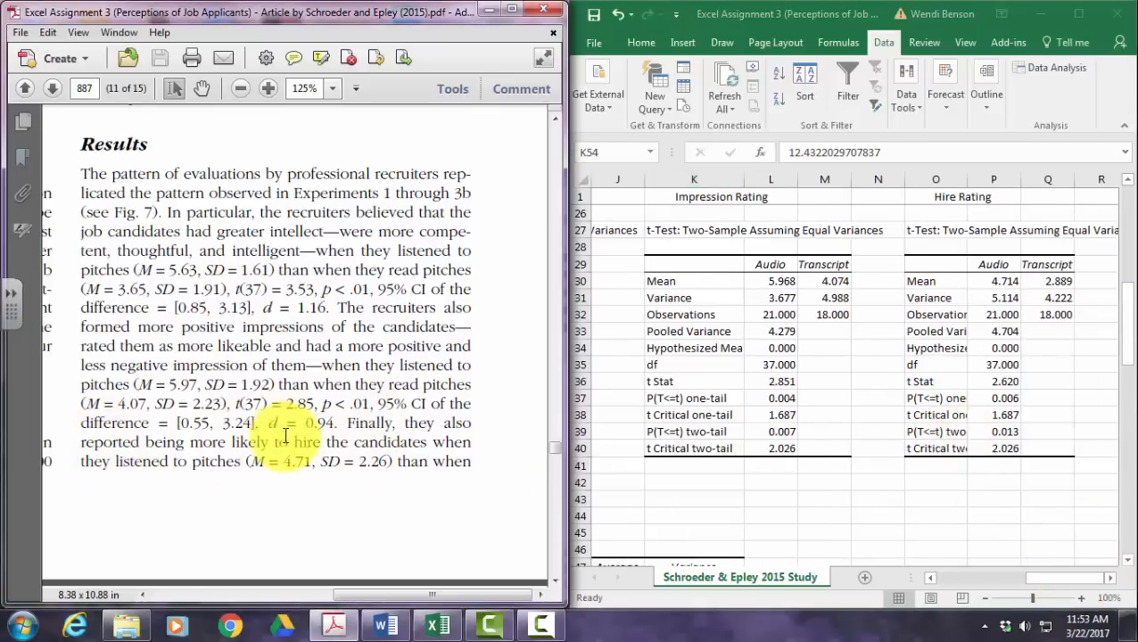
Compare the hiring statistics reported below the article's Fig. 7 with the Hire t-test output in Excel, and minimize the article.
scroll(307, 454, down, 2)
scroll(307, 455, down, 2)
drag(385, 590, 223, 579)
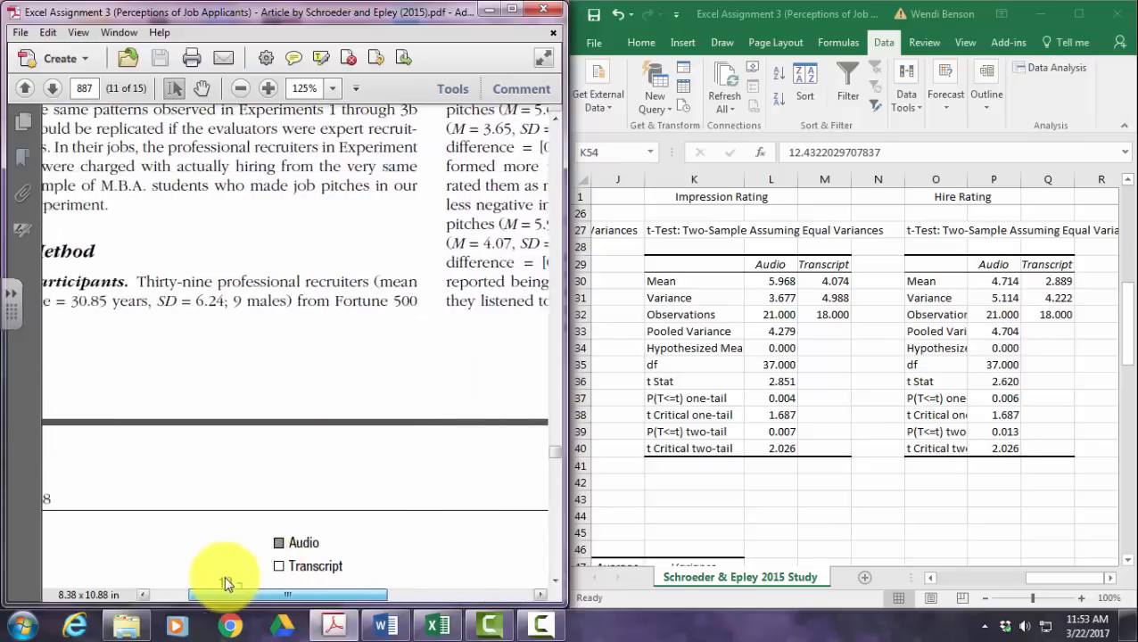
scroll(216, 546, down, 5)
scroll(352, 486, down, 4)
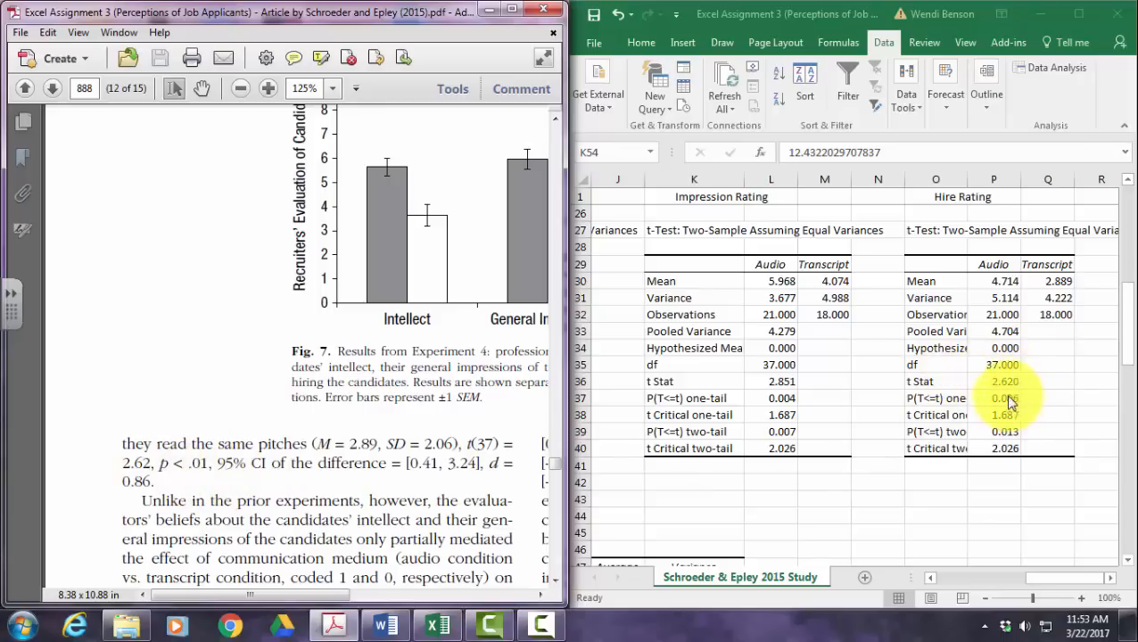
click(492, 12)
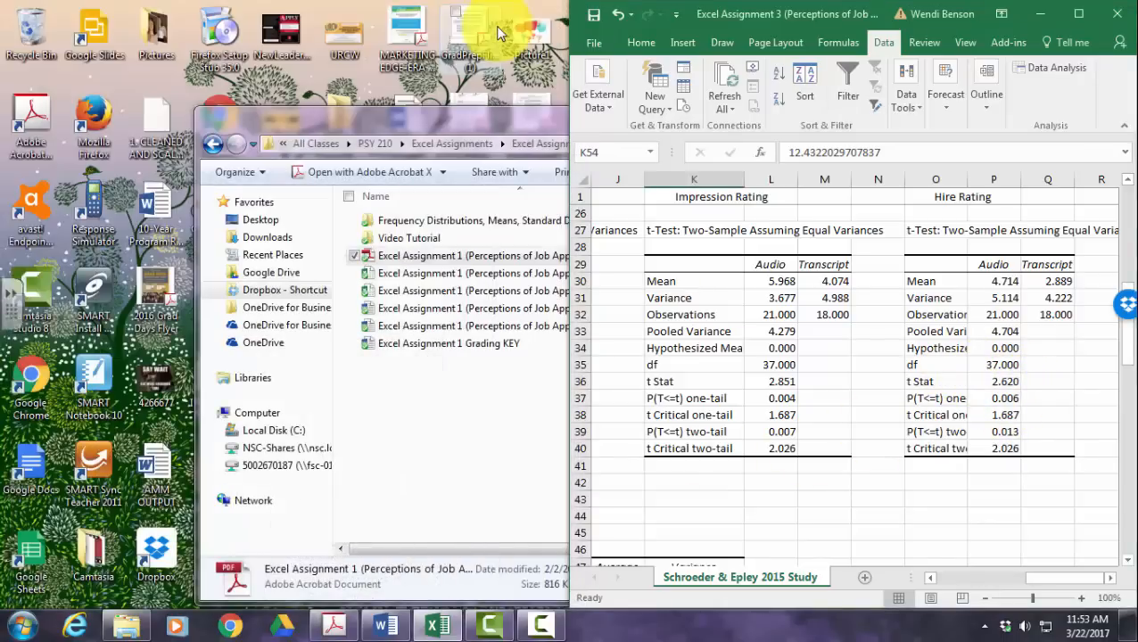